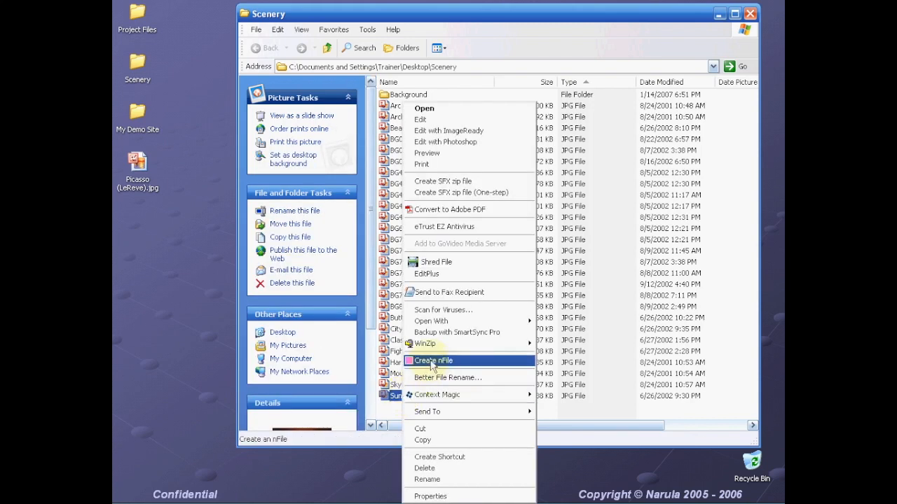
# - Create an nFile from Sunset.jpg, producing sunset.jpg.n, then clear the selection in Scenery
pyautogui.click(430, 362)
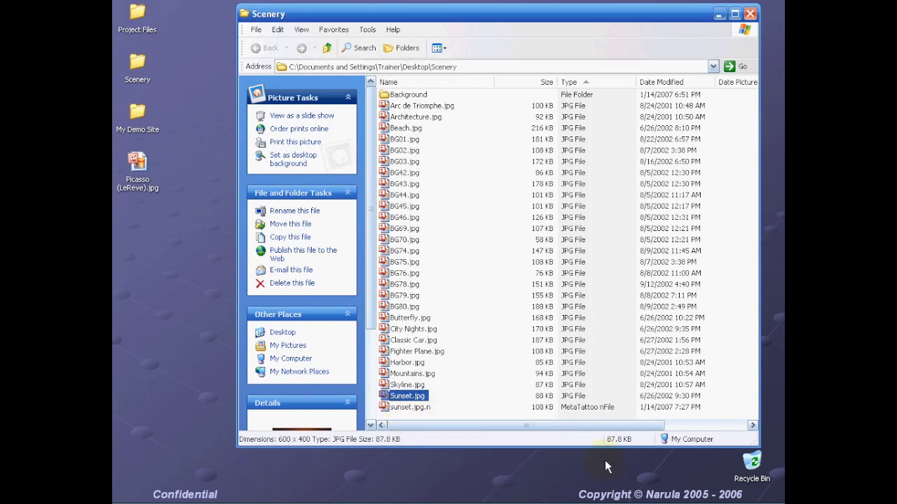
pyautogui.click(592, 414)
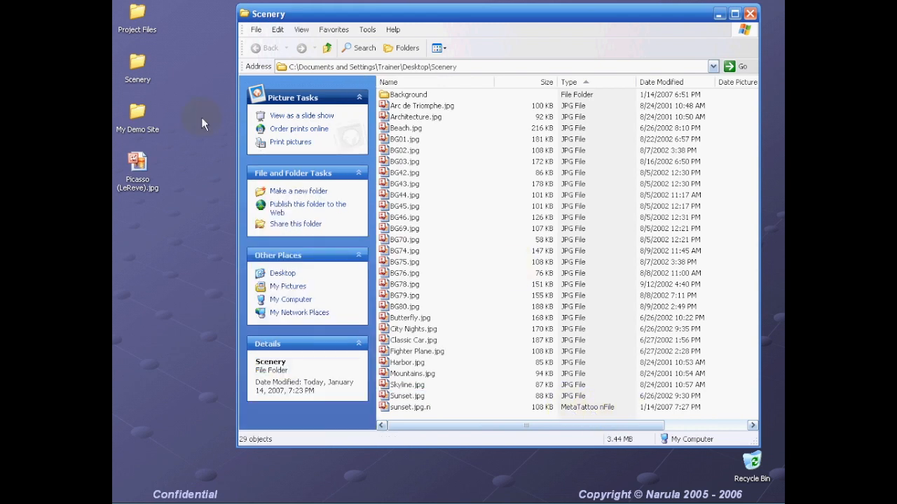
# - Select the eleven images BG01.jpg through BG74.jpg and preview their Create Multiple nFiles option
pyautogui.moveTo(438, 257); pyautogui.dragTo(385, 147)
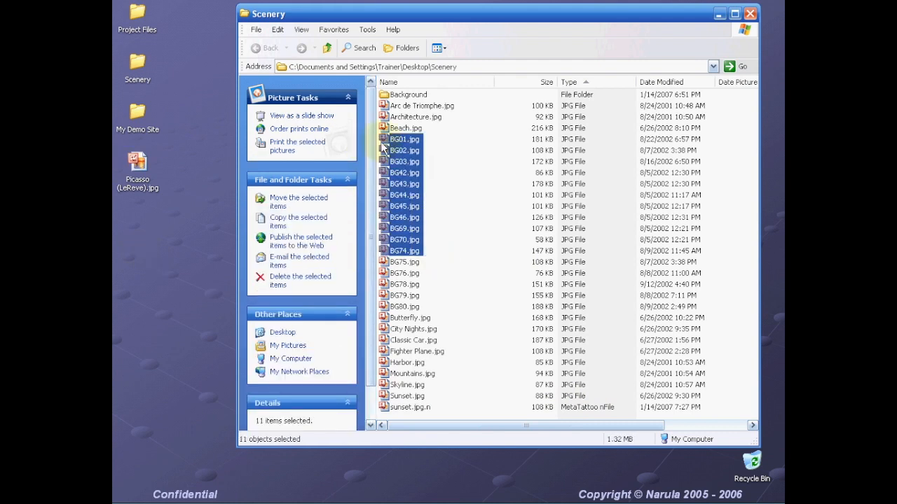
pyautogui.rightClick(414, 165)
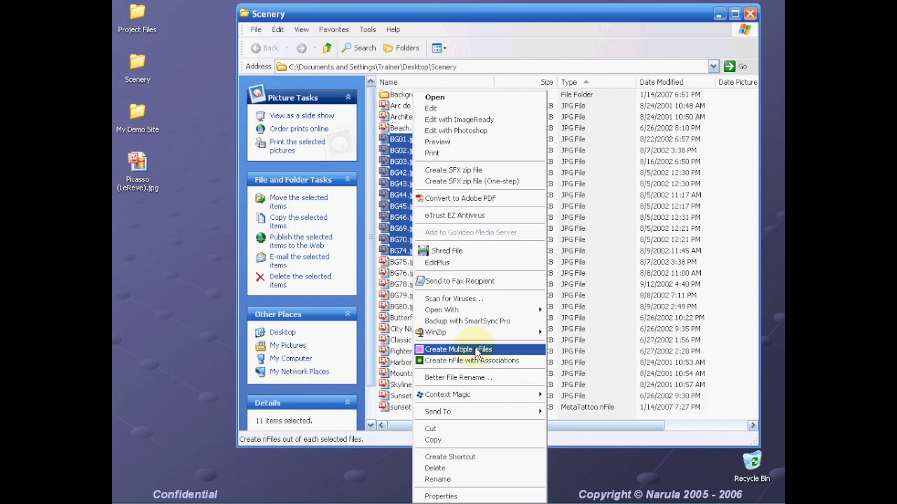
pyautogui.click(621, 448)
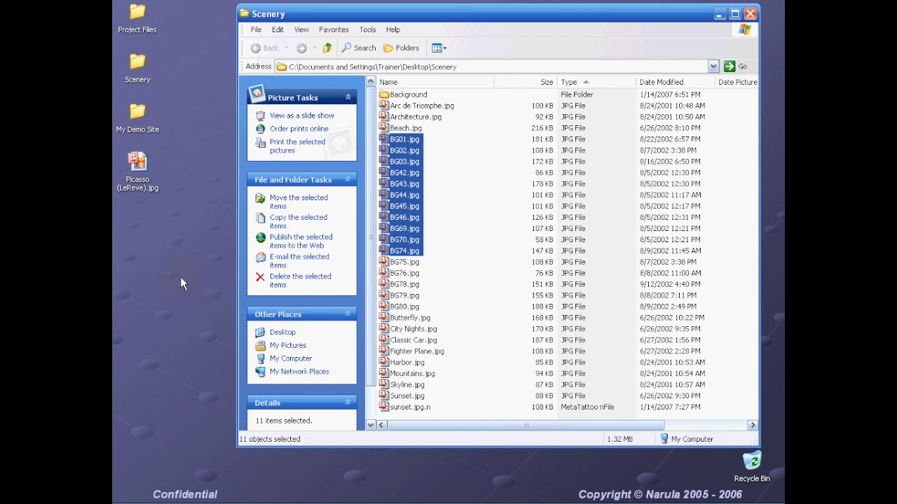
pyautogui.rightClick(130, 236)
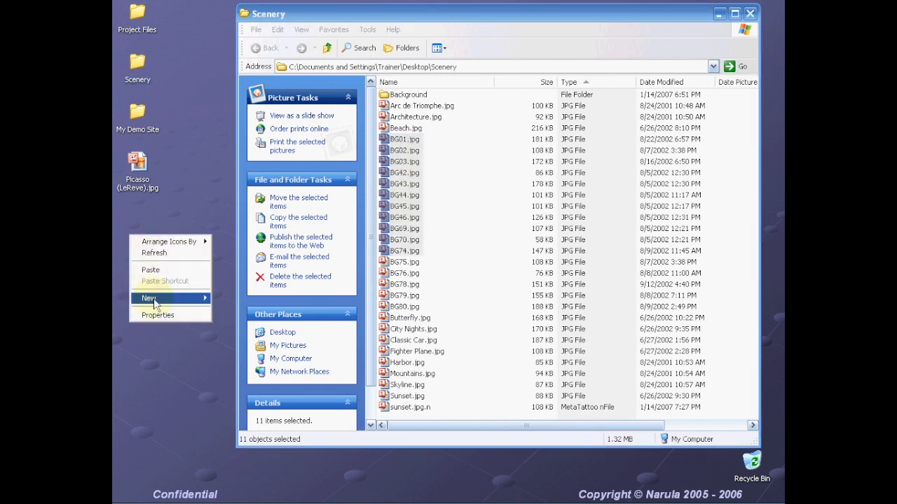
# - Create a new desktop folder named 'My nFiles' and return to the Scenery window
pyautogui.moveTo(155, 304)
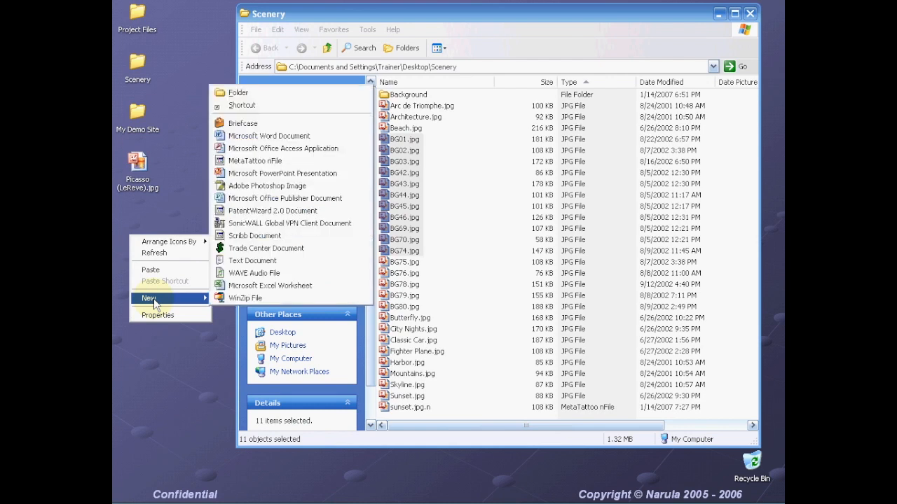
pyautogui.click(235, 90)
pyautogui.write('M')
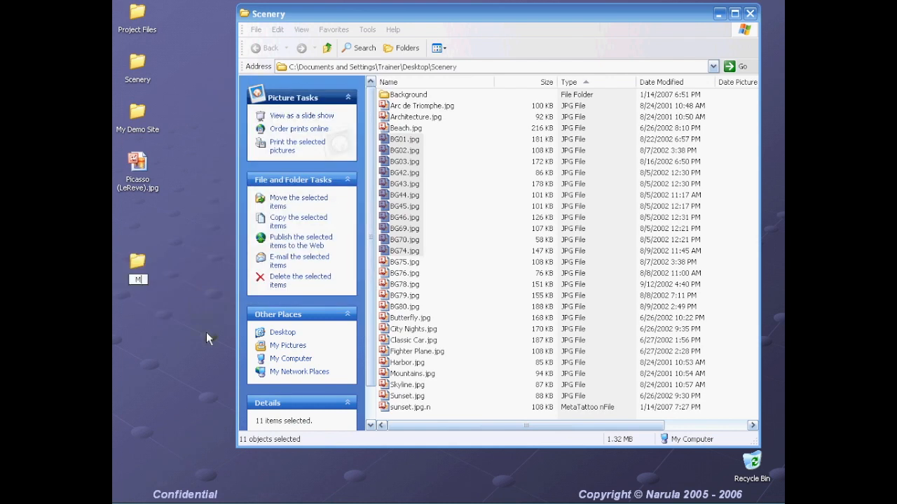
pyautogui.write('y nFiles')
pyautogui.press('Return')
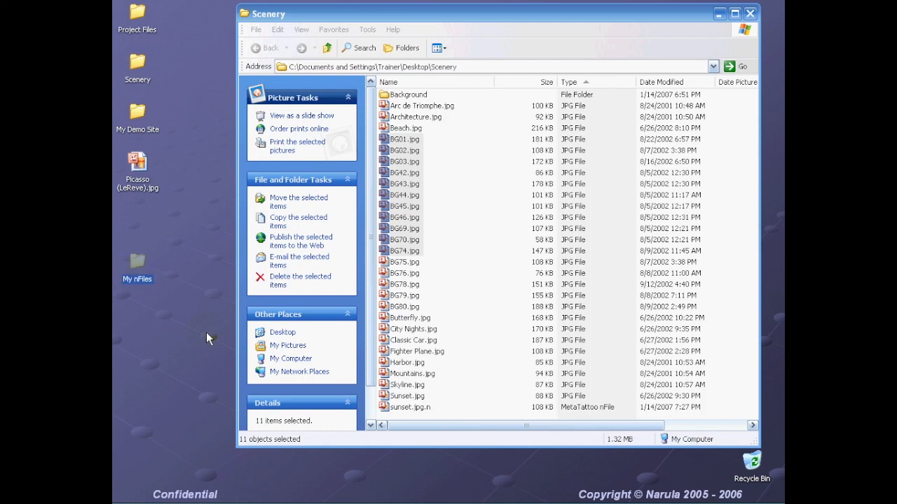
pyautogui.click(470, 15)
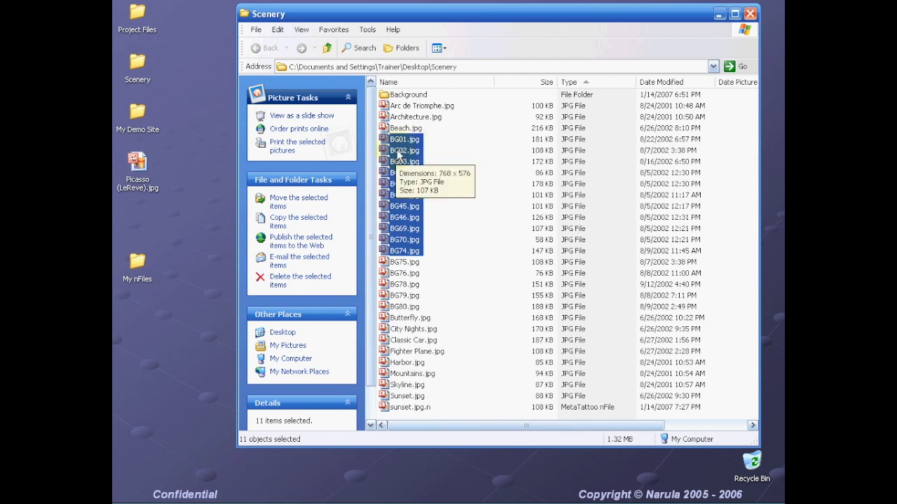
# - Right-drag the eleven BG images onto My nFiles to create bg01.jpg.n through bg74.jpg.n
pyautogui.moveTo(397, 157); pyautogui.dragTo(140, 269)
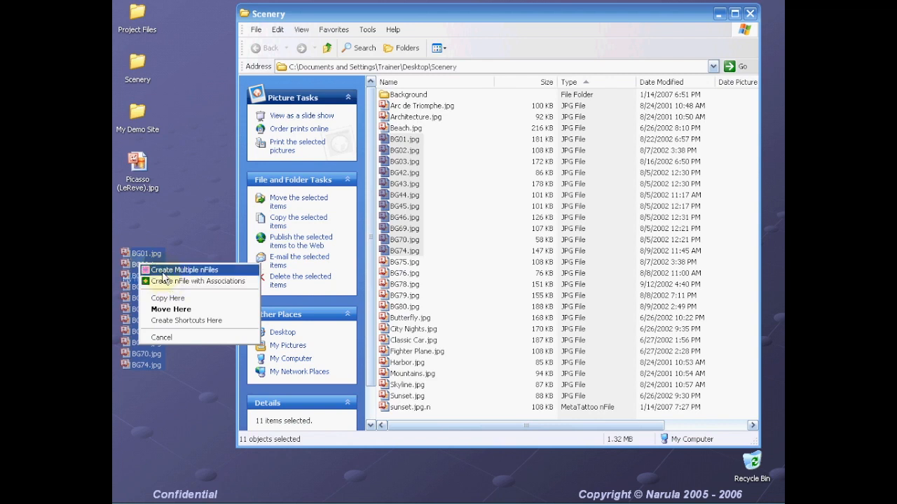
pyautogui.click(162, 272)
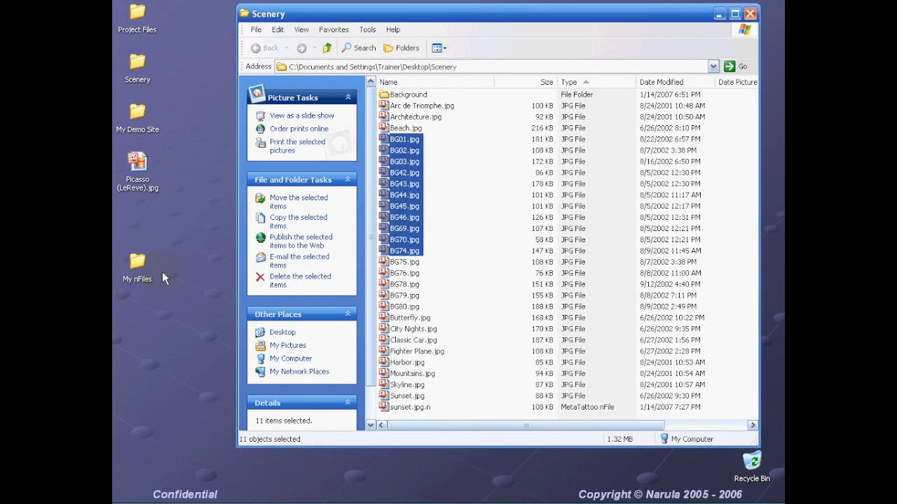
pyautogui.click(139, 264)
# - Open My nFiles, review the eleven bg .jpg.n nFiles, then close the folder window
pyautogui.doubleClick(140, 264)
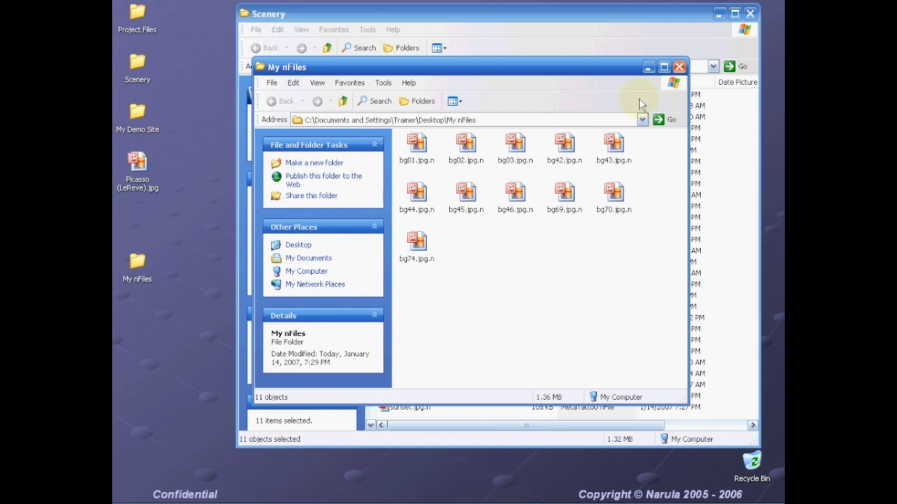
pyautogui.click(679, 67)
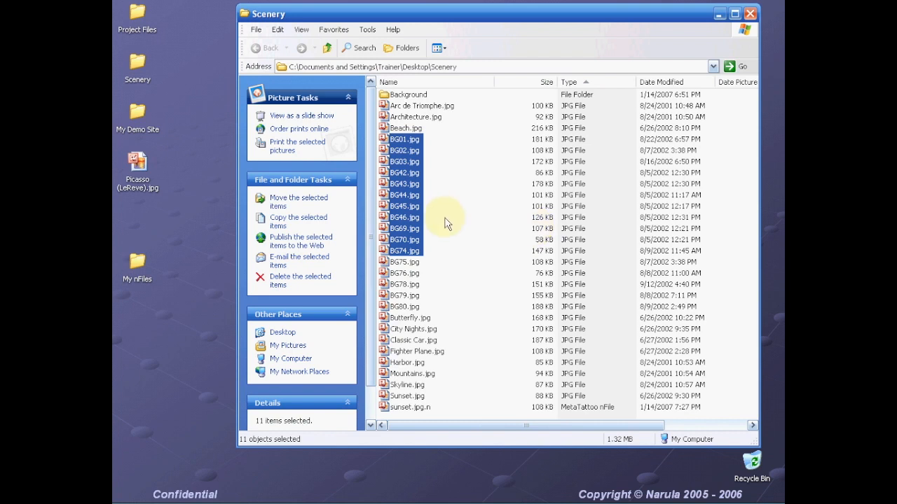
pyautogui.moveTo(446, 223)
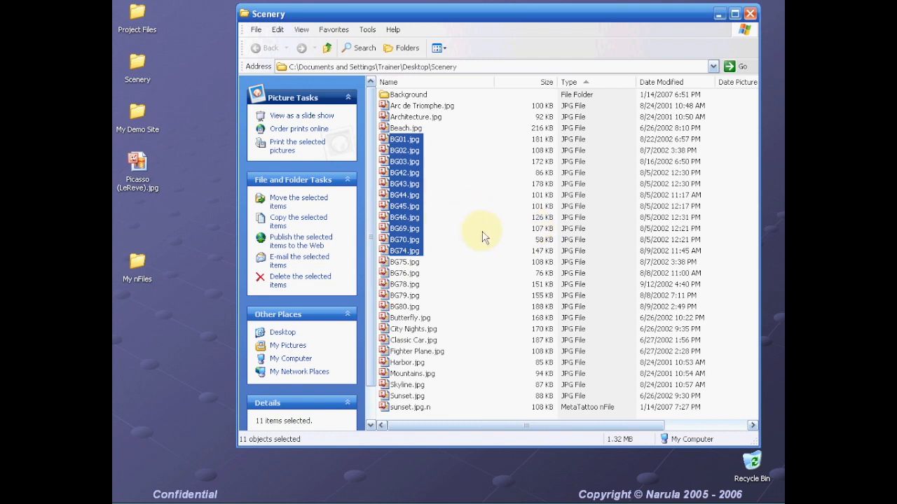
# - Close Scenery, open the My Demo Site folder, and launch index.htm in Internet Explorer
pyautogui.click(750, 16)
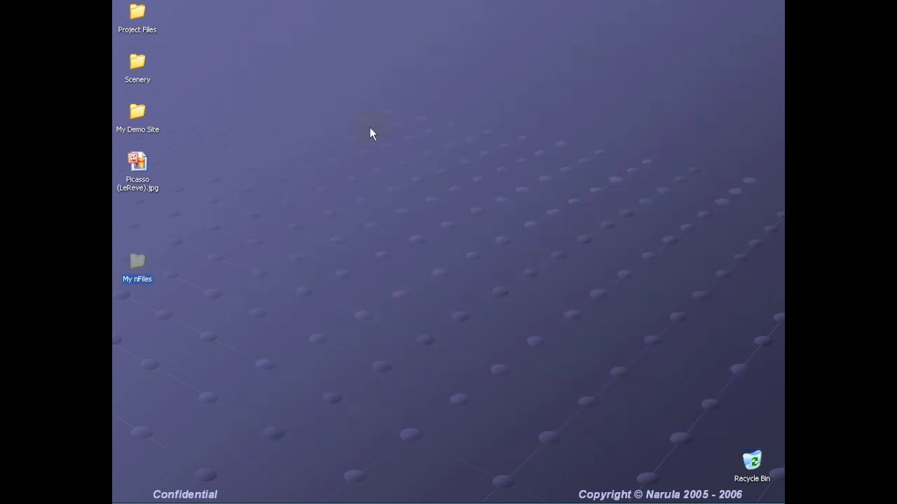
pyautogui.click(137, 114)
pyautogui.doubleClick(137, 113)
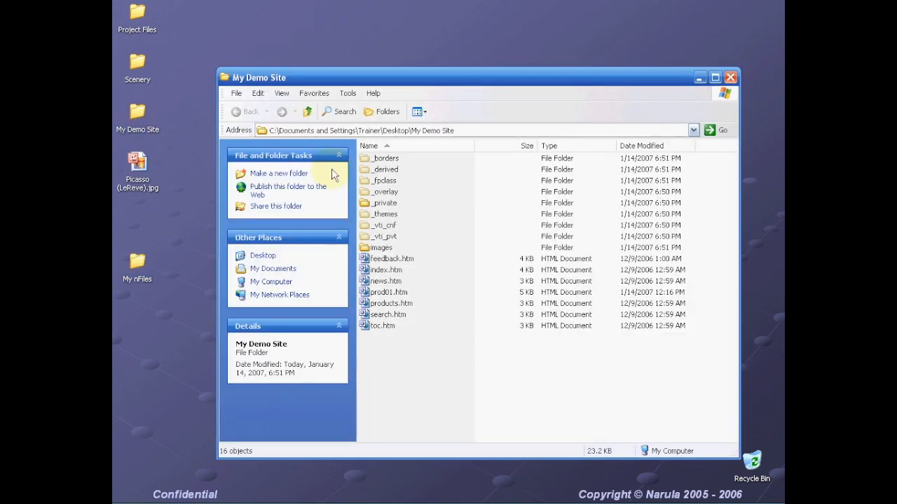
pyautogui.moveTo(478, 82); pyautogui.dragTo(476, 61)
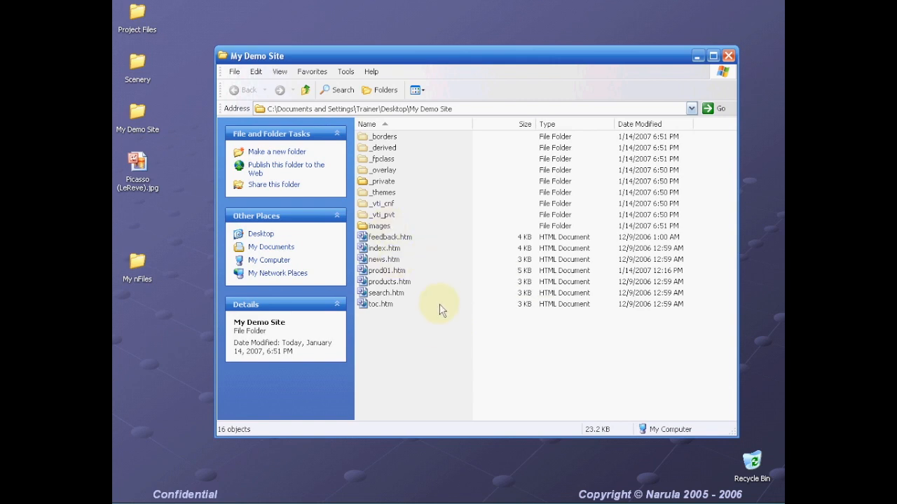
pyautogui.doubleClick(386, 251)
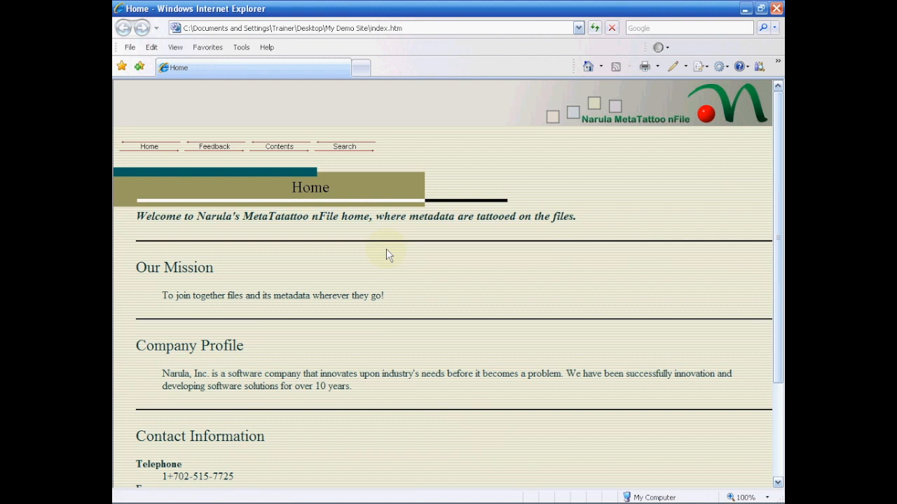
# - Visit the demo site's Feedback and Contents pages, then close Internet Explorer
pyautogui.click(206, 150)
pyautogui.click(278, 165)
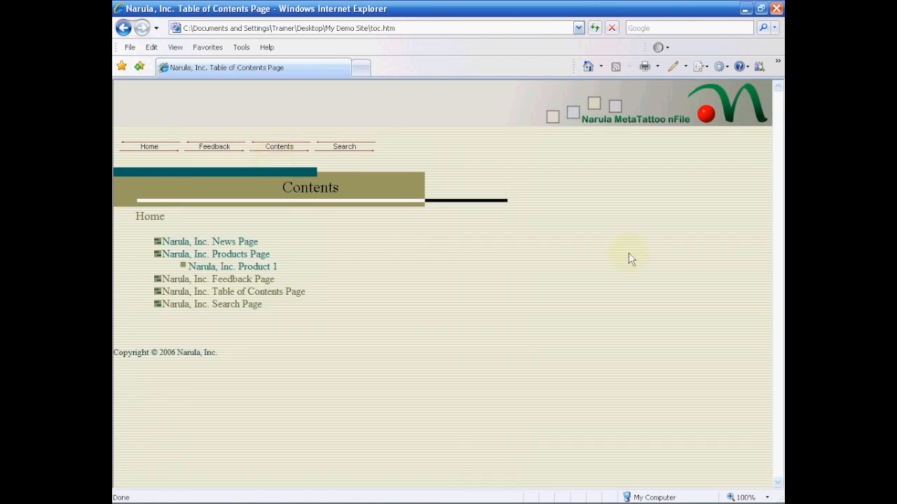
pyautogui.click(777, 8)
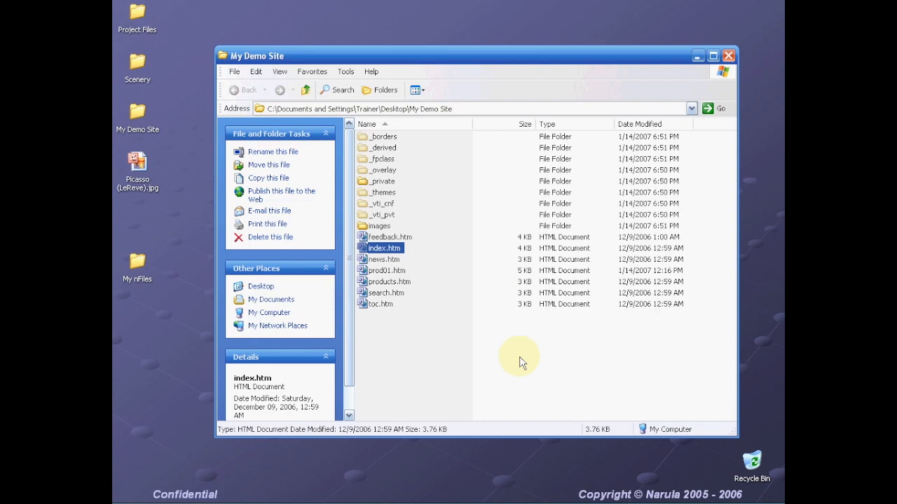
# - Select all 16 My Demo Site items and choose Create nFile with Associations
pyautogui.moveTo(490, 350); pyautogui.dragTo(355, 120)
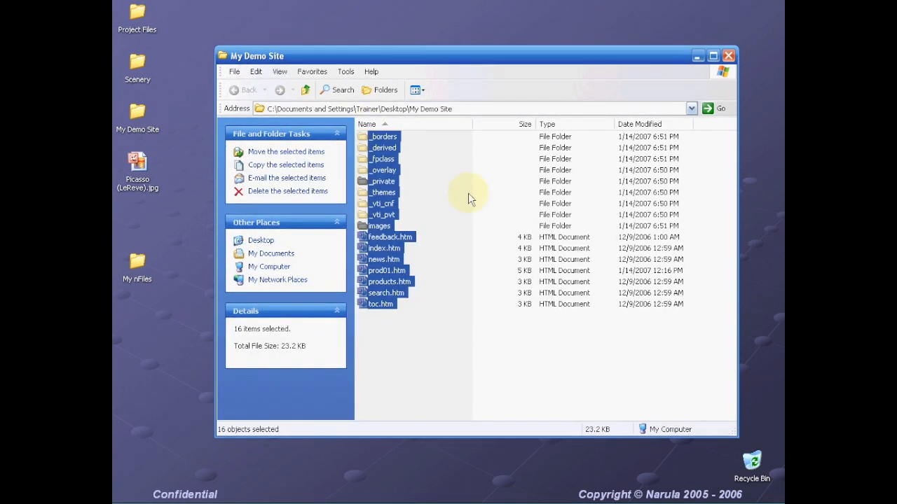
pyautogui.rightClick(374, 198)
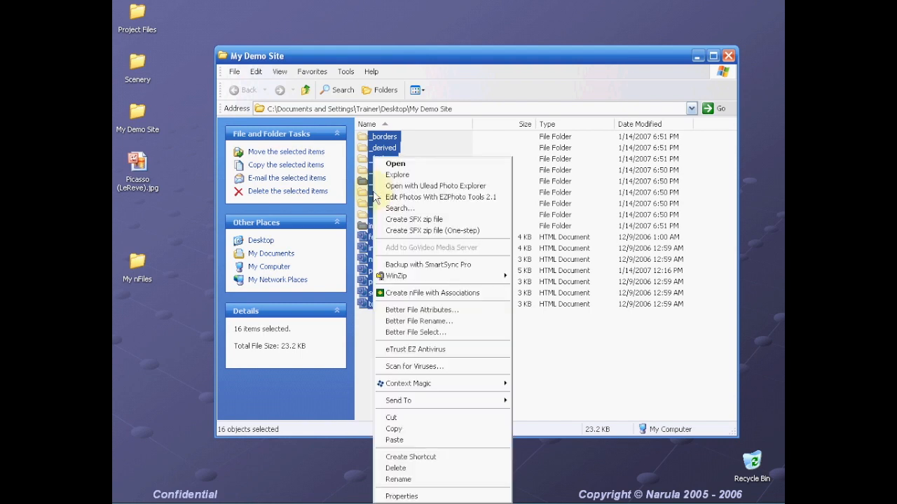
pyautogui.click(427, 294)
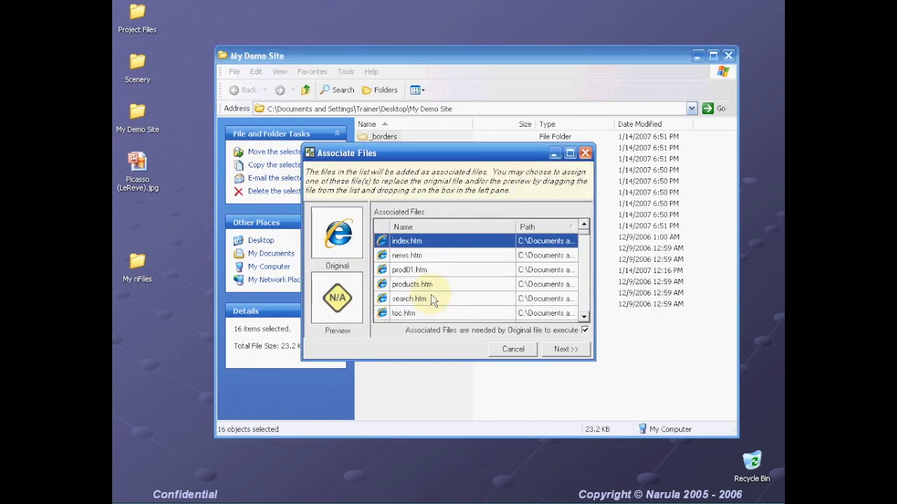
# - Make index.htm the original file of the nFile in the Associate Files dialog
pyautogui.moveTo(440, 159); pyautogui.dragTo(571, 160)
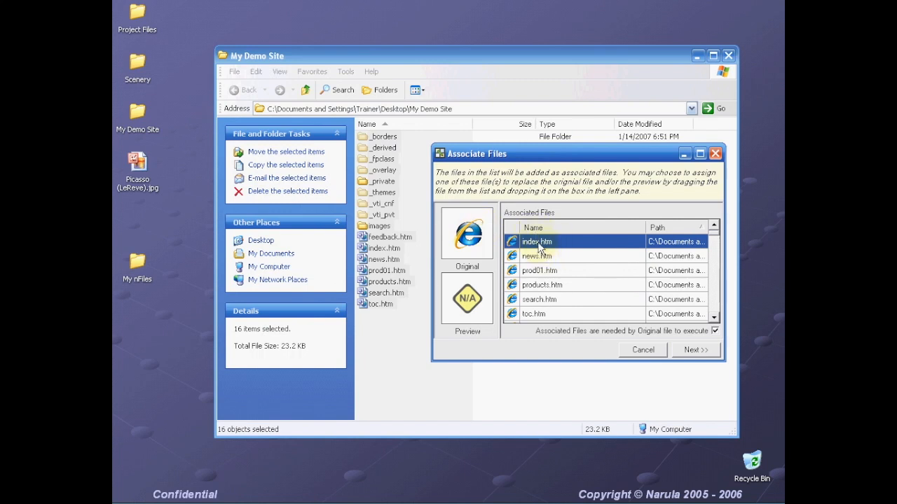
pyautogui.moveTo(527, 247); pyautogui.dragTo(470, 235)
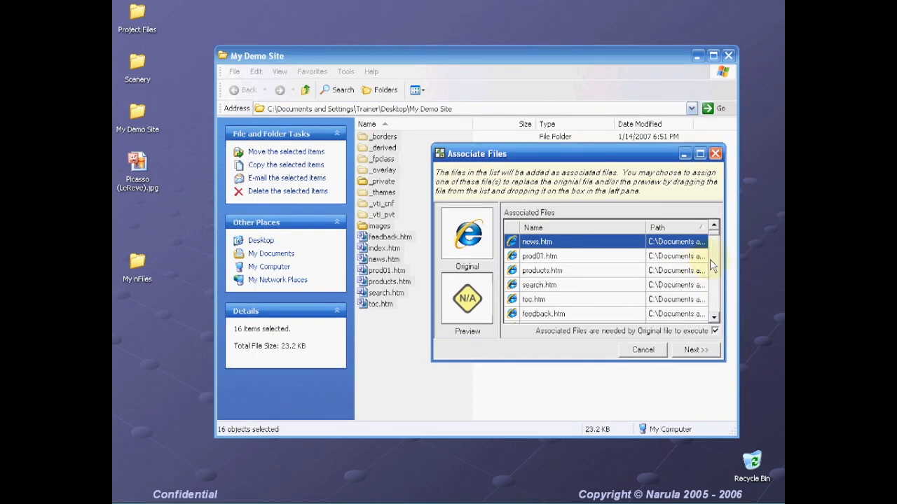
pyautogui.moveTo(715, 238); pyautogui.dragTo(716, 280)
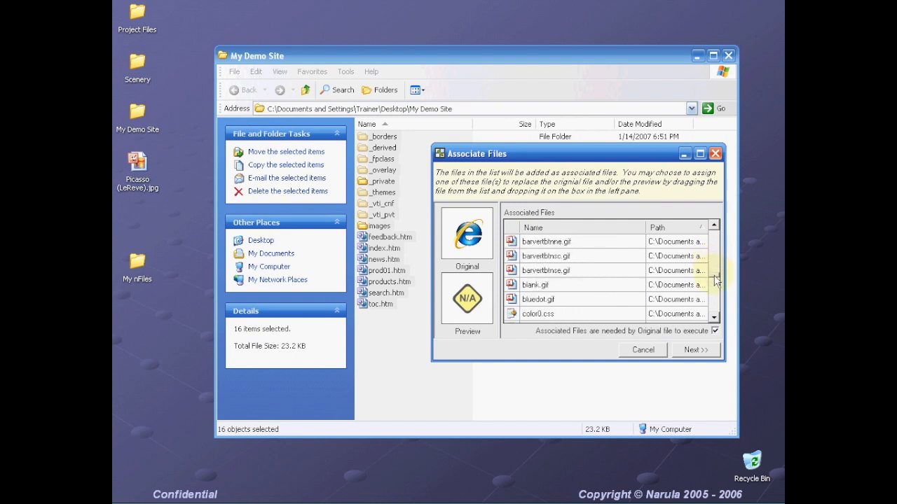
# - Sort the associated files list by Name so the Thumbs.db entries group together
pyautogui.scroll(-8, 571, 301)
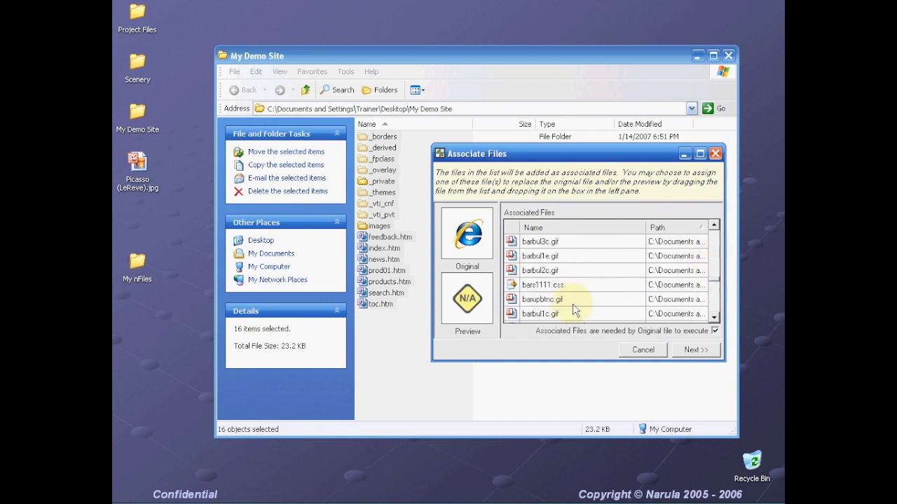
pyautogui.scroll(-8, 573, 310)
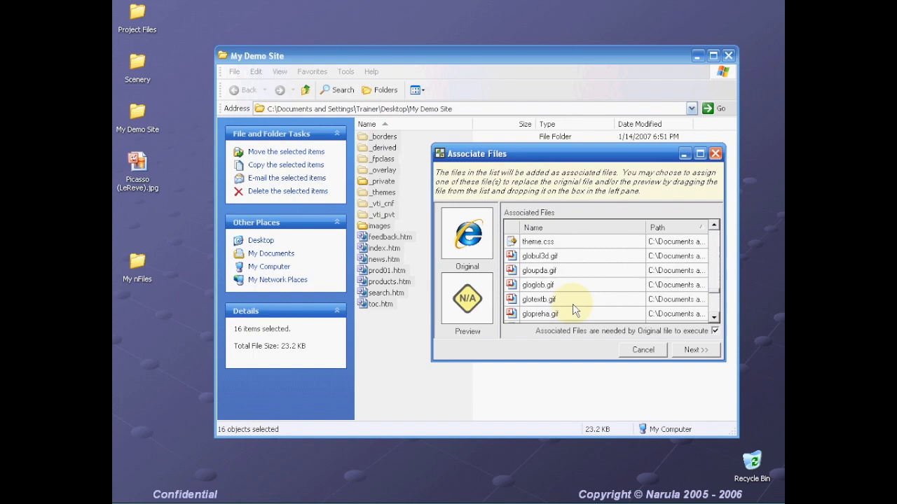
pyautogui.scroll(-8, 573, 310)
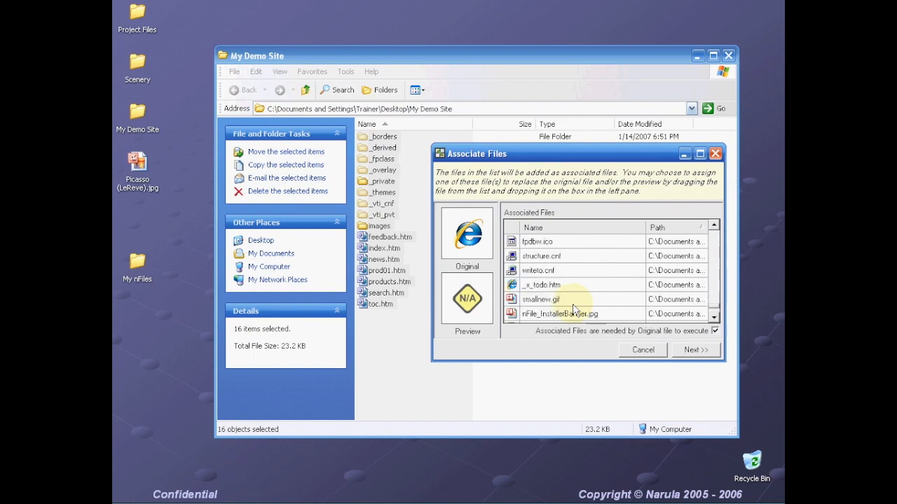
pyautogui.scroll(-3, 573, 311)
pyautogui.click(540, 256)
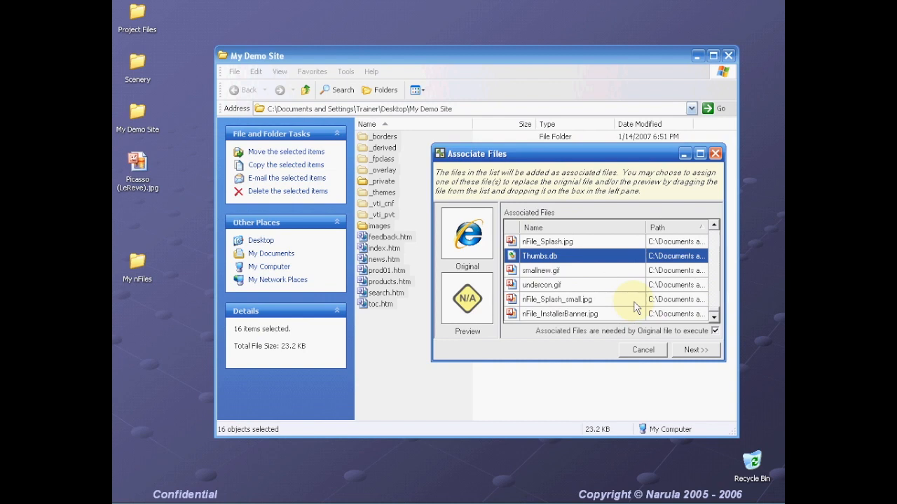
pyautogui.click(557, 227)
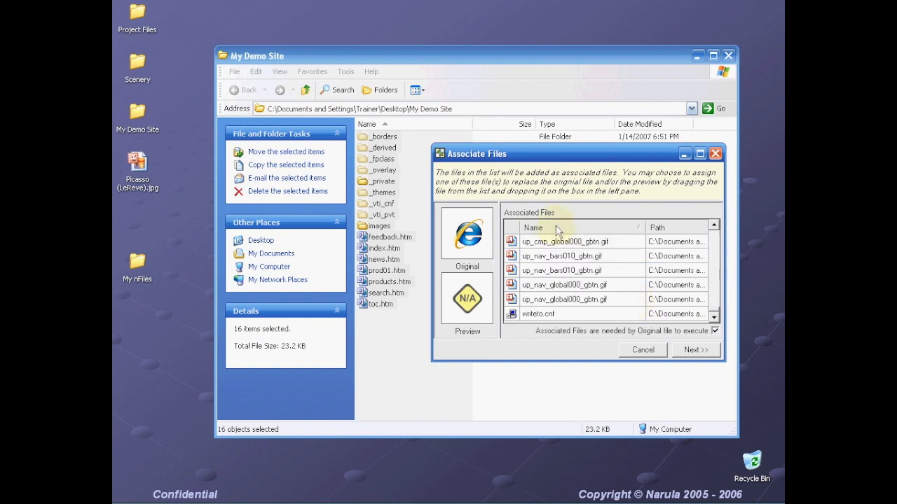
pyautogui.scroll(-2, 594, 301)
pyautogui.scroll(3, 592, 299)
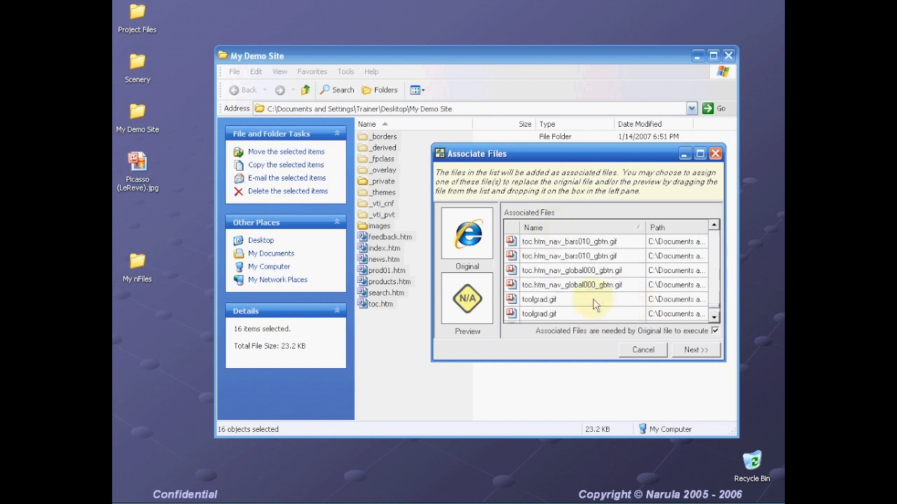
# - Remove all five Thumbs.db entries from the associated files list
pyautogui.scroll(2, 594, 301)
pyautogui.click(592, 300)
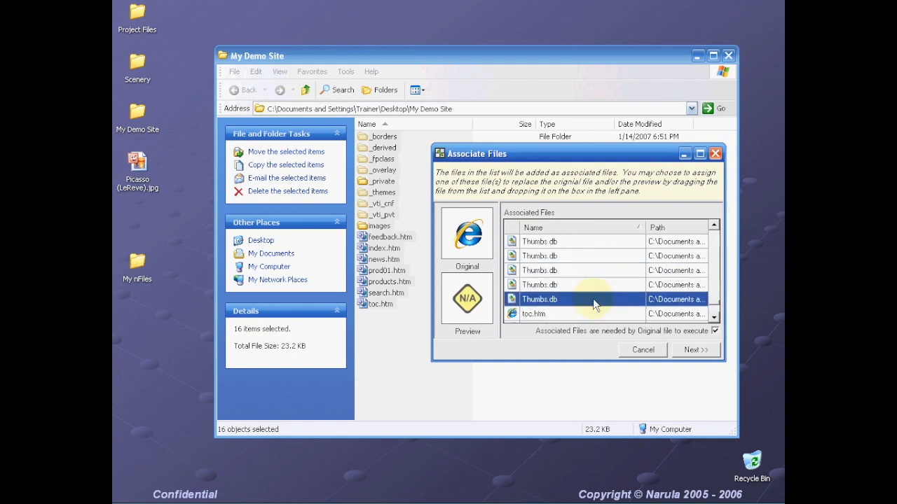
pyautogui.rightClick(593, 300)
pyautogui.click(617, 306)
pyautogui.rightClick(530, 286)
pyautogui.click(557, 292)
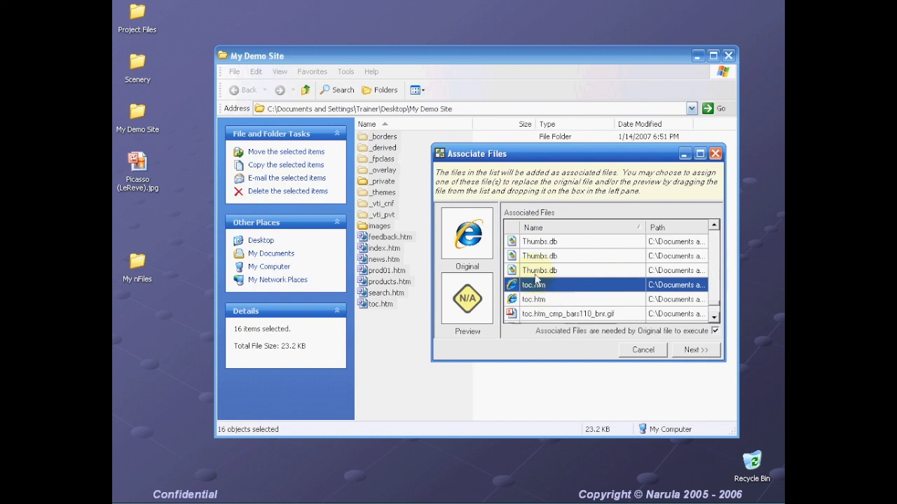
pyautogui.rightClick(533, 271)
pyautogui.click(553, 278)
pyautogui.rightClick(542, 256)
pyautogui.click(560, 265)
pyautogui.rightClick(550, 243)
pyautogui.click(564, 251)
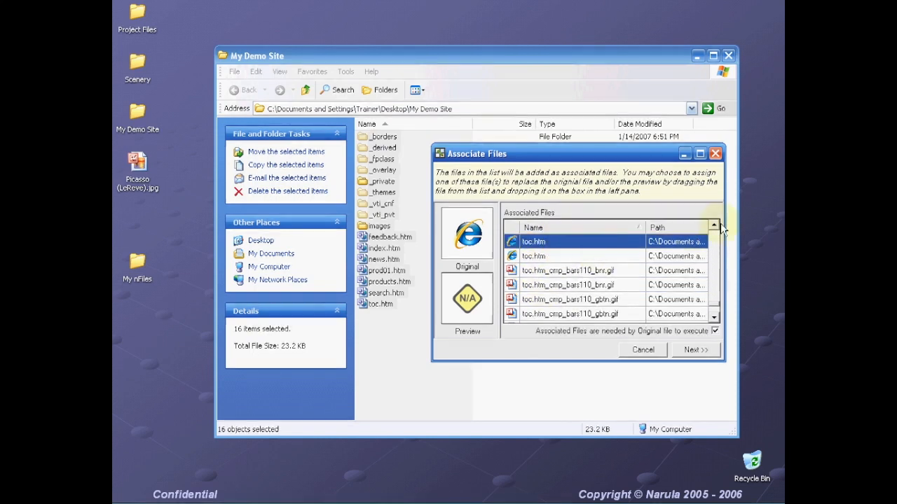
# - Remove service.cnf, services.cnf and structure.cnf from the associated files list
pyautogui.scroll(3, 571, 280)
pyautogui.scroll(2, 580, 301)
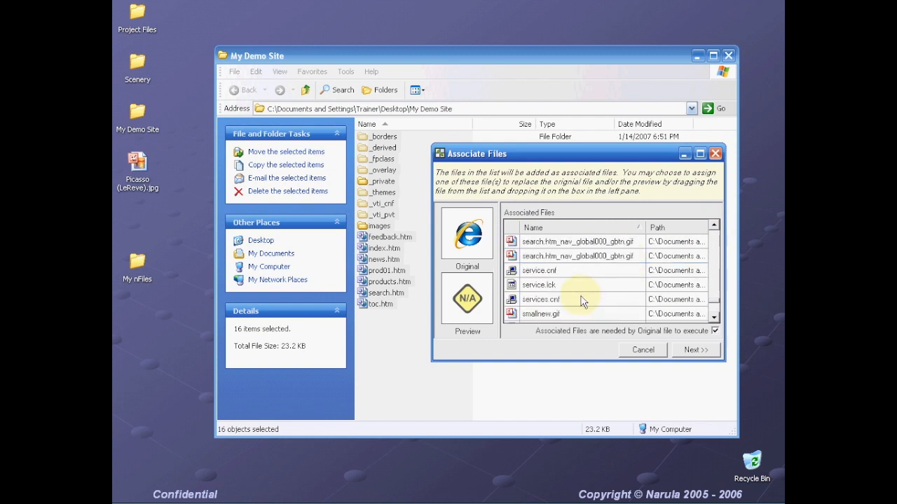
pyautogui.click(554, 272)
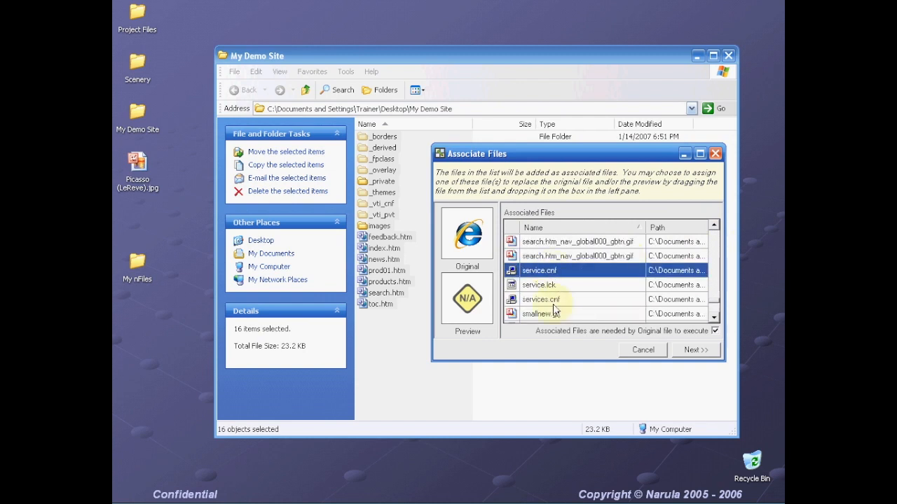
pyautogui.rightClick(547, 274)
pyautogui.click(556, 282)
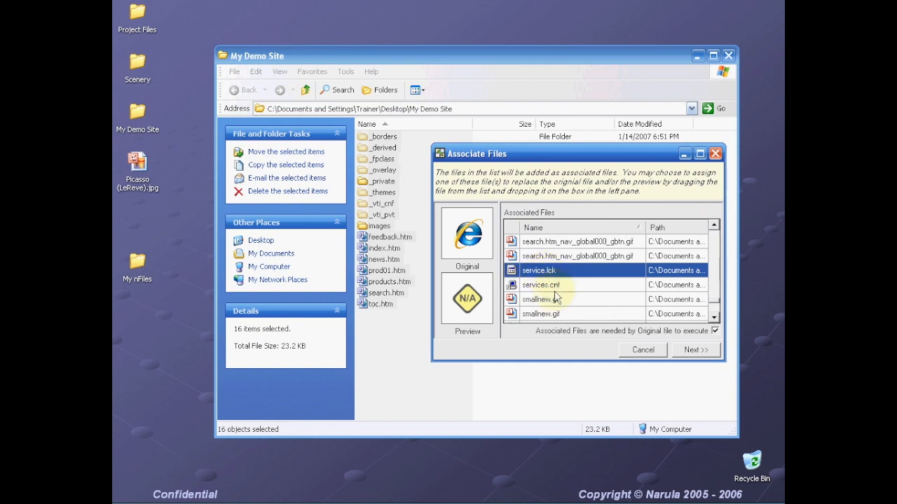
pyautogui.rightClick(552, 288)
pyautogui.click(566, 300)
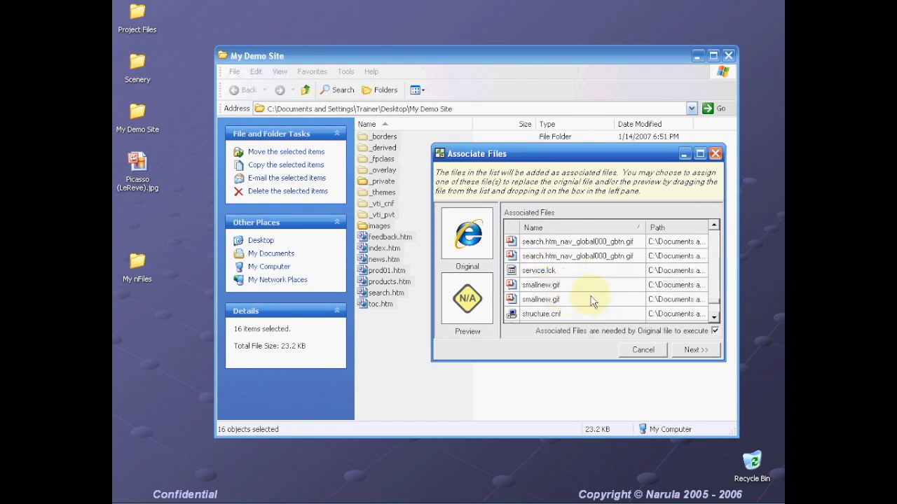
pyautogui.scroll(-1, 582, 300)
pyautogui.rightClick(569, 289)
pyautogui.click(600, 297)
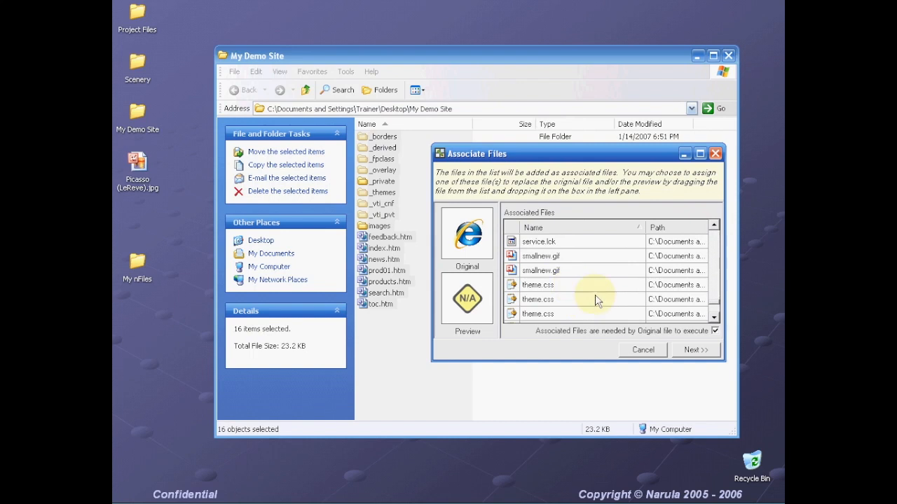
pyautogui.scroll(-5, 608, 314)
pyautogui.scroll(-2, 608, 314)
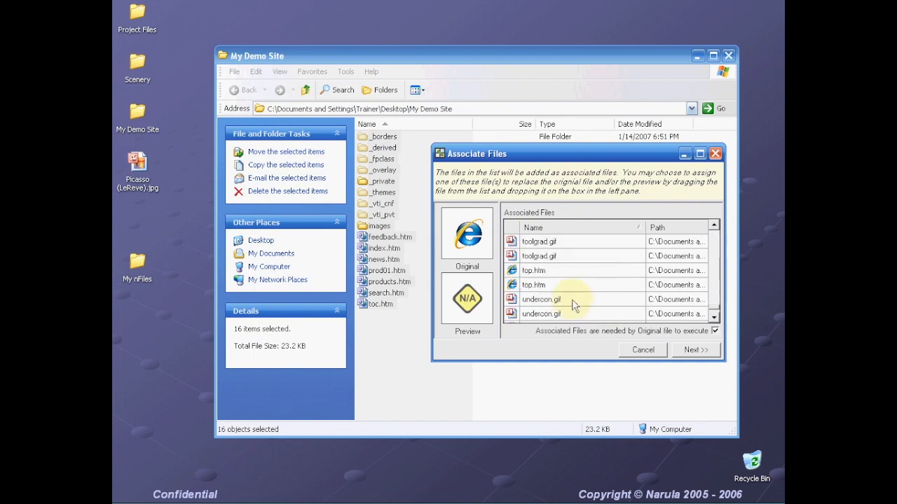
pyautogui.scroll(4, 553, 298)
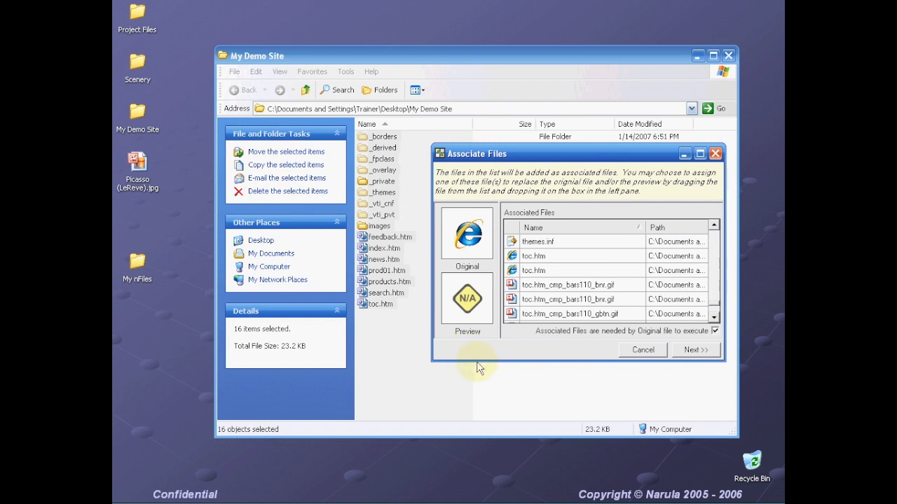
# - Set Picasso (LeReve).jpg as the preview image and create index.htm.n in My Demo Site
pyautogui.click(138, 165)
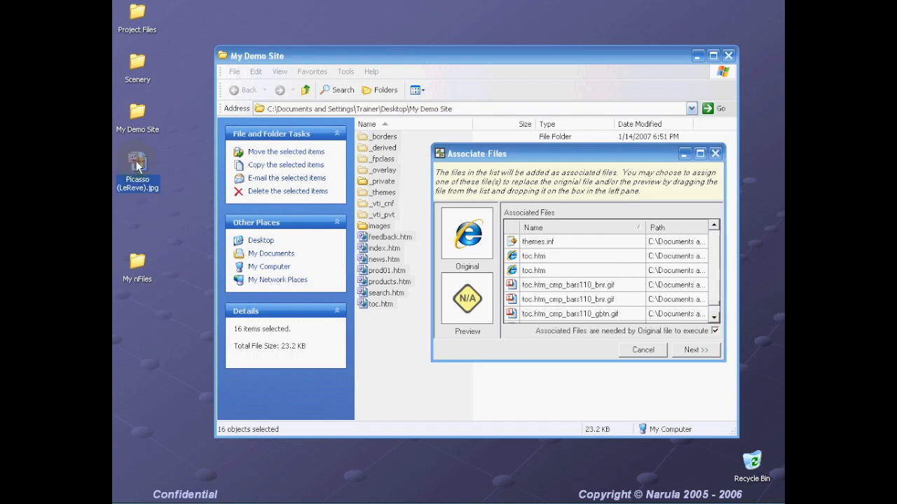
pyautogui.moveTo(137, 163); pyautogui.dragTo(470, 306)
pyautogui.moveTo(468, 300); pyautogui.dragTo(470, 308)
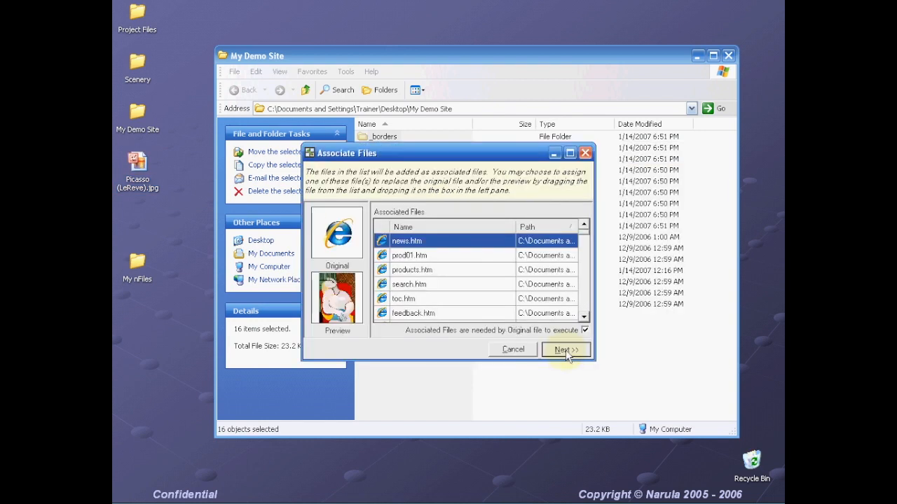
pyautogui.click(565, 350)
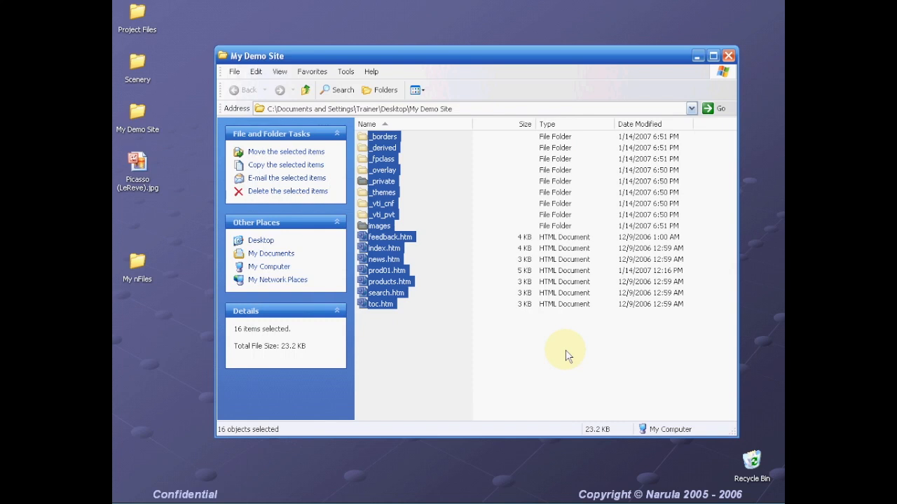
pyautogui.click(412, 350)
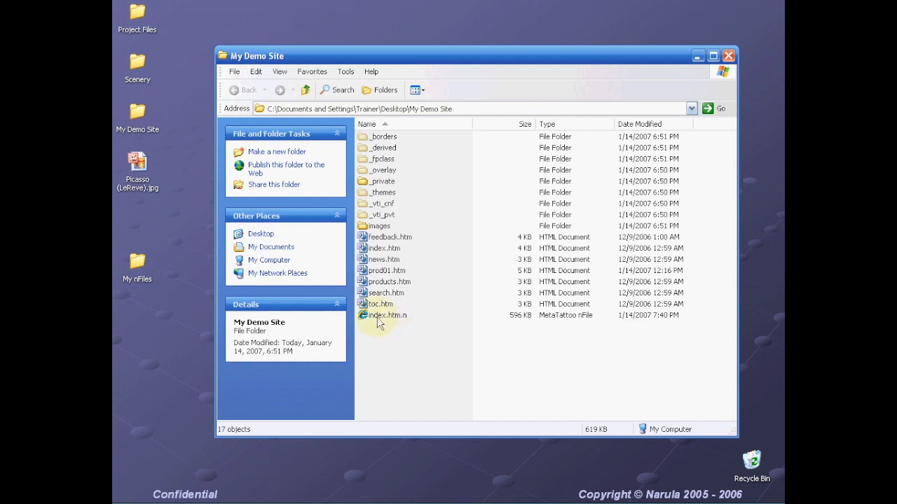
# - Move index.htm.n onto the desktop below the Picasso image and close the My Demo Site window
pyautogui.moveTo(371, 316); pyautogui.dragTo(142, 359)
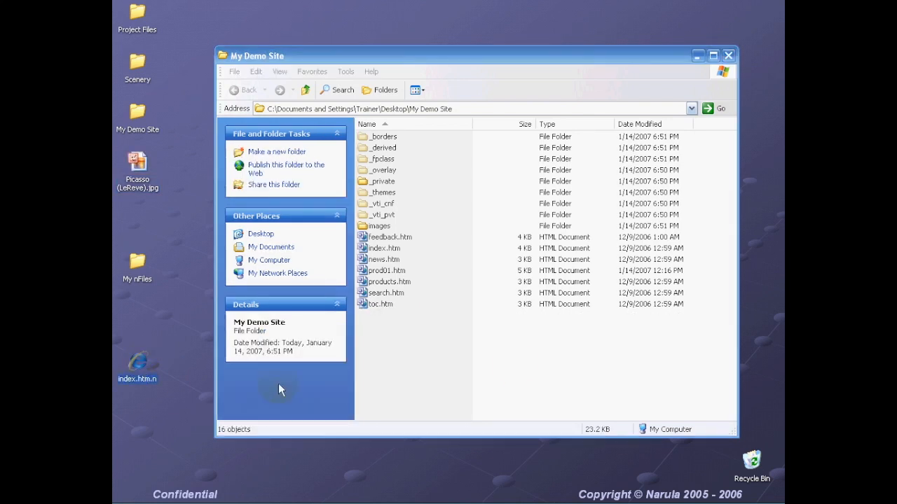
pyautogui.click(549, 361)
pyautogui.click(729, 56)
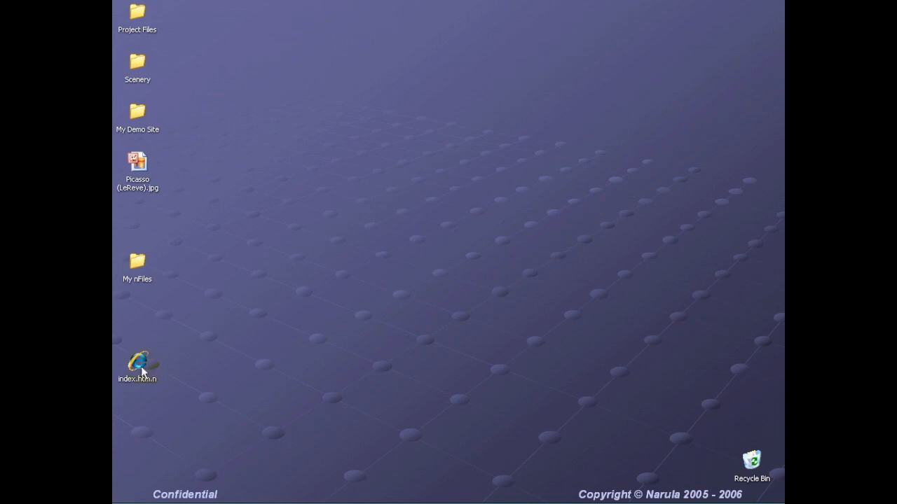
pyautogui.moveTo(212, 272); pyautogui.dragTo(140, 222)
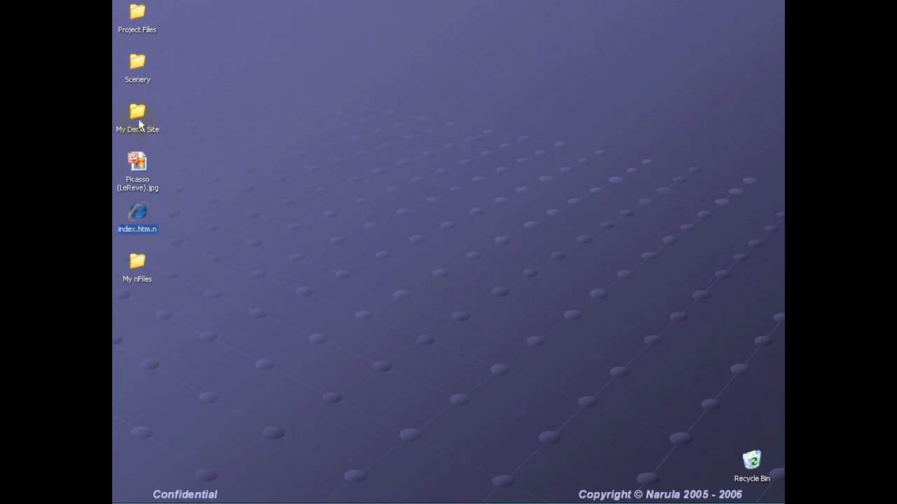
# - Delete the My Demo Site folder and permanently empty the Recycle Bin
pyautogui.moveTo(138, 120); pyautogui.dragTo(753, 467)
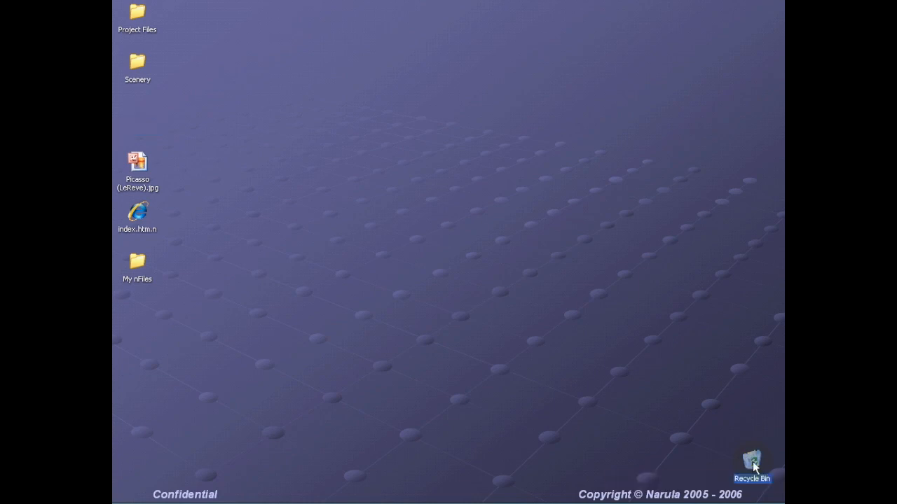
pyautogui.rightClick(754, 467)
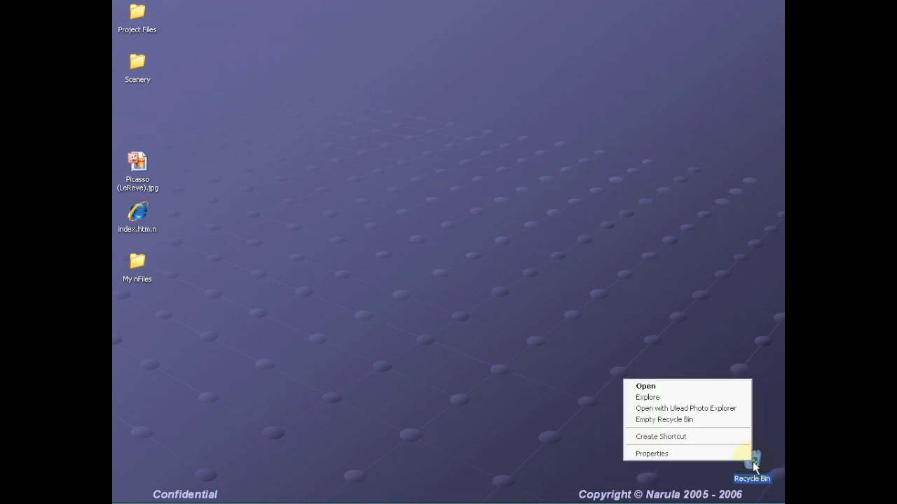
pyautogui.click(645, 421)
pyautogui.click(486, 283)
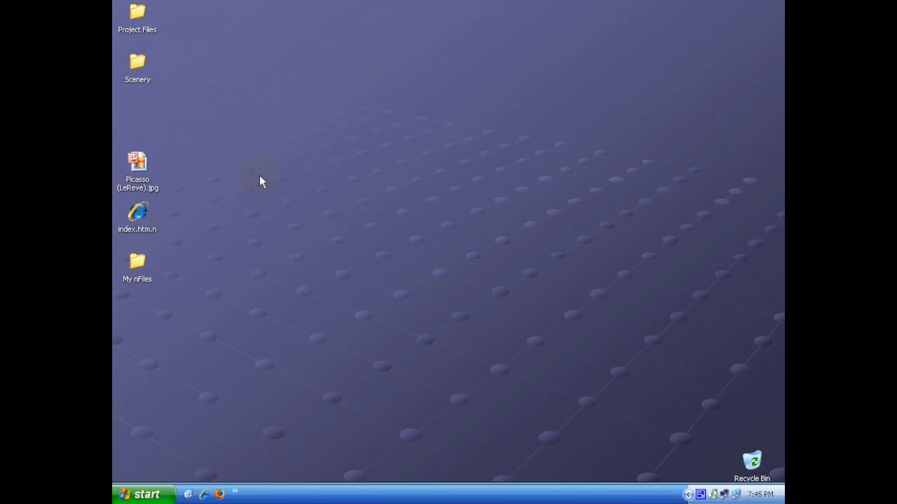
# - Open the Scenery folder and cycle its view through List, Icons and Tiles
pyautogui.click(138, 66)
pyautogui.doubleClick(137, 66)
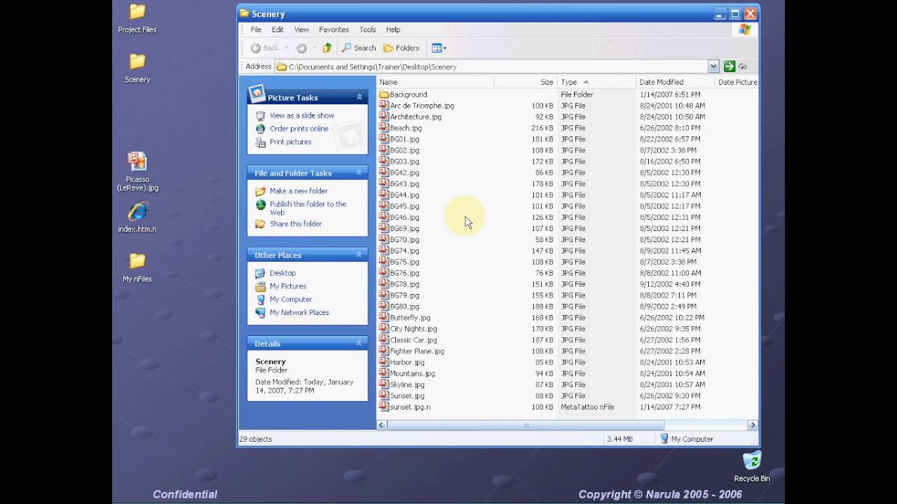
pyautogui.moveTo(487, 425); pyautogui.dragTo(410, 427)
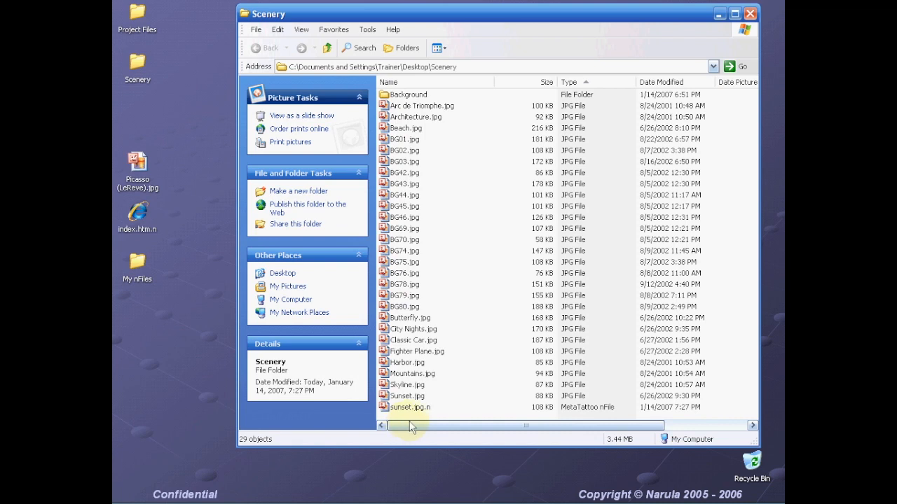
pyautogui.click(440, 48)
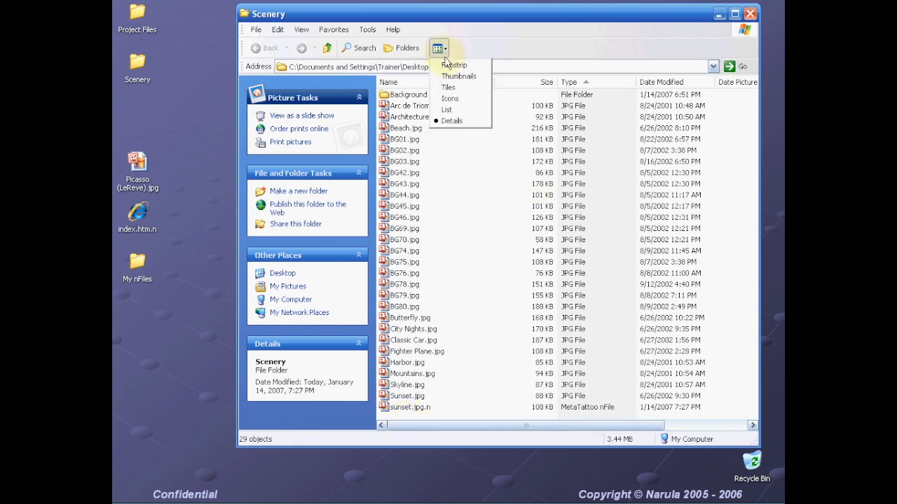
pyautogui.click(450, 112)
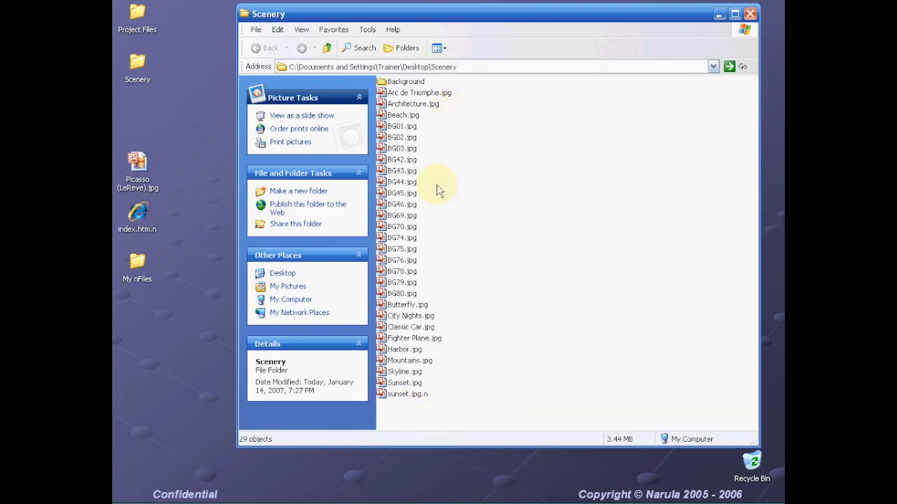
pyautogui.click(439, 47)
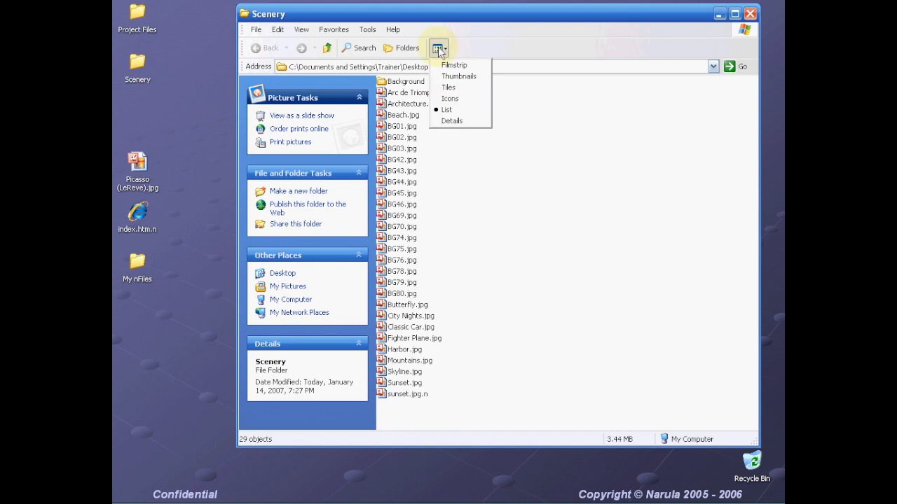
pyautogui.click(449, 98)
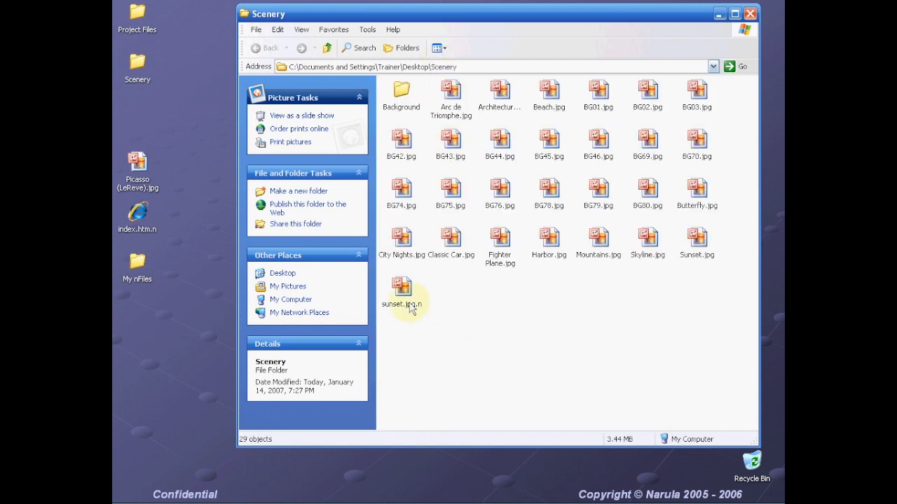
pyautogui.click(439, 48)
pyautogui.click(448, 87)
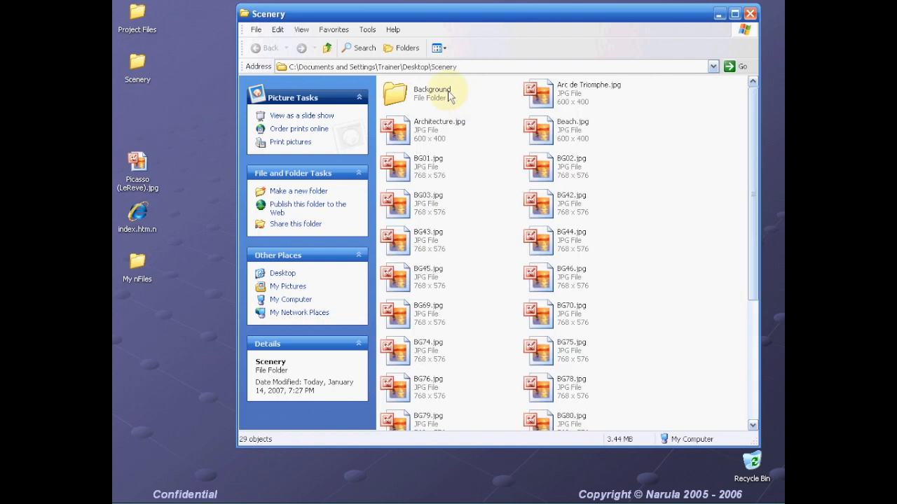
# - Switch to Thumbnails view and check sunset.jpg.n's sunset preview and infotip
pyautogui.scroll(-5, 596, 371)
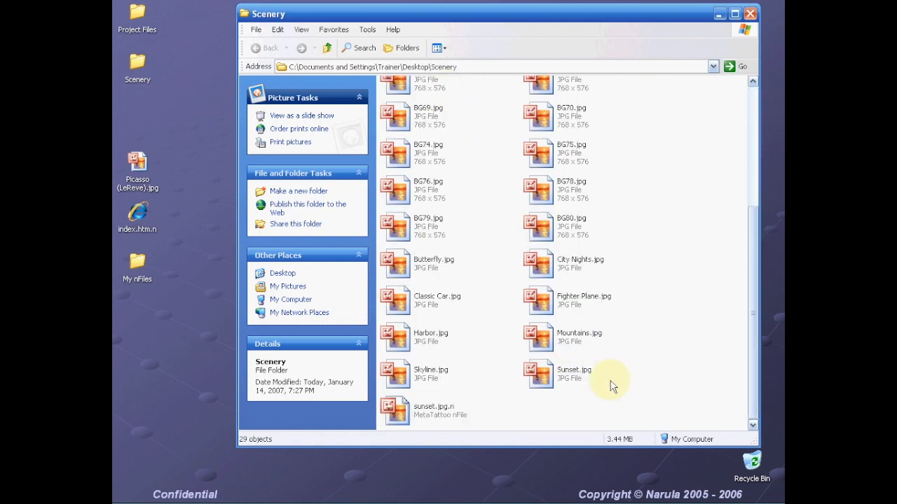
pyautogui.click(424, 414)
pyautogui.click(443, 48)
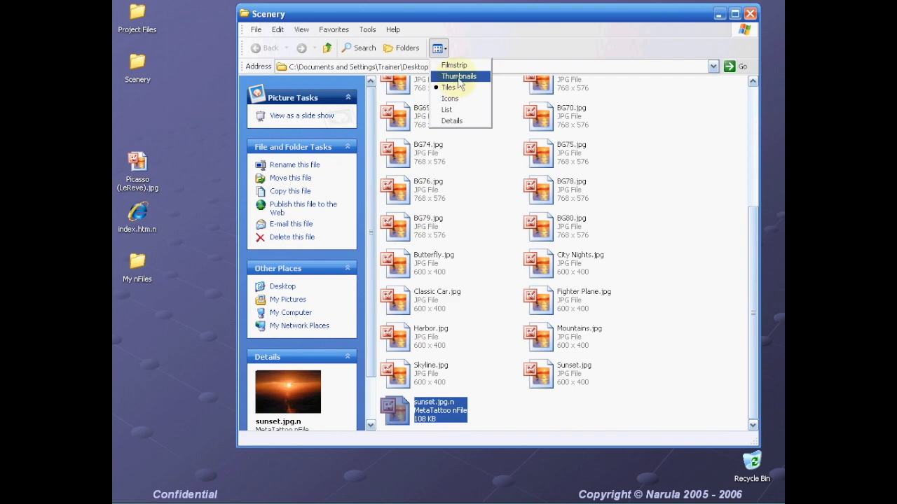
pyautogui.click(457, 77)
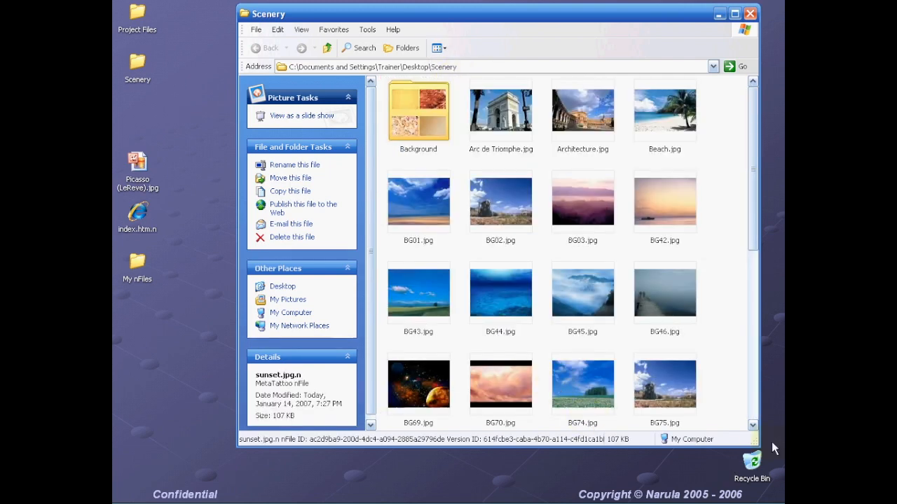
pyautogui.moveTo(752, 246); pyautogui.dragTo(750, 428)
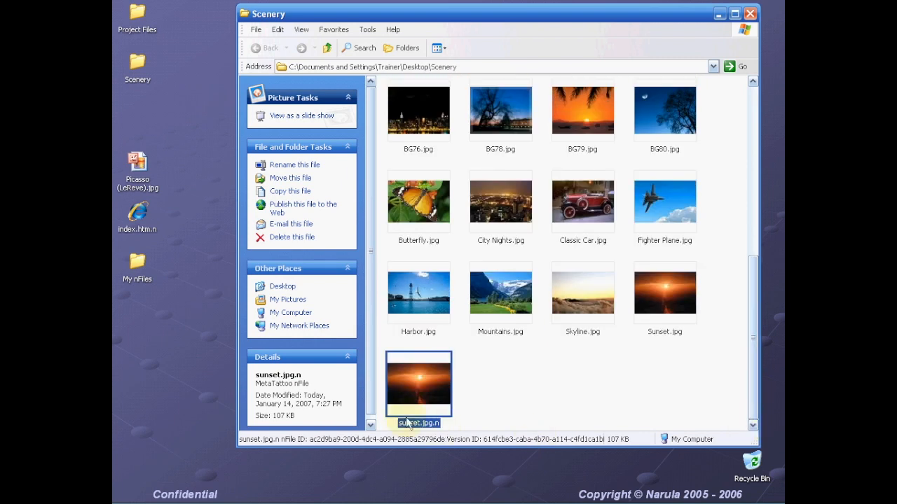
pyautogui.moveTo(411, 429)
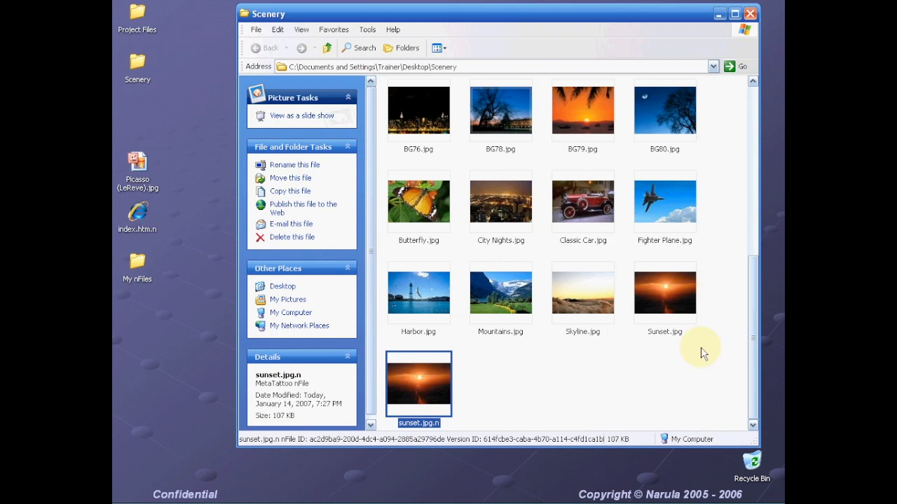
pyautogui.click(704, 366)
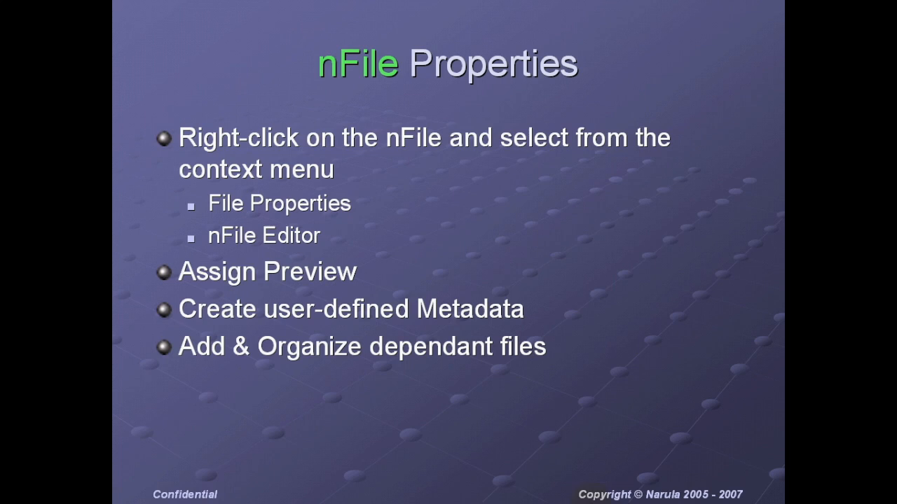
# - Exit the slideshow after the nFile Properties slide to return to the desktop
pyautogui.press('Escape')
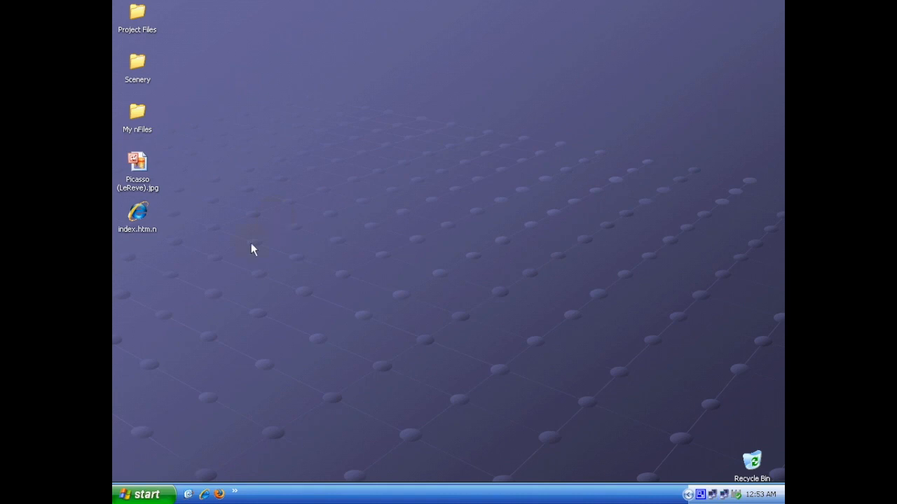
pyautogui.click(137, 217)
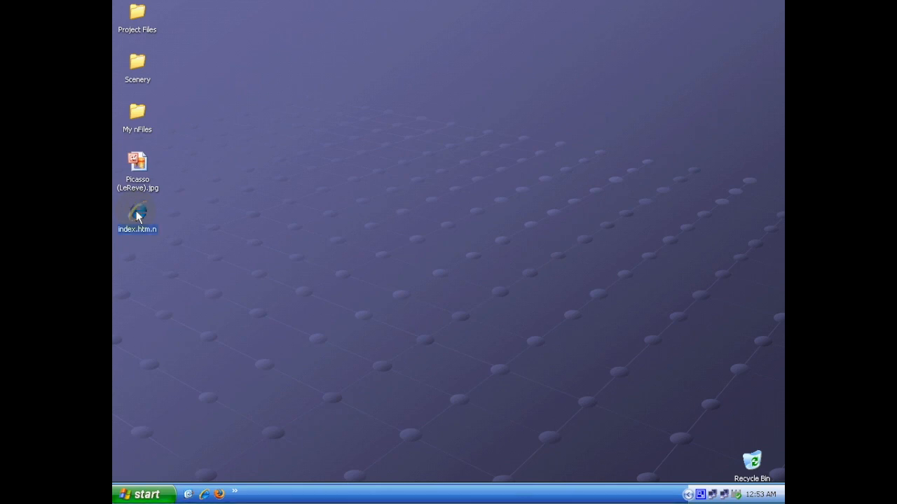
pyautogui.rightClick(137, 218)
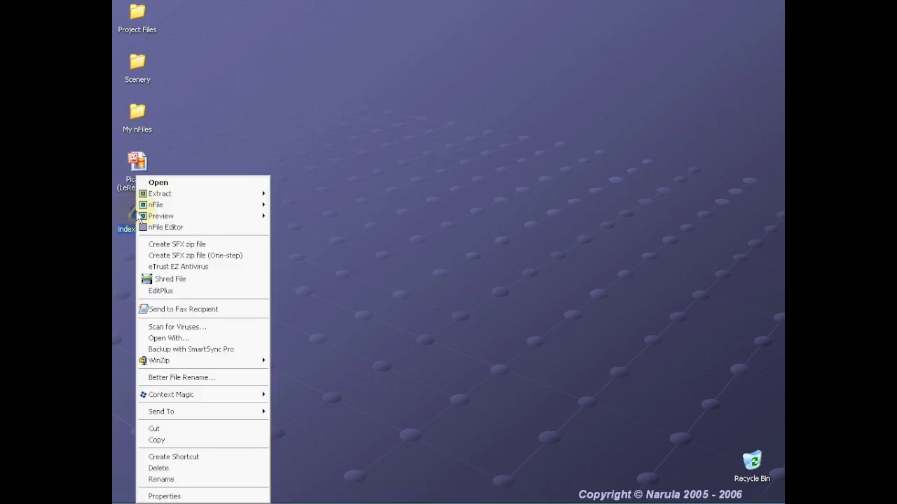
pyautogui.click(171, 496)
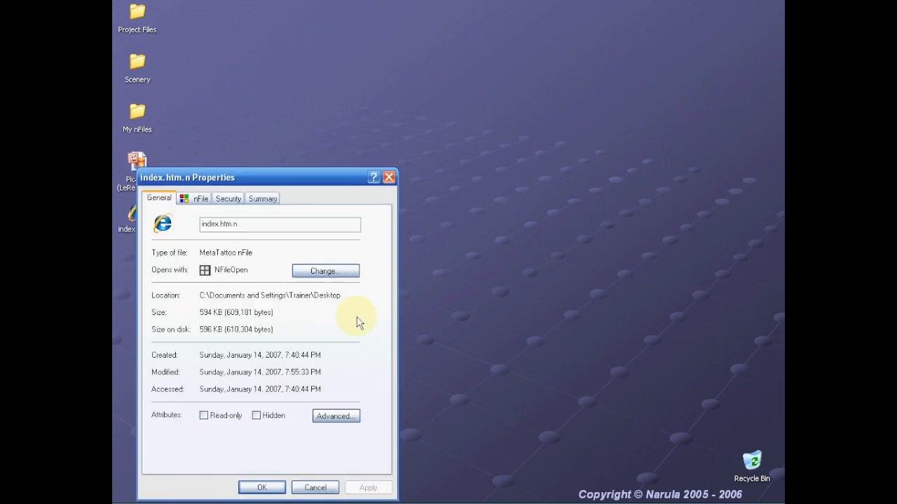
pyautogui.moveTo(311, 176); pyautogui.dragTo(451, 88)
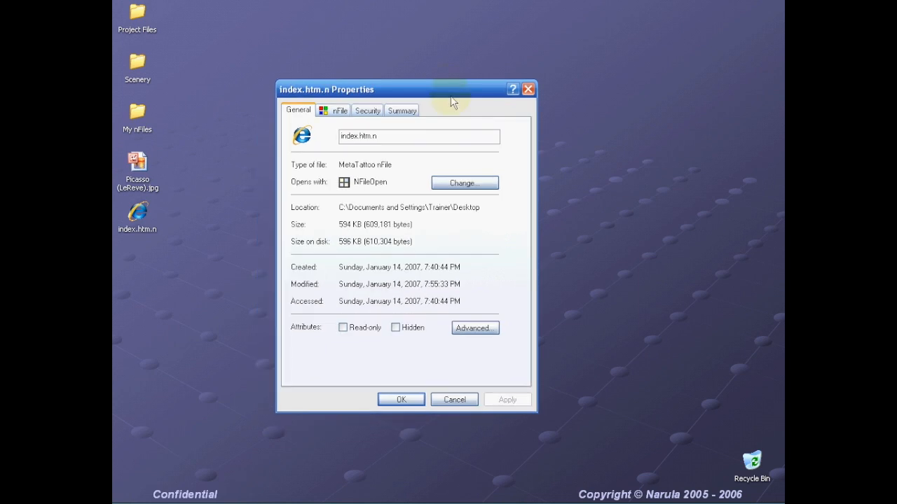
pyautogui.click(338, 112)
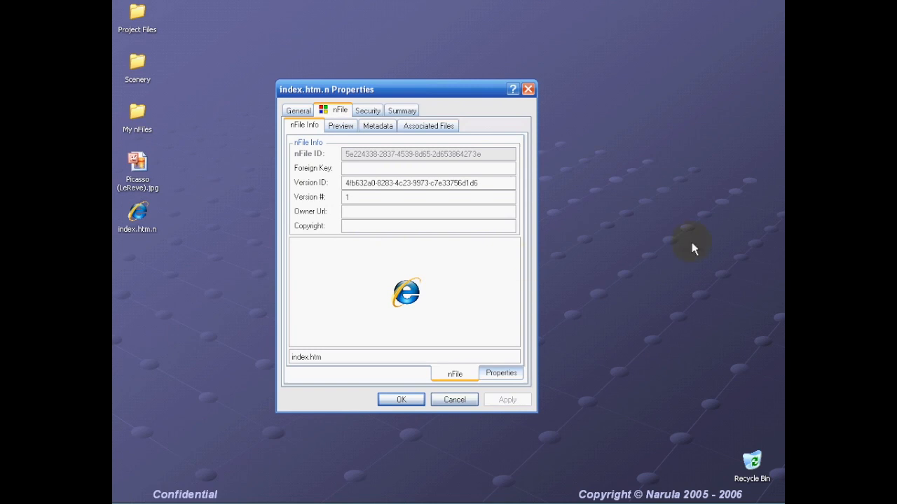
pyautogui.moveTo(474, 97); pyautogui.dragTo(488, 87)
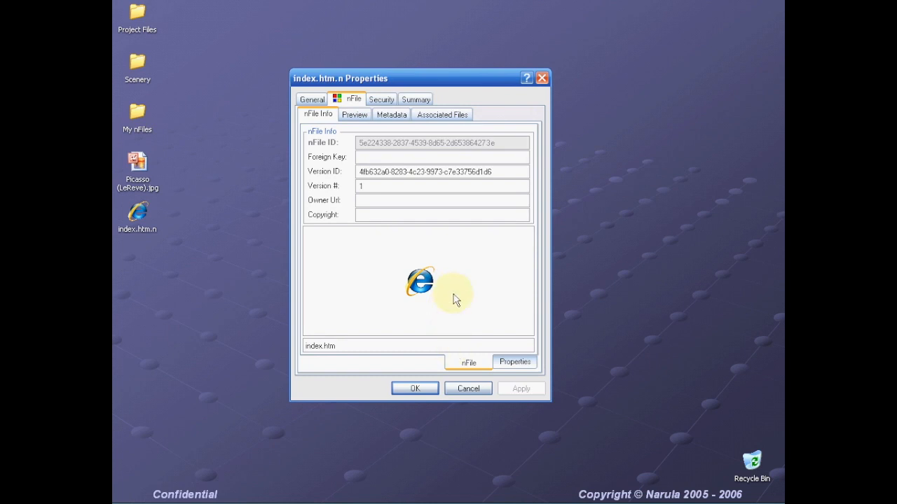
pyautogui.click(475, 394)
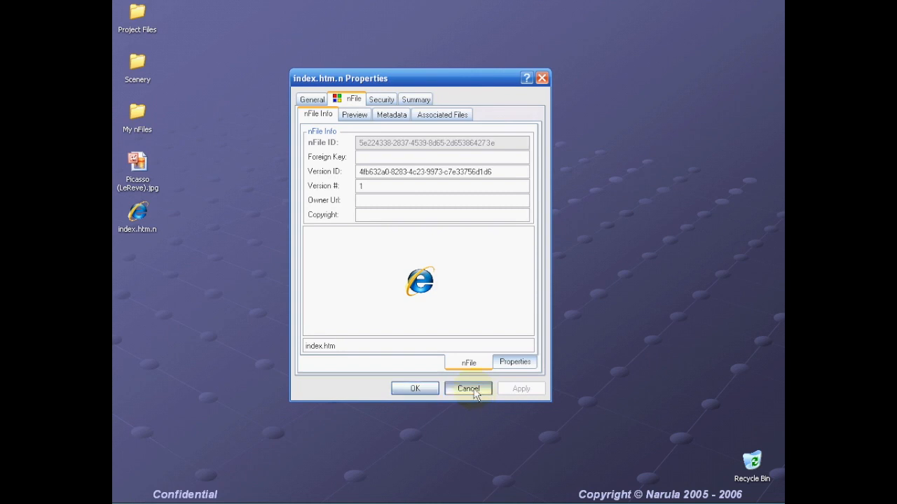
pyautogui.rightClick(140, 217)
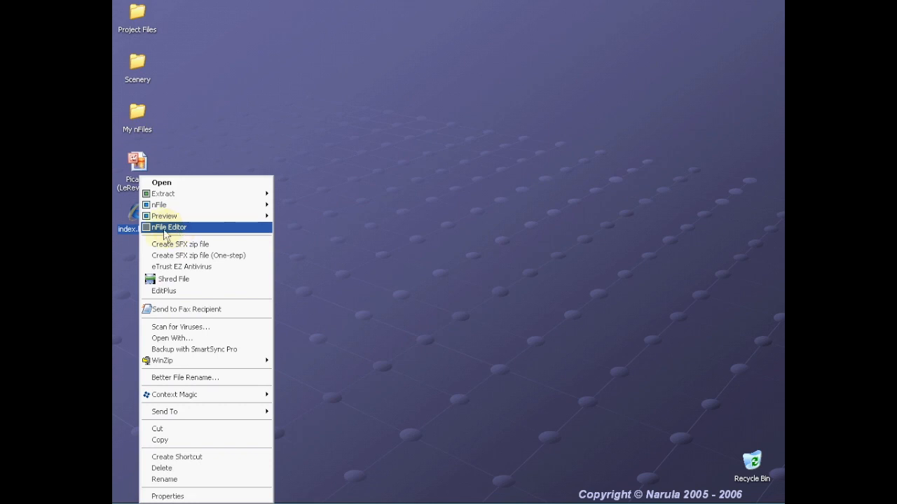
# - Open index.htm.n in the nFile Editor, then move the editor window up and enlarge it
pyautogui.click(165, 230)
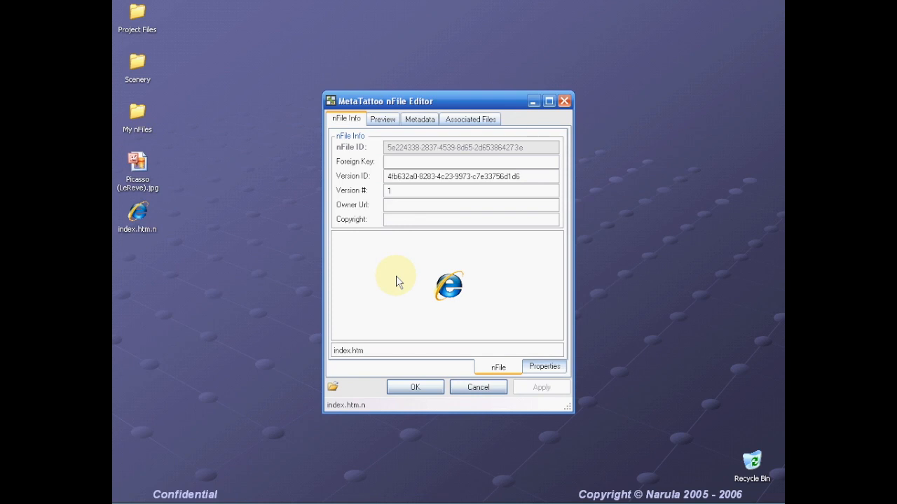
pyautogui.moveTo(446, 100); pyautogui.dragTo(438, 61)
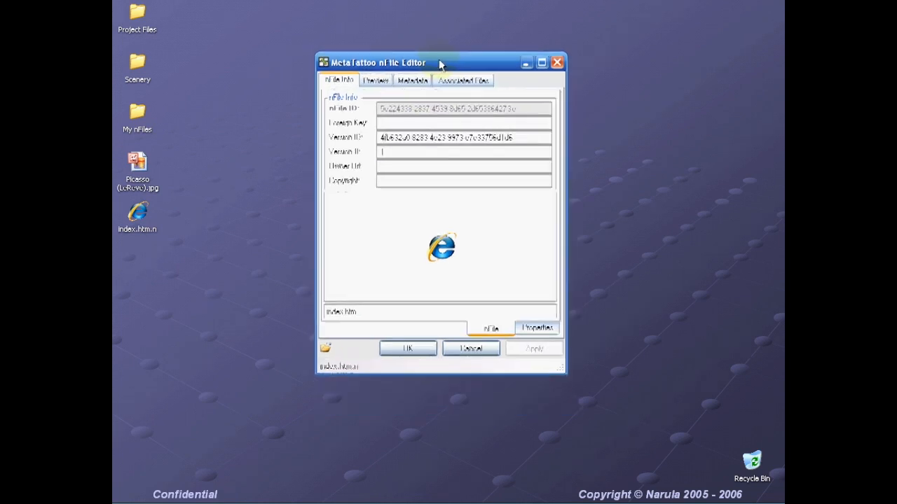
pyautogui.moveTo(562, 374); pyautogui.dragTo(597, 397)
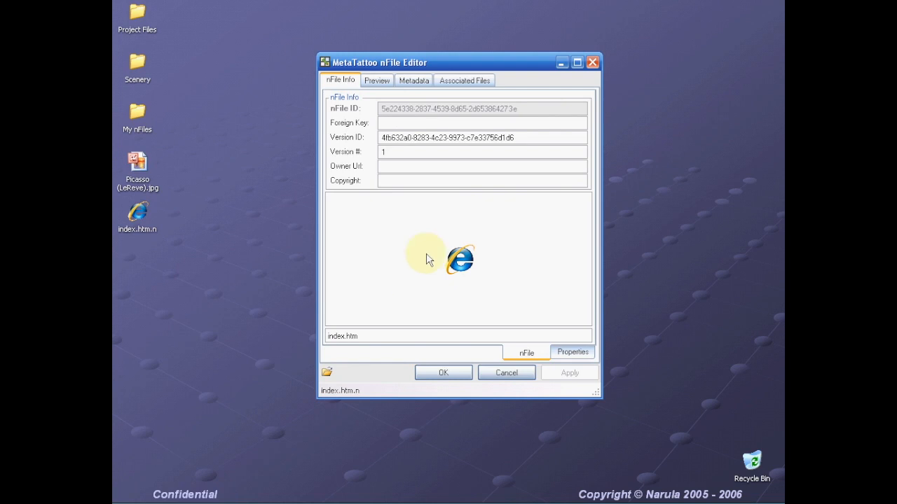
pyautogui.moveTo(529, 108); pyautogui.dragTo(372, 121)
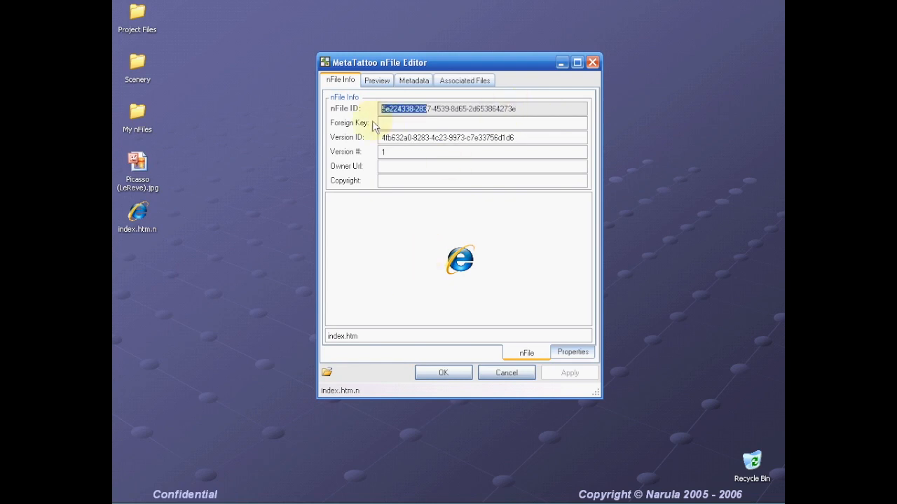
pyautogui.moveTo(545, 111); pyautogui.dragTo(379, 140)
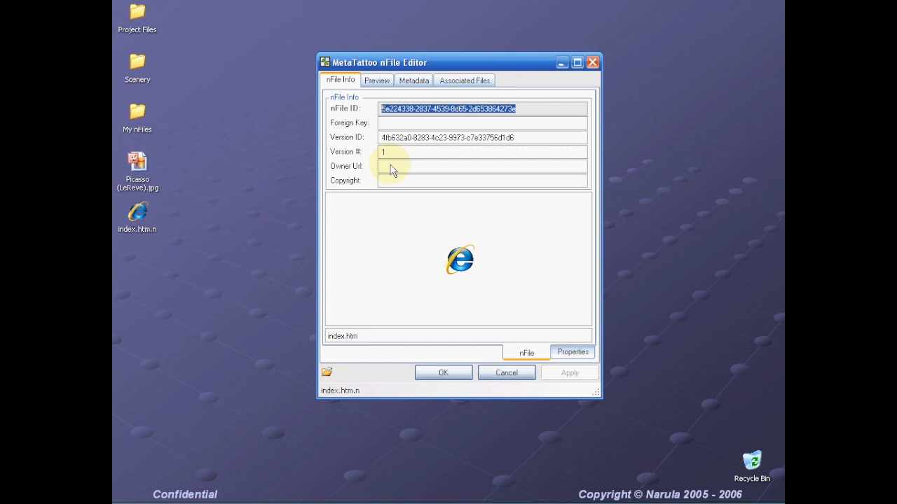
pyautogui.click(390, 124)
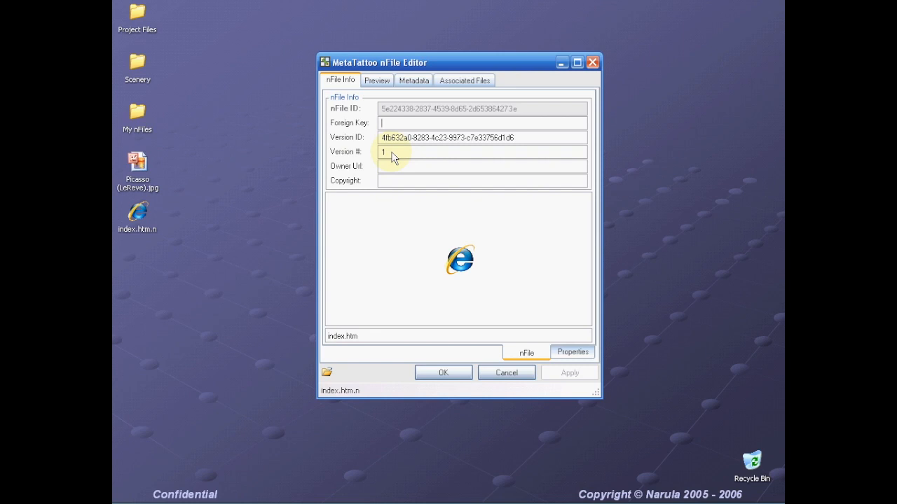
# - Replace the Version ID with 1111 and enter Foreign Key 123A1
pyautogui.click(541, 127)
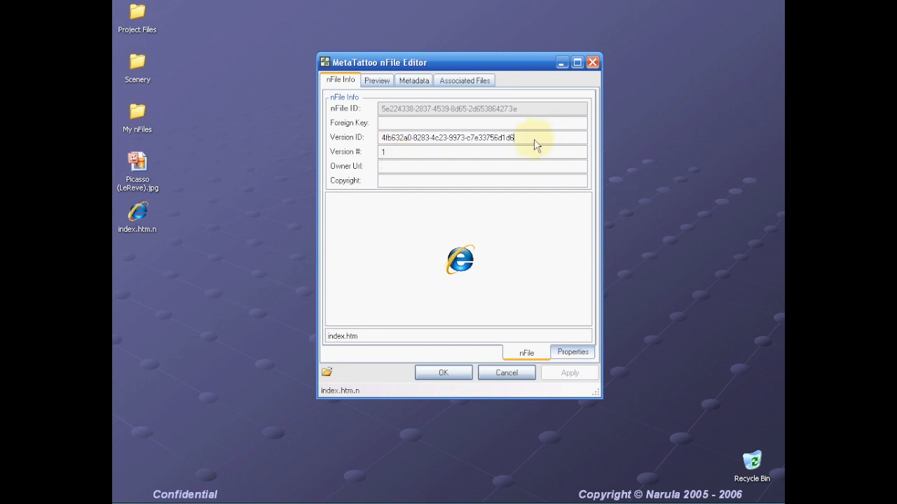
pyautogui.moveTo(536, 145); pyautogui.dragTo(368, 154)
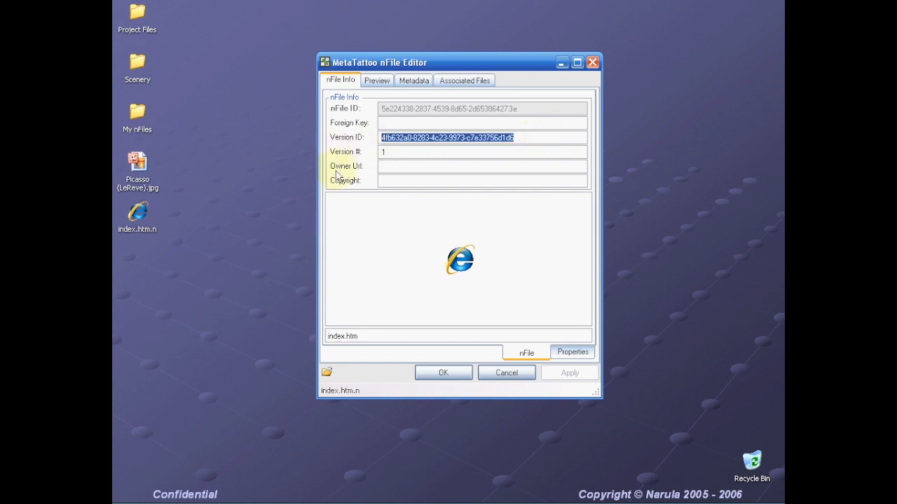
pyautogui.press('Delete')
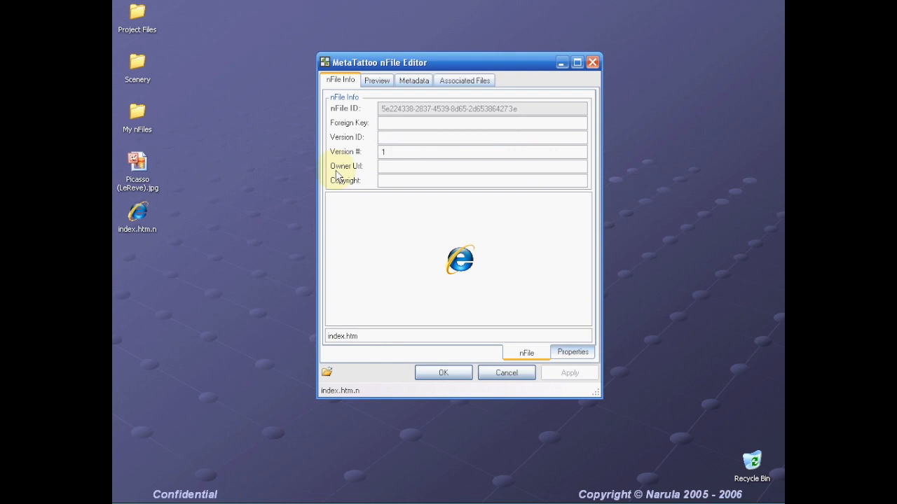
pyautogui.write('1111')
pyautogui.click(436, 126)
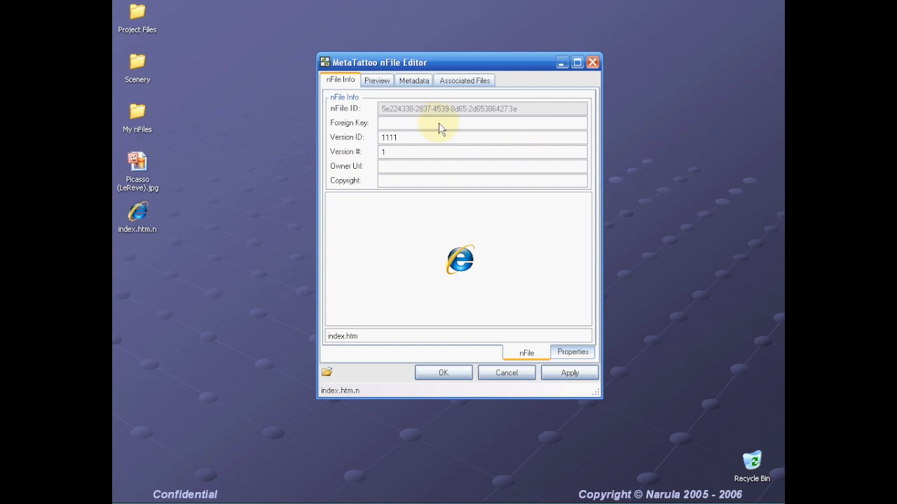
pyautogui.write('123')
pyautogui.write('A1')
pyautogui.write('http')
pyautogui.write('://www.')
pyautogui.write('narula.com')
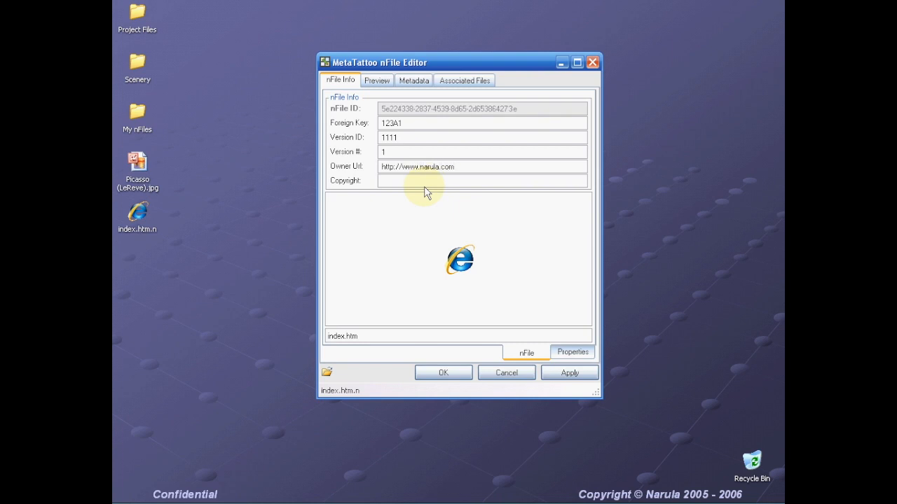
pyautogui.click(394, 182)
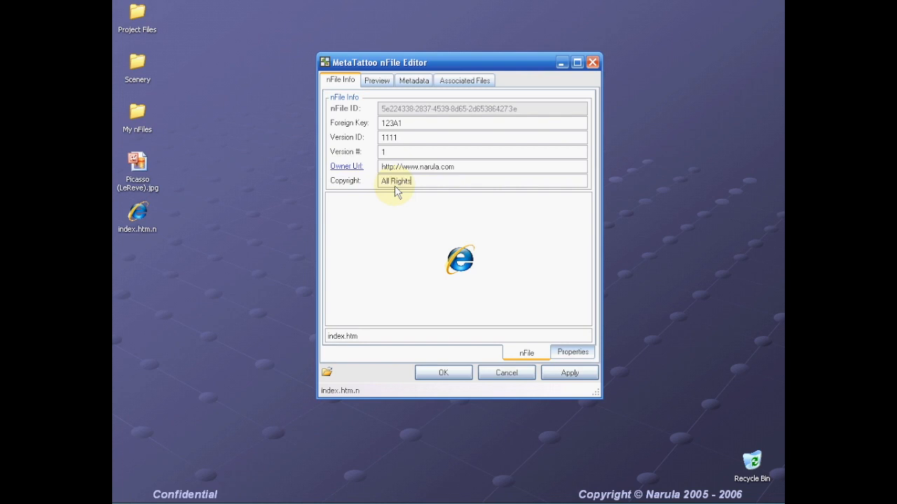
pyautogui.write('Reserved ')
pyautogui.write(' 2005')
pyautogui.write(' - 2006')
pyautogui.write('Narula, IN')
pyautogui.press('BackSpace')
pyautogui.write('nc.')
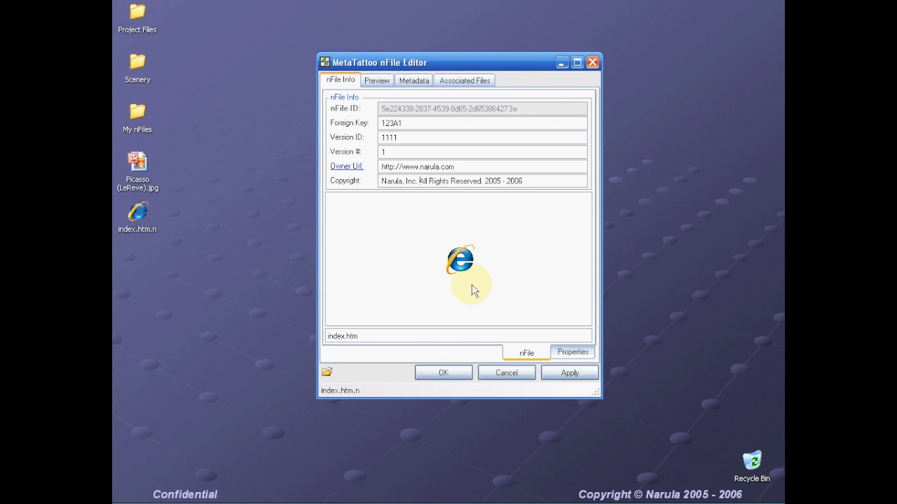
pyautogui.click(573, 354)
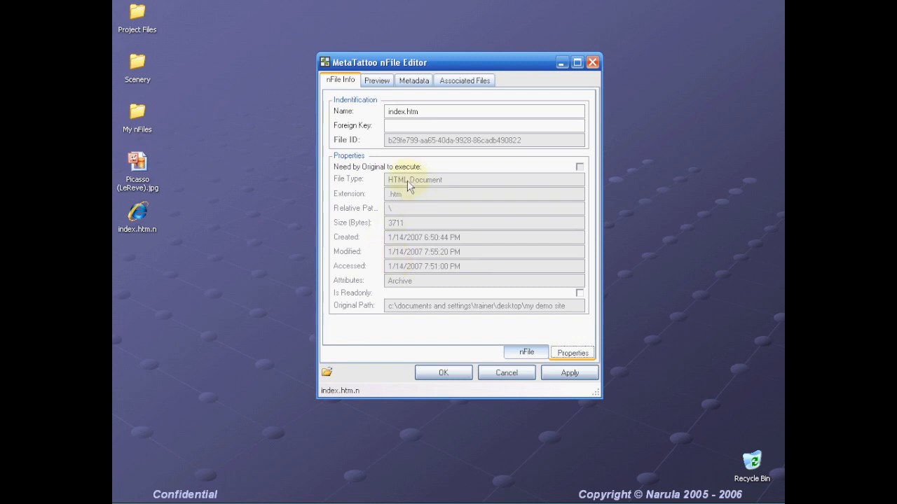
pyautogui.moveTo(411, 199); pyautogui.dragTo(391, 225)
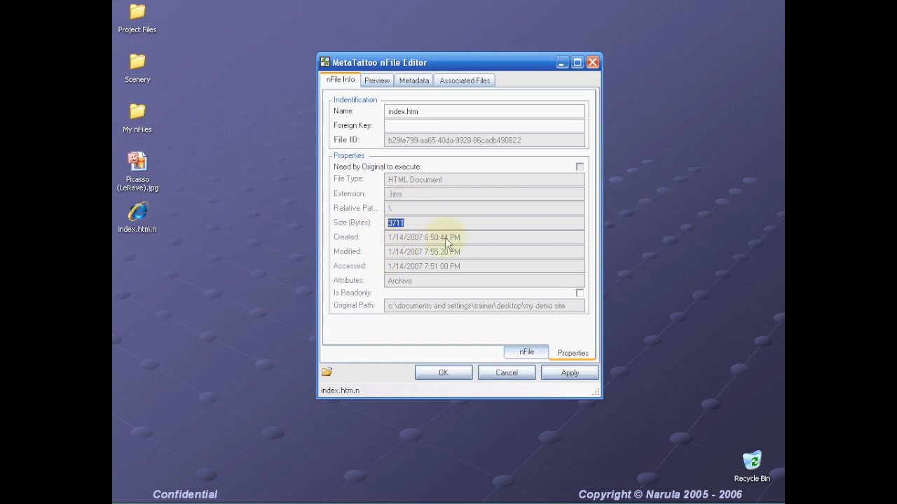
pyautogui.click(423, 278)
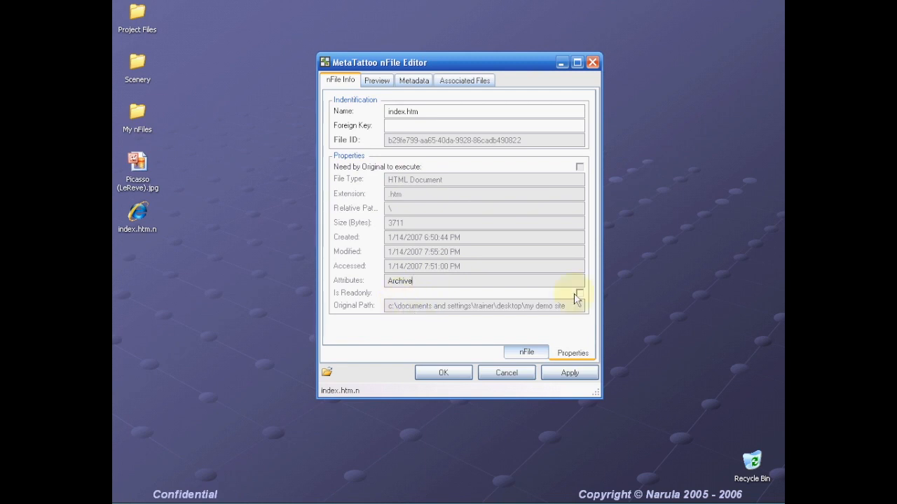
pyautogui.moveTo(573, 310); pyautogui.dragTo(385, 319)
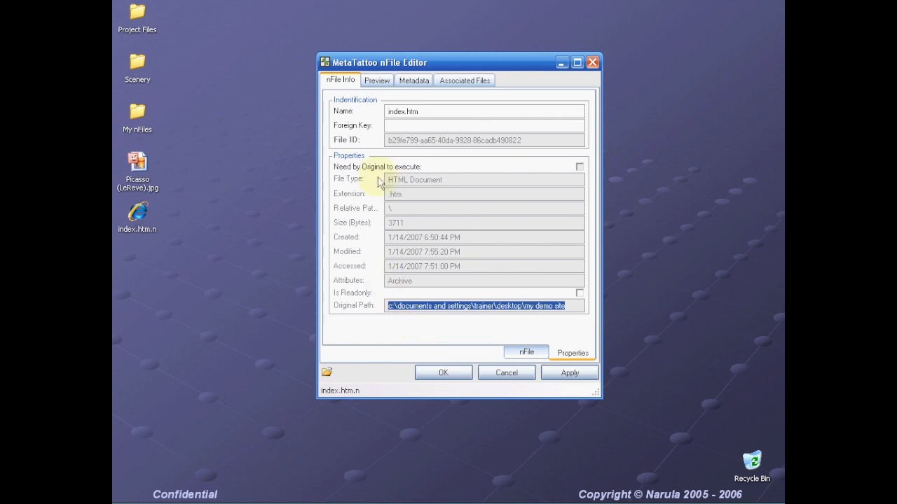
pyautogui.click(517, 355)
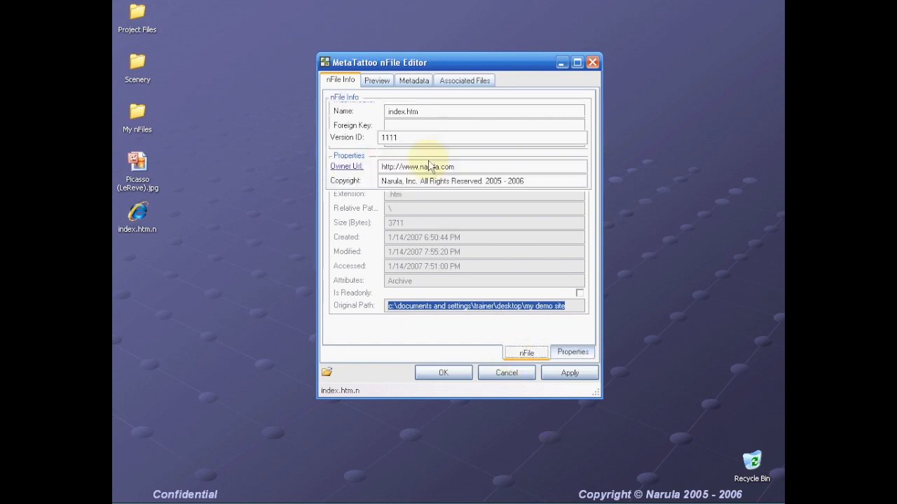
# - Show the Preview tab's image, the Picasso painting picasso (lereve).jpg
pyautogui.click(377, 81)
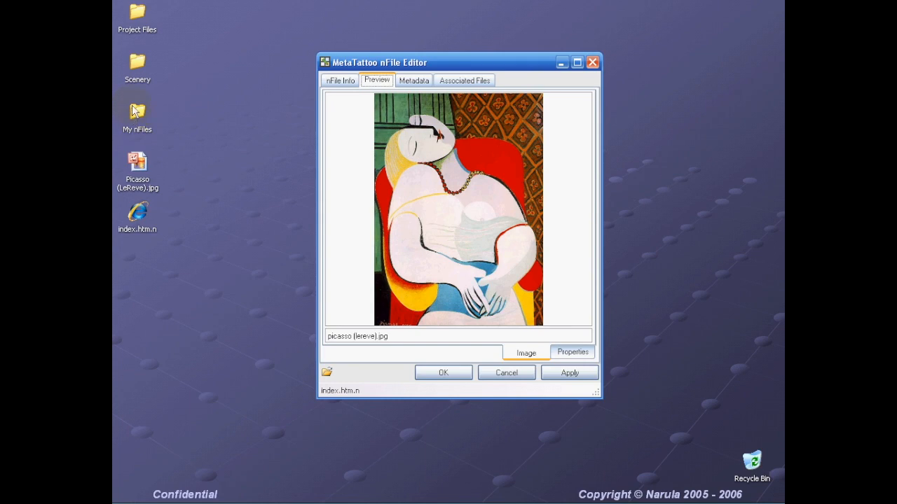
# - Drop Arc de Triomphe.jpg from the Scenery folder onto the preview, confirming the replacement
pyautogui.doubleClick(138, 62)
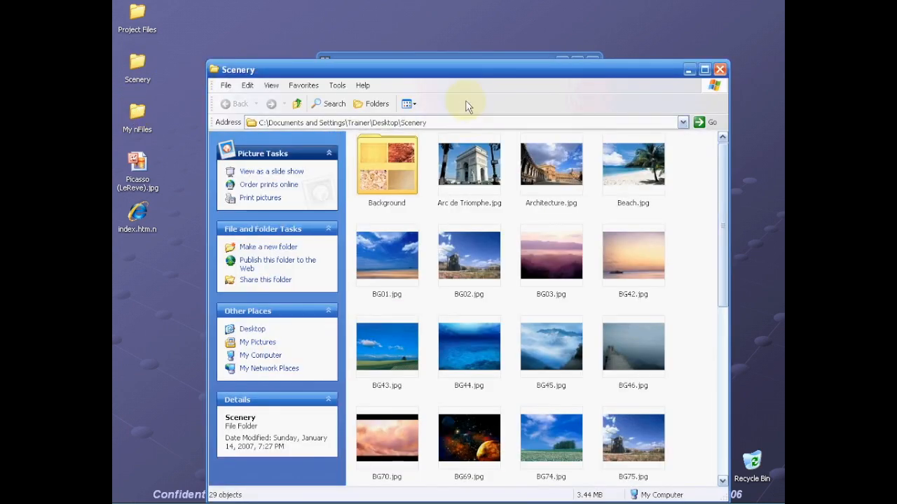
pyautogui.moveTo(464, 70); pyautogui.dragTo(478, 300)
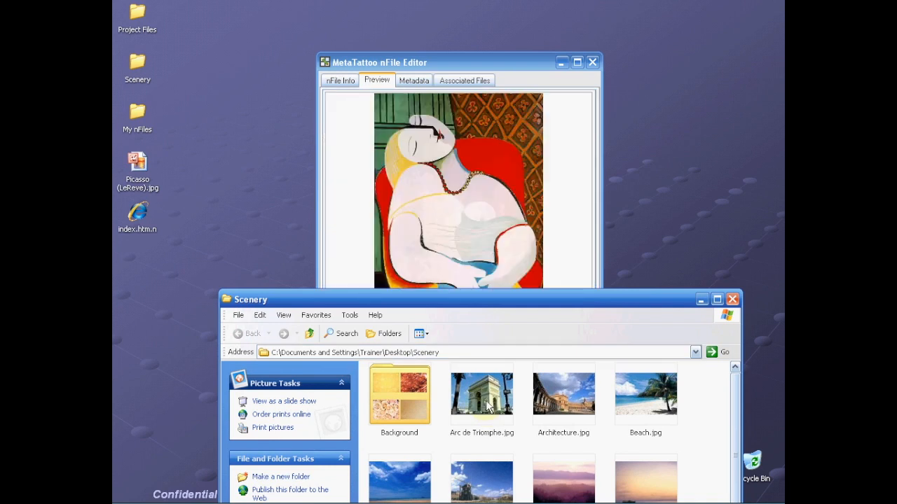
pyautogui.click(489, 403)
pyautogui.moveTo(488, 402); pyautogui.dragTo(487, 227)
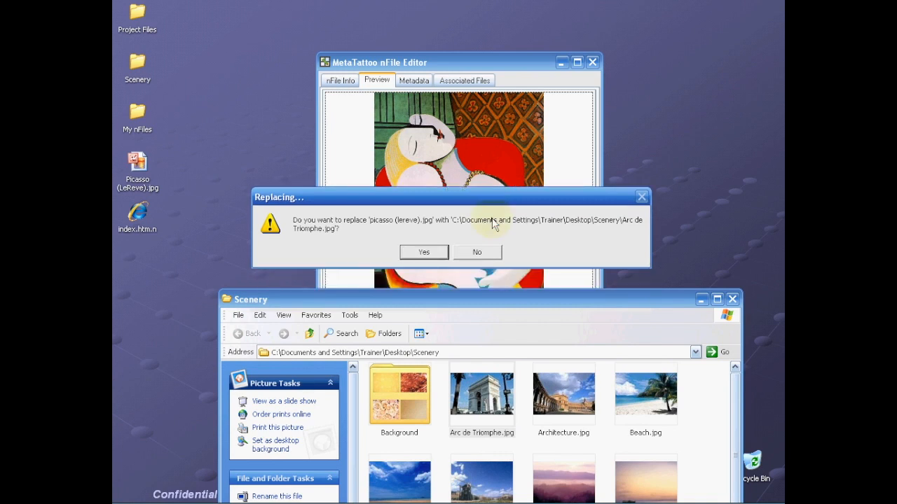
pyautogui.click(409, 258)
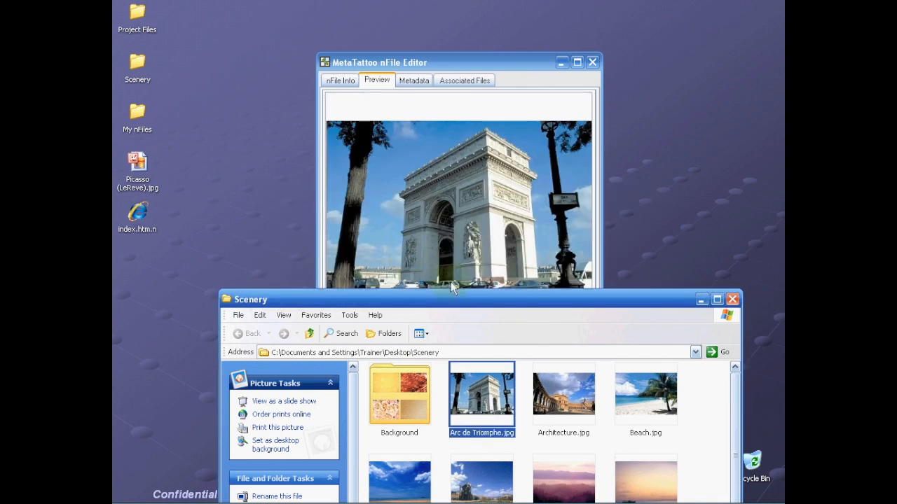
pyautogui.click(733, 300)
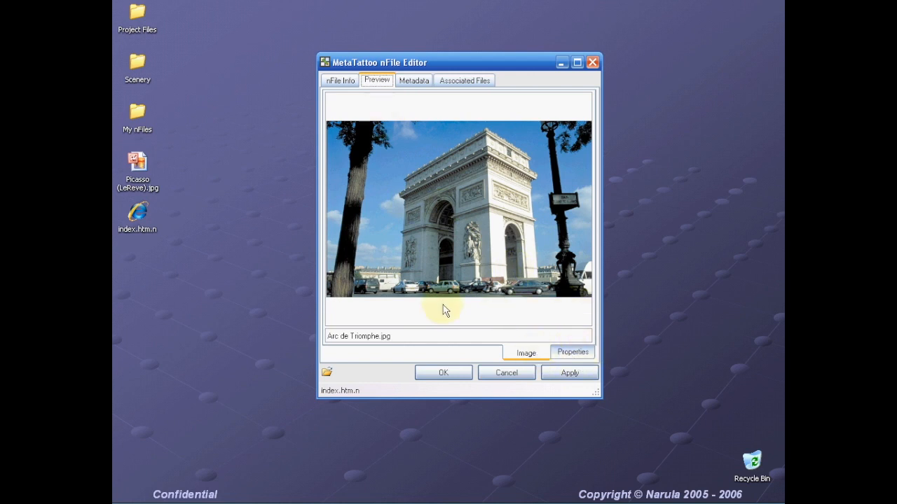
# - Inspect the Arc de Triomphe.jpg preview's file properties, including its original path
pyautogui.click(566, 358)
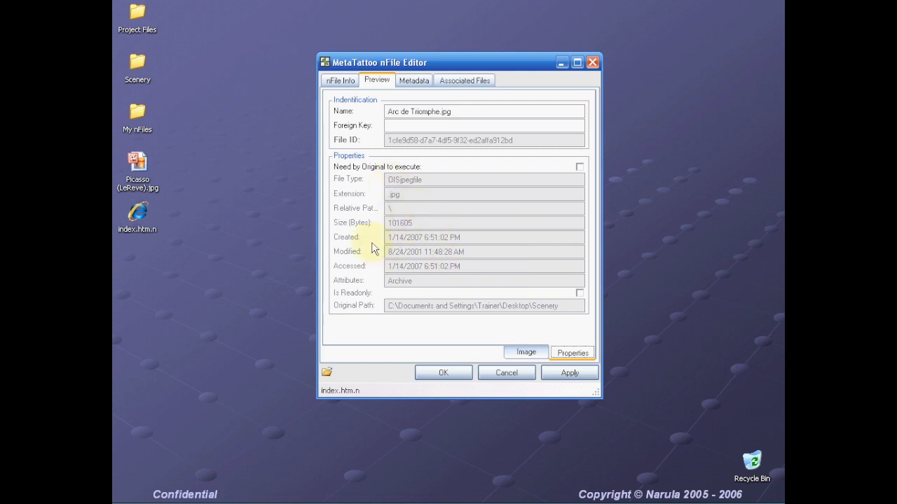
pyautogui.moveTo(560, 309); pyautogui.dragTo(374, 316)
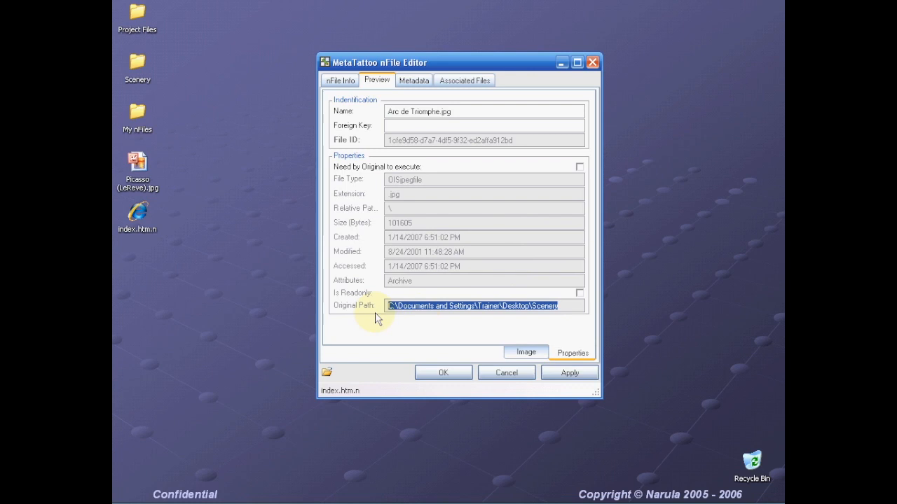
pyautogui.click(412, 82)
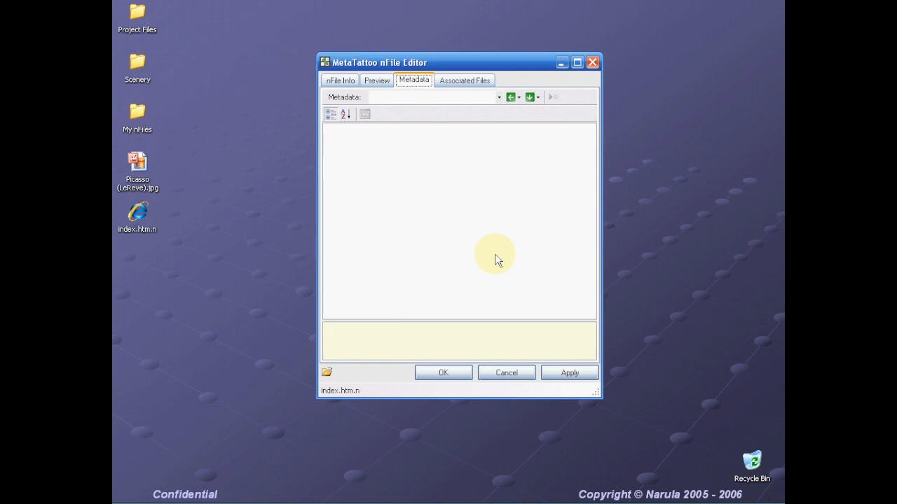
# - Add a new metadata collection named WebSite through Create New Metadata
pyautogui.click(498, 98)
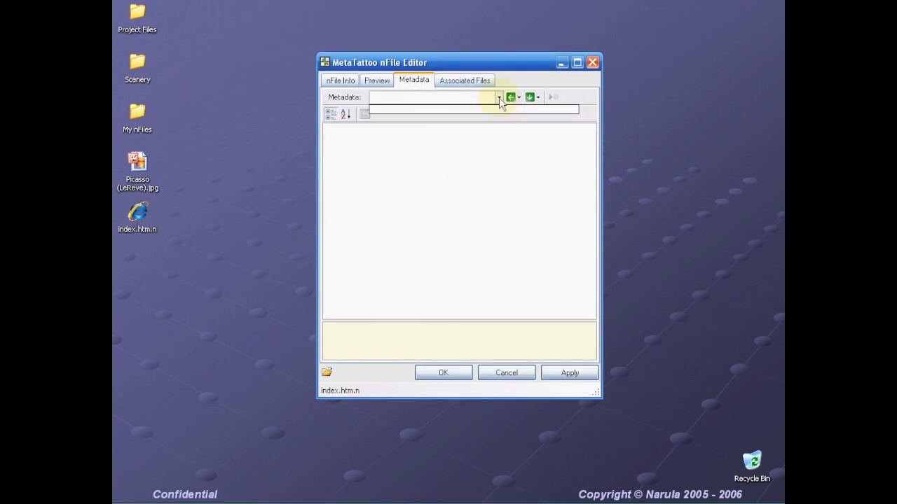
pyautogui.click(506, 155)
pyautogui.click(519, 98)
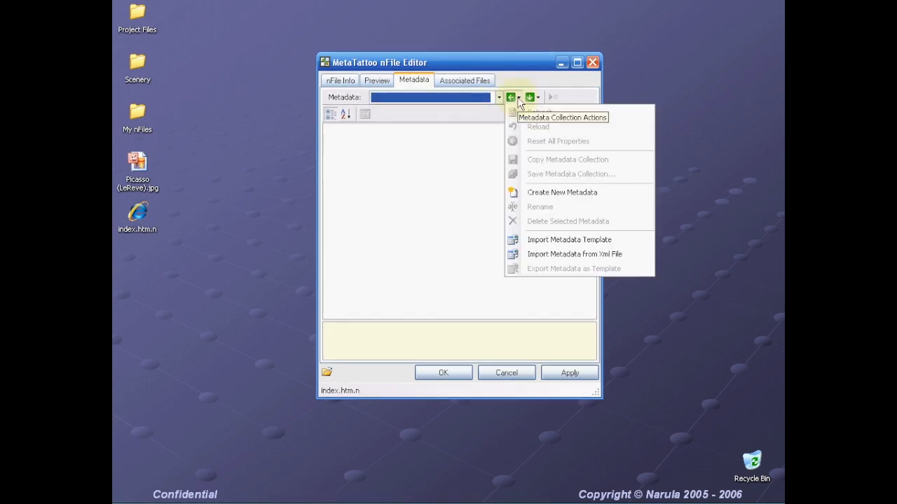
pyautogui.click(537, 196)
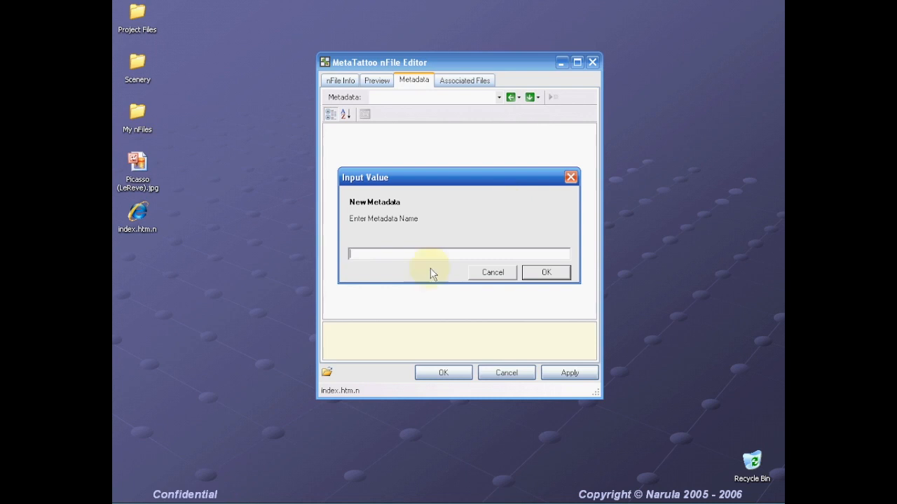
pyautogui.write('WebSite')
pyautogui.click(547, 274)
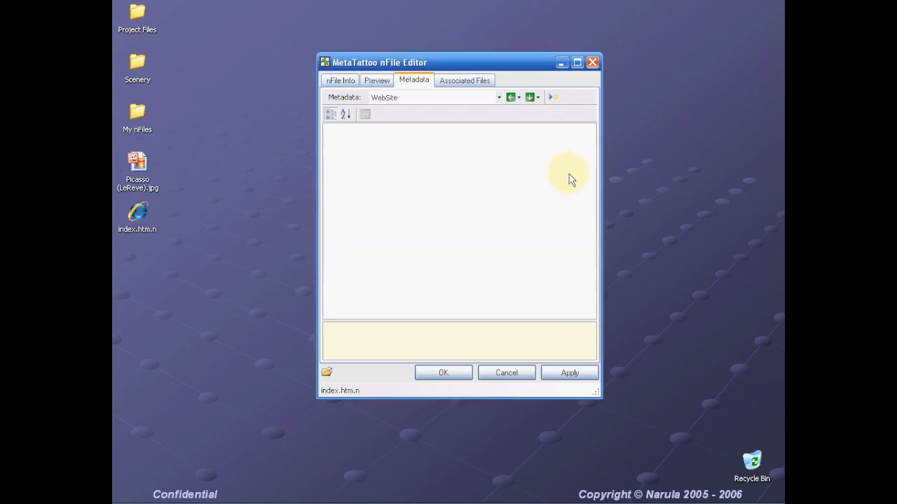
pyautogui.click(538, 97)
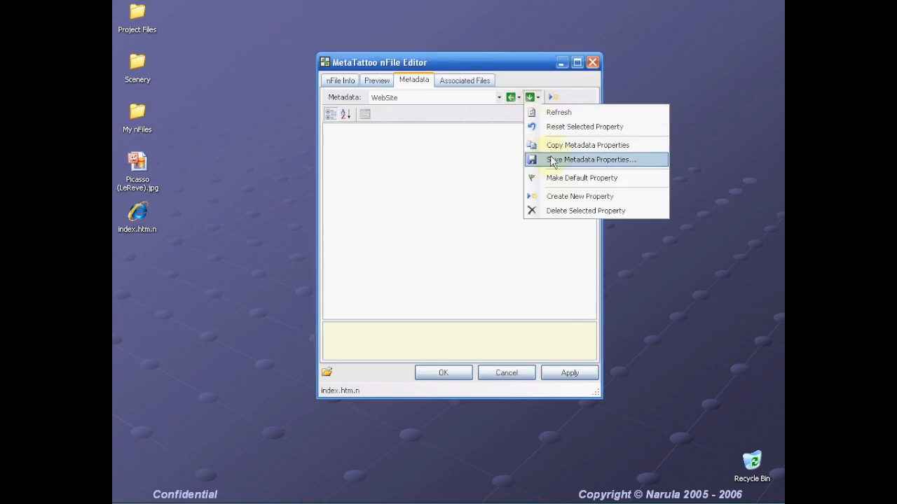
# - Start a new WebSite property named Company, keeping string as its datatype
pyautogui.click(557, 197)
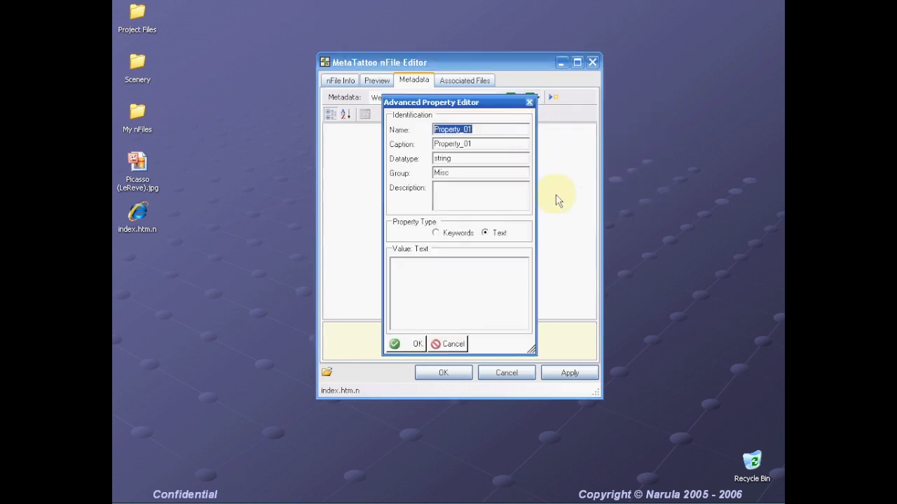
pyautogui.moveTo(468, 106); pyautogui.dragTo(548, 116)
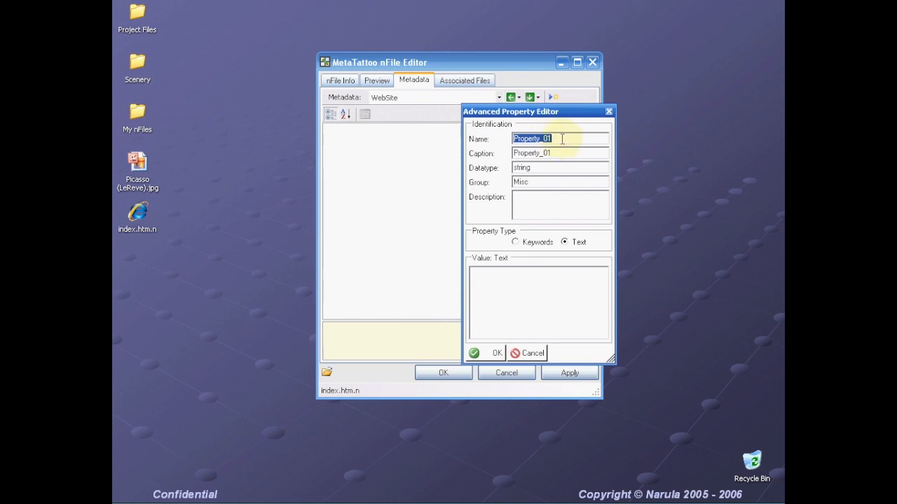
pyautogui.write('Comm')
pyautogui.press('BackSpace')
pyautogui.write('pany')
pyautogui.press('Tab')
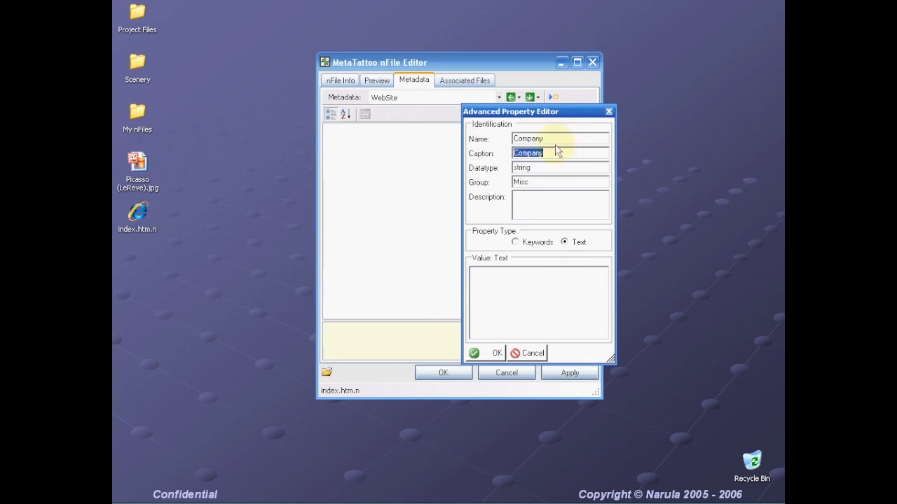
pyautogui.click(540, 167)
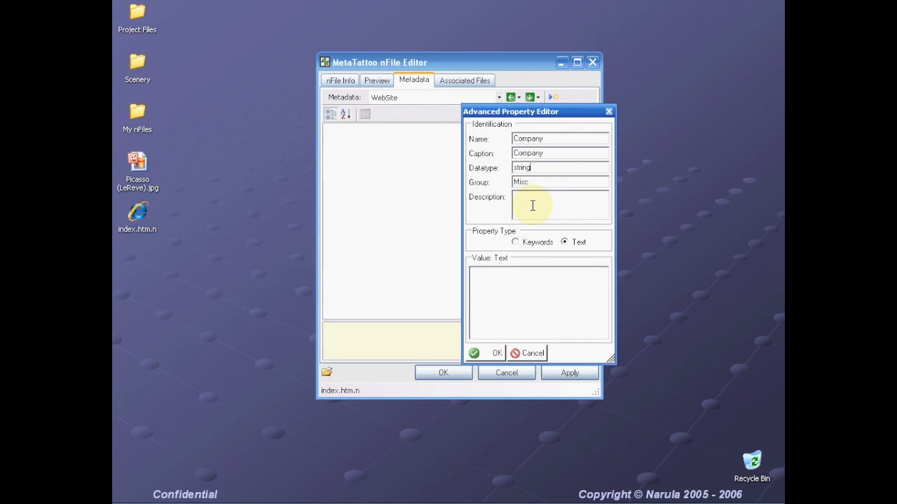
pyautogui.doubleClick(545, 170)
pyautogui.click(538, 169)
pyautogui.press('Tab')
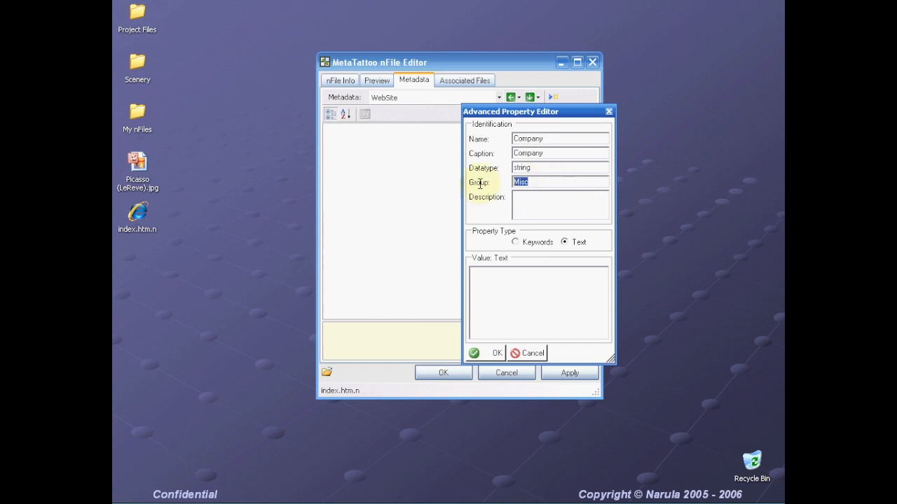
# - Give Company group Contact, description 'Owner company' and value 'Narula, Inc.', then save it
pyautogui.write('ContactPr')
pyautogui.press('BackSpace')
pyautogui.press('BackSpace')
pyautogui.write('Owner company')
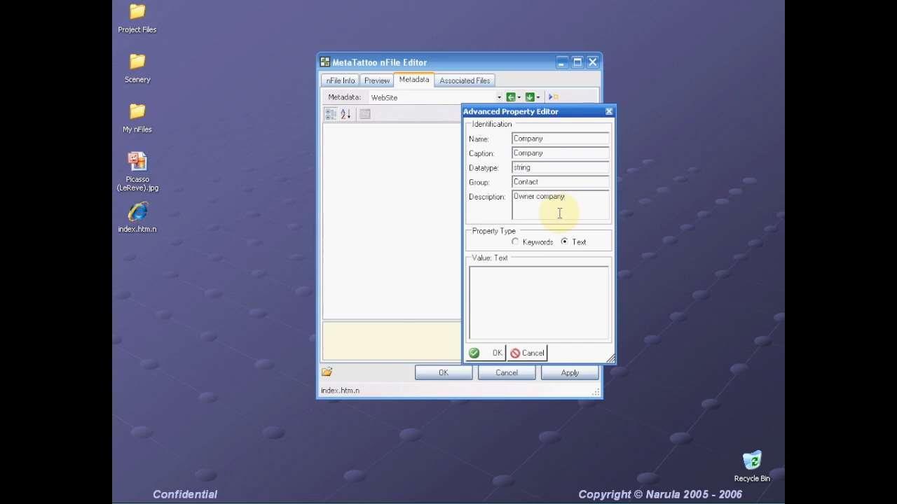
pyautogui.write('Narula')
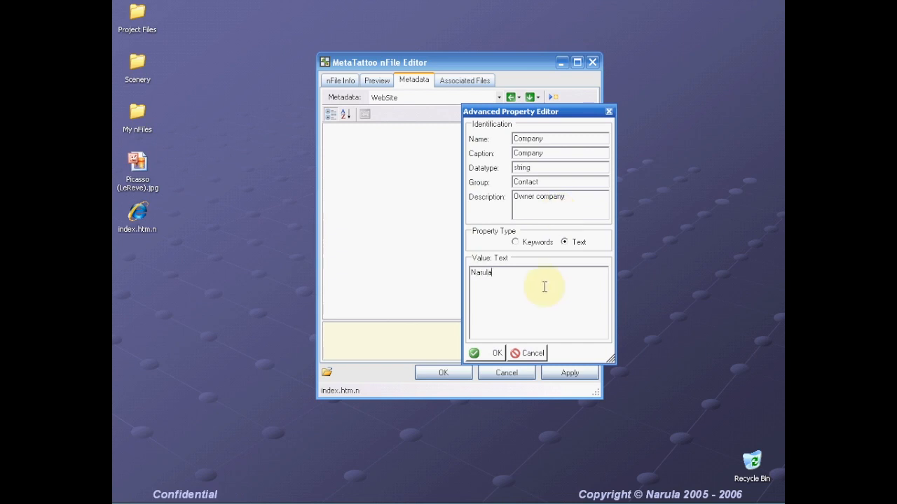
pyautogui.write(', Inc.')
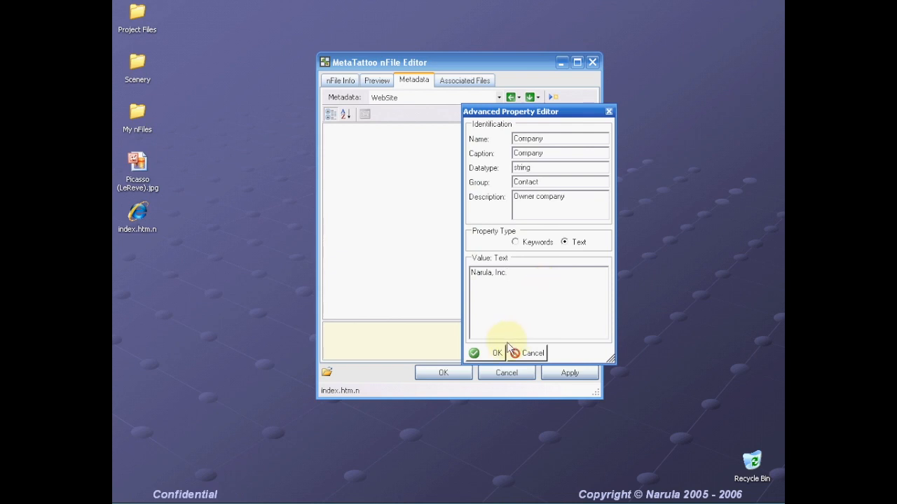
pyautogui.click(559, 182)
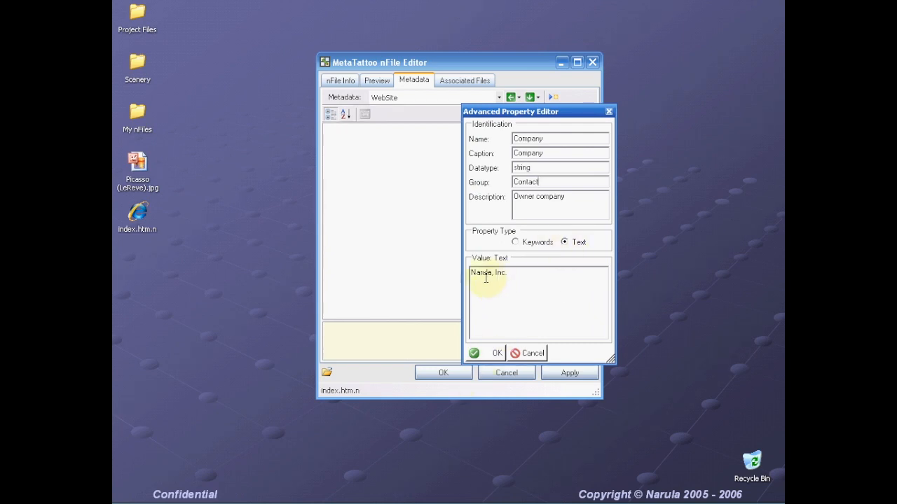
pyautogui.click(513, 294)
pyautogui.click(488, 354)
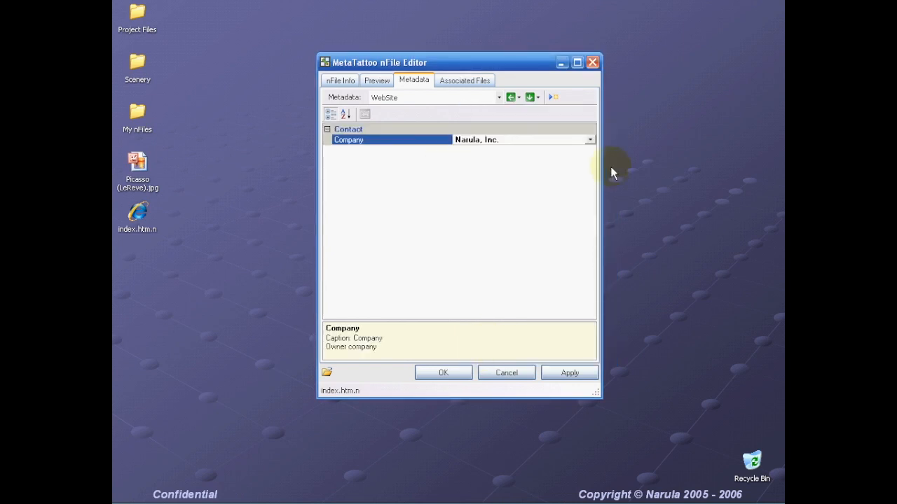
# - Create a 'Web Master' property in group 'Site Info', described 'Site author', holding the author's name
pyautogui.click(536, 98)
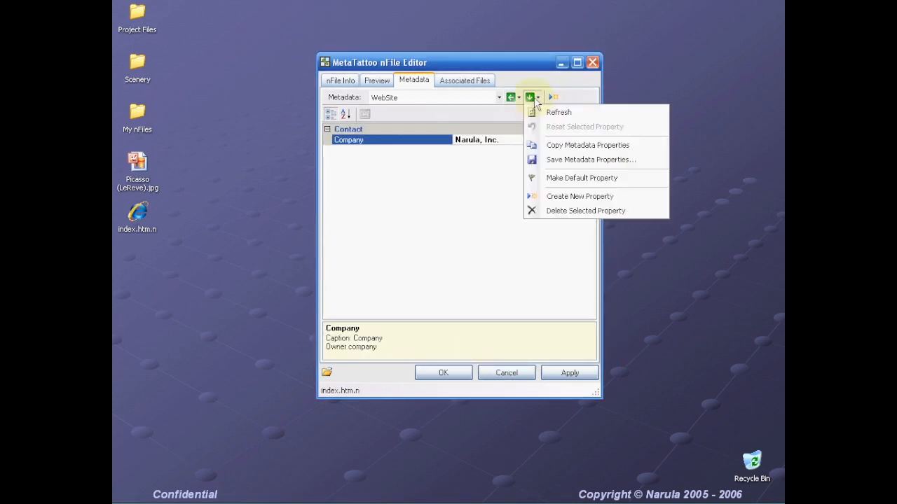
pyautogui.click(552, 198)
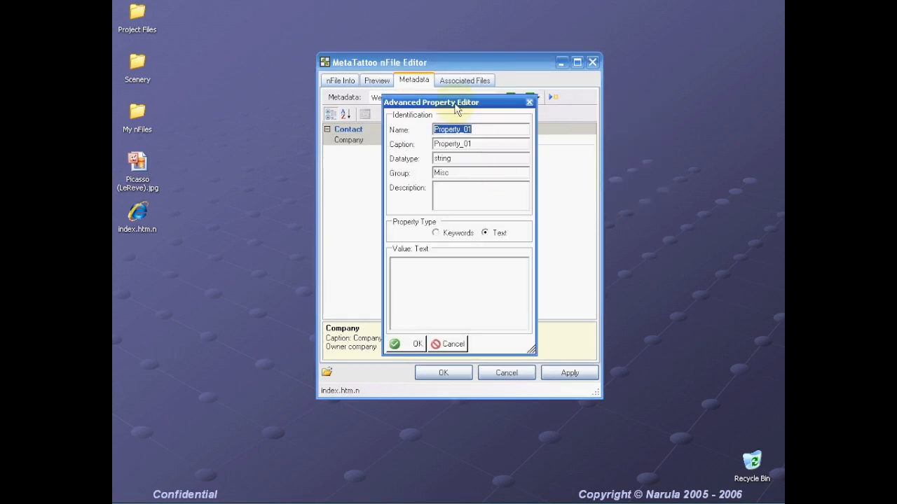
pyautogui.write('Web M')
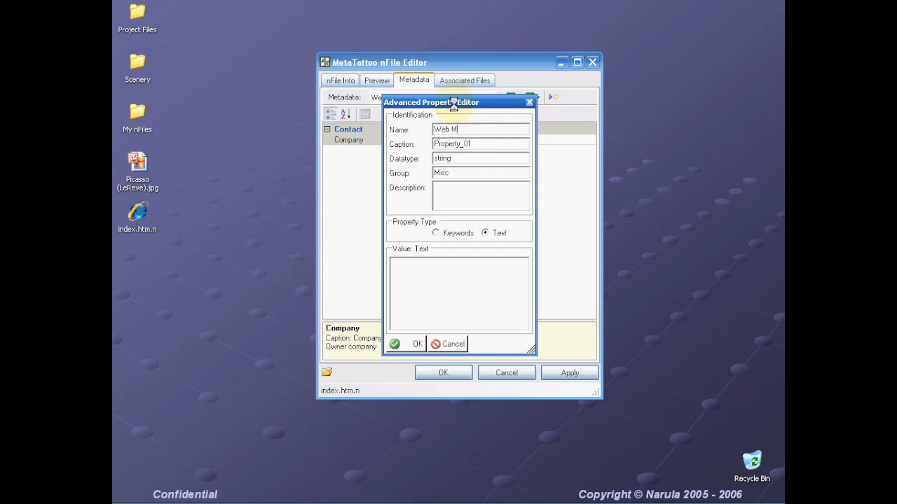
pyautogui.write('aster')
pyautogui.press('Tab')
pyautogui.press('Tab')
pyautogui.press('Tab')
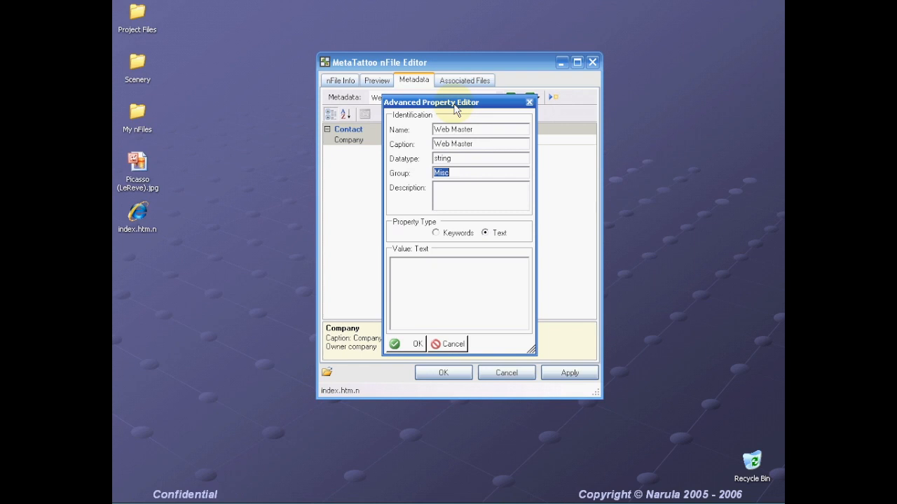
pyautogui.write('Site Info')
pyautogui.press('Tab')
pyautogui.write('Site auth')
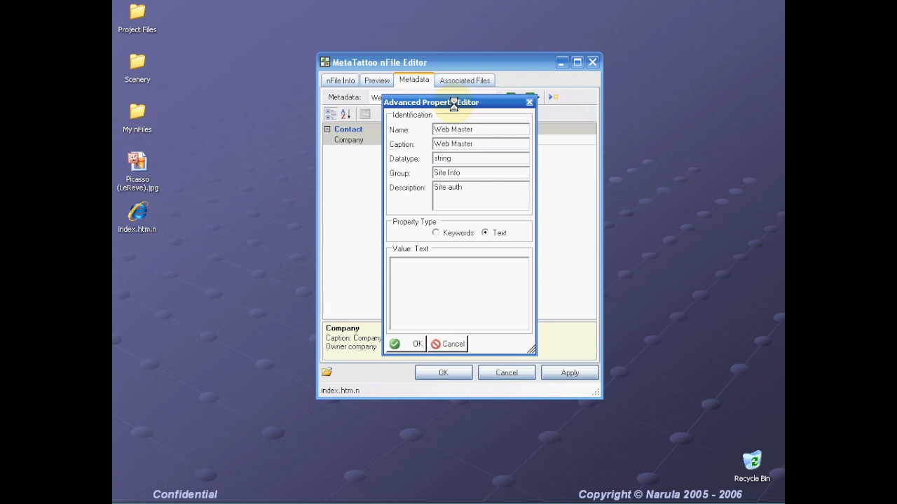
pyautogui.write('or')
pyautogui.press('Tab')
pyautogui.press('Tab')
pyautogui.click(416, 346)
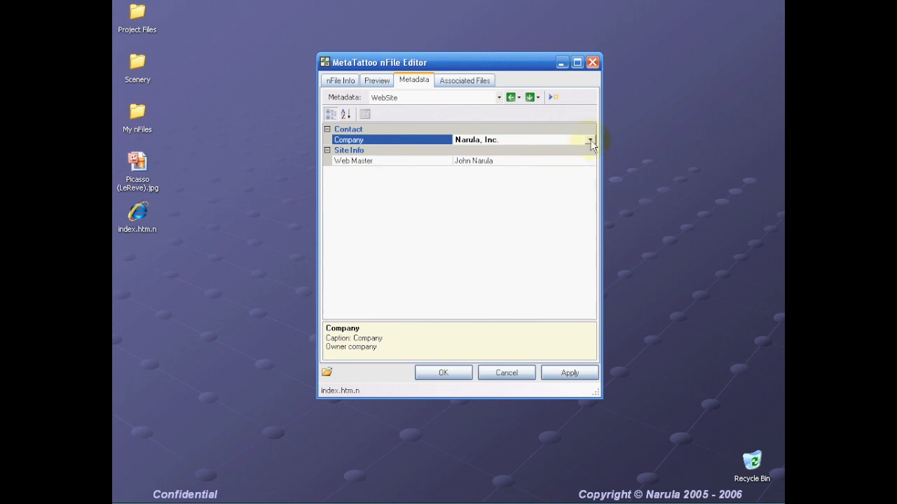
pyautogui.click(537, 97)
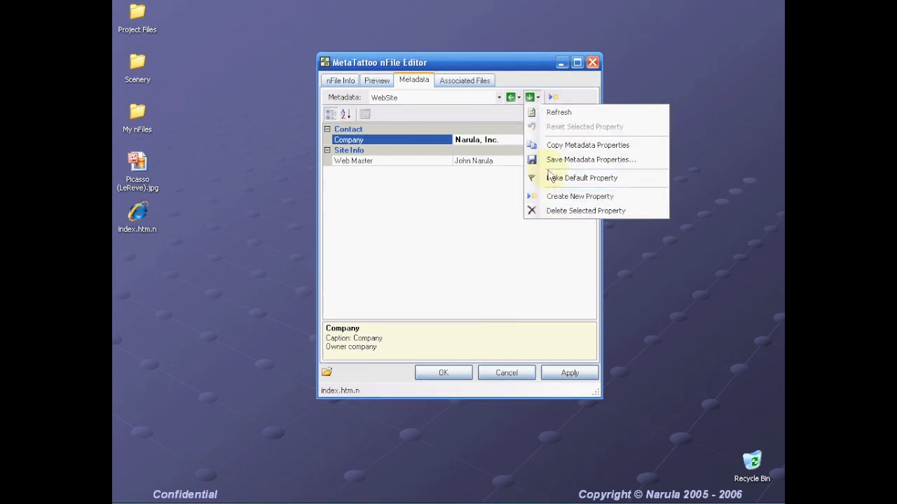
# - Create a 'Project Manager' property in group 'Site Info' with the manager's name as its value
pyautogui.click(551, 199)
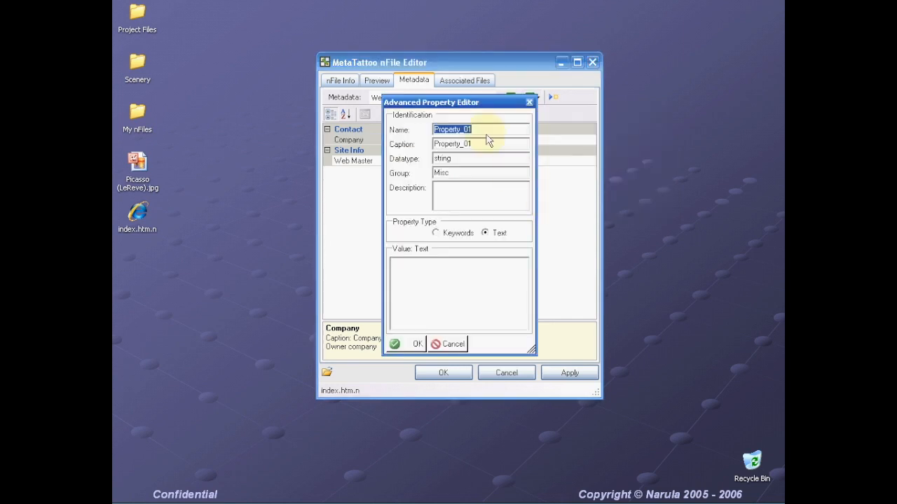
pyautogui.write('Project Manager')
pyautogui.press('Tab')
pyautogui.press('Tab')
pyautogui.press('Tab')
pyautogui.write('Site Info')
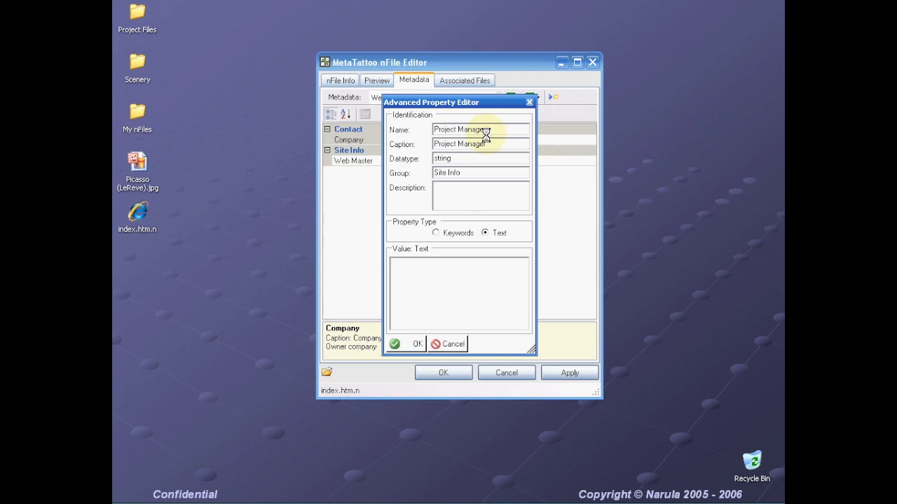
pyautogui.write('Project Manager')
pyautogui.press('Tab')
pyautogui.press('Tab')
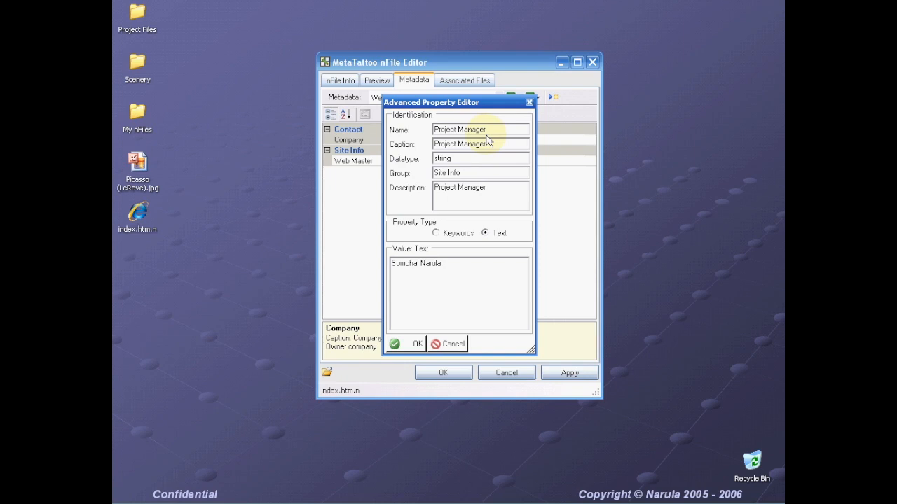
pyautogui.click(414, 343)
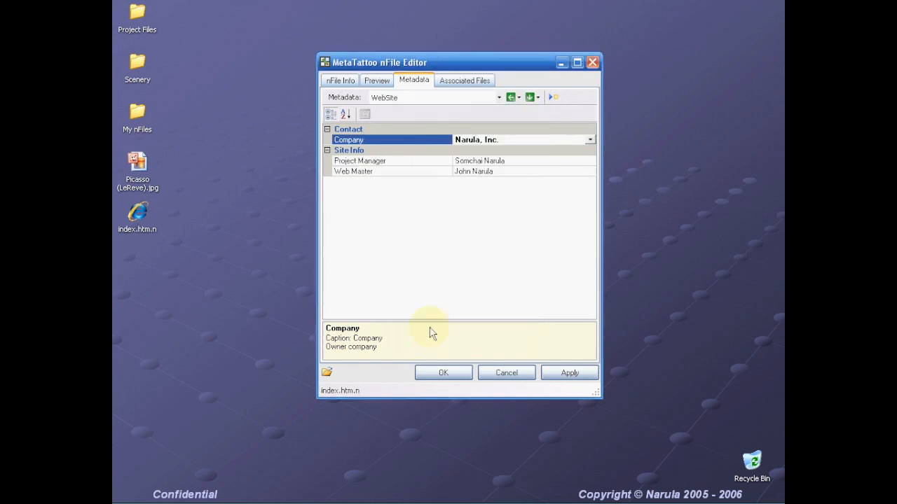
# - Create a Theme property in 'Site Info', described 'Web site theme', with value Blue
pyautogui.click(537, 97)
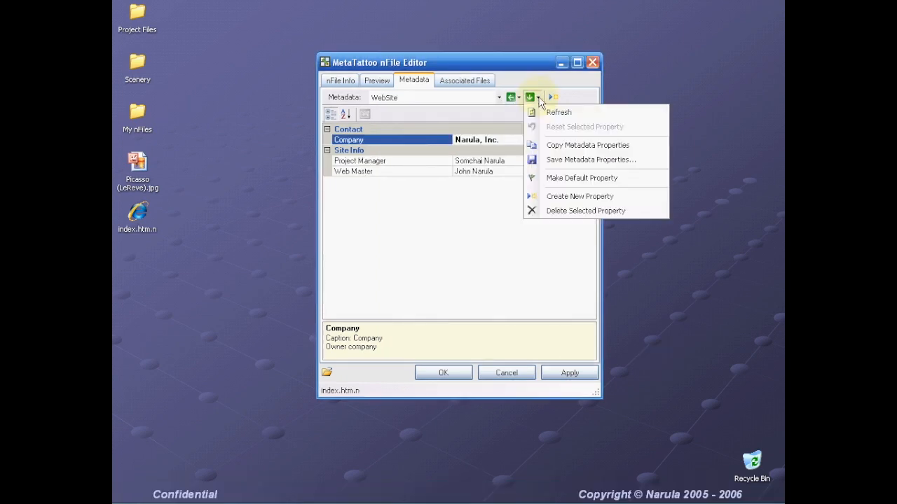
pyautogui.click(564, 198)
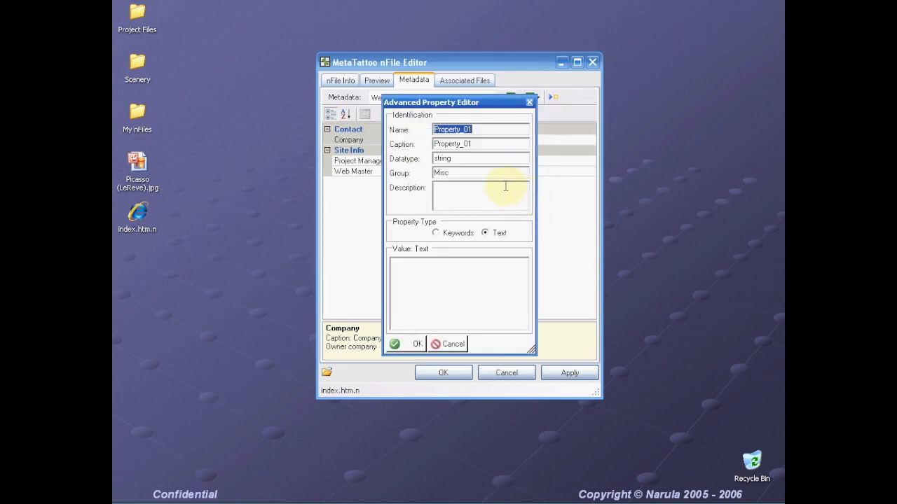
pyautogui.write('Theme')
pyautogui.press('Tab')
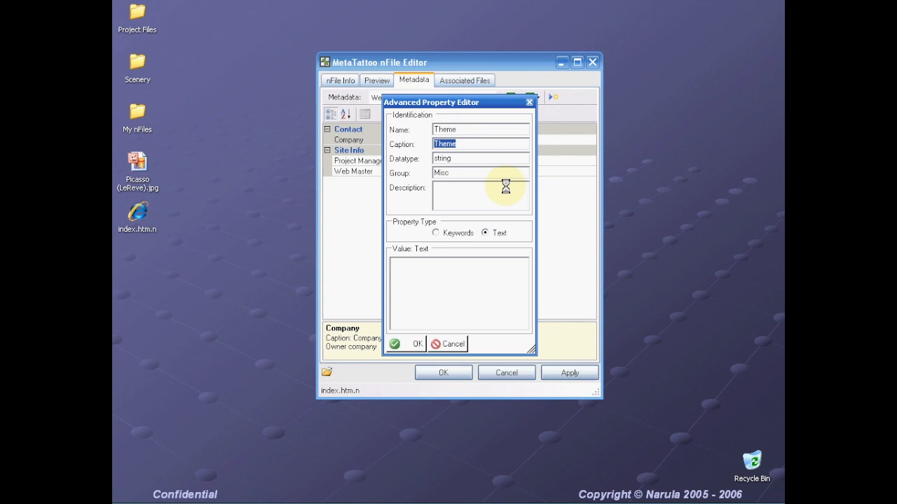
pyautogui.press('Tab')
pyautogui.press('Tab')
pyautogui.write('Site Info')
pyautogui.write('Web site t')
pyautogui.write('heme')
pyautogui.press('Tab')
pyautogui.press('Tab')
pyautogui.write('Blue')
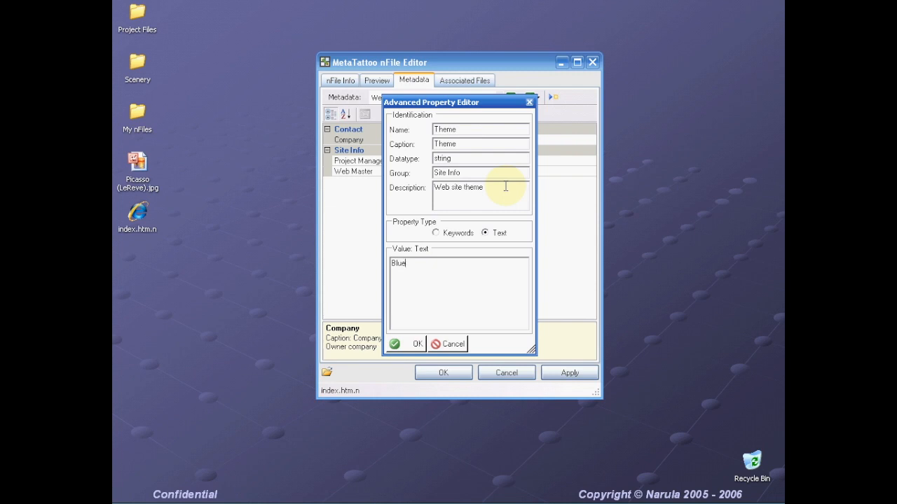
pyautogui.click(419, 344)
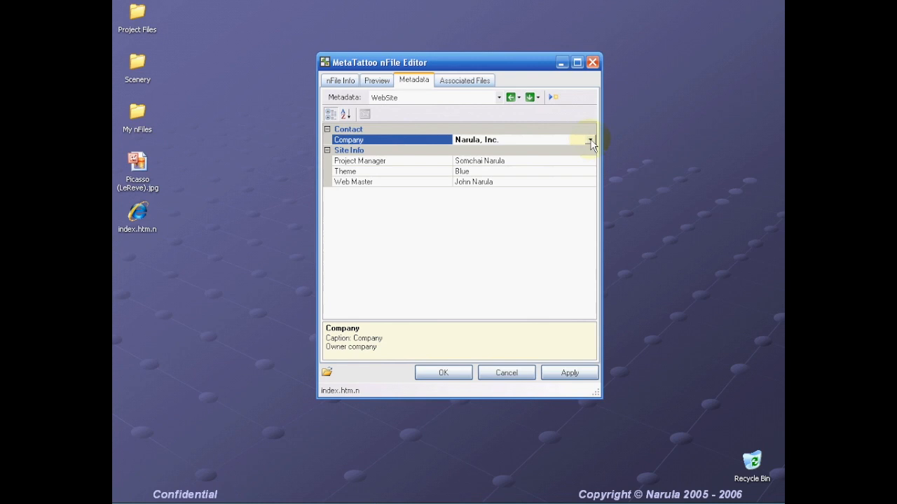
# - Create a Status property in 'Site Info', described 'Status of site development', valued Incomplete
pyautogui.click(538, 98)
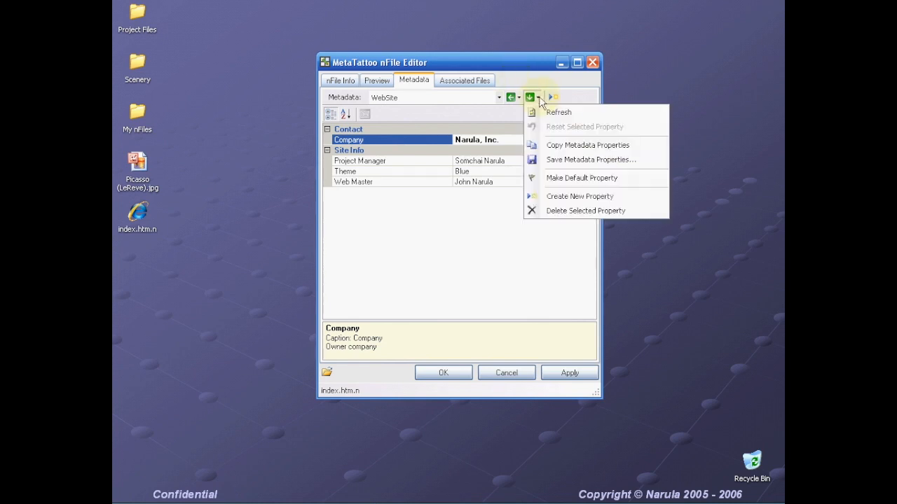
pyautogui.click(560, 196)
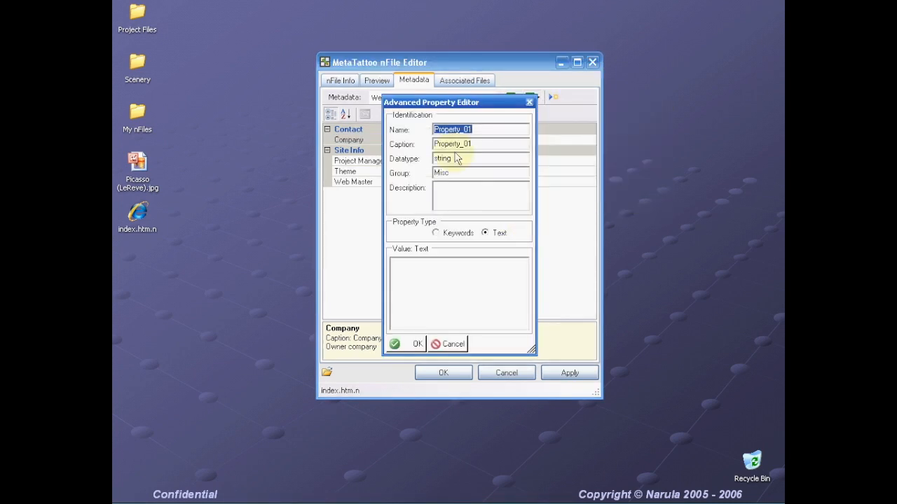
pyautogui.write('Status')
pyautogui.press('Tab')
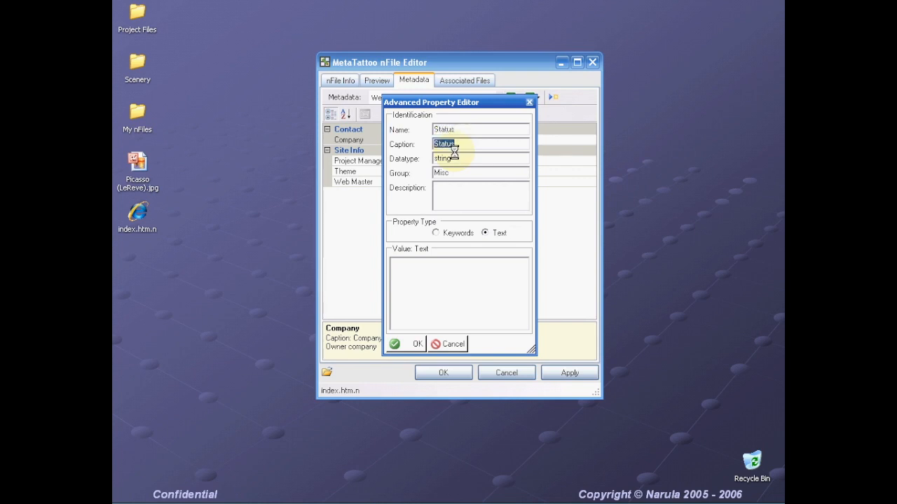
pyautogui.press('Tab')
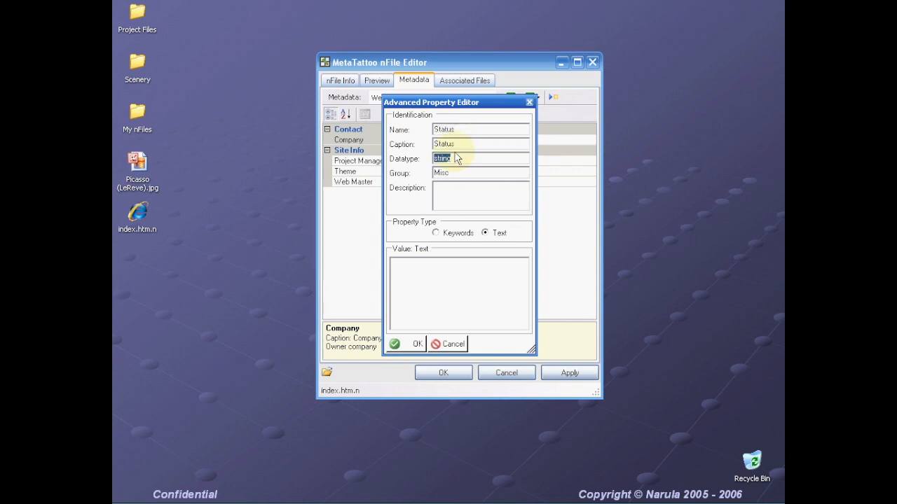
pyautogui.press('Tab')
pyautogui.write('Site Info')
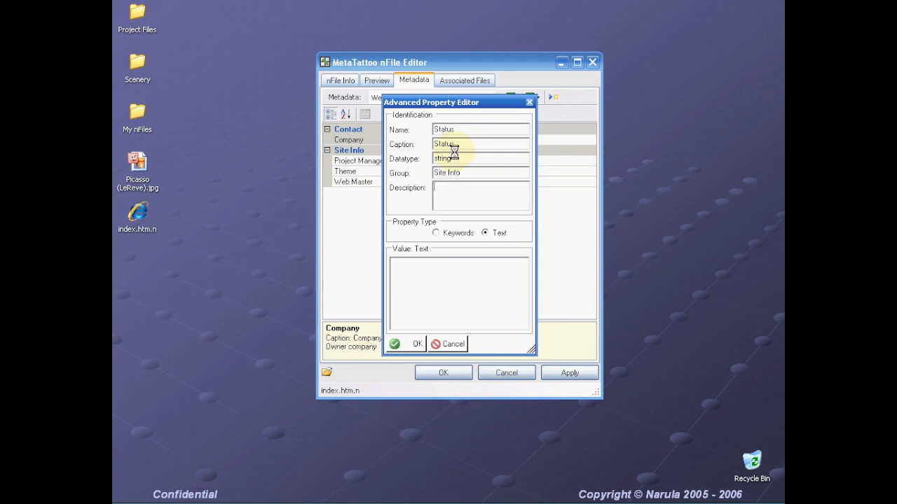
pyautogui.write('Status of site development')
pyautogui.click(415, 272)
pyautogui.write('Ind')
pyautogui.write('omplete')
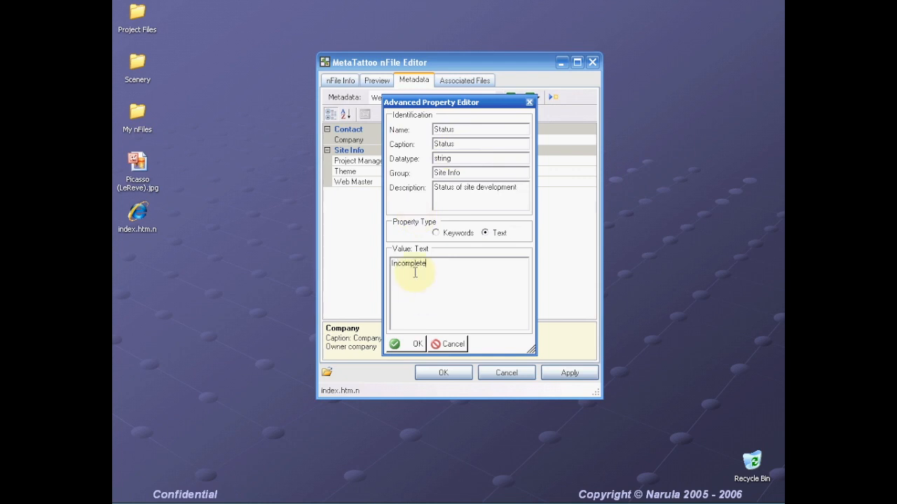
pyautogui.click(416, 348)
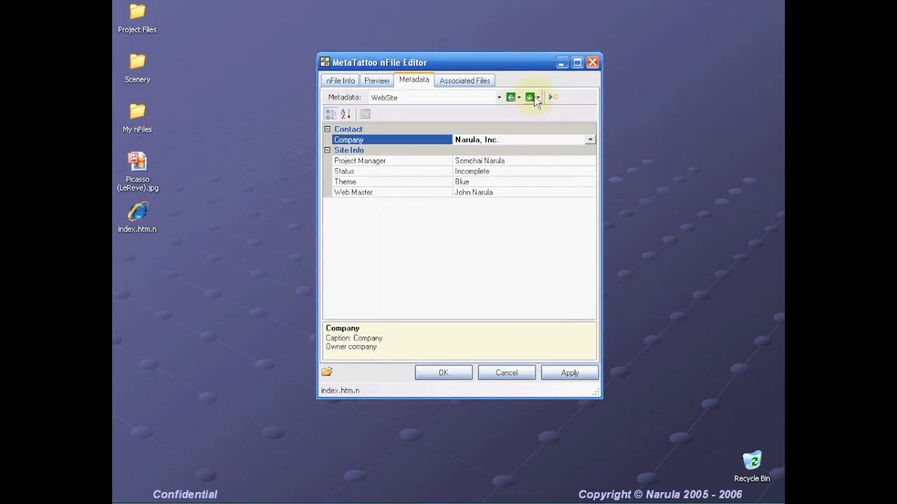
pyautogui.click(537, 98)
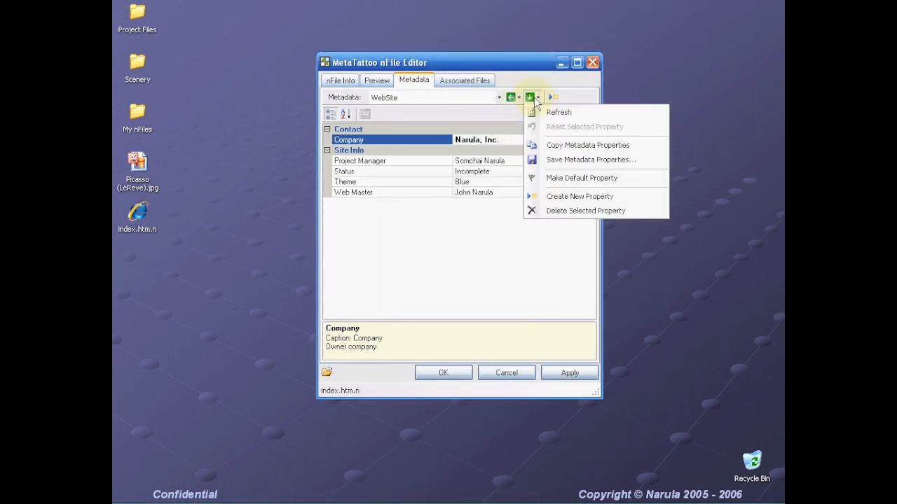
# - Create a 'Support #' property in Contact, described 'Contact phone number', holding the support phone number
pyautogui.click(556, 200)
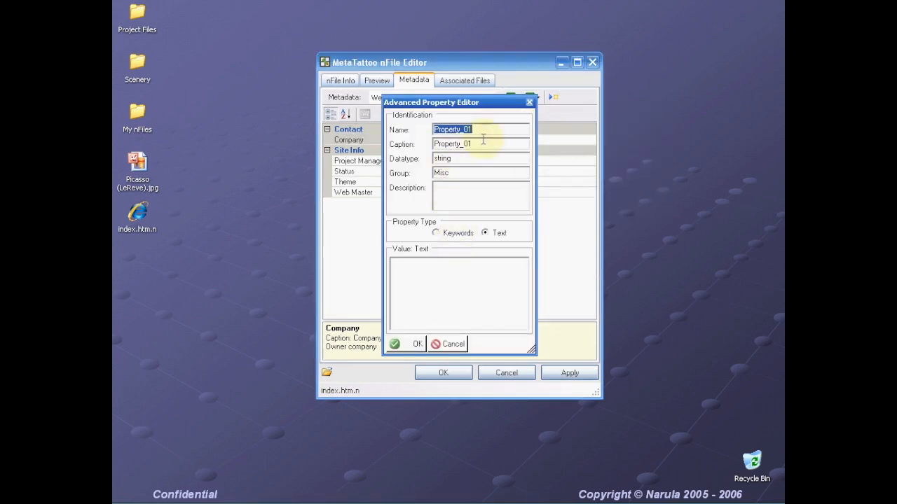
pyautogui.write('Support')
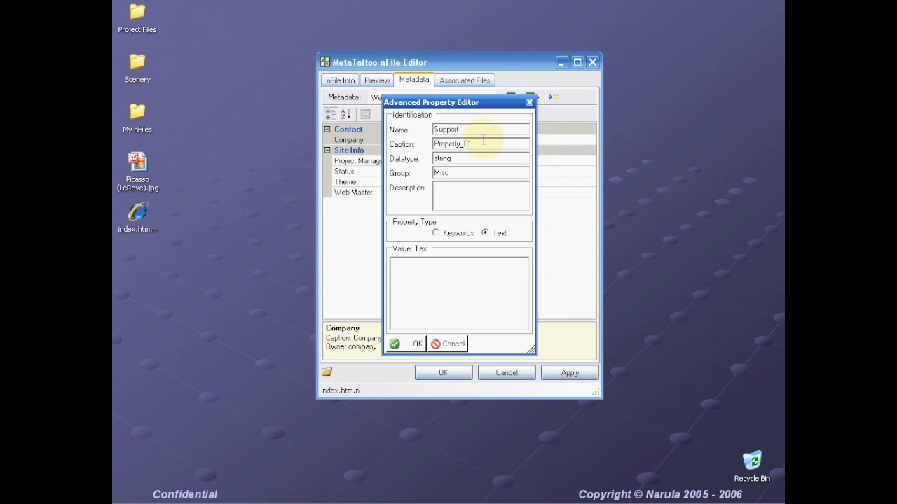
pyautogui.write(' #')
pyautogui.press('Tab')
pyautogui.press('Tab')
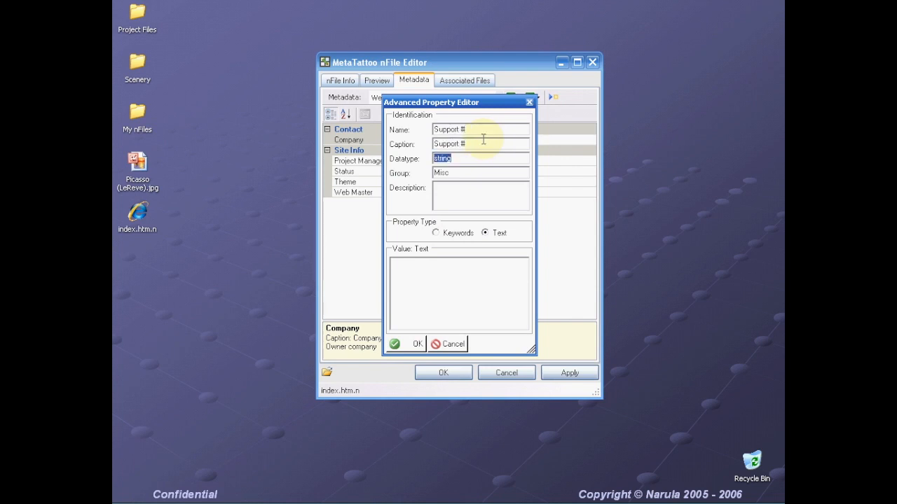
pyautogui.press('Tab')
pyautogui.write('Contact')
pyautogui.press('Tab')
pyautogui.write('Contac')
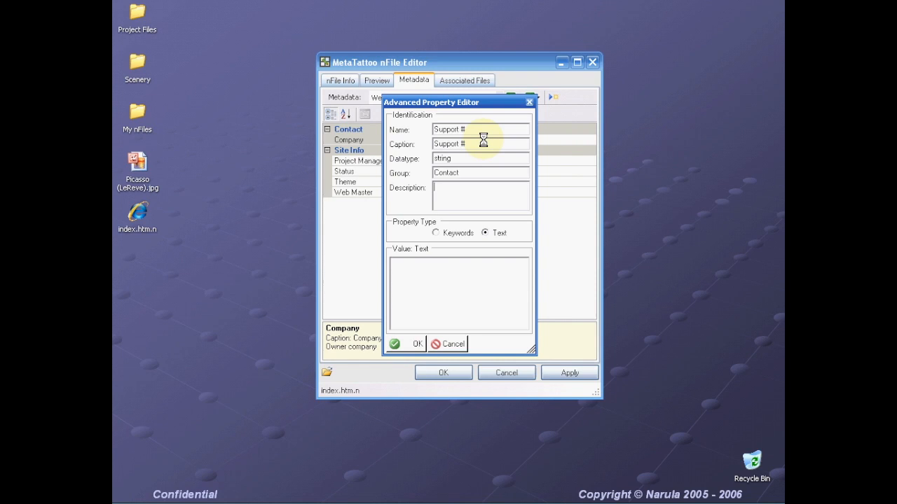
pyautogui.write('t phone number')
pyautogui.click(451, 276)
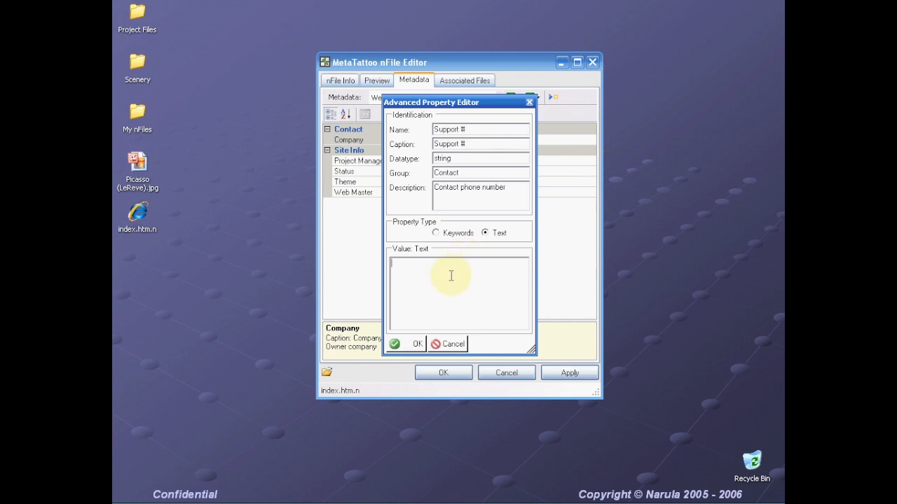
pyautogui.click(416, 345)
pyautogui.click(533, 98)
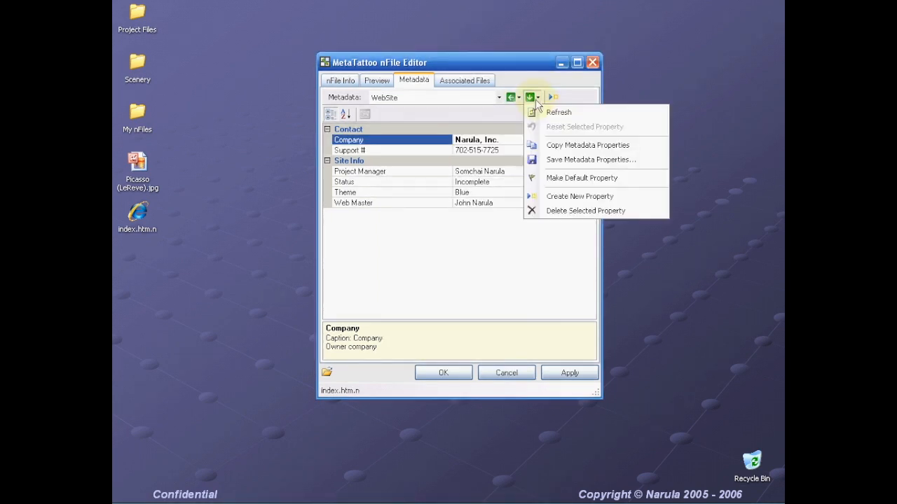
pyautogui.click(558, 198)
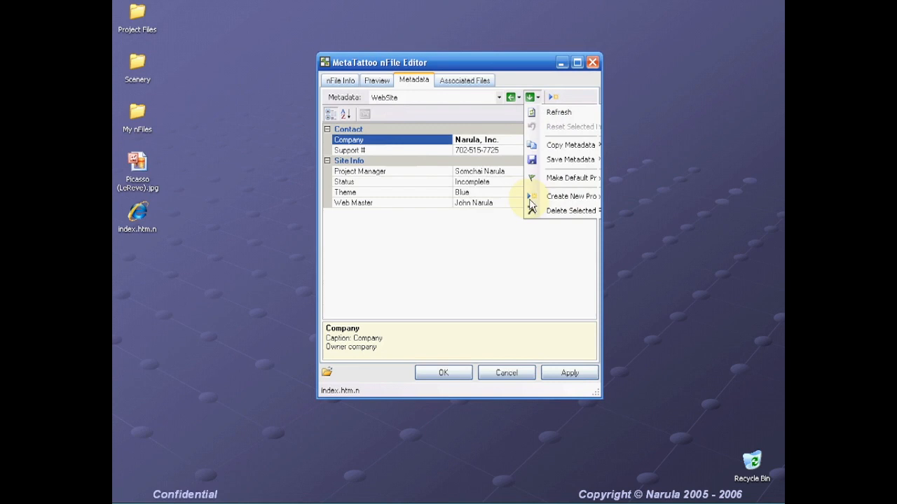
pyautogui.write('Url')
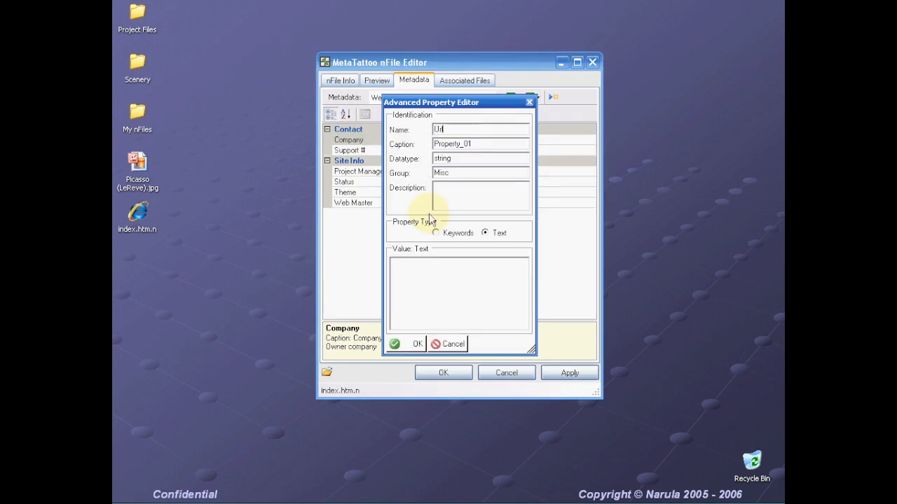
pyautogui.press('Tab')
pyautogui.press('Tab')
pyautogui.press('Tab')
pyautogui.write('Contact')
pyautogui.press('Tab')
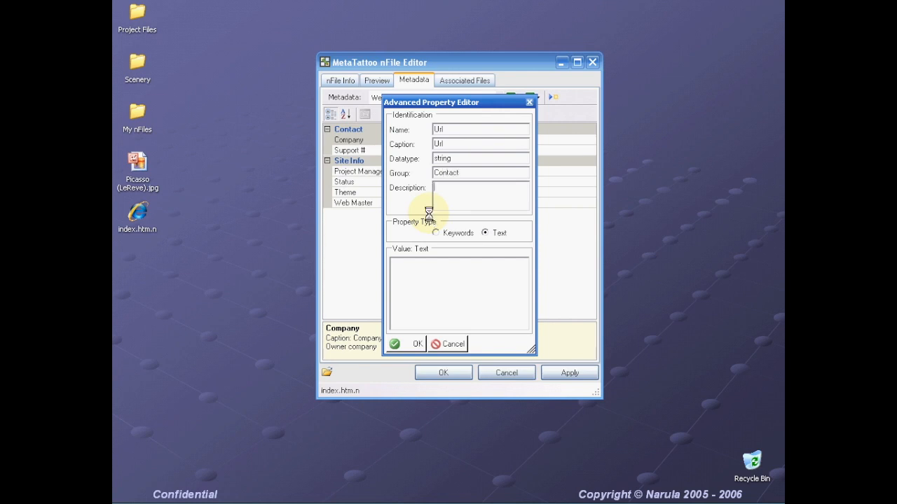
pyautogui.write('Contact Url')
pyautogui.press('Tab')
pyautogui.press('Tab')
pyautogui.write('http://www.narula')
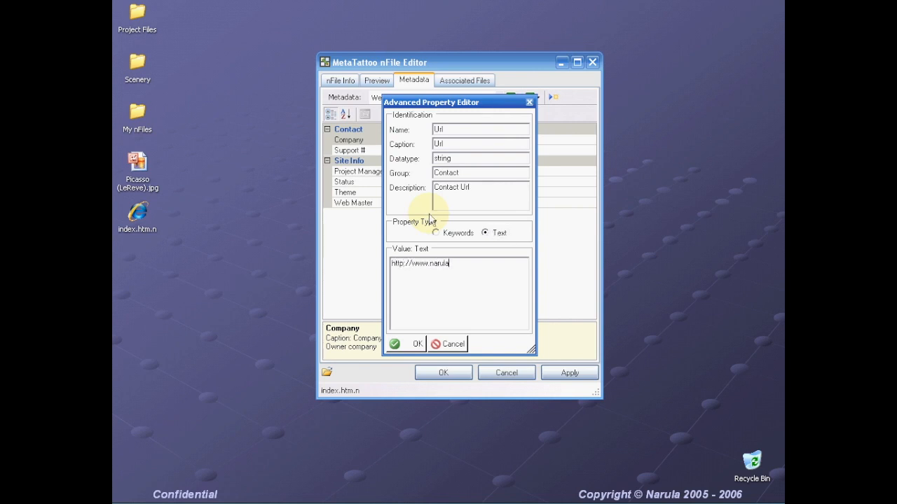
pyautogui.write('.com/support')
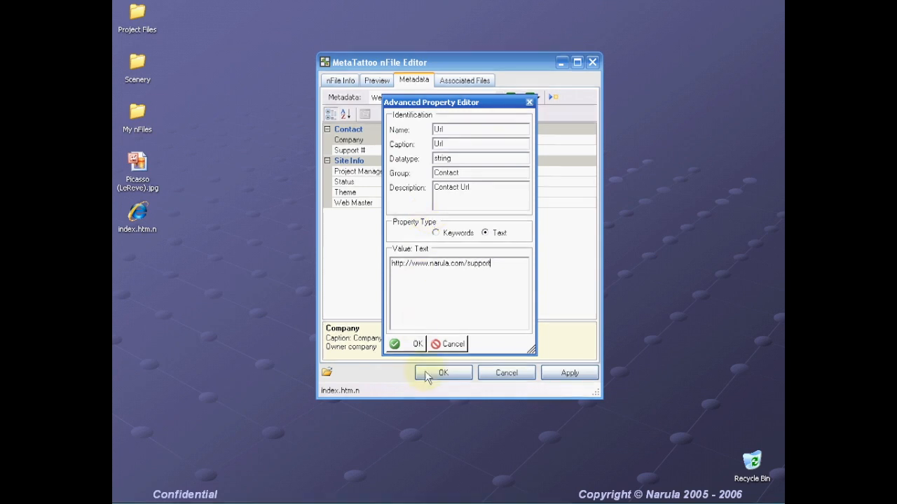
pyautogui.click(412, 343)
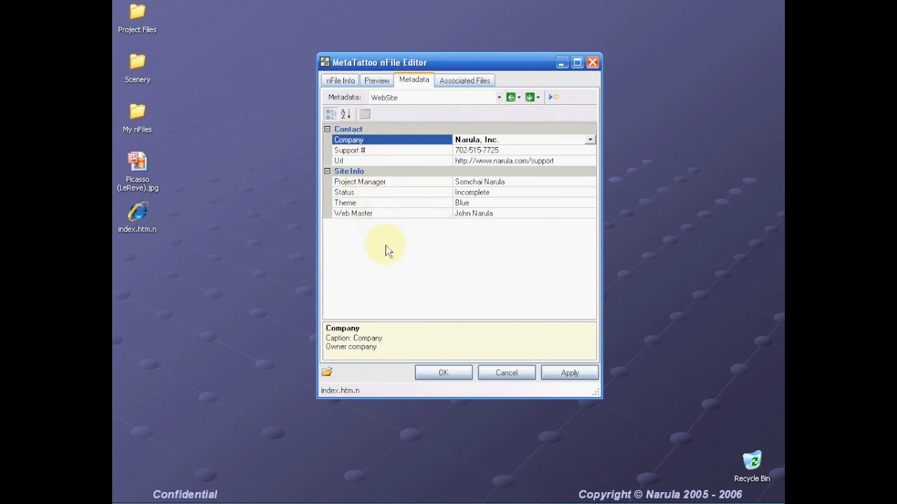
# - Convert the Theme property from text to a keyword-type property in its advanced editor
pyautogui.click(327, 172)
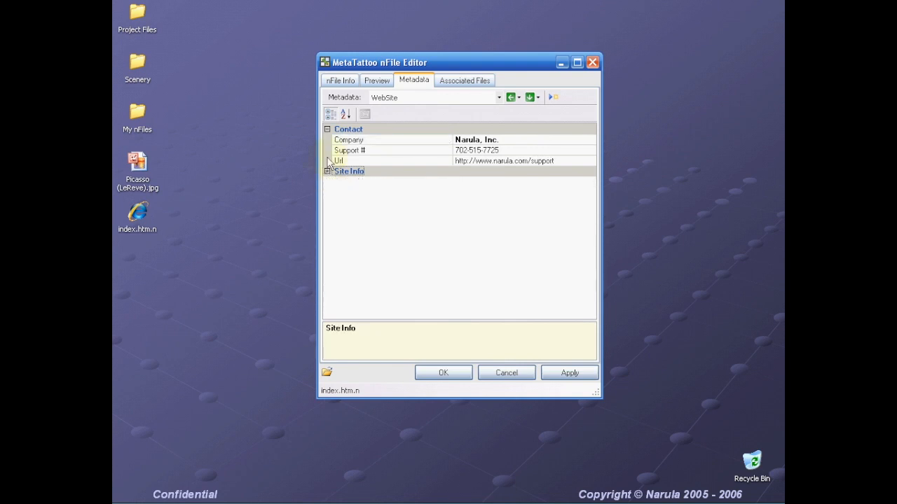
pyautogui.click(326, 130)
pyautogui.click(326, 130)
pyautogui.click(326, 172)
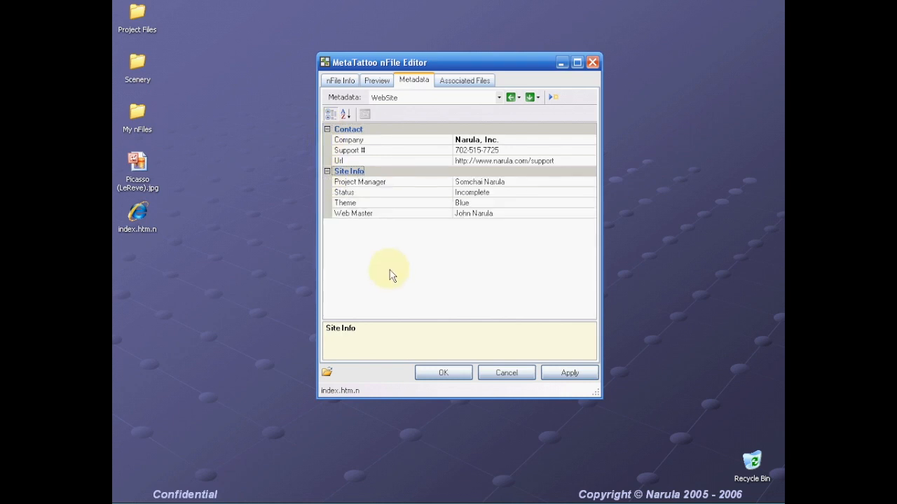
pyautogui.click(384, 203)
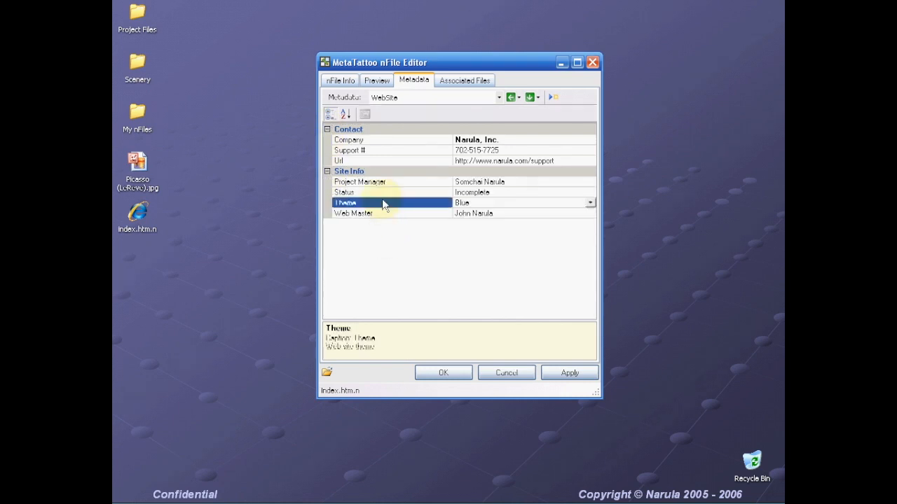
pyautogui.click(589, 204)
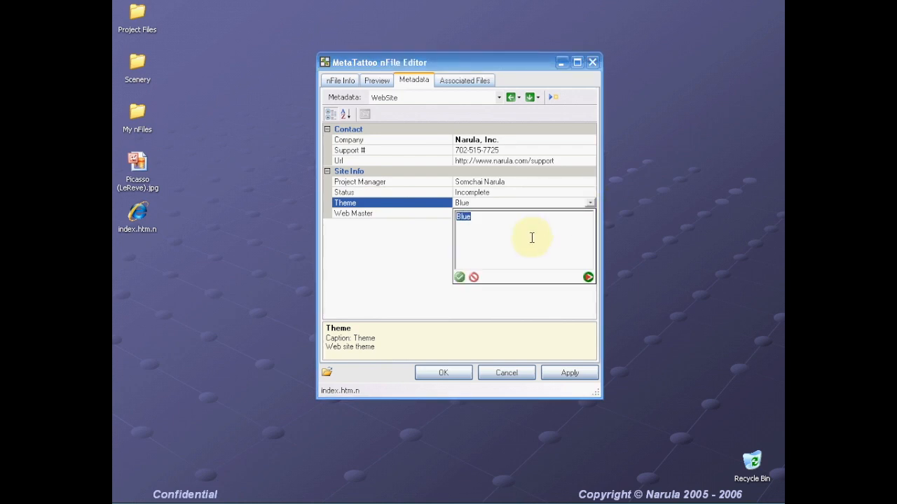
pyautogui.click(587, 278)
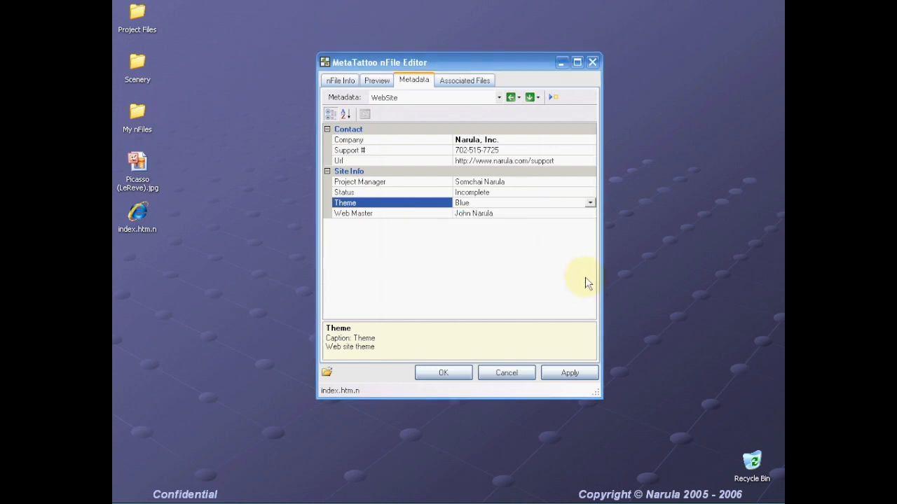
pyautogui.click(437, 233)
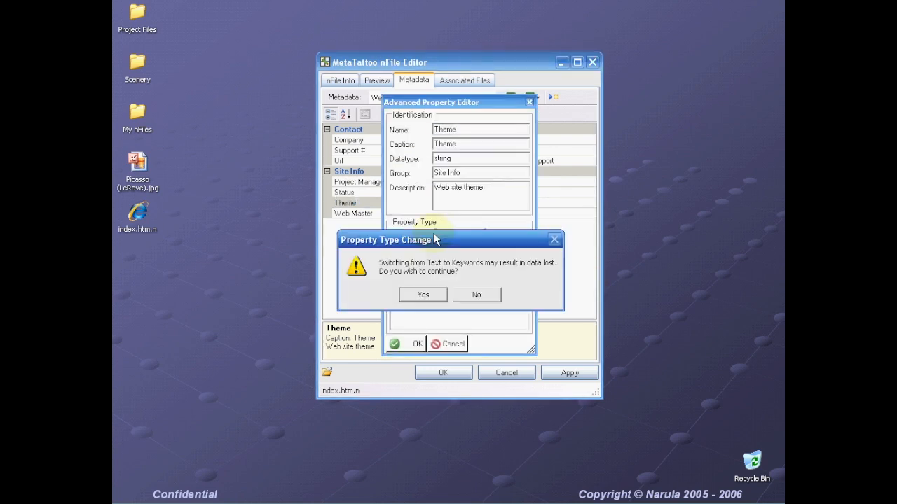
pyautogui.click(432, 297)
# - Add Gray and Red as Theme keywords alongside Blue and confirm the change
pyautogui.click(407, 264)
pyautogui.write('Gray')
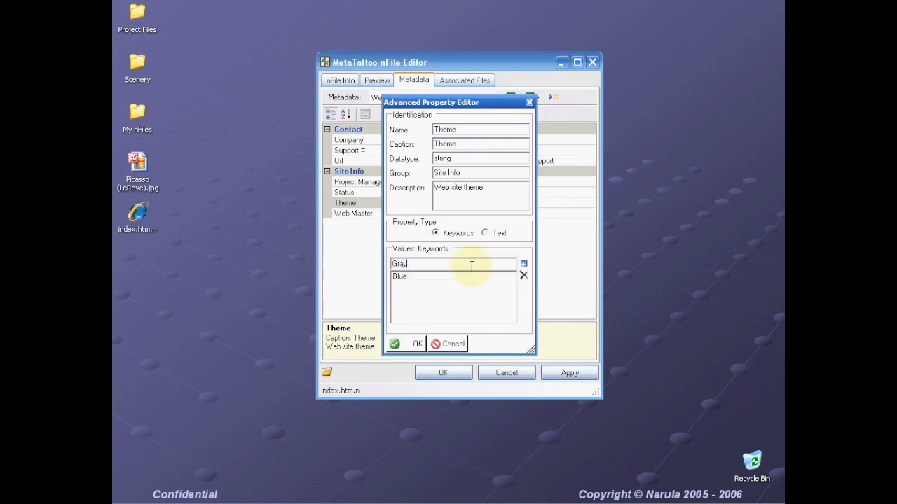
pyautogui.press('Return')
pyautogui.write('Red')
pyautogui.press('Return')
pyautogui.click(413, 344)
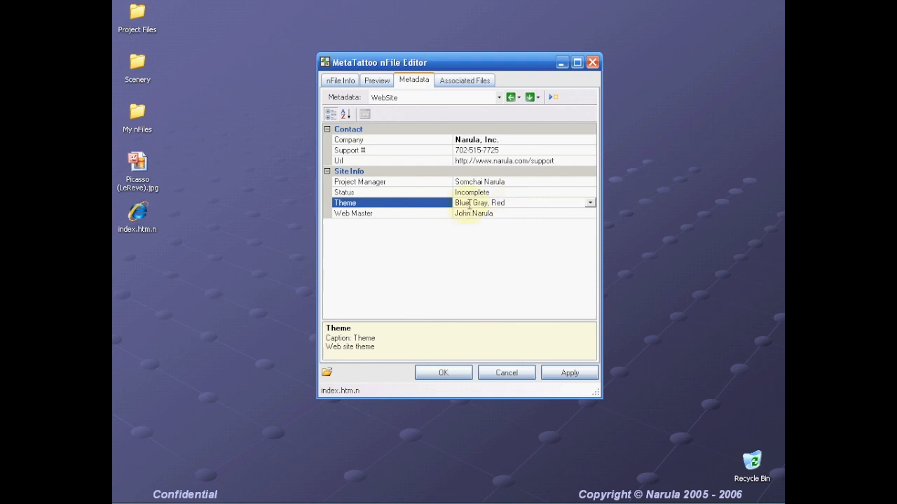
pyautogui.moveTo(468, 204); pyautogui.dragTo(447, 205)
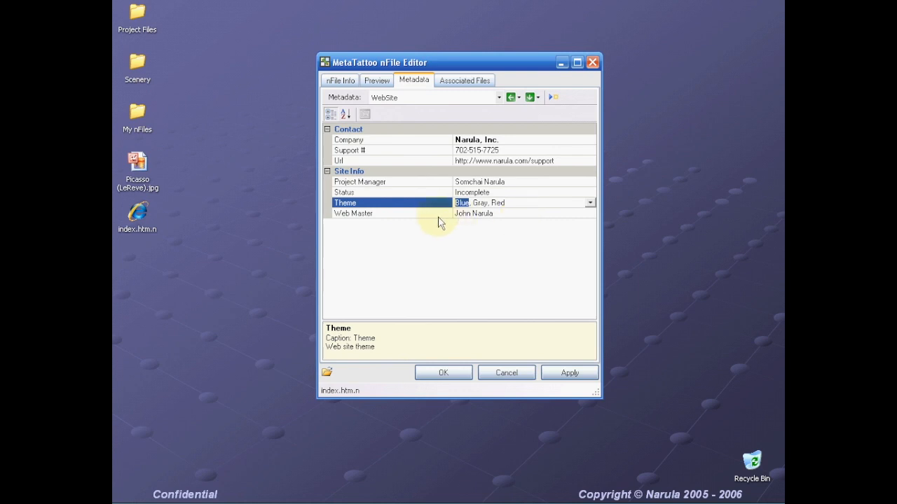
pyautogui.click(466, 301)
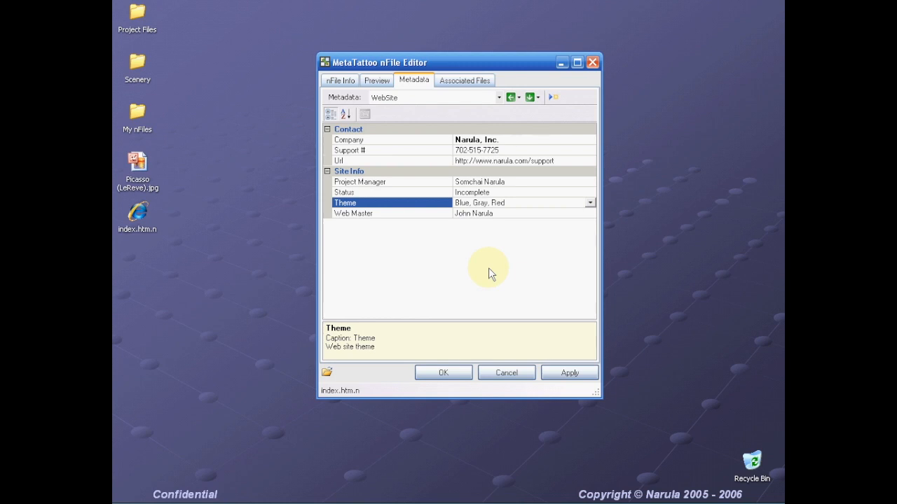
pyautogui.click(518, 98)
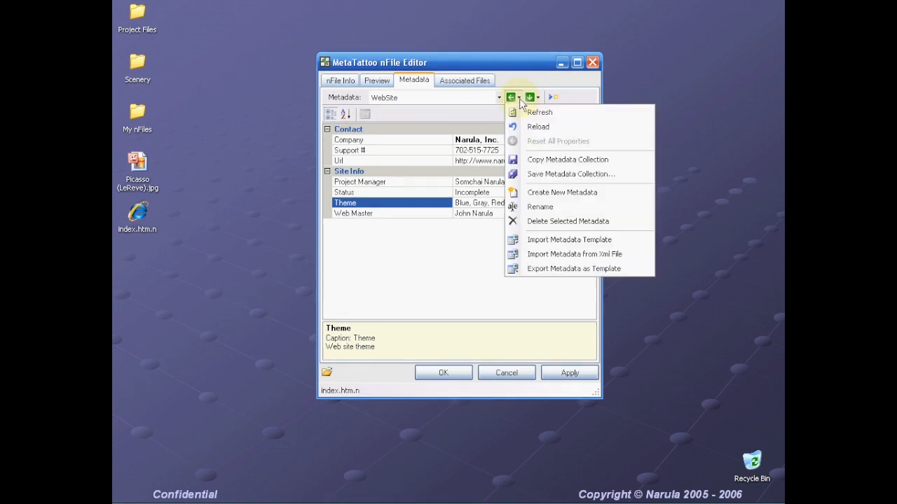
# - Import the IPTC metadata template and acknowledge the import completion message
pyautogui.click(554, 240)
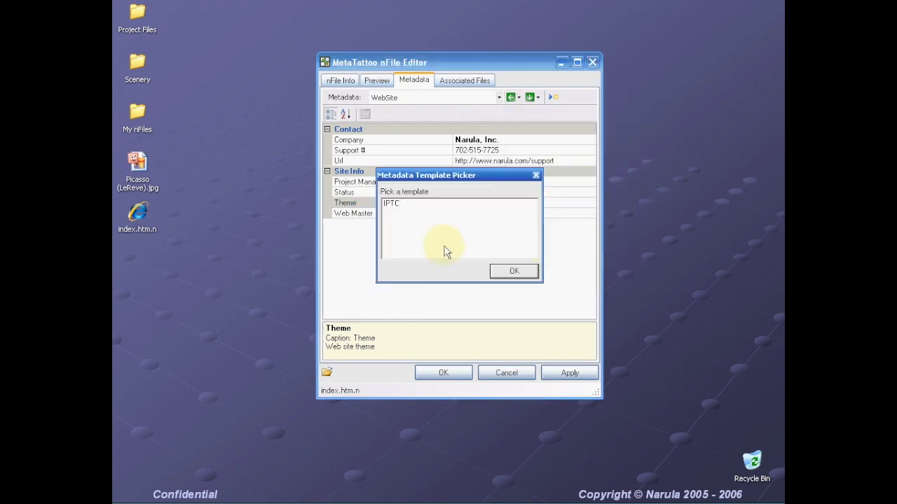
pyautogui.click(393, 205)
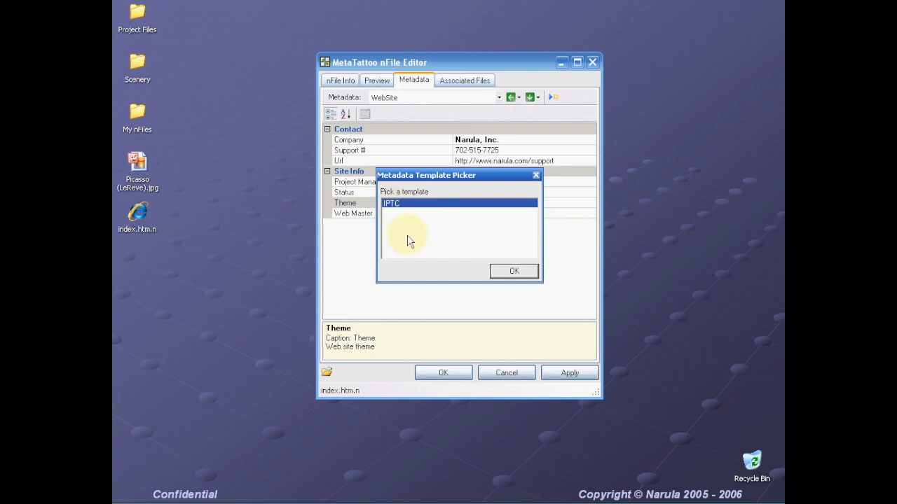
pyautogui.click(514, 274)
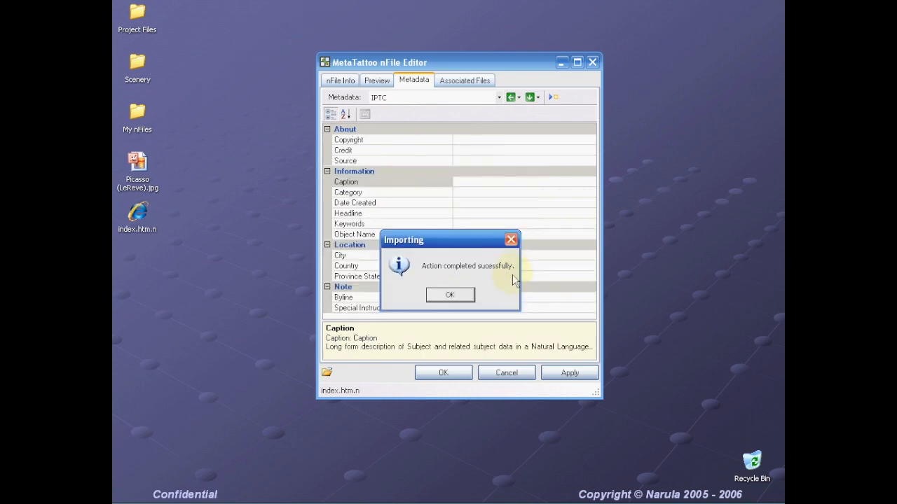
pyautogui.click(450, 296)
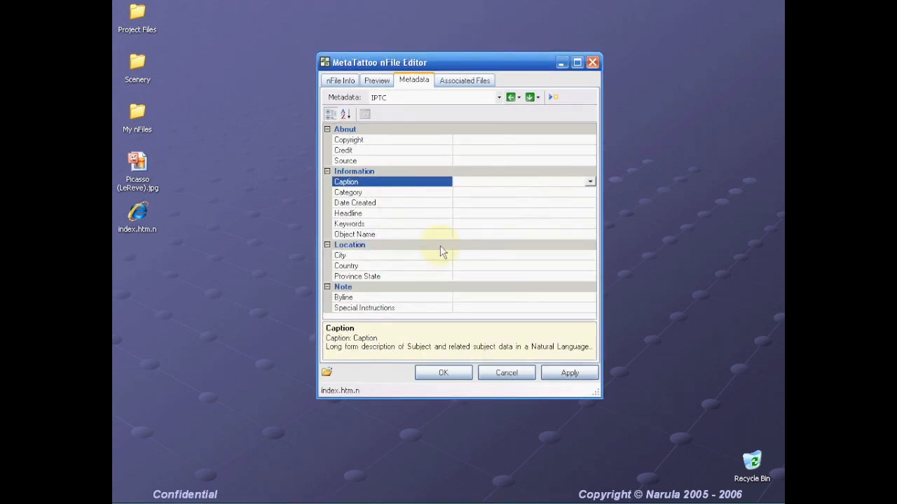
pyautogui.click(386, 98)
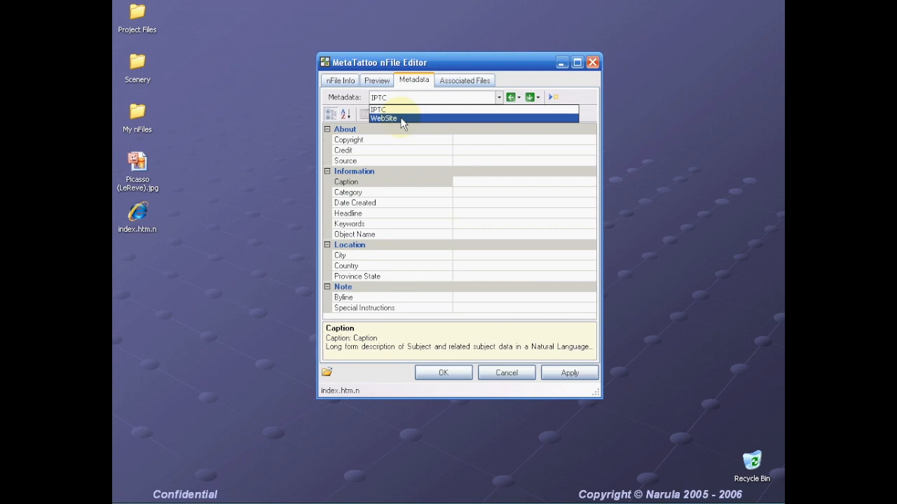
# - Switch to the IPTC metadata and set Copyright to 'Narula, Inc.'
pyautogui.click(395, 97)
pyautogui.click(395, 97)
pyautogui.click(396, 117)
pyautogui.click(421, 96)
pyautogui.click(411, 116)
pyautogui.click(404, 102)
pyautogui.click(402, 106)
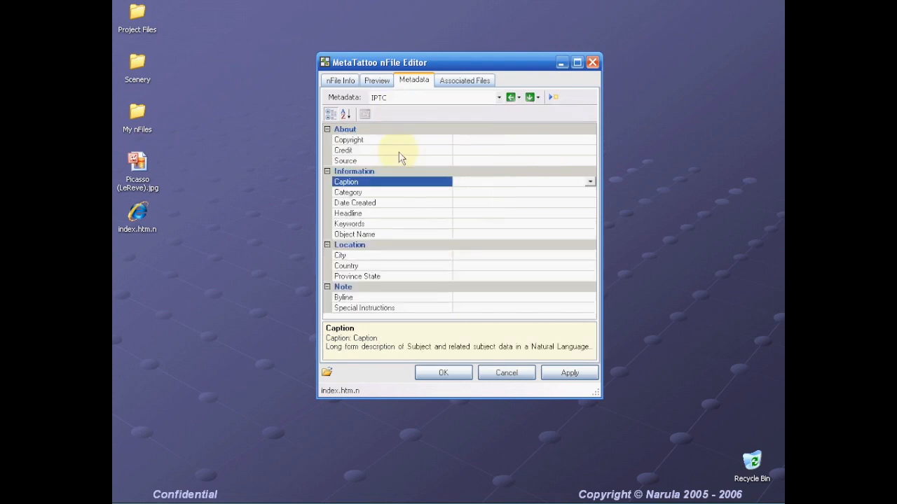
pyautogui.click(386, 135)
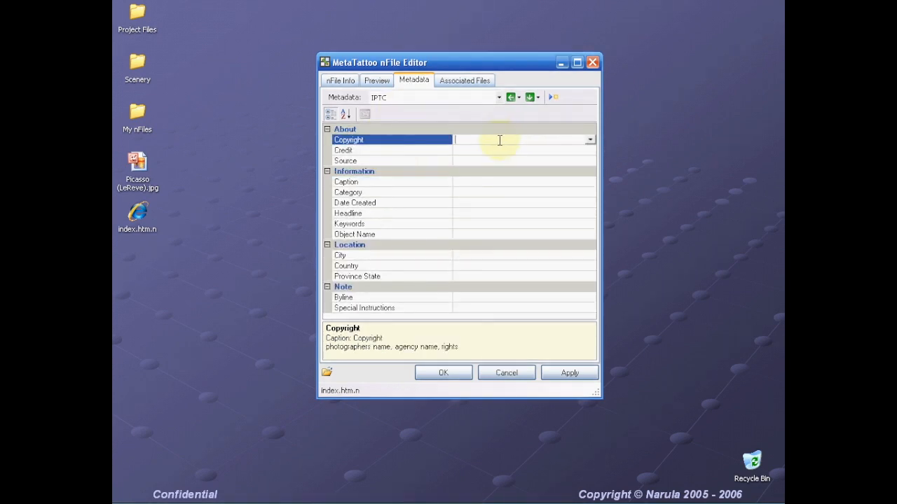
pyautogui.write('Narula, Inc.')
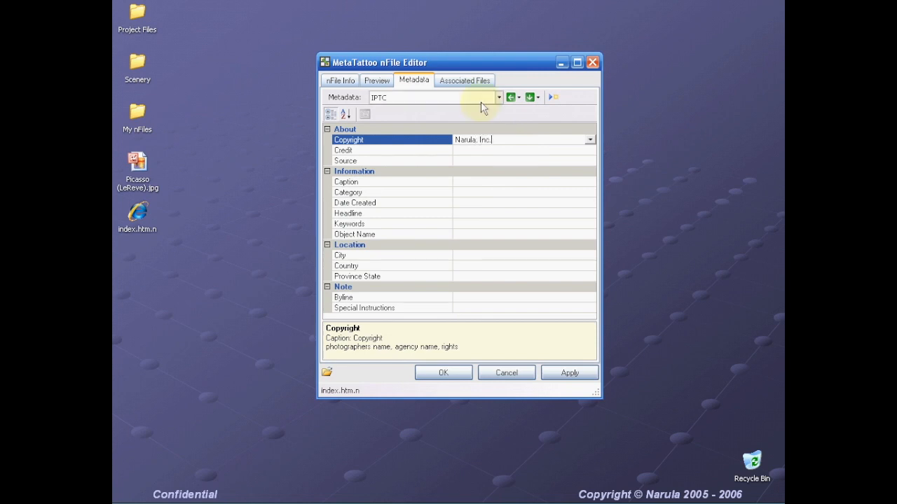
pyautogui.click(464, 161)
pyautogui.click(462, 183)
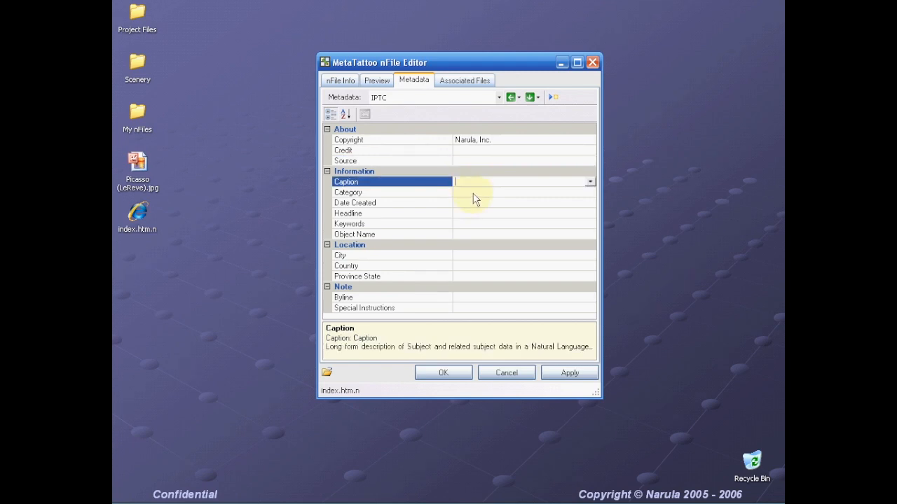
# - Set the IPTC location: City Las Vegas, Country USA, Province State NV
pyautogui.click(480, 256)
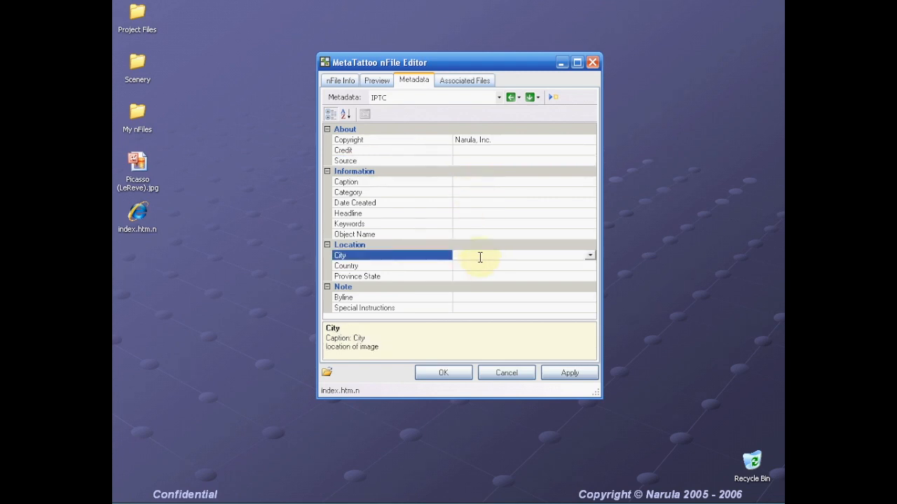
pyautogui.write('Las Vegas')
pyautogui.click(468, 266)
pyautogui.write('USA')
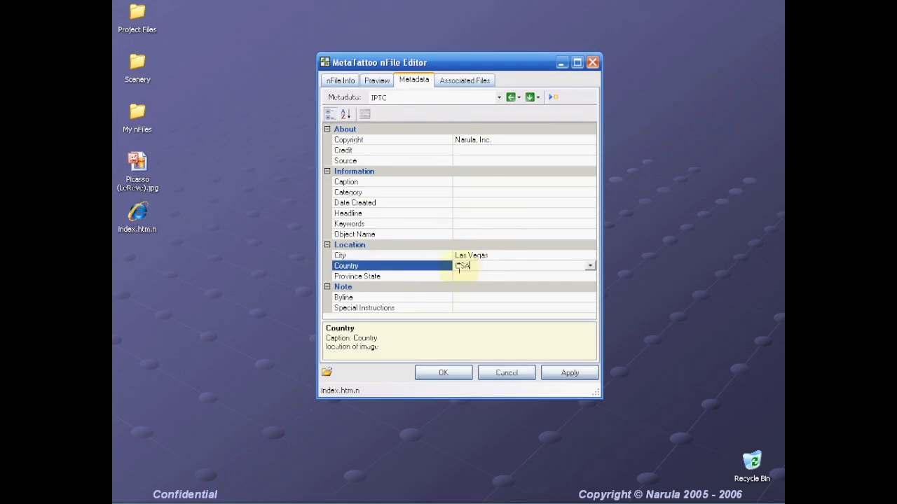
pyautogui.click(462, 277)
pyautogui.write('NY')
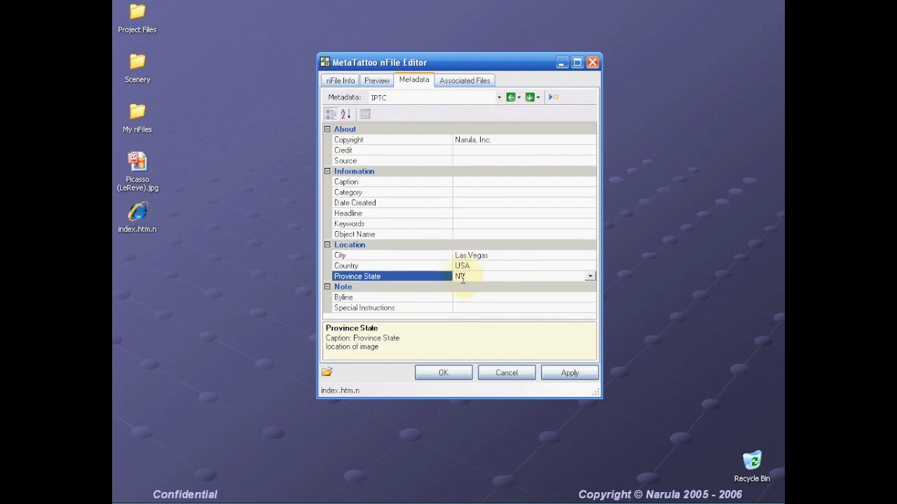
pyautogui.press('Up')
pyautogui.press('Up')
pyautogui.press('Up')
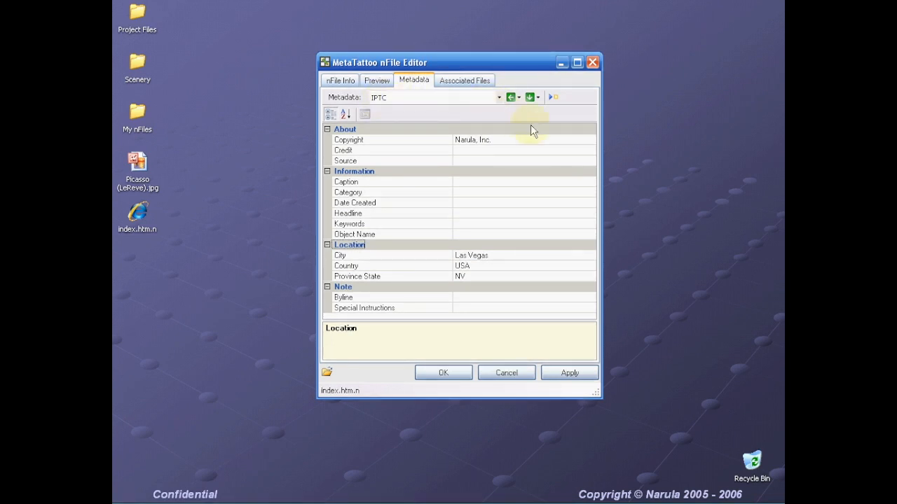
# - Expand _borders and _derived among index.htm's associated files and preview the feedback and Home button images
pyautogui.click(468, 85)
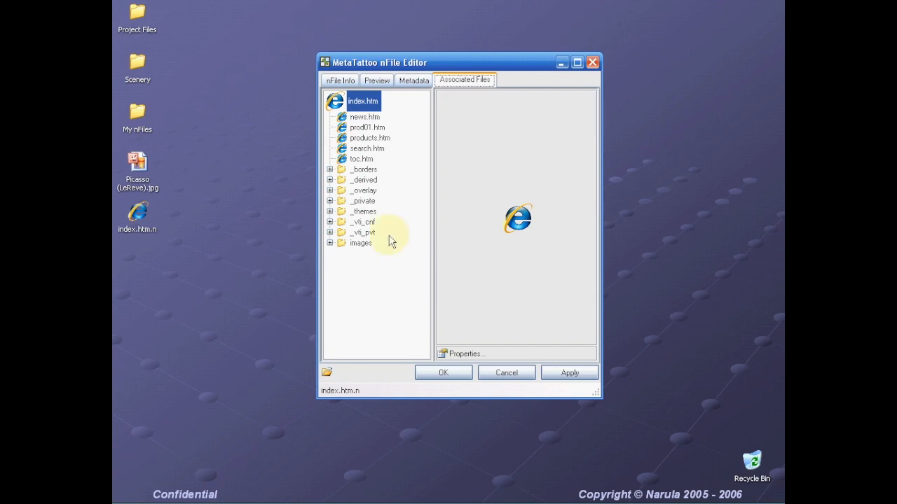
pyautogui.click(329, 169)
pyautogui.click(329, 222)
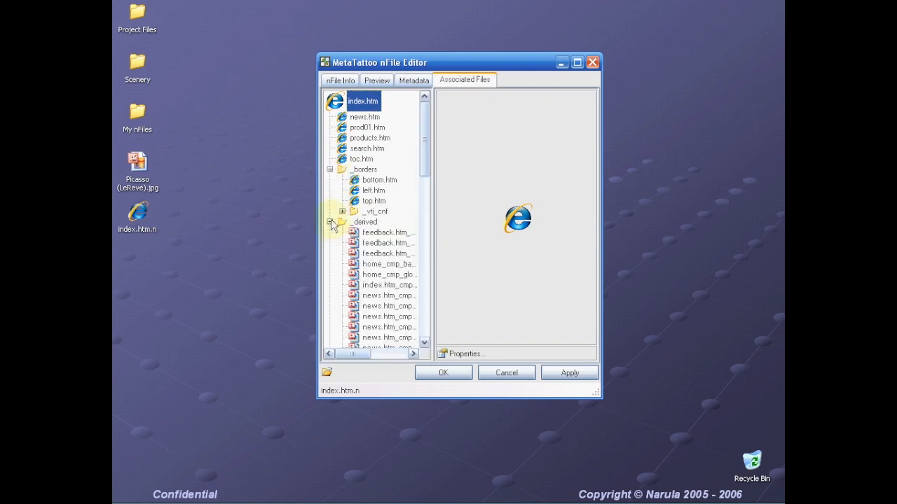
pyautogui.click(392, 232)
pyautogui.moveTo(424, 154); pyautogui.dragTo(426, 174)
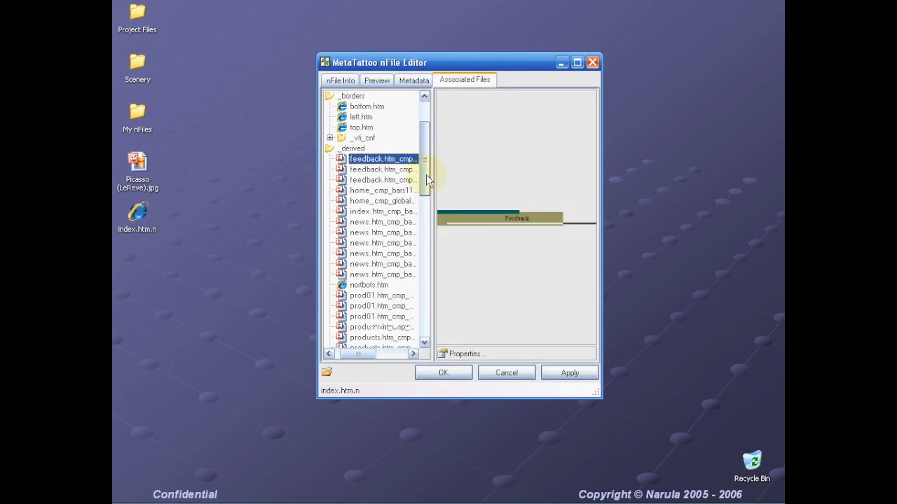
pyautogui.click(382, 169)
pyautogui.click(391, 194)
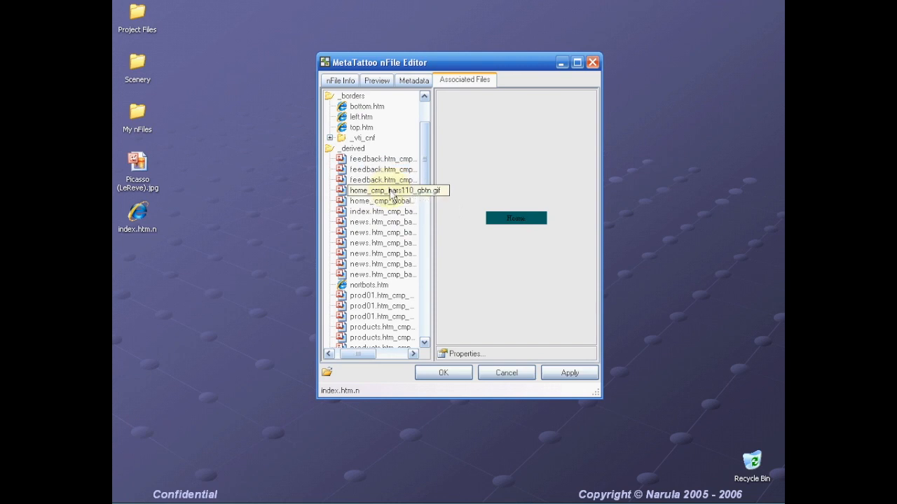
pyautogui.click(367, 286)
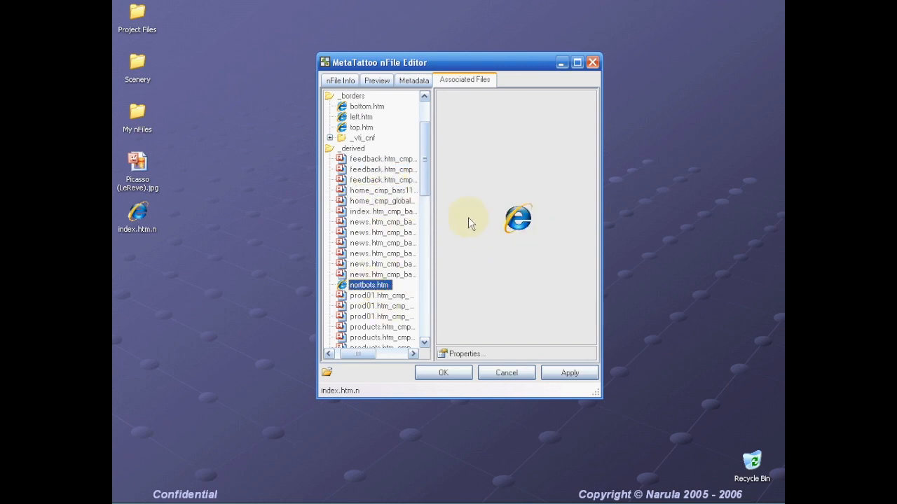
# - Open Properties for the third feedback button image, then view the home, index and news gif properties
pyautogui.click(361, 182)
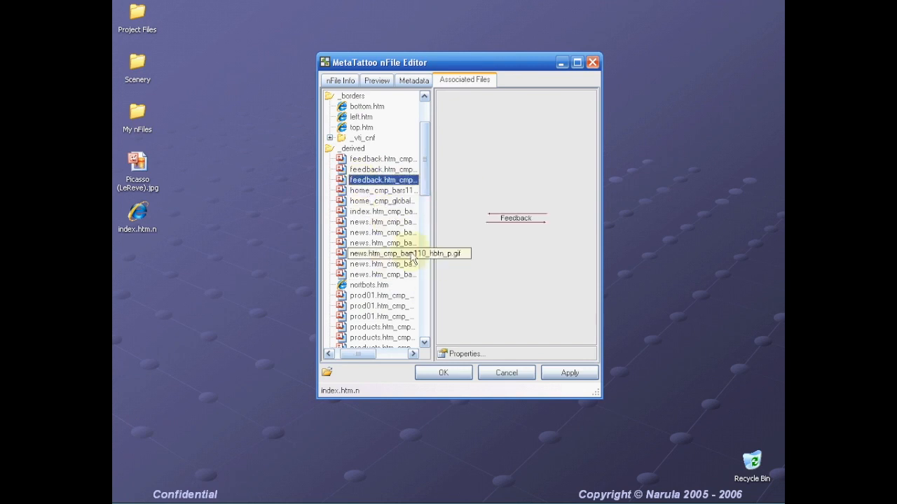
pyautogui.click(460, 356)
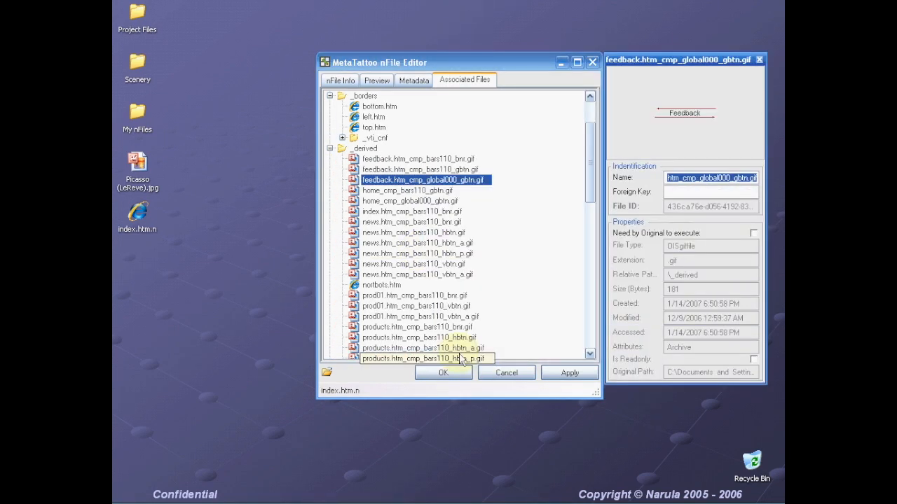
pyautogui.click(415, 194)
pyautogui.click(418, 213)
pyautogui.click(421, 234)
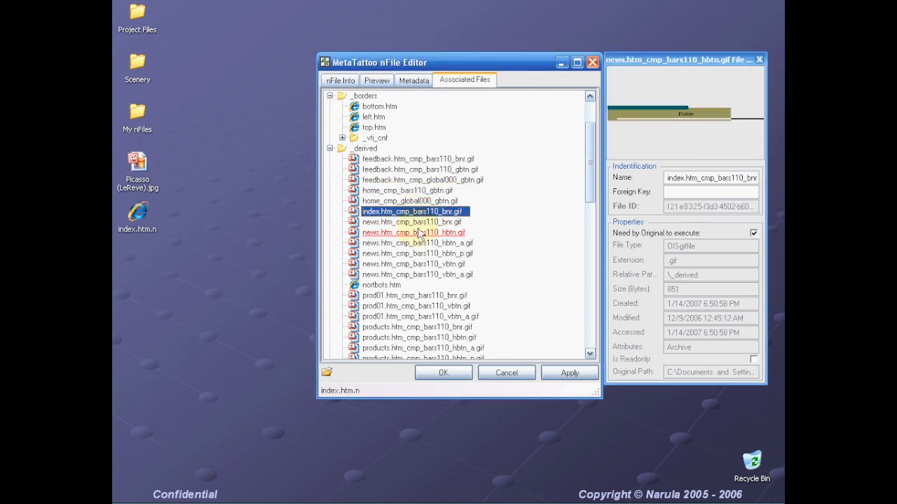
pyautogui.moveTo(516, 60); pyautogui.dragTo(443, 65)
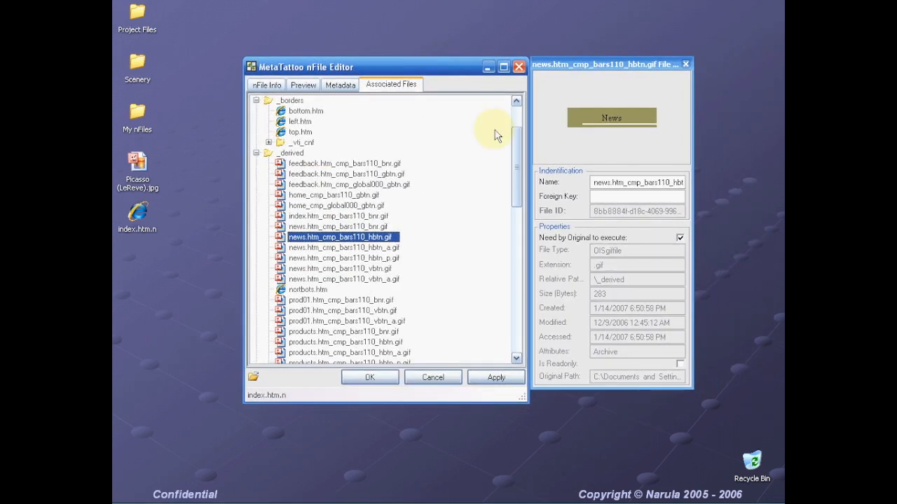
# - Check properties of the news.htm hbtn_a and hbtn_p gifs, then collapse _borders
pyautogui.click(612, 196)
pyautogui.click(375, 250)
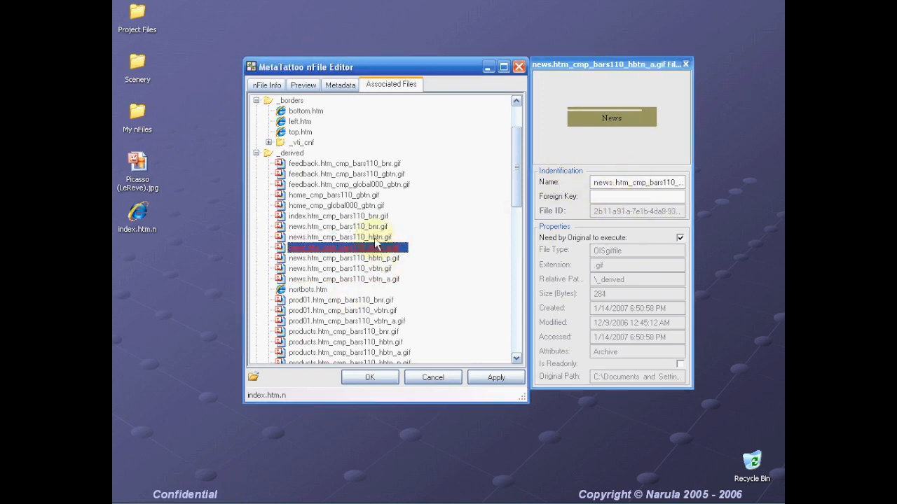
pyautogui.click(374, 238)
pyautogui.click(376, 258)
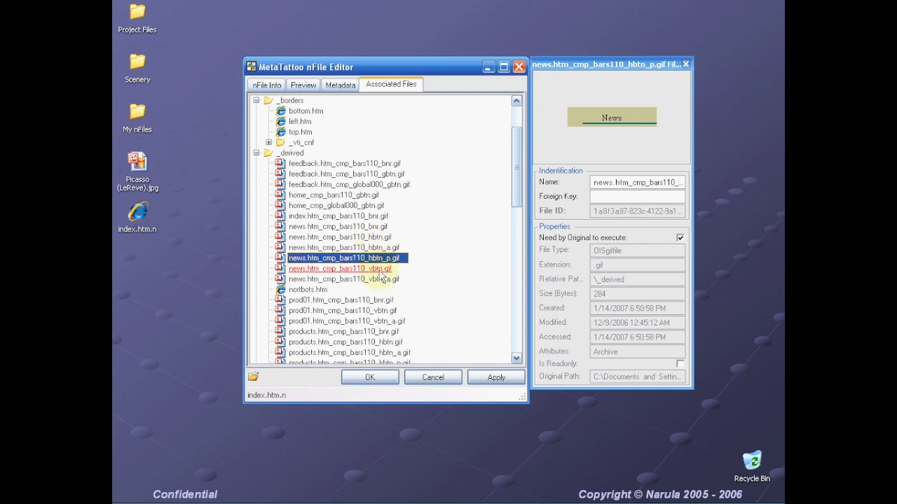
pyautogui.click(624, 197)
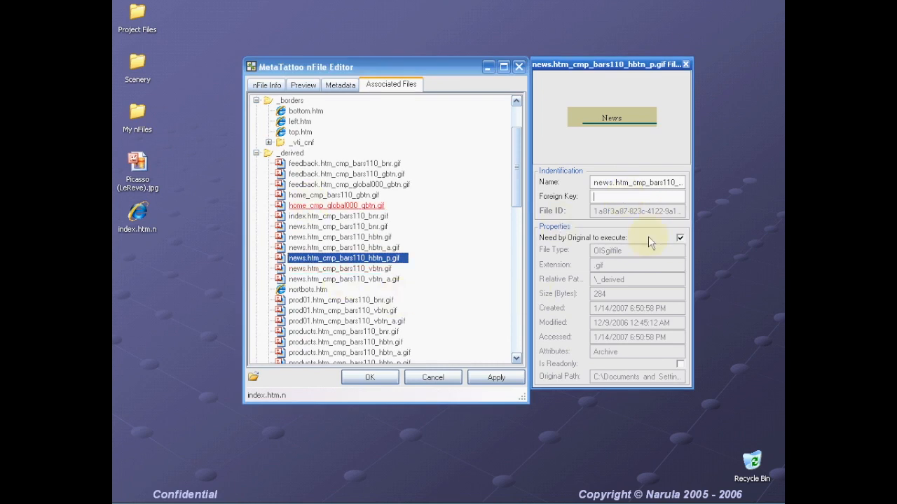
pyautogui.scroll(3, 520, 189)
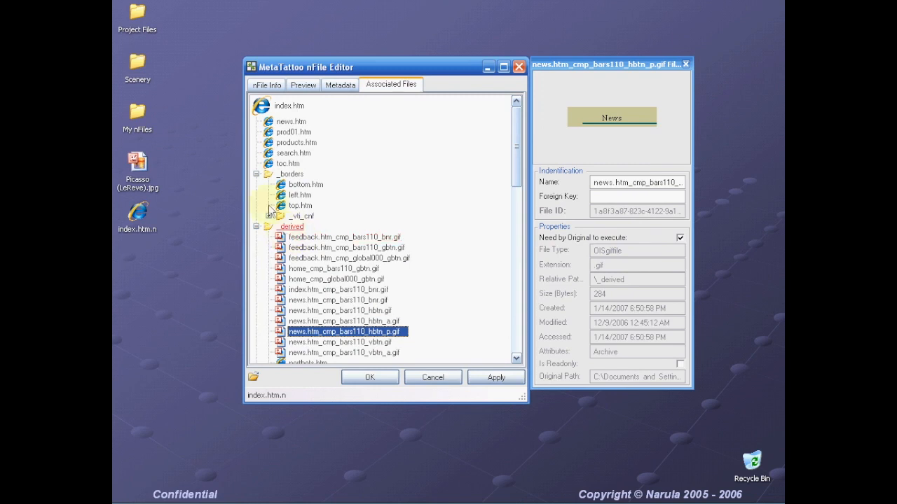
pyautogui.click(256, 174)
# - Collapse _derived and untick 'Need by Original to execute' for news.htm
pyautogui.click(256, 185)
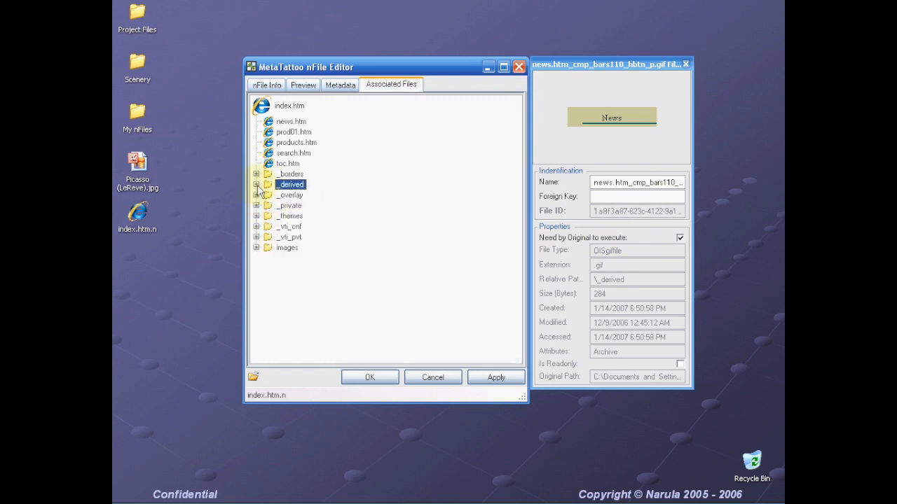
pyautogui.click(289, 108)
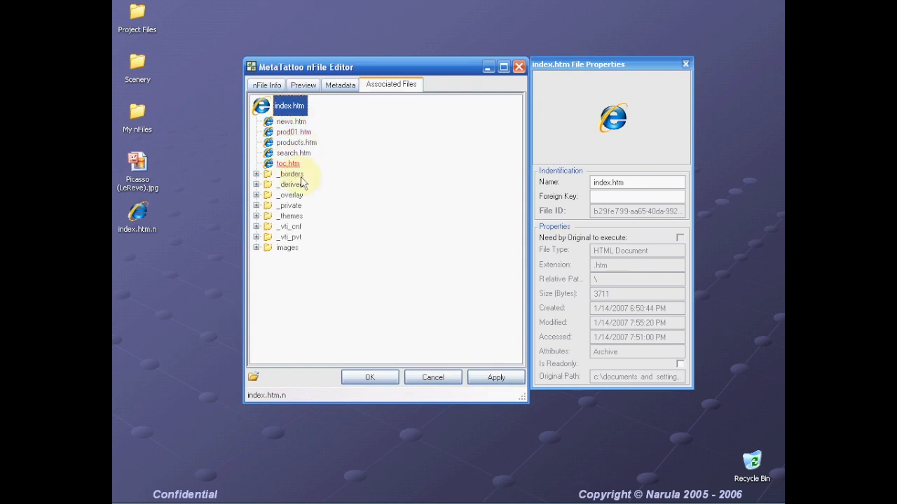
pyautogui.click(290, 121)
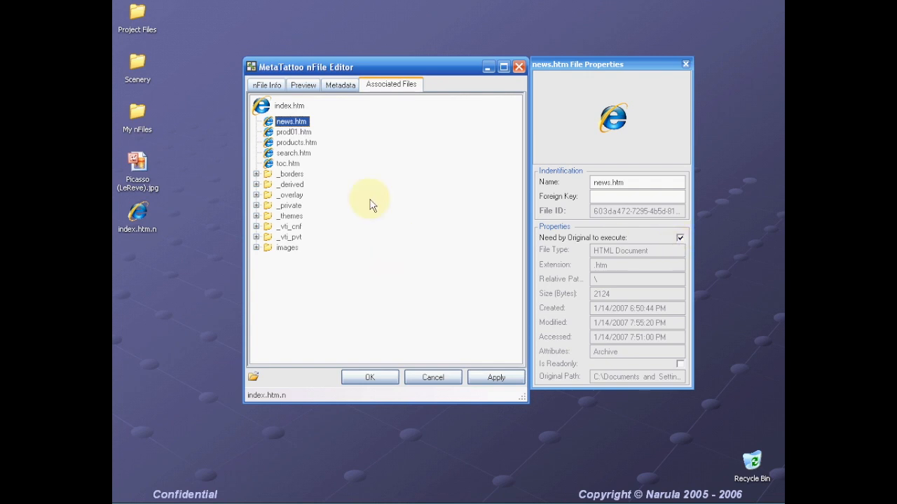
pyautogui.click(680, 238)
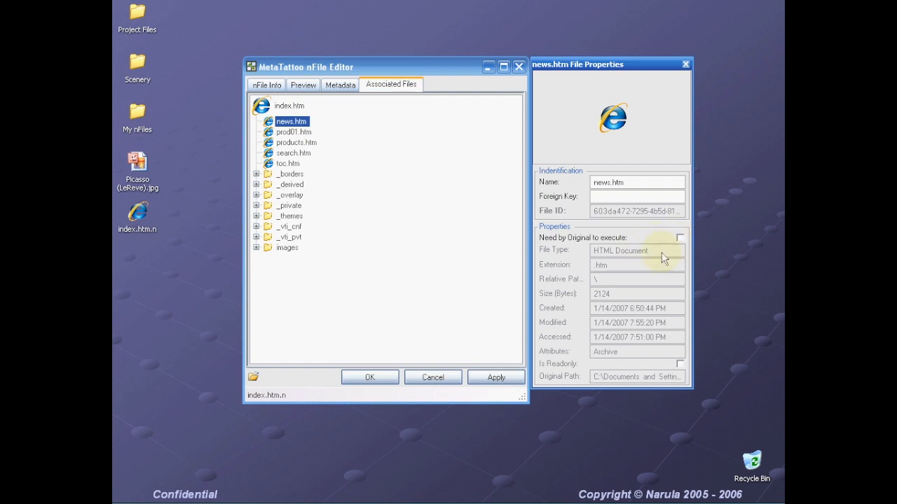
# - View the prod01.htm and products.htm properties, then open the Scenery folder
pyautogui.click(294, 132)
pyautogui.click(296, 142)
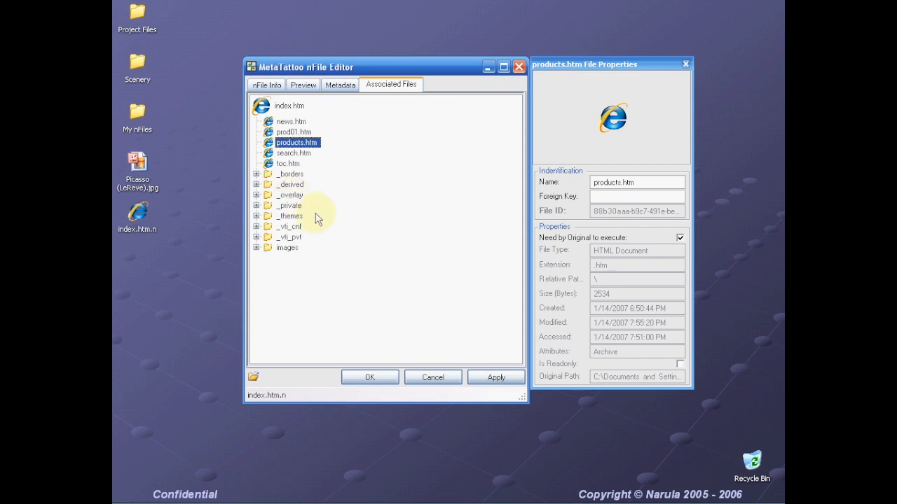
pyautogui.doubleClick(138, 65)
# - Place the Scenery window below the editor and try adding Architecture.jpg to the associated files
pyautogui.moveTo(316, 65); pyautogui.dragTo(530, 6)
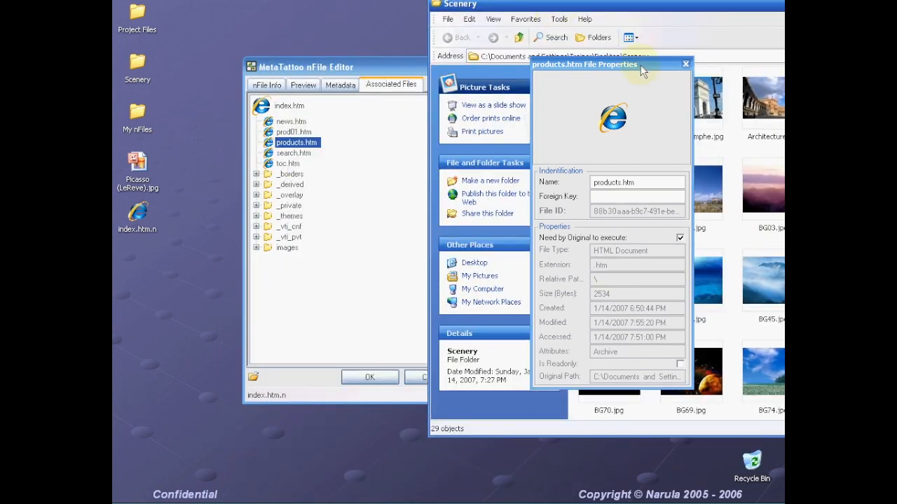
pyautogui.moveTo(604, 4); pyautogui.dragTo(310, 314)
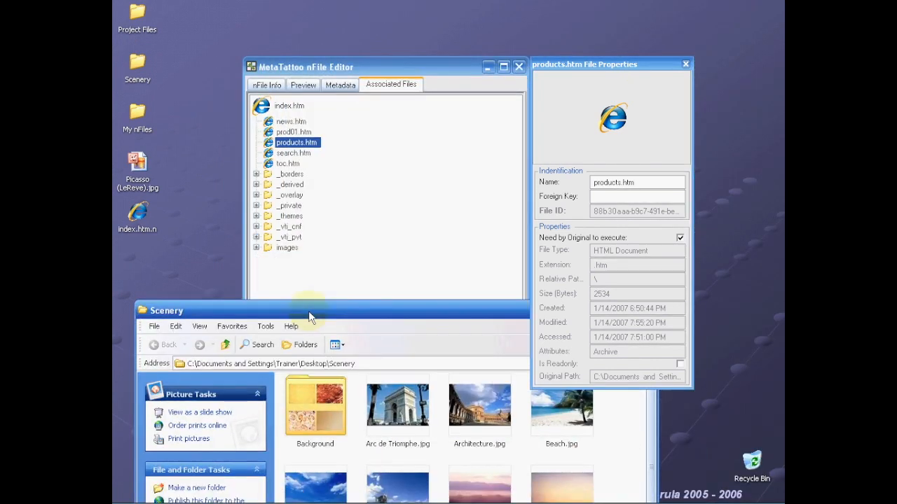
pyautogui.click(481, 405)
pyautogui.moveTo(480, 405); pyautogui.dragTo(260, 232)
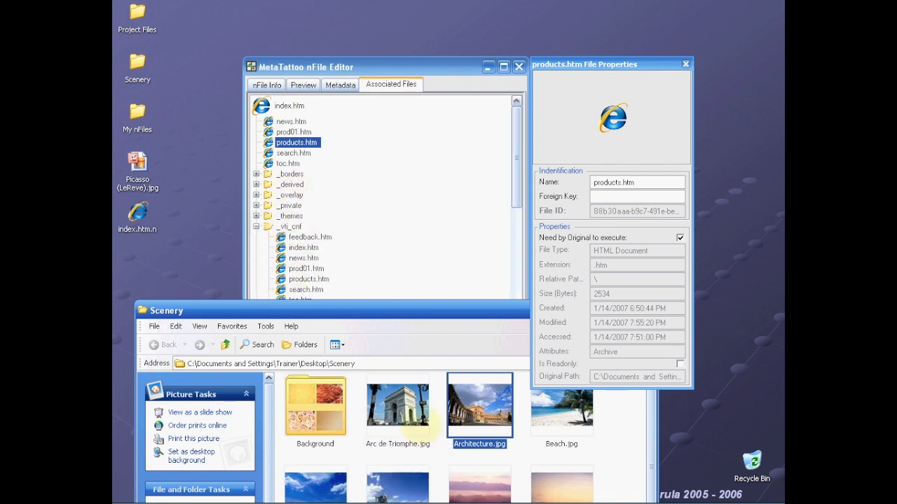
# - Collapse _vti_cnf and _vti_pvt, drop Arc de Triomphe.jpg into the images folder, and collapse images
pyautogui.click(258, 229)
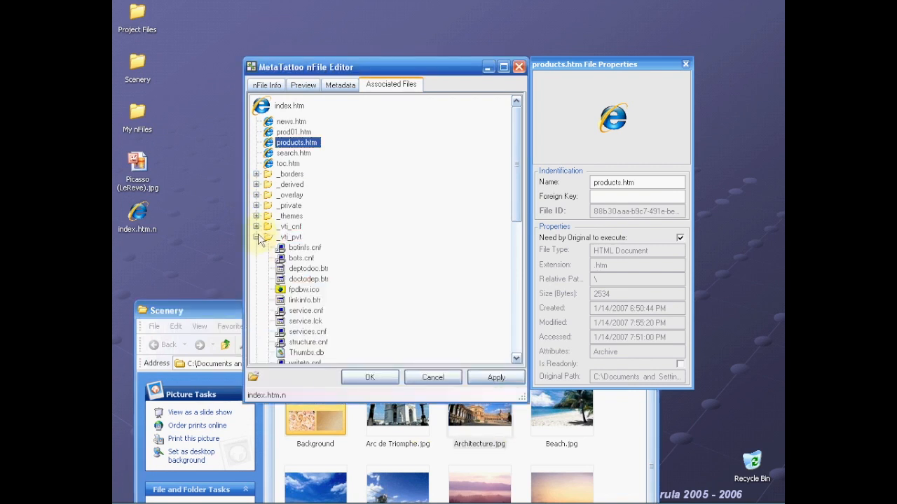
pyautogui.click(256, 238)
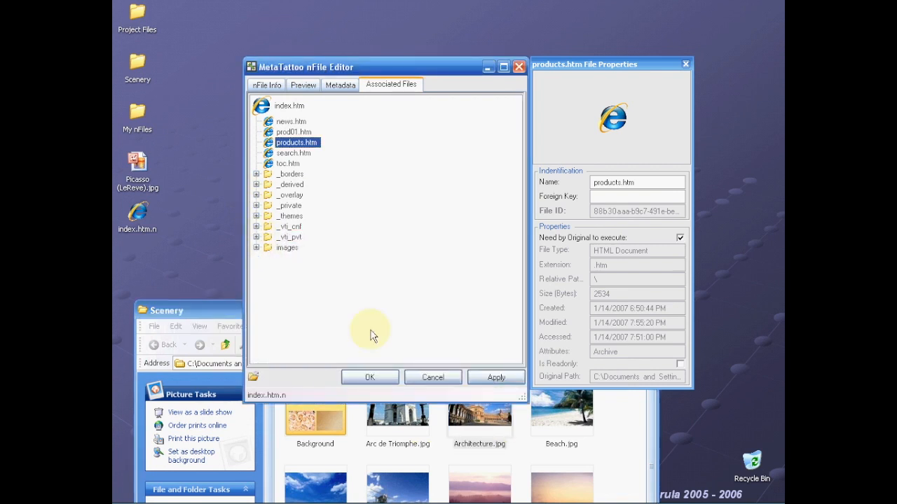
pyautogui.moveTo(400, 449); pyautogui.dragTo(293, 257)
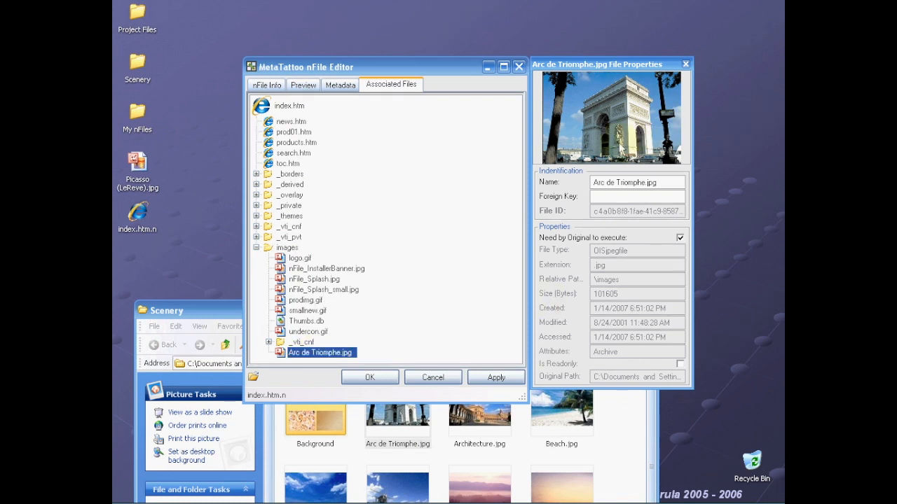
pyautogui.click(257, 247)
# - Add the Scenery Background folder, preview BG53, BG56, BG60, BG66, BG68 and BG63, then close properties
pyautogui.moveTo(333, 422); pyautogui.dragTo(285, 115)
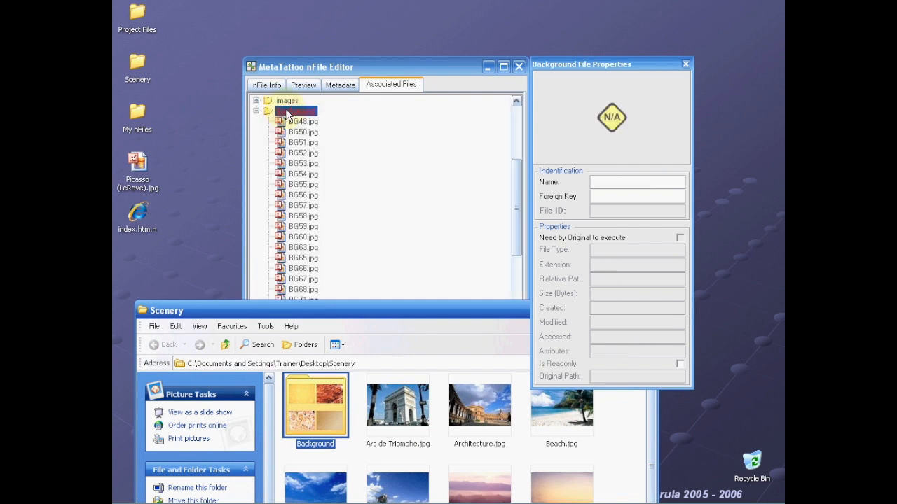
pyautogui.click(303, 163)
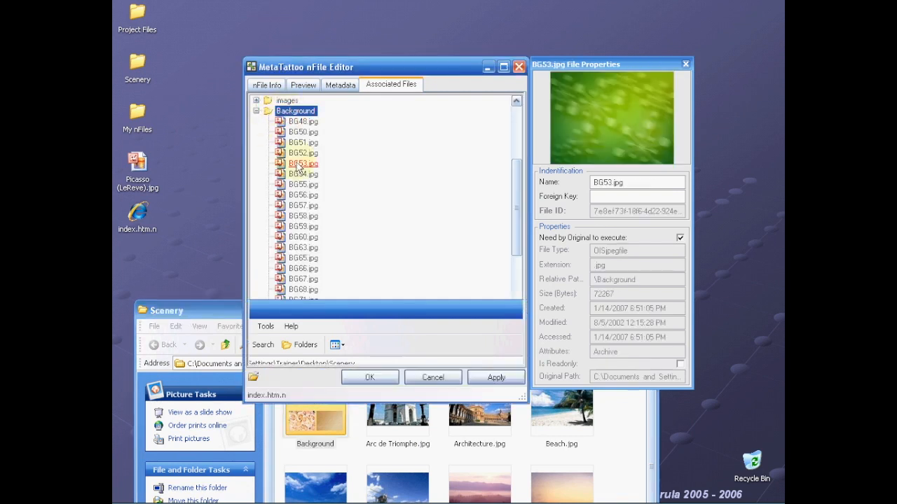
pyautogui.click(303, 195)
pyautogui.click(302, 237)
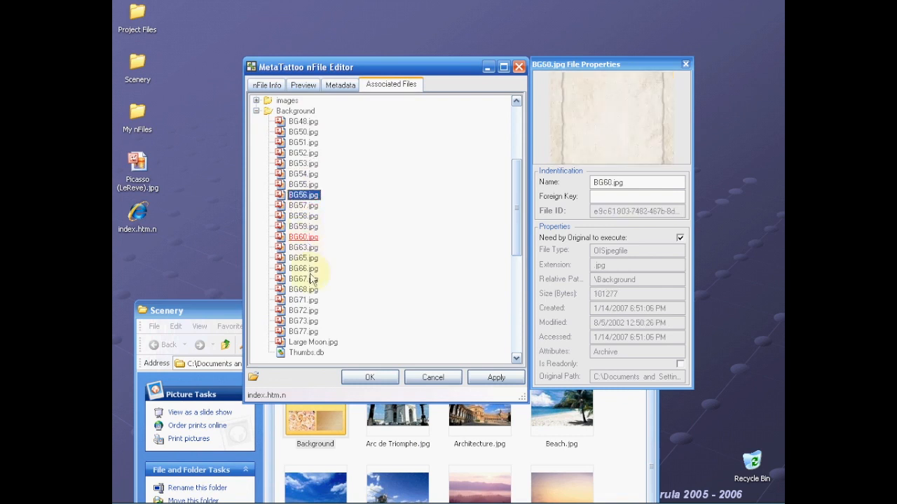
pyautogui.click(306, 270)
pyautogui.click(299, 289)
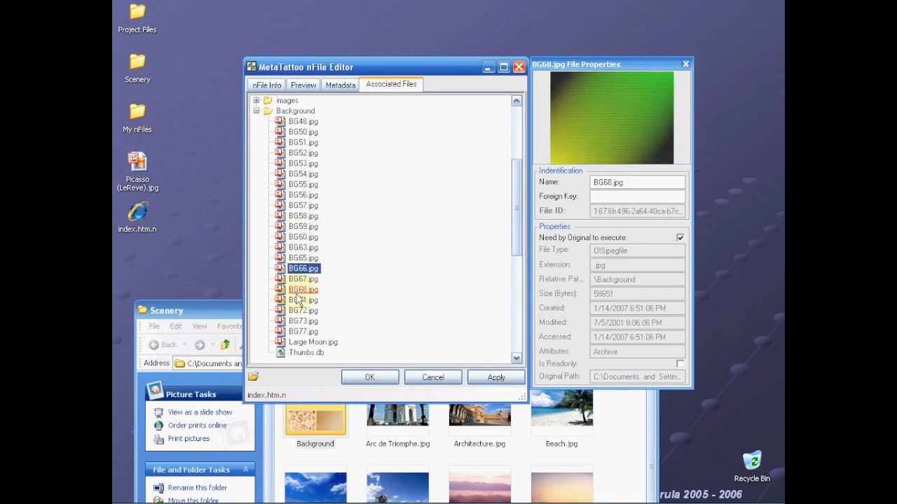
pyautogui.click(302, 247)
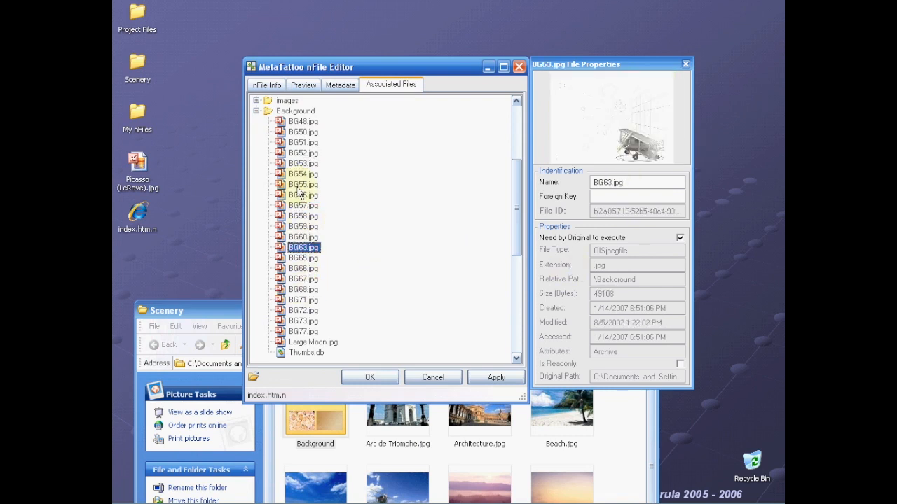
pyautogui.click(685, 64)
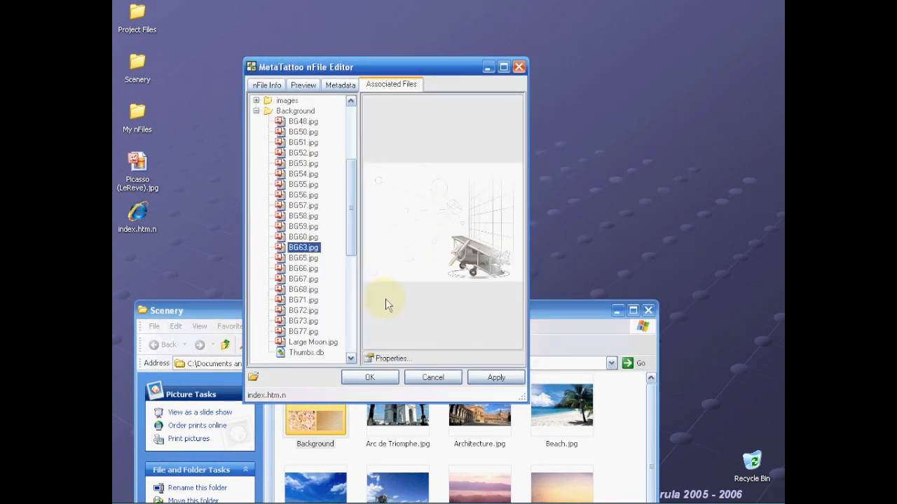
# - Preview several Background images and delete BG48.jpg from the Background folder
pyautogui.click(306, 237)
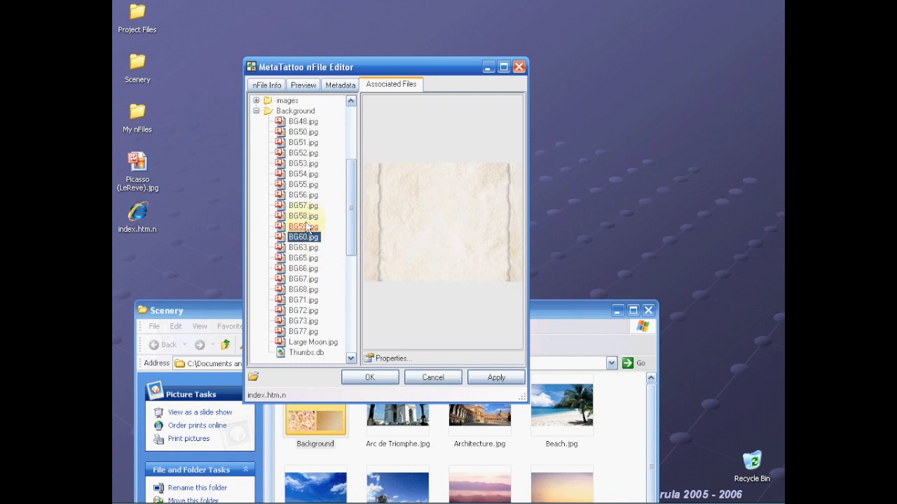
pyautogui.click(305, 196)
pyautogui.click(306, 173)
pyautogui.click(305, 164)
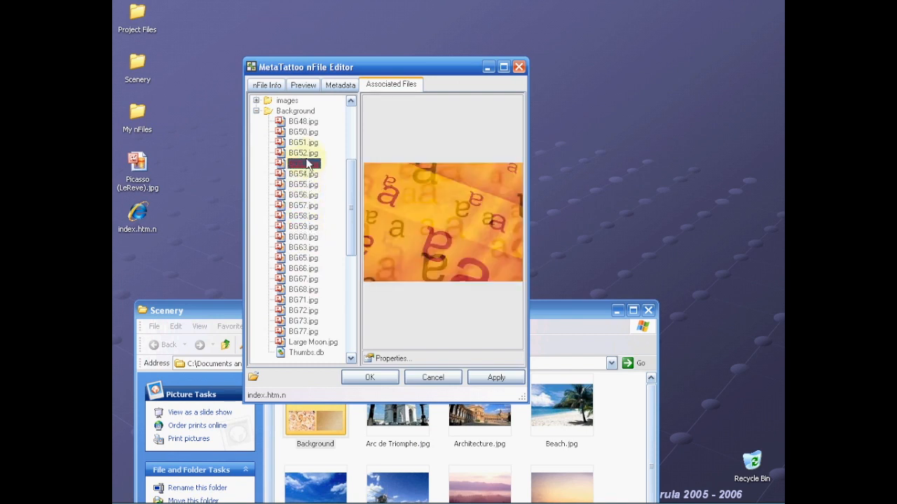
pyautogui.click(299, 122)
pyautogui.rightClick(299, 121)
pyautogui.click(346, 196)
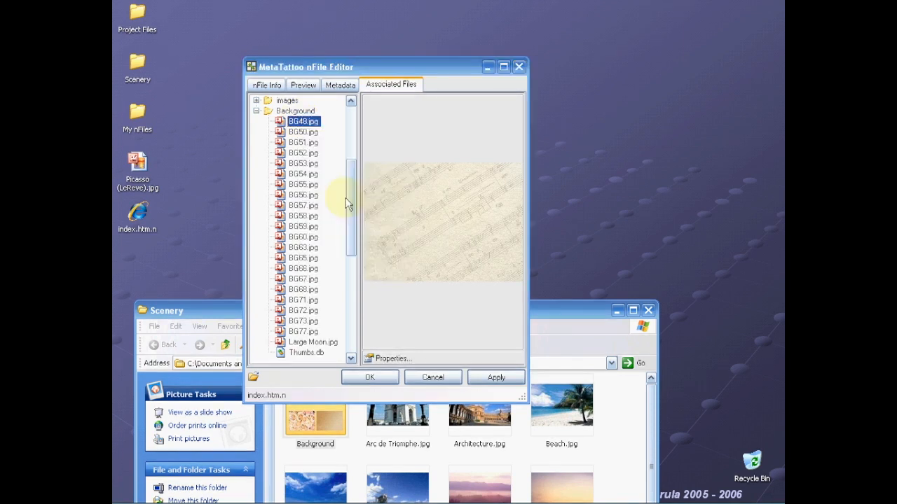
pyautogui.click(422, 295)
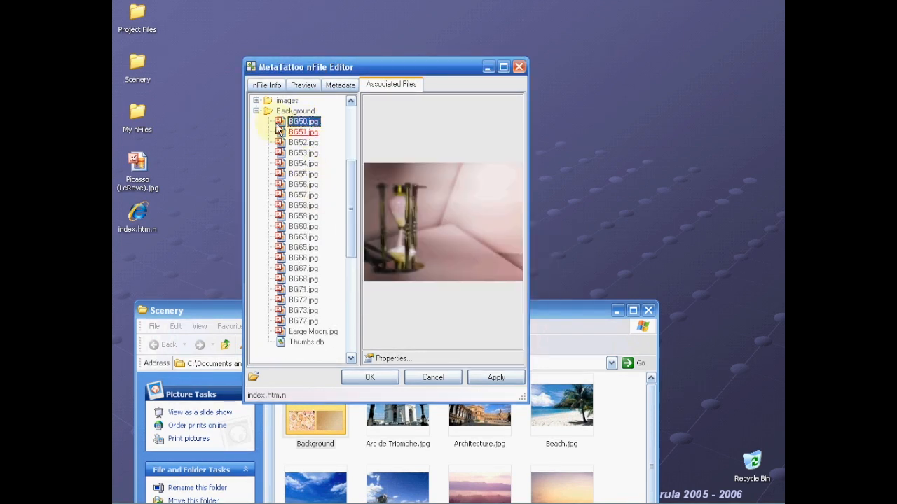
# - Delete Thumbs.db from the Background folder and collapse Background
pyautogui.click(309, 344)
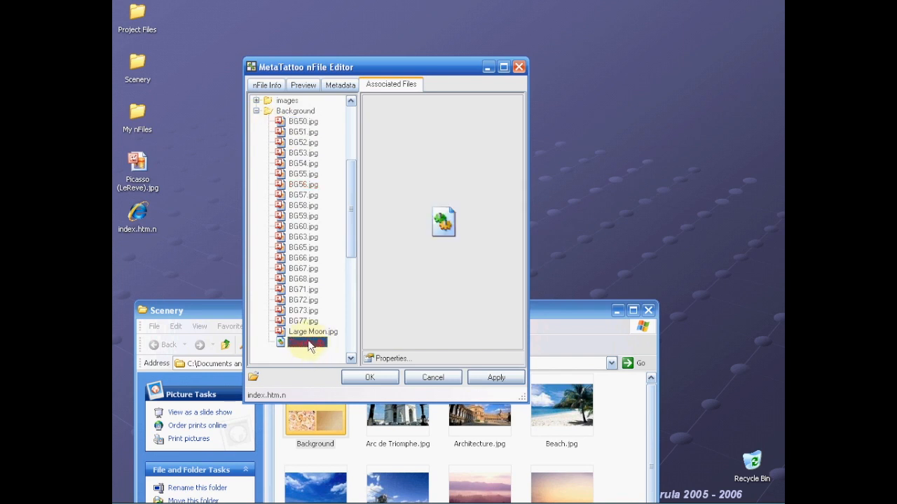
pyautogui.rightClick(309, 345)
pyautogui.click(353, 418)
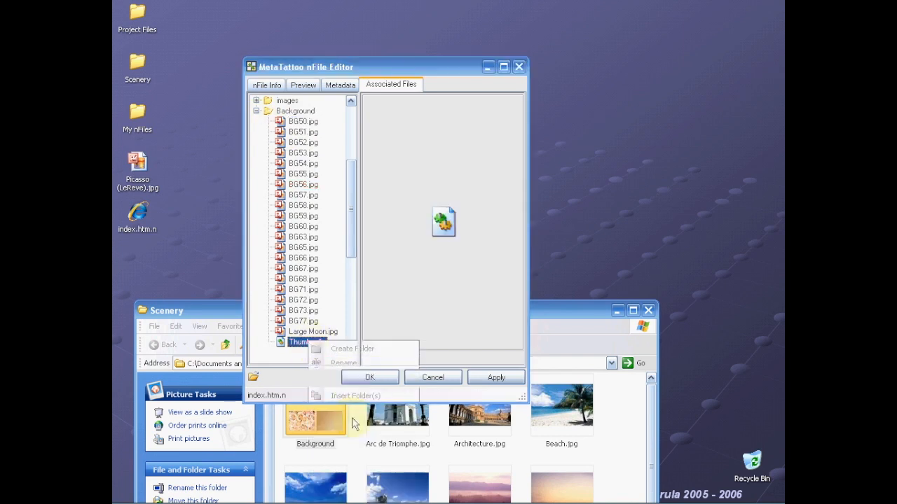
pyautogui.click(438, 299)
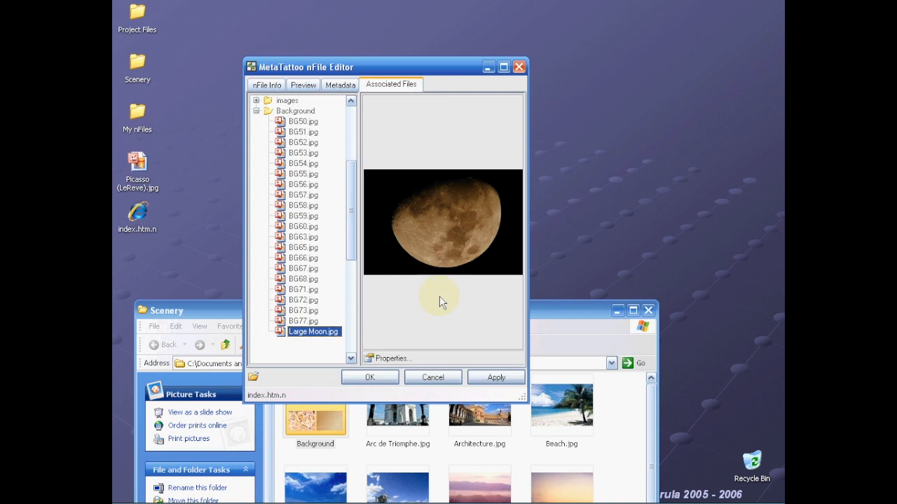
pyautogui.click(256, 112)
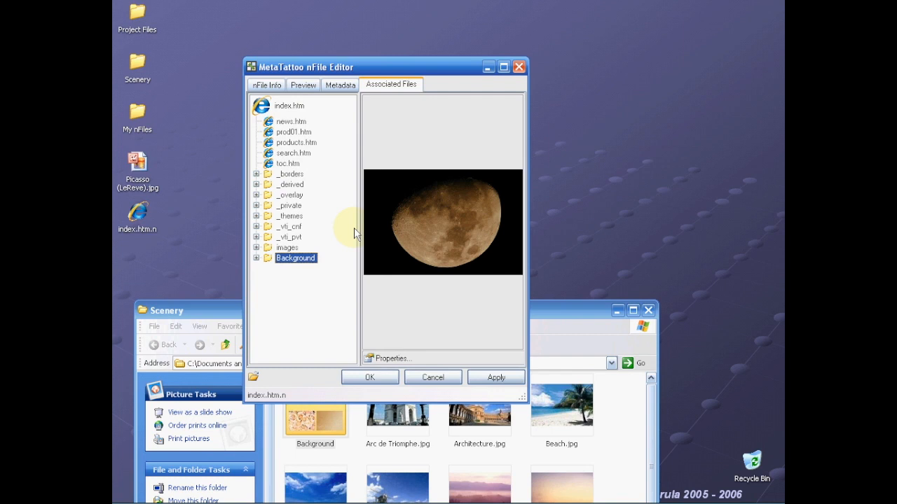
# - Move BG50.jpg from the Background folder into the images folder and confirm it appears there
pyautogui.click(256, 258)
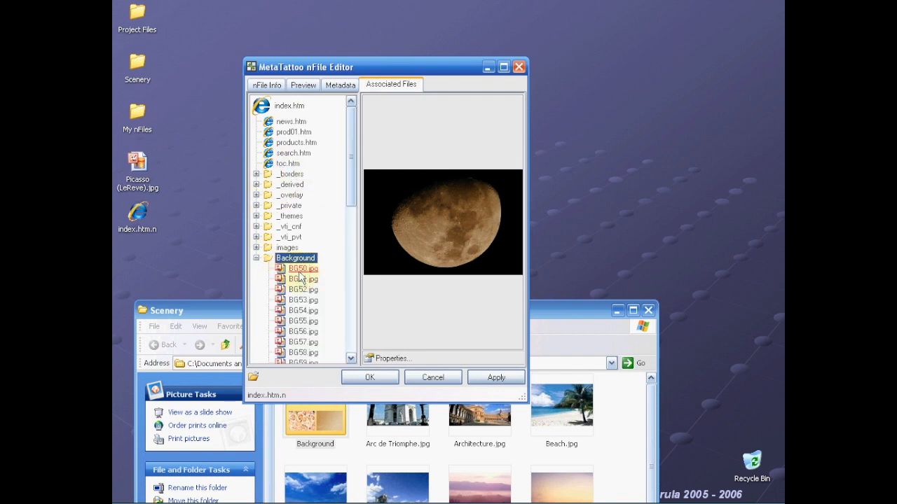
pyautogui.click(296, 269)
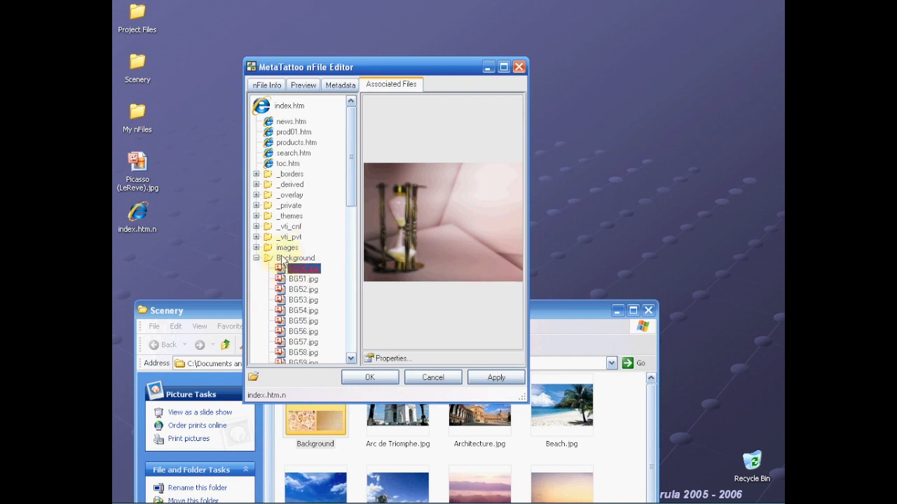
pyautogui.moveTo(282, 269); pyautogui.dragTo(289, 249)
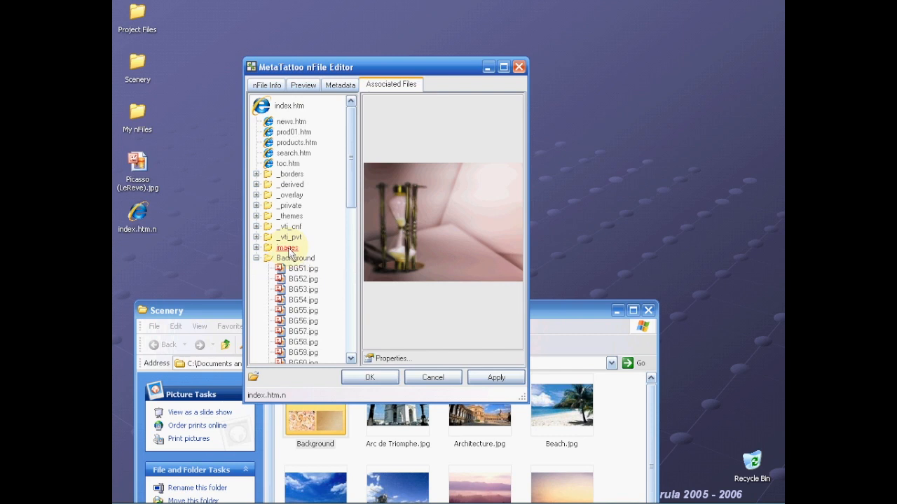
pyautogui.click(257, 248)
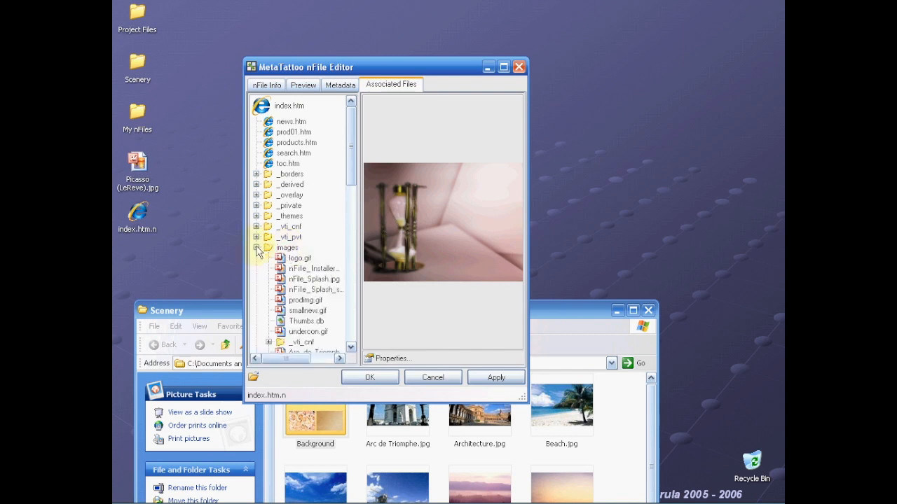
pyautogui.click(315, 350)
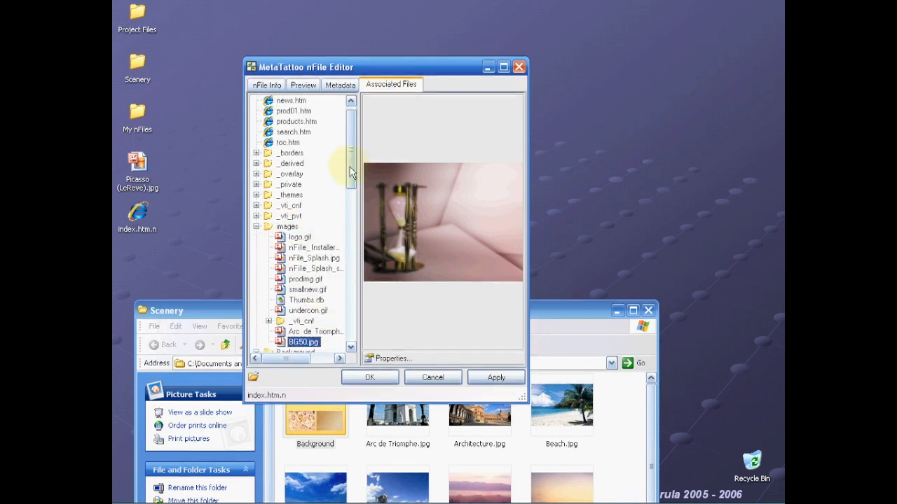
pyautogui.moveTo(351, 177); pyautogui.dragTo(351, 208)
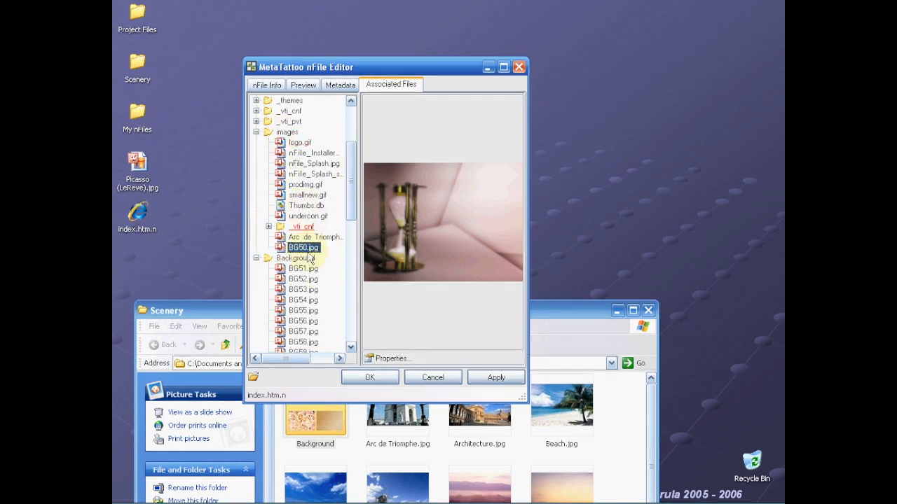
# - Delete Thumbs.db from images, collapse images and Background, and apply the associated file changes
pyautogui.click(306, 205)
pyautogui.rightClick(307, 205)
pyautogui.click(342, 280)
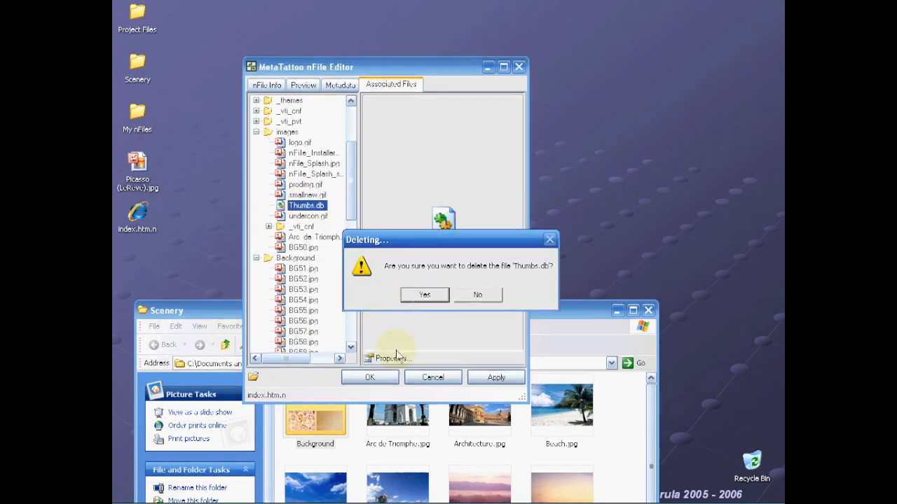
pyautogui.click(423, 295)
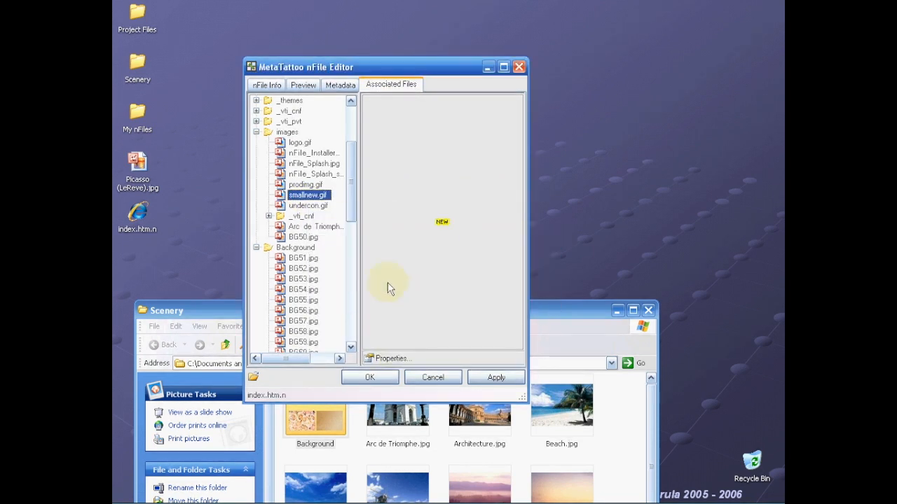
pyautogui.click(256, 131)
pyautogui.click(256, 143)
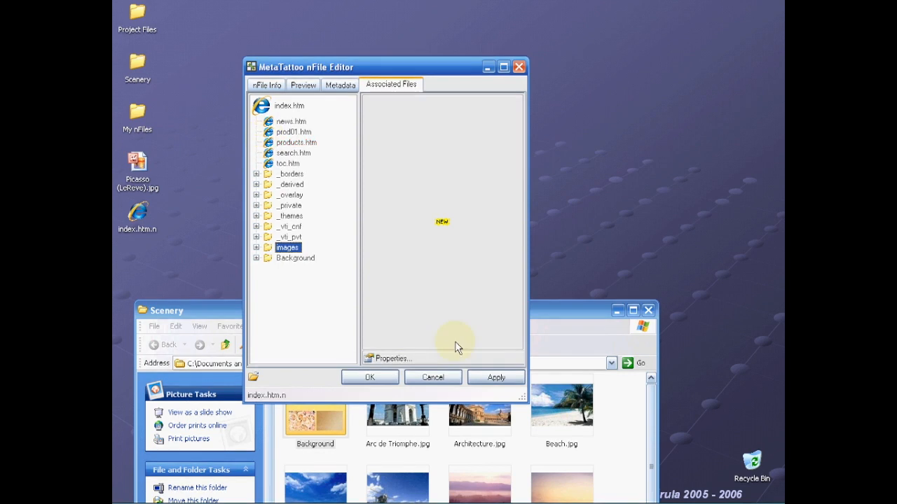
pyautogui.click(496, 379)
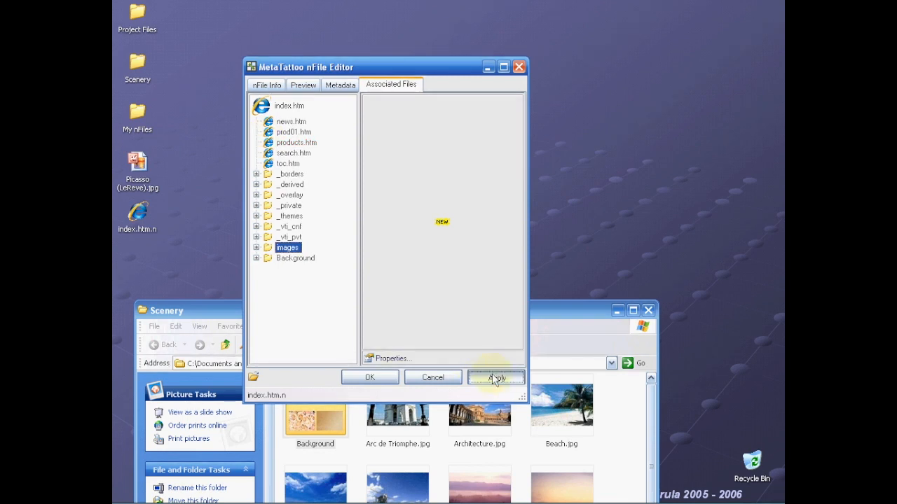
pyautogui.click(496, 379)
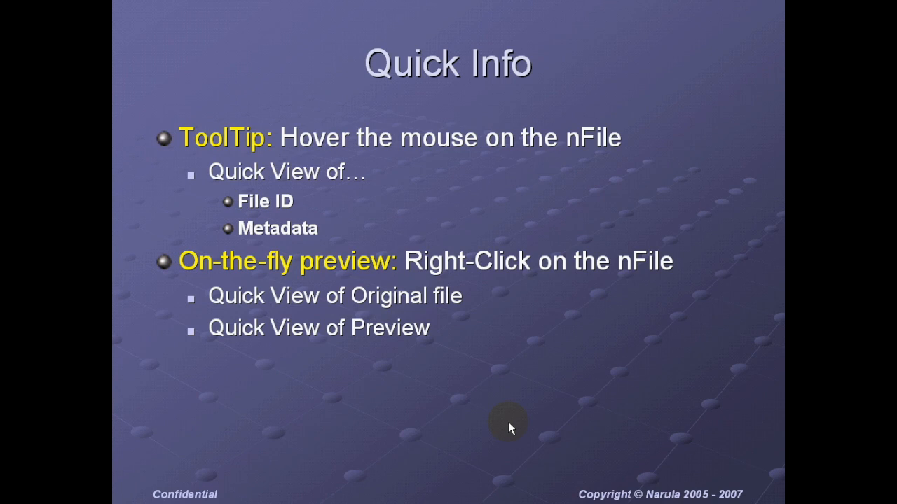
# - End the Quick Info slide show with Esc and clear the desktop icon selection
pyautogui.press('Escape')
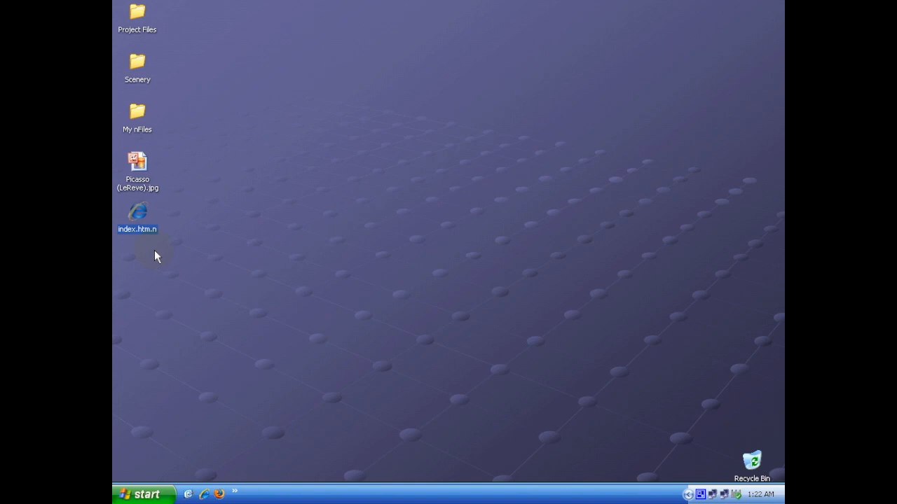
pyautogui.click(219, 262)
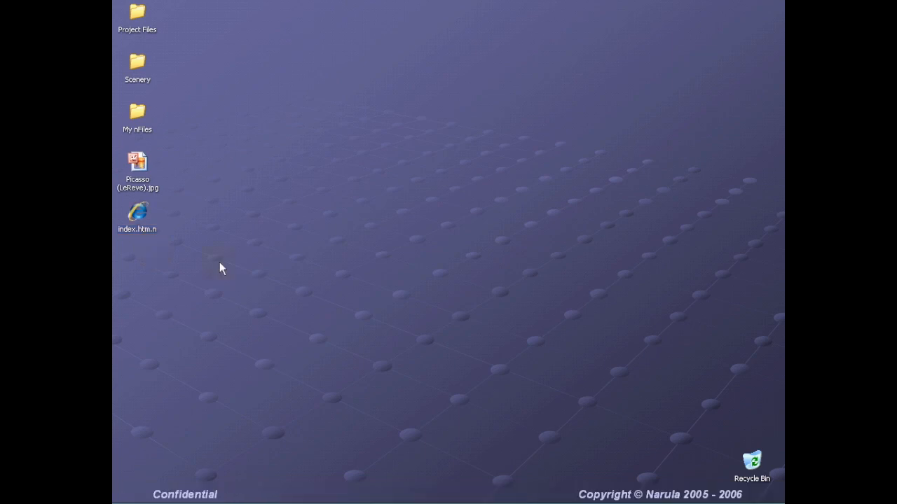
# - Show index.htm.n's info tip with foreign key 123A1, version ID 1111 and its WebSite metadata
pyautogui.moveTo(140, 220)
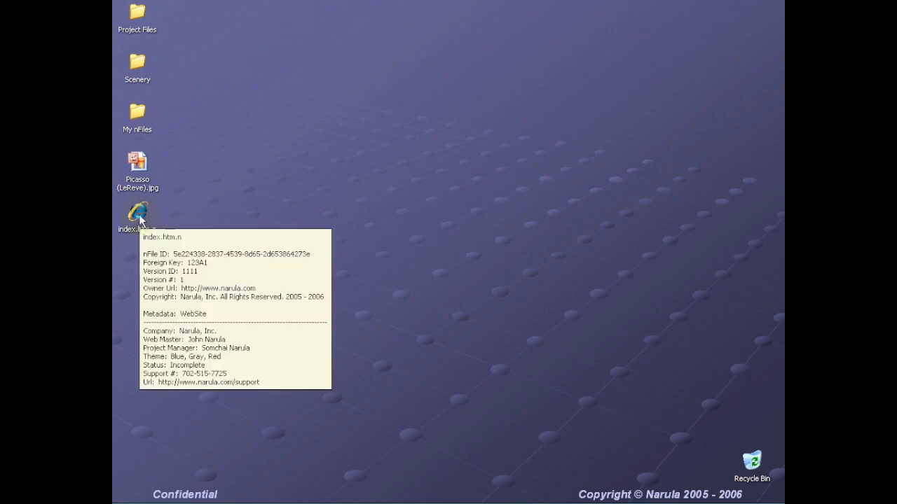
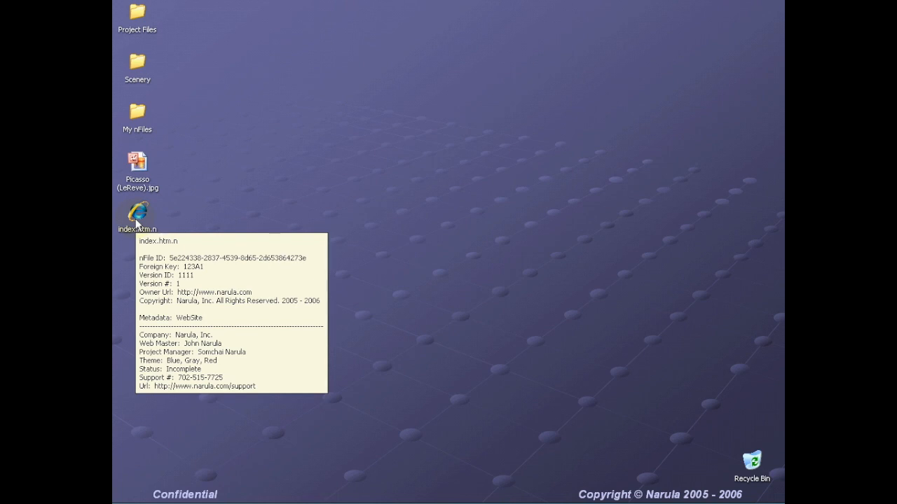
# - Move the index.htm.n icon from the left icon column onto open space mid-desktop
pyautogui.moveTo(156, 224); pyautogui.dragTo(302, 233)
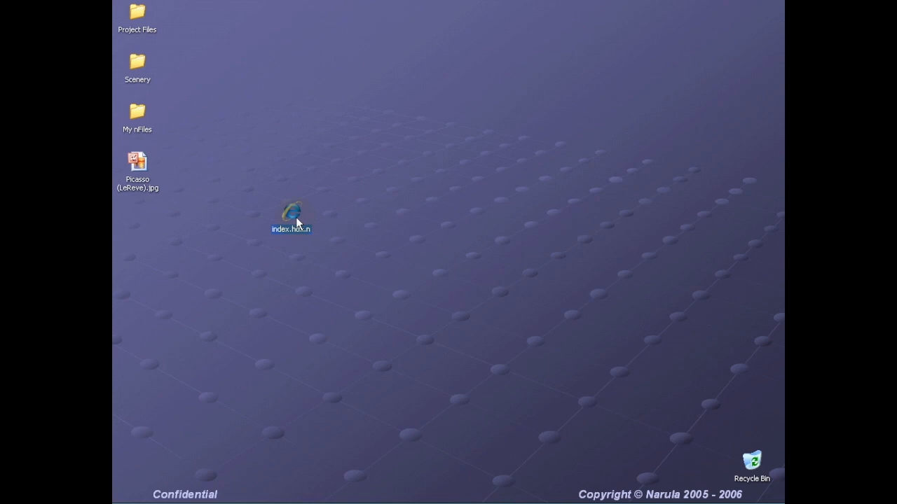
pyautogui.rightClick(297, 222)
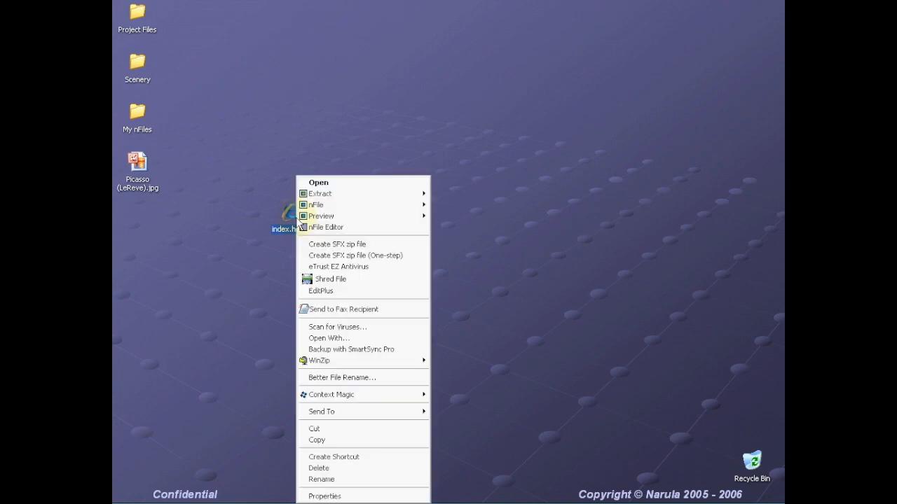
pyautogui.moveTo(349, 220)
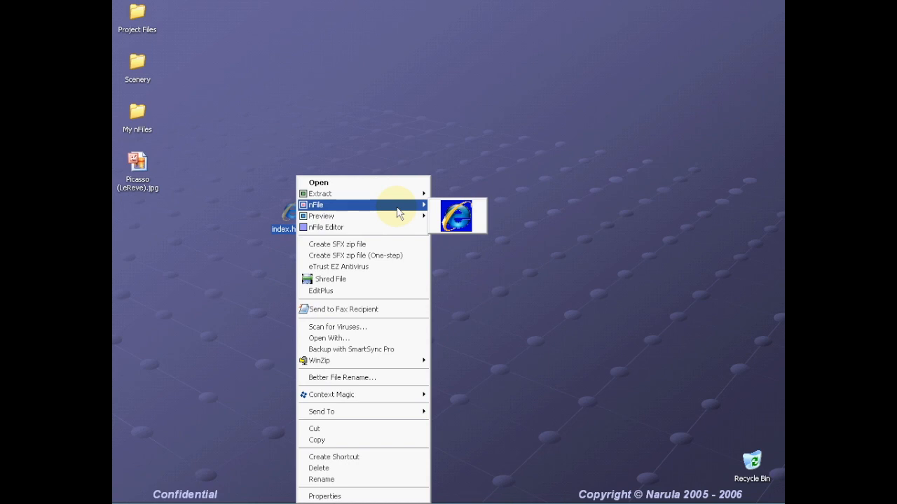
pyautogui.click(355, 133)
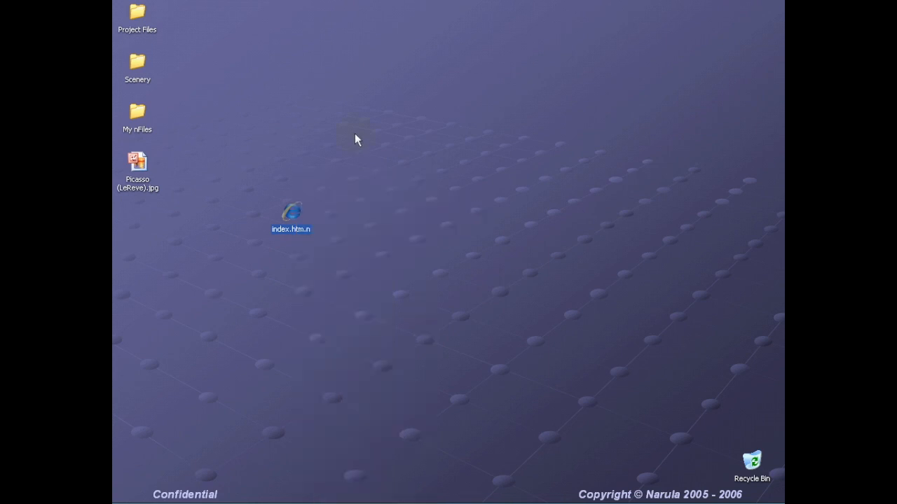
pyautogui.click(138, 167)
# - Create an nFile from Picasso (LeReve).jpg after moving it out of the left column
pyautogui.moveTo(138, 166); pyautogui.dragTo(343, 167)
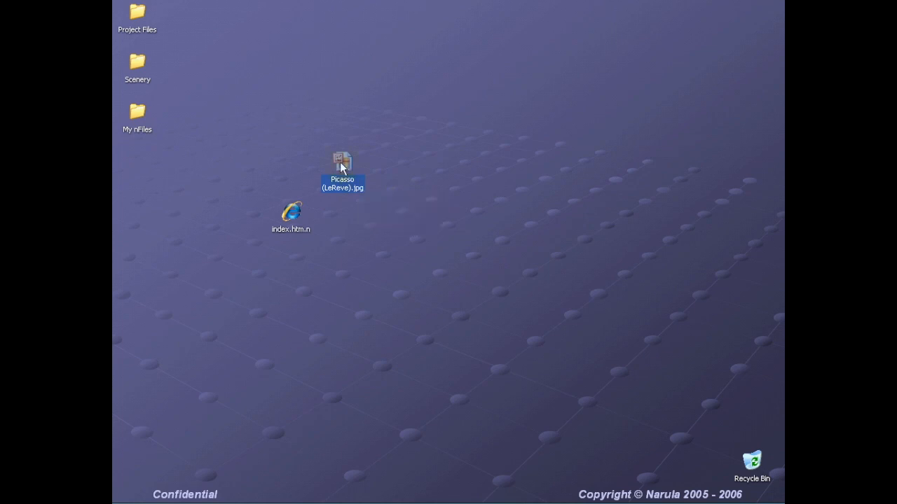
pyautogui.rightClick(341, 166)
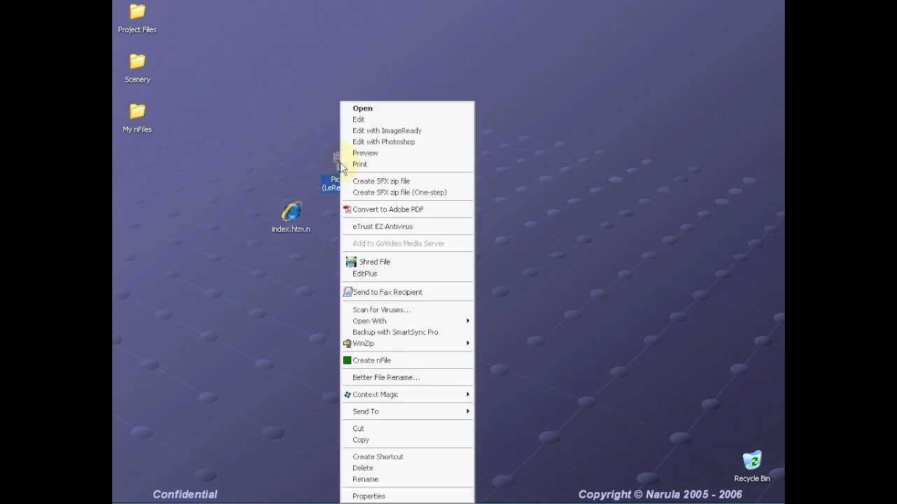
pyautogui.click(387, 362)
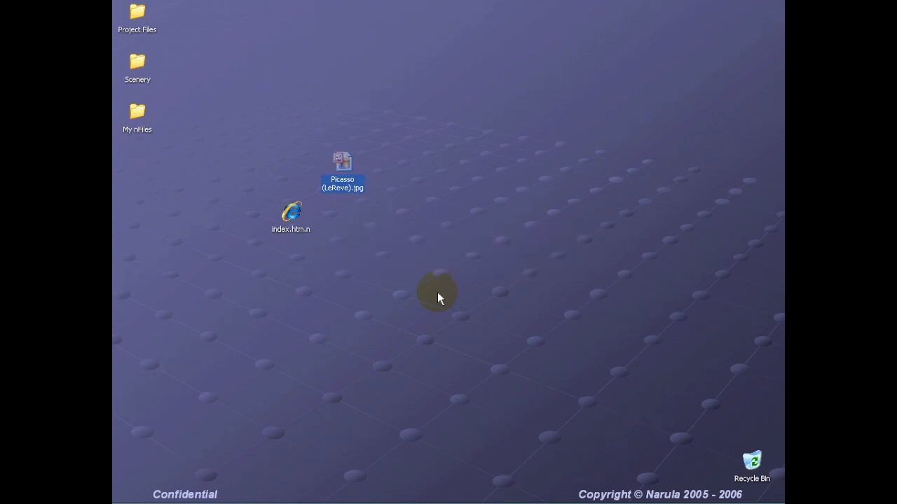
# - Place picasso (lereve).jpg.n mid-desktop and return the Picasso image and index.htm.n to the left column
pyautogui.moveTo(137, 165); pyautogui.dragTo(445, 164)
pyautogui.moveTo(338, 181); pyautogui.dragTo(126, 168)
pyautogui.moveTo(299, 233); pyautogui.dragTo(146, 233)
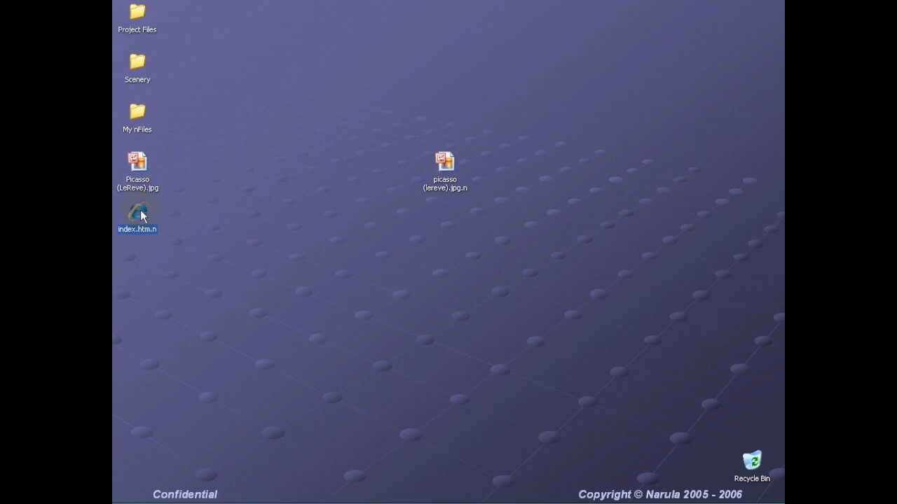
pyautogui.click(137, 63)
# - Open the Scenery folder and select BG42.jpg
pyautogui.doubleClick(137, 63)
pyautogui.moveTo(482, 75); pyautogui.dragTo(504, 283)
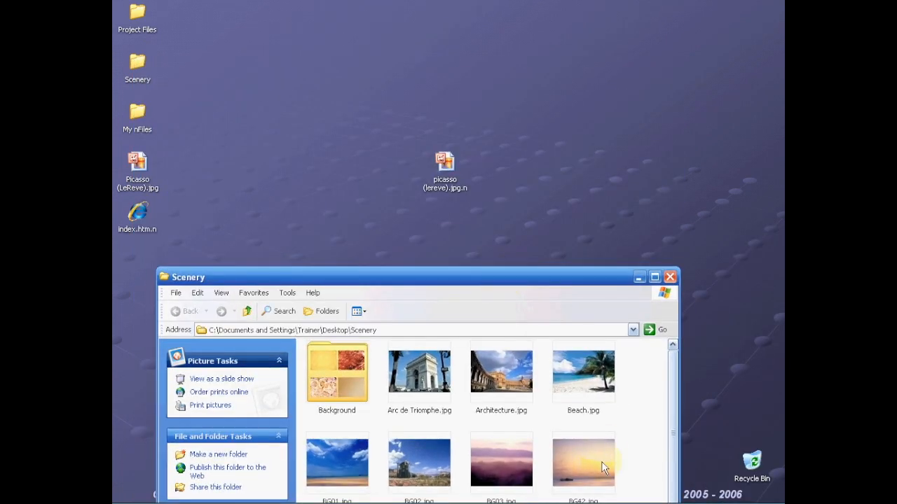
pyautogui.click(604, 468)
# - Drop BG42.jpg onto picasso (lereve).jpg.n and assign it to the Preview box in Associate Files
pyautogui.moveTo(585, 457); pyautogui.dragTo(449, 165)
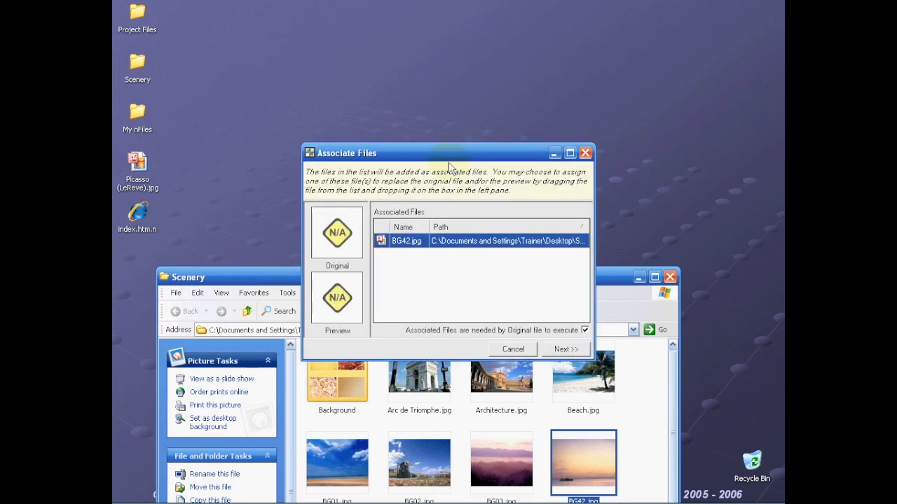
pyautogui.moveTo(464, 149); pyautogui.dragTo(468, 110)
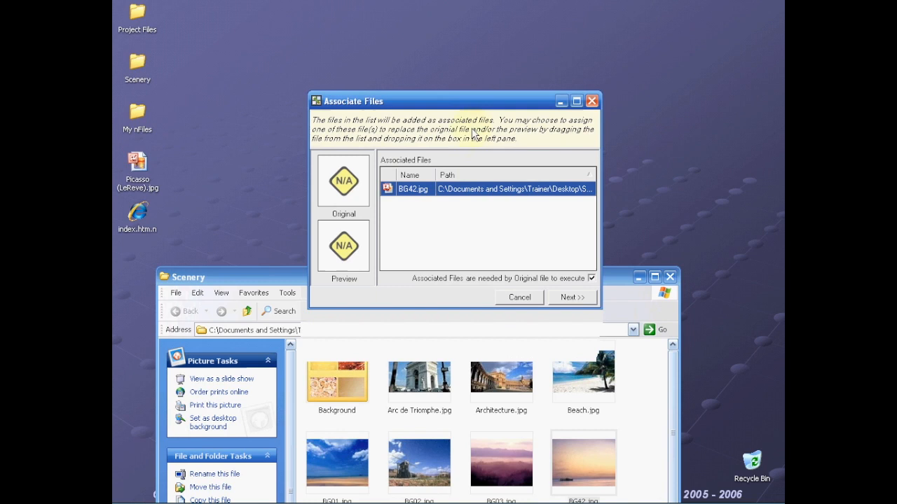
pyautogui.moveTo(410, 190); pyautogui.dragTo(332, 248)
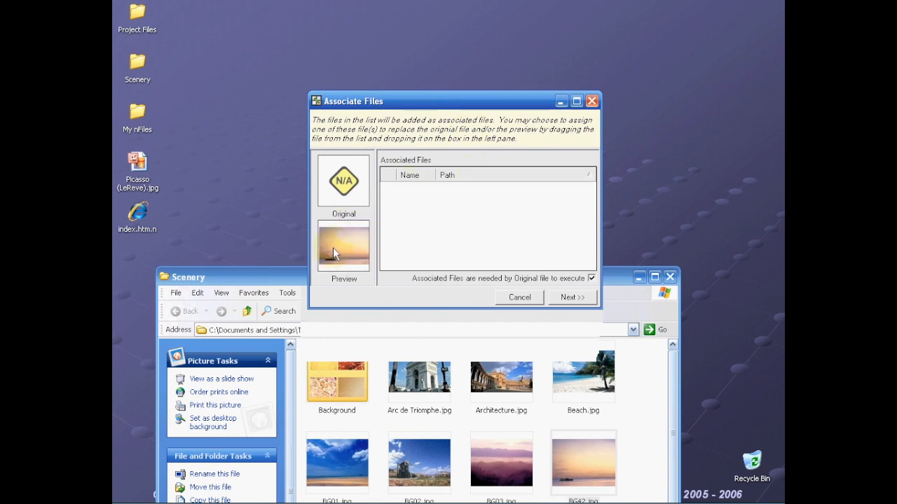
pyautogui.click(584, 297)
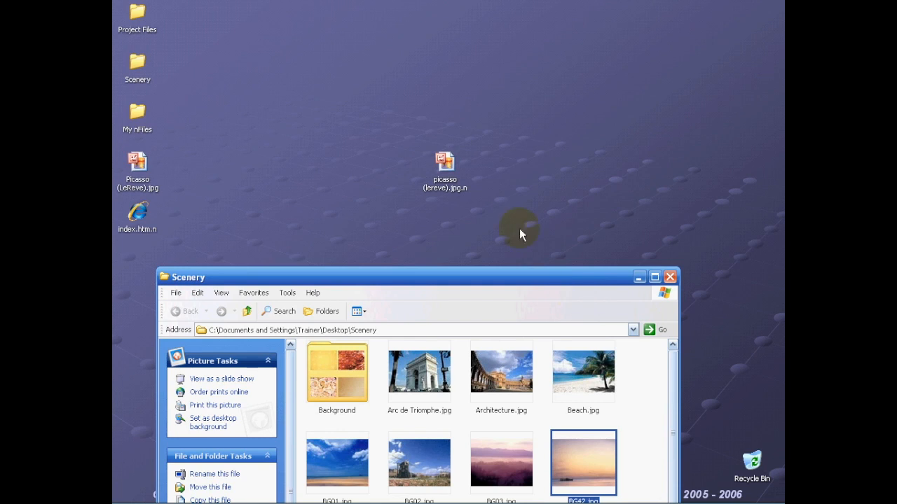
# - Close Scenery and check that picasso (lereve).jpg.n's Preview shows the BG42 sunset image
pyautogui.click(671, 279)
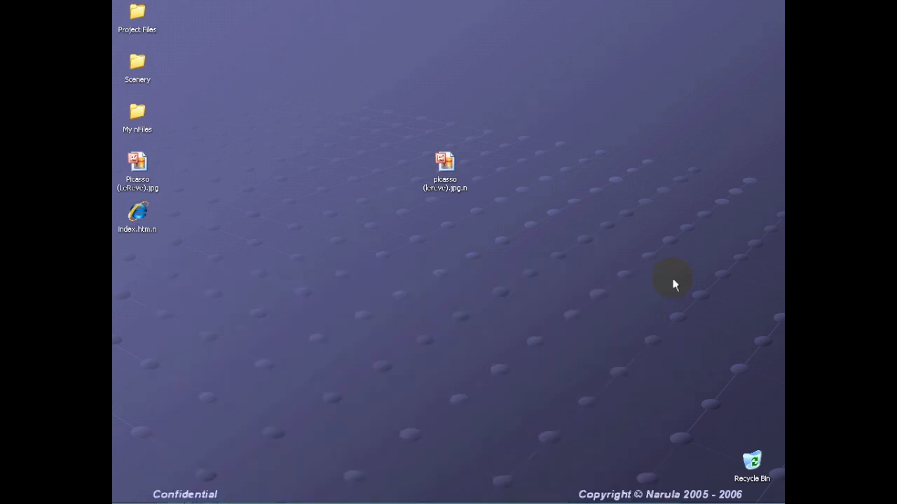
pyautogui.click(446, 162)
pyautogui.rightClick(446, 162)
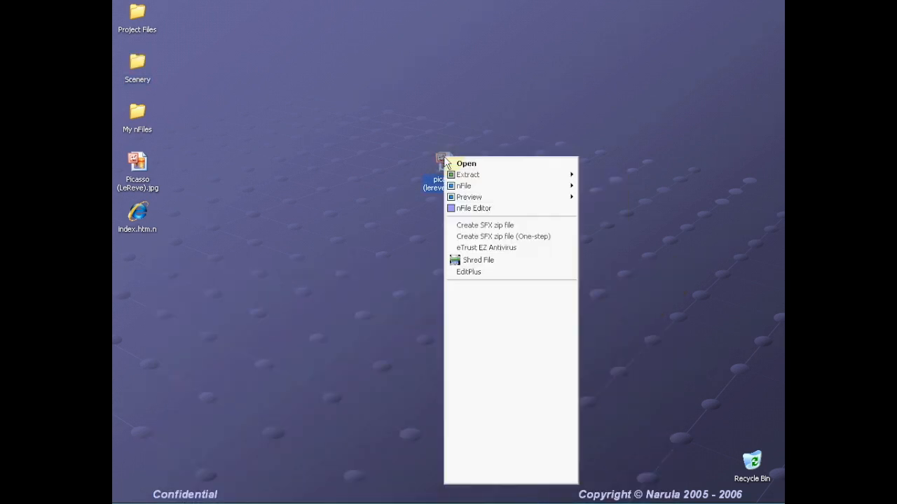
pyautogui.moveTo(474, 200)
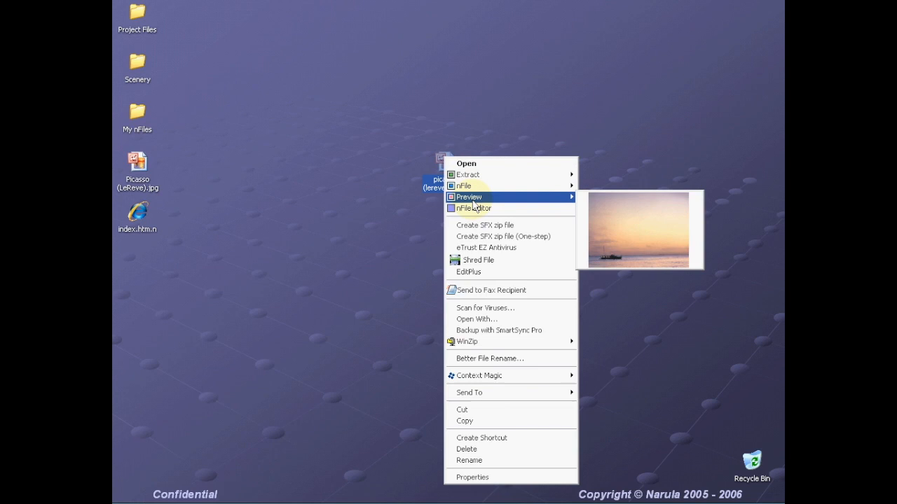
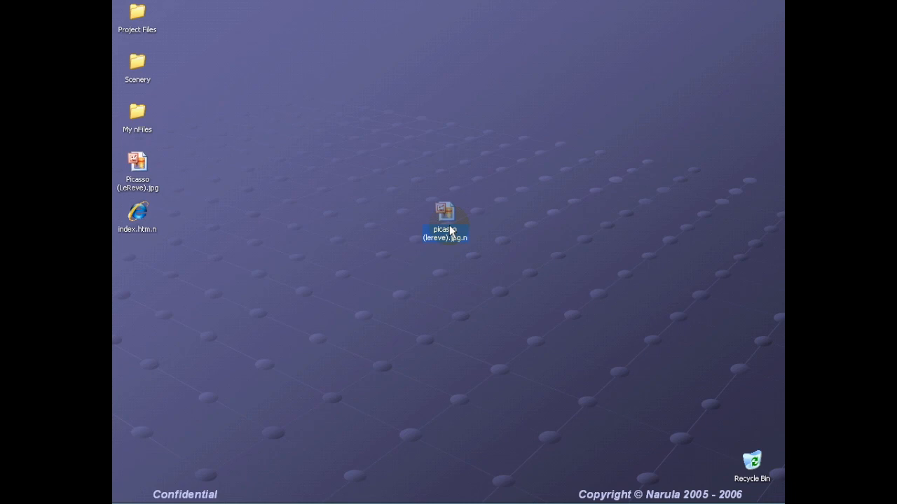
# - Open the Properties dialog of picasso (lereve).jpg.n and move it higher on screen
pyautogui.click(476, 496)
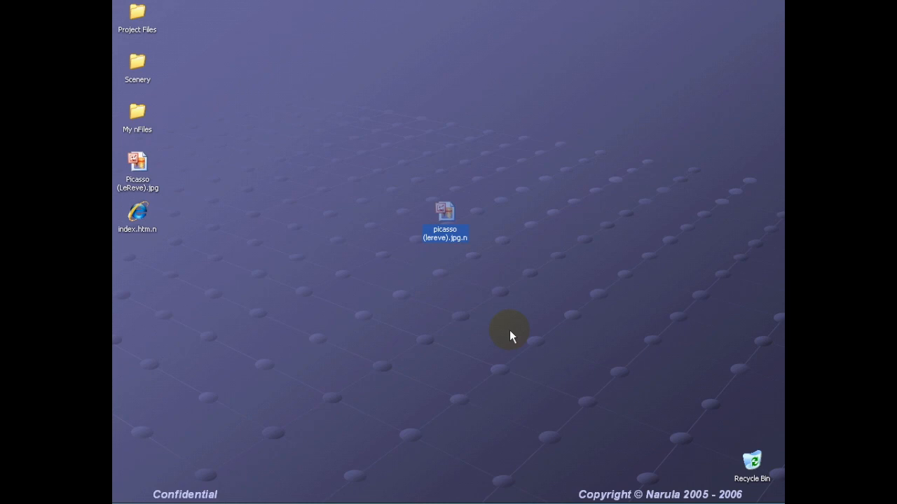
pyautogui.hotkey('alt', 'Return')
pyautogui.moveTo(532, 179); pyautogui.dragTo(532, 108)
# - Check the picasso nFile's Info, Preview, Metadata and Associated Files tabs, then Cancel the dialog
pyautogui.click(513, 129)
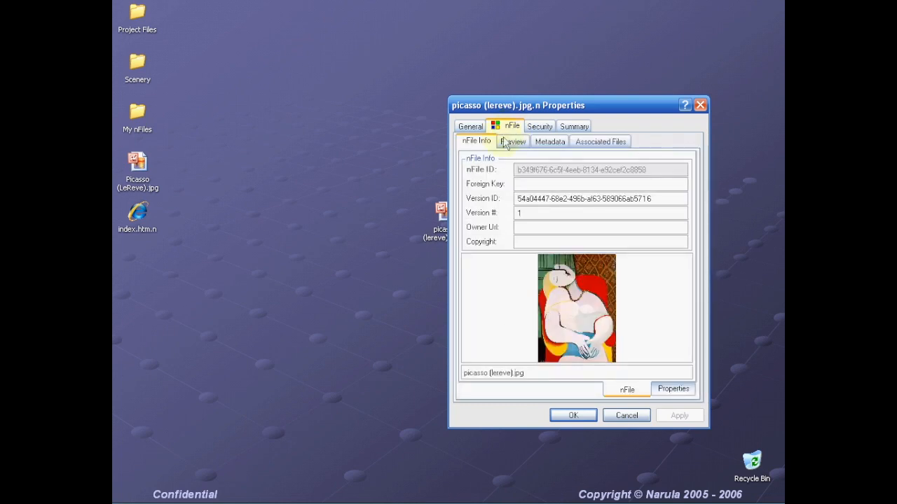
pyautogui.click(510, 145)
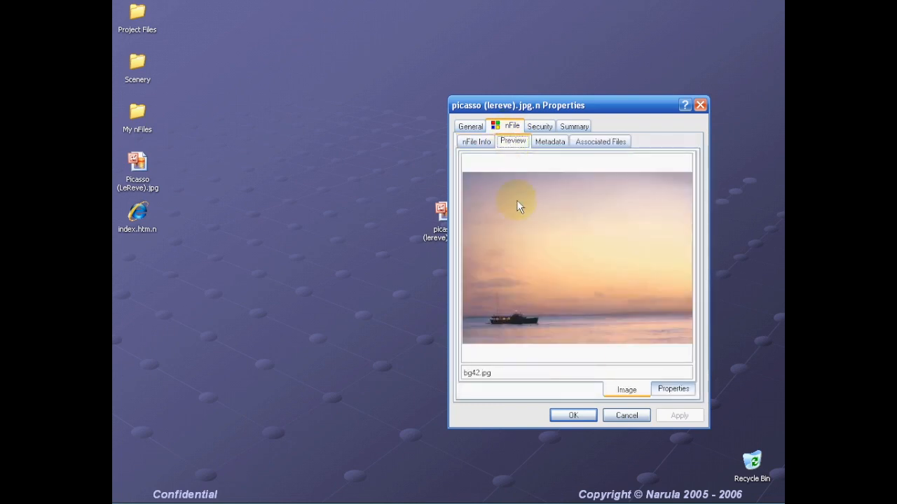
pyautogui.click(559, 145)
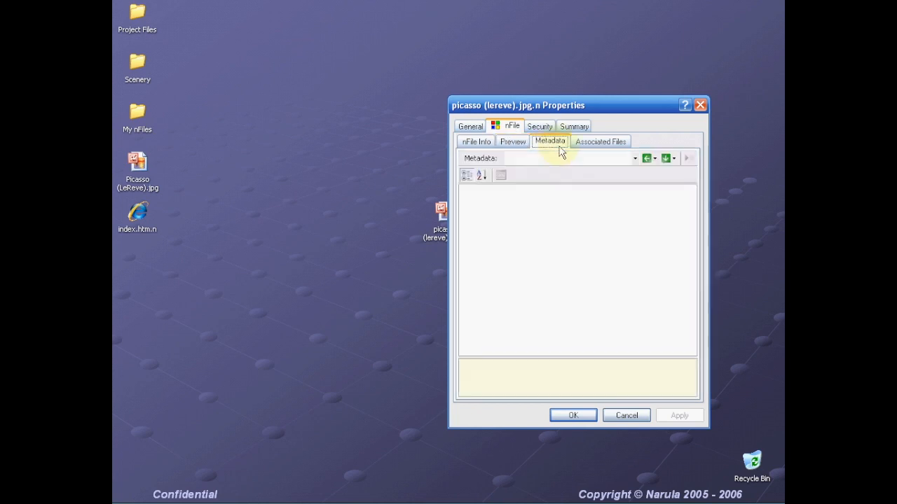
pyautogui.click(594, 145)
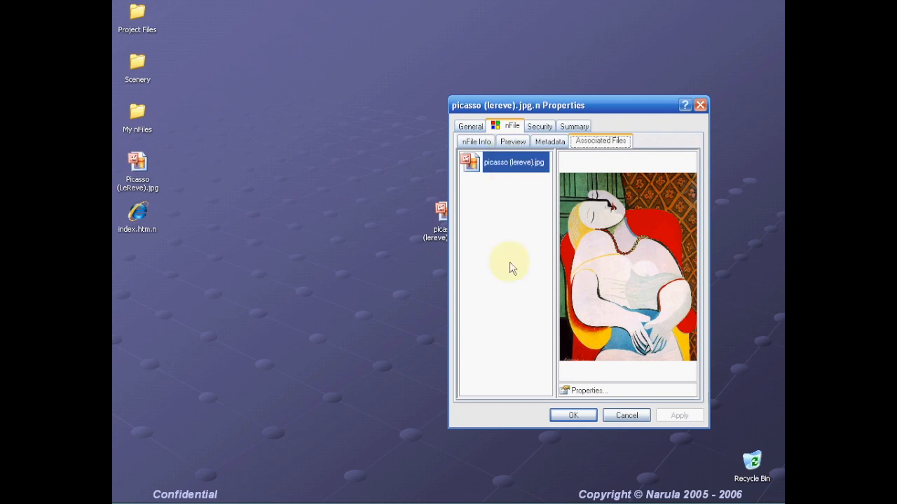
pyautogui.click(627, 415)
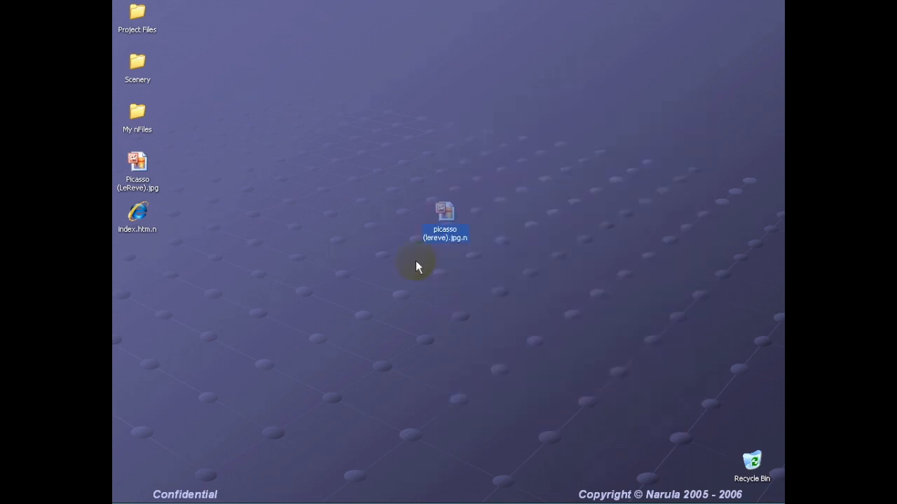
# - Open the Scenery folder, narrowed to two columns and moved up the screen
pyautogui.moveTo(139, 132)
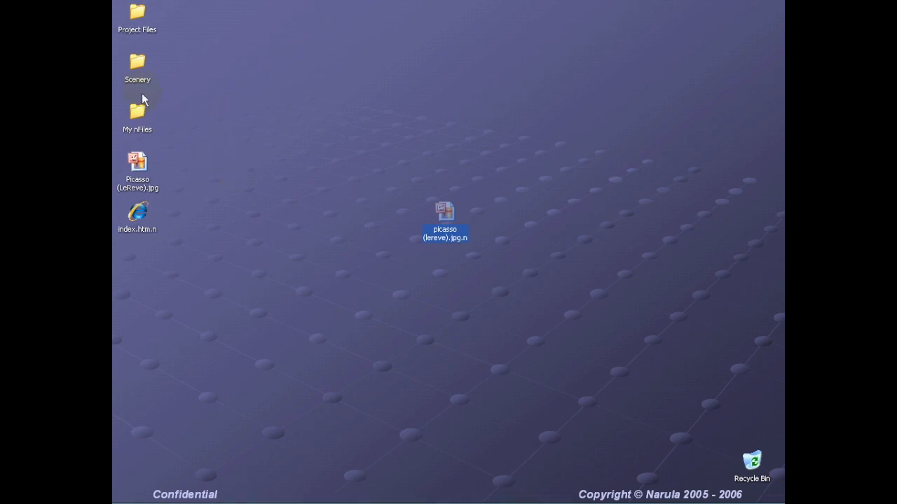
pyautogui.doubleClick(141, 66)
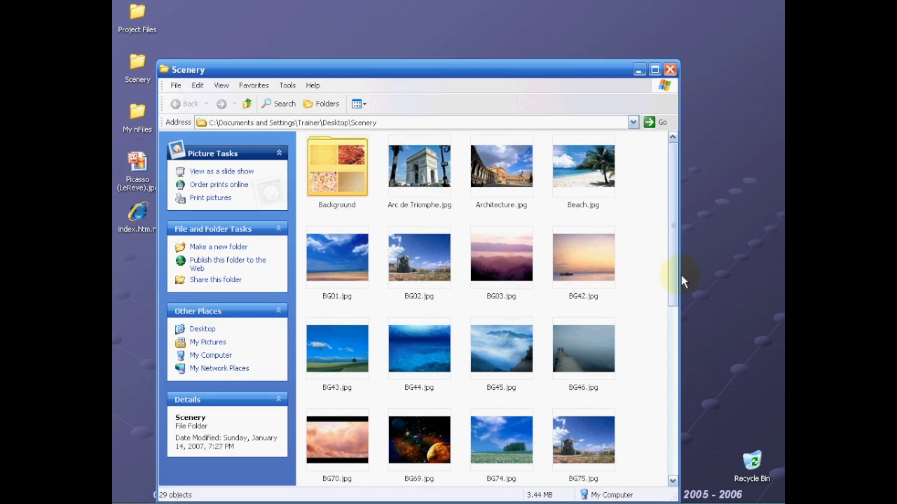
pyautogui.moveTo(679, 253); pyautogui.dragTo(678, 254)
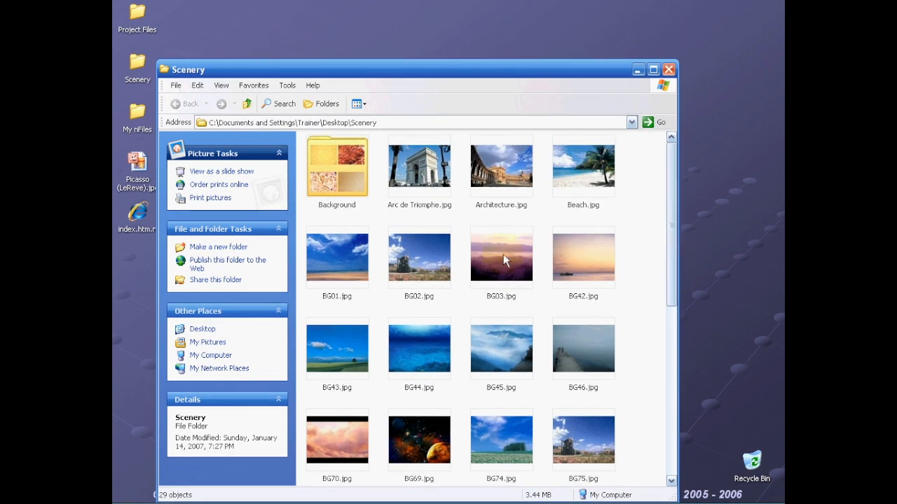
pyautogui.moveTo(504, 261); pyautogui.dragTo(402, 254)
pyautogui.moveTo(260, 69); pyautogui.dragTo(258, 26)
# - Drop Beach.jpg, BG01.jpg, BG02.jpg, Architecture.jpg and the Background folder onto the picasso nFile
pyautogui.click(281, 219)
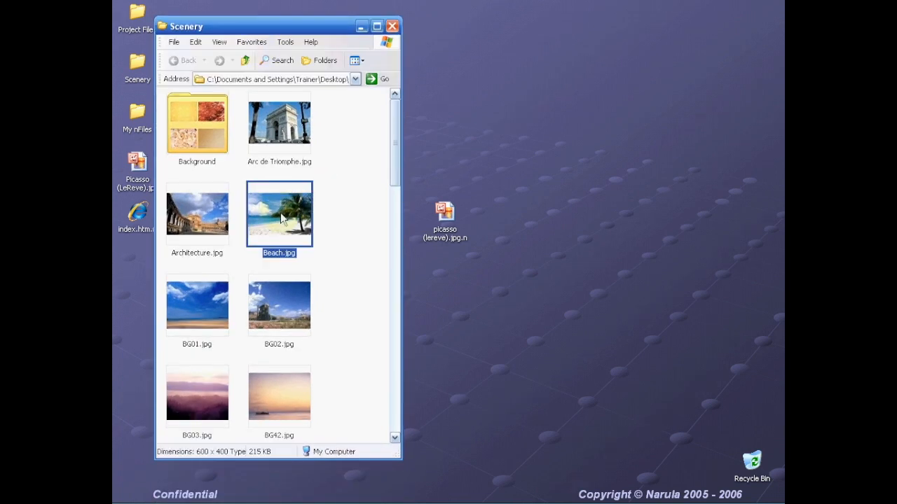
pyautogui.keyDown('ctrl'); pyautogui.click(197, 292); pyautogui.keyUp('ctrl')
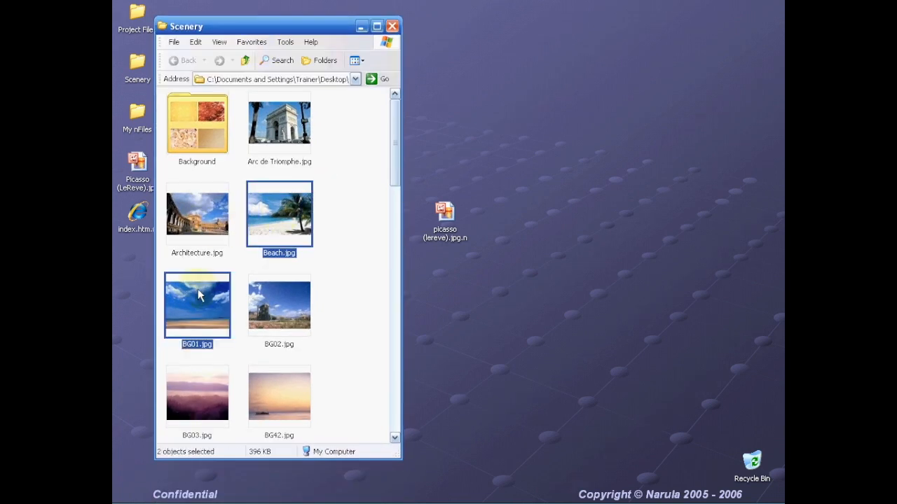
pyautogui.keyDown('ctrl'); pyautogui.click(263, 309); pyautogui.keyUp('ctrl')
pyautogui.keyDown('ctrl'); pyautogui.click(200, 227); pyautogui.keyUp('ctrl')
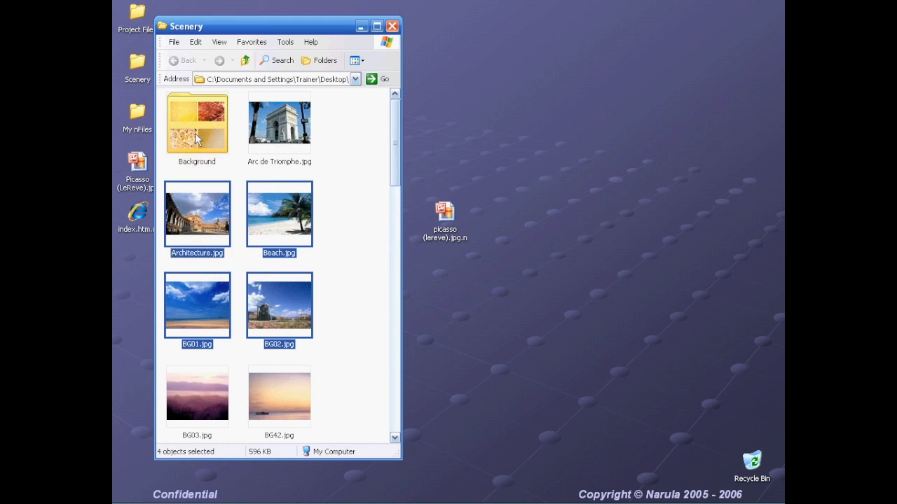
pyautogui.keyDown('ctrl'); pyautogui.click(195, 137); pyautogui.keyUp('ctrl')
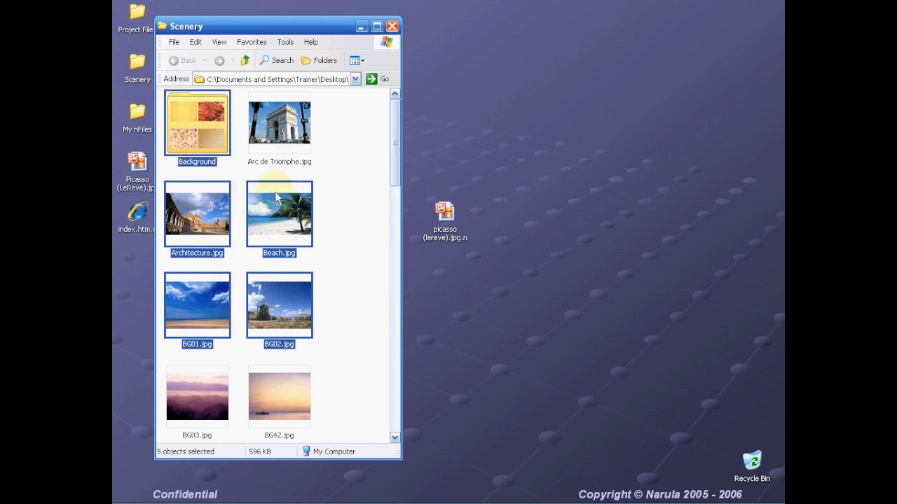
pyautogui.moveTo(197, 116); pyautogui.dragTo(447, 213)
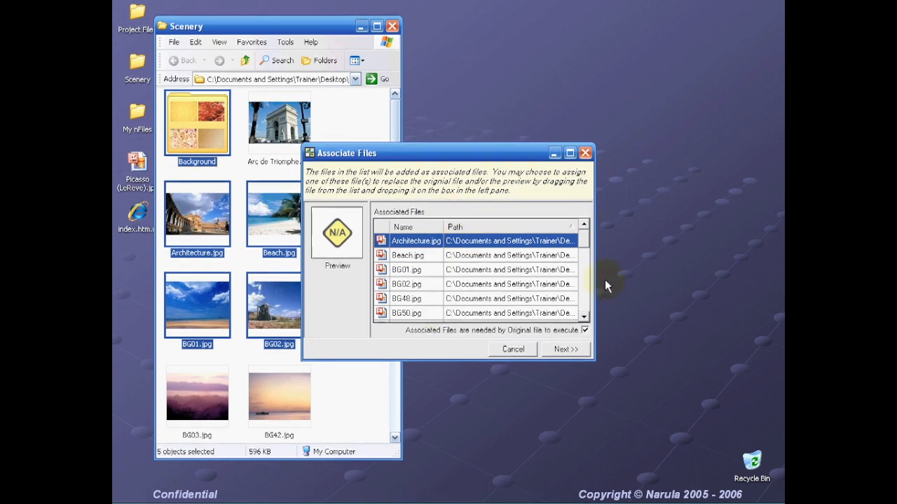
# - Widen the association list to full paths and try Beach.jpg, then Architecture.jpg, as preview
pyautogui.moveTo(594, 284); pyautogui.dragTo(720, 276)
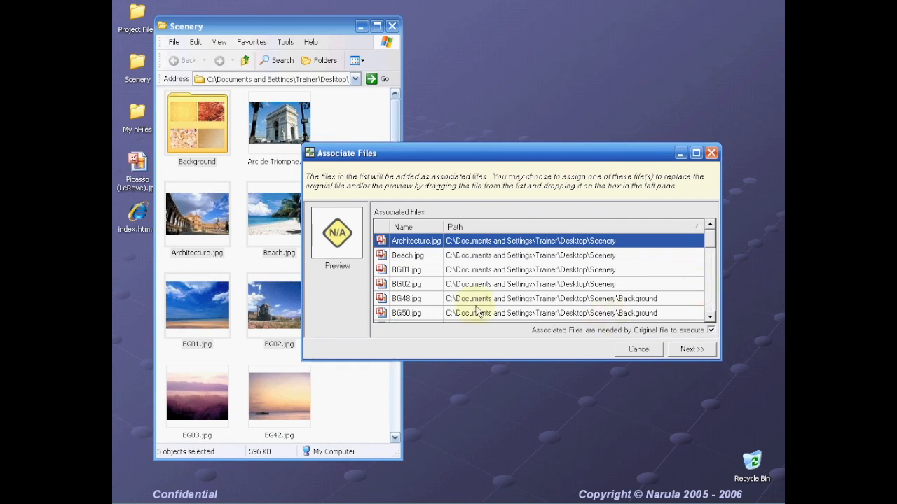
pyautogui.click(401, 257)
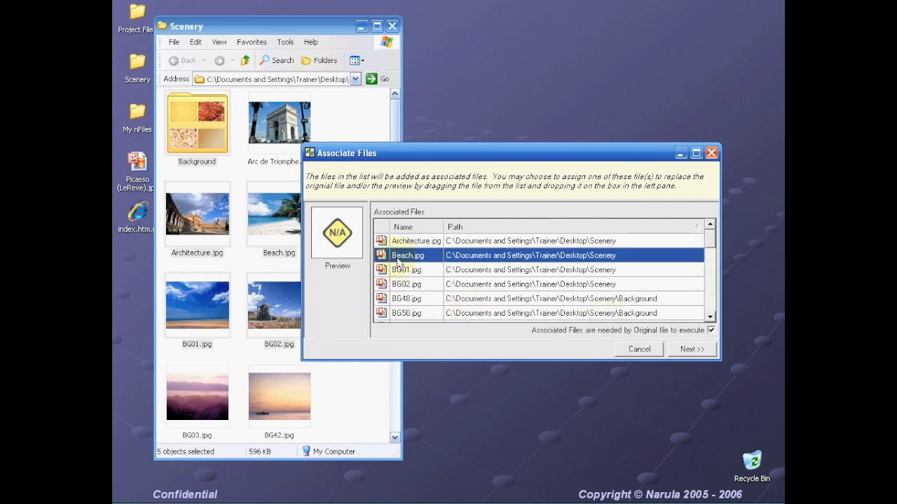
pyautogui.moveTo(403, 262); pyautogui.dragTo(345, 239)
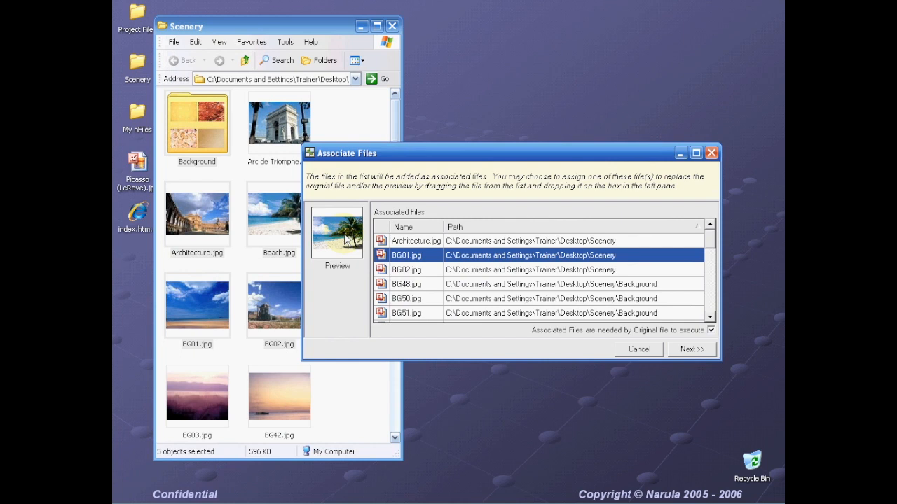
pyautogui.click(409, 243)
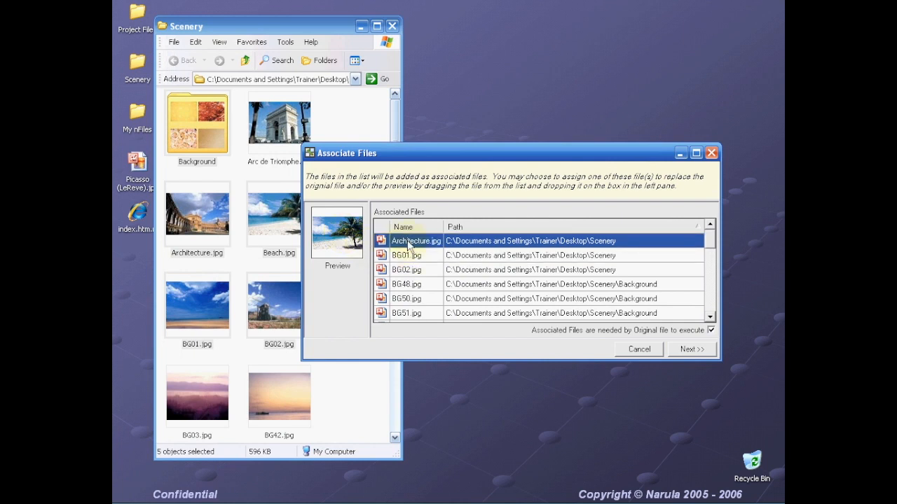
pyautogui.moveTo(364, 247); pyautogui.dragTo(343, 250)
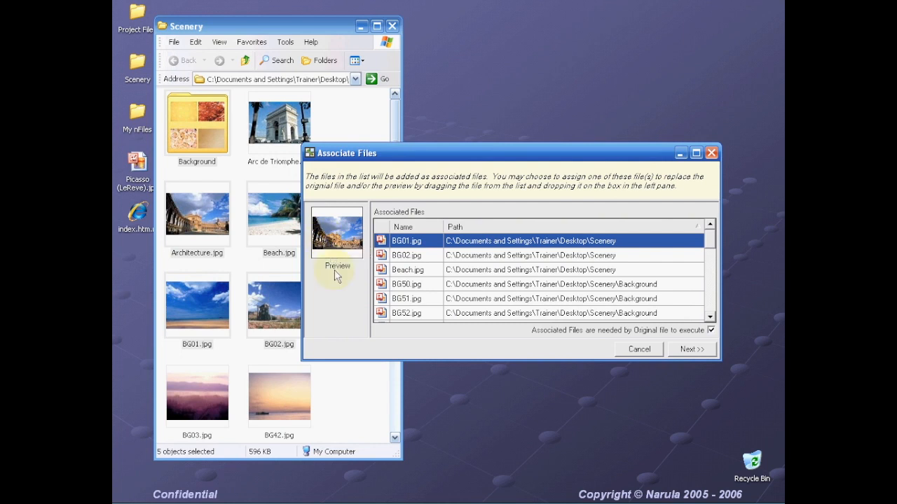
# - Remove the trial preview image, confirm the associations with Next >>, and close Scenery
pyautogui.rightClick(344, 240)
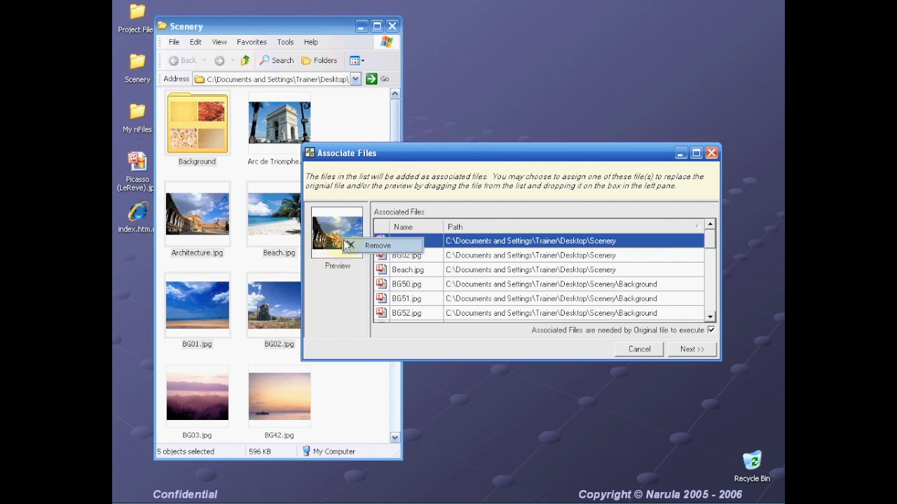
pyautogui.click(350, 246)
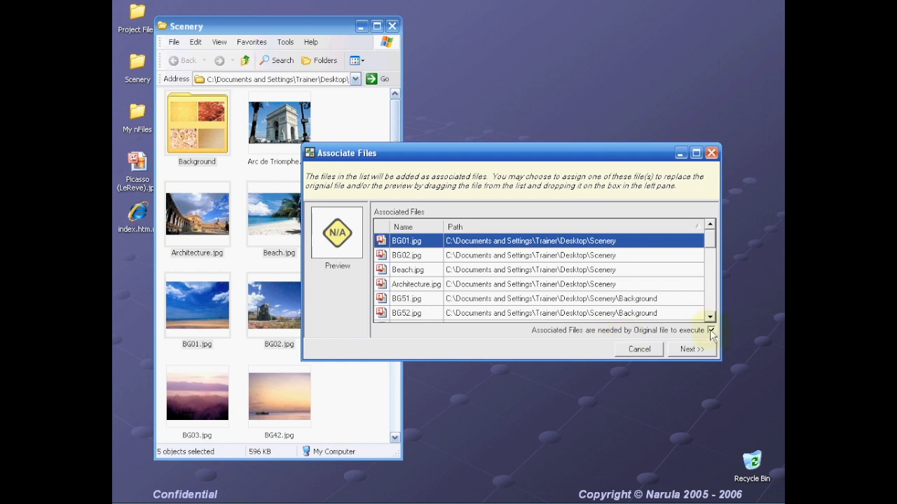
pyautogui.click(685, 354)
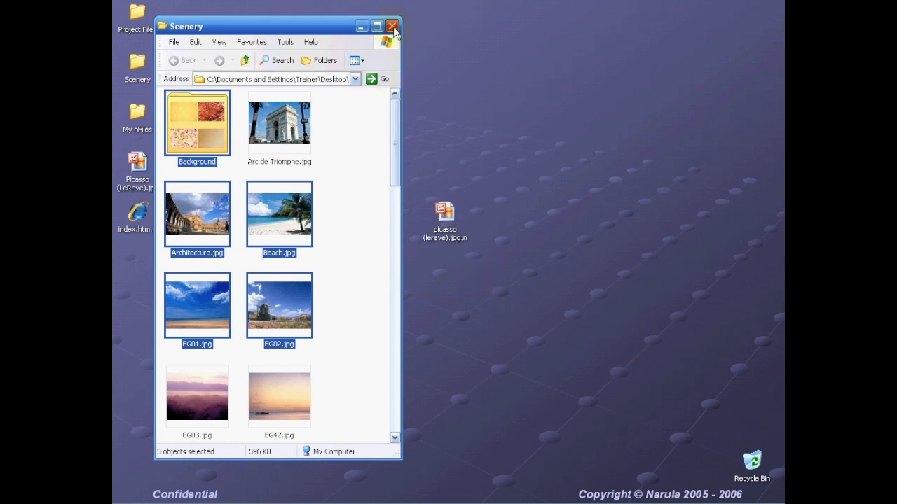
pyautogui.click(393, 28)
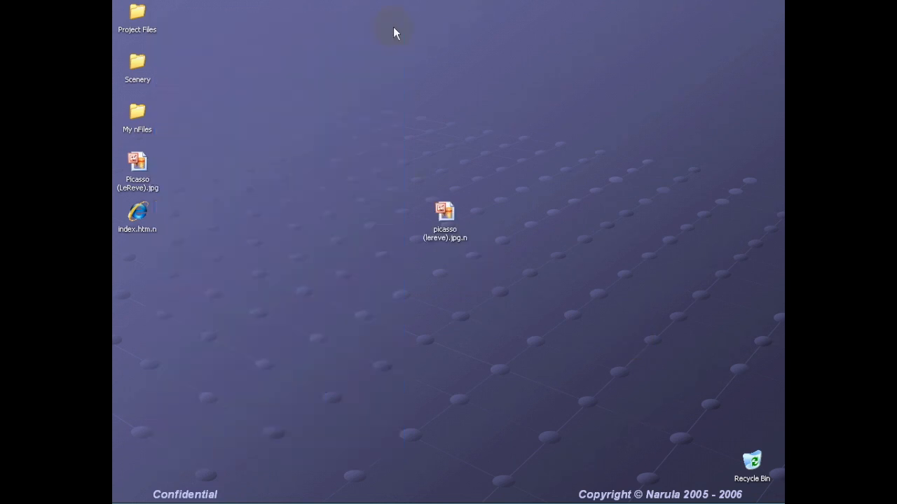
# - Open the updated picasso (lereve).jpg.n nFile, then bring up its Properties
pyautogui.doubleClick(441, 220)
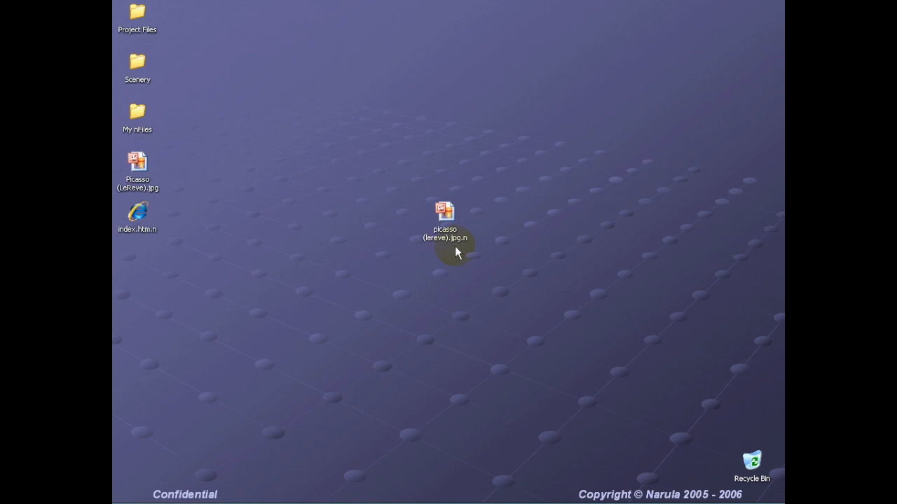
pyautogui.click(445, 210)
pyautogui.rightClick(445, 210)
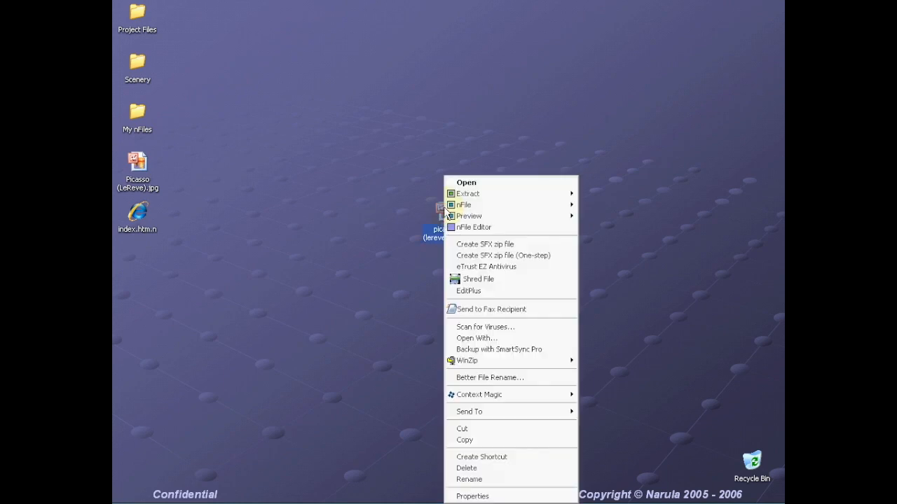
pyautogui.click(479, 496)
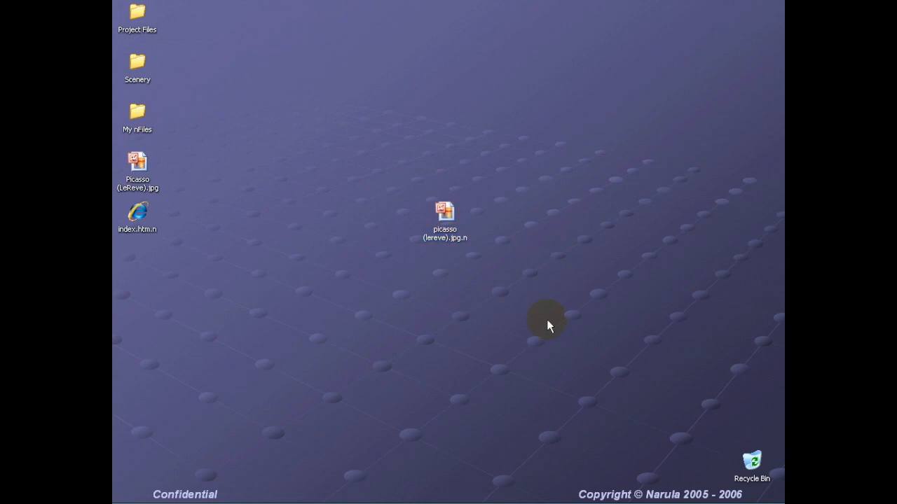
# - Show the nFile's Associated Files and expand the Scenery and Background folders
pyautogui.moveTo(554, 183); pyautogui.dragTo(548, 117)
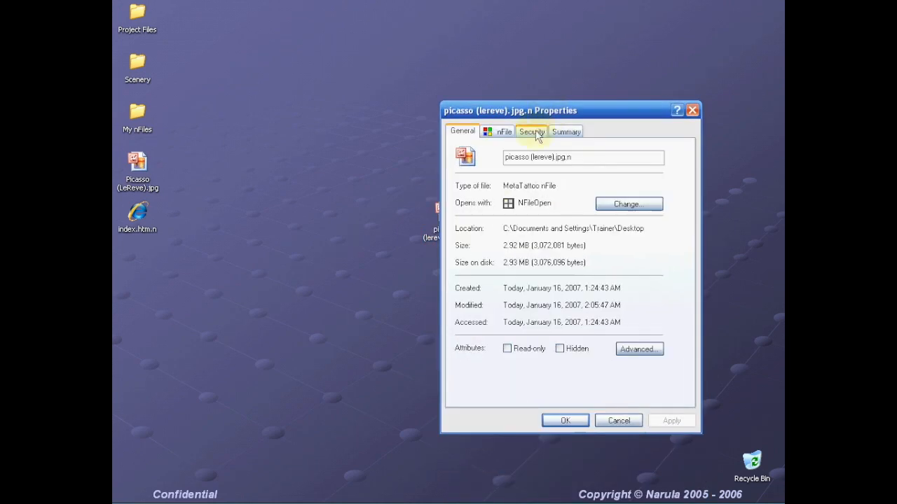
pyautogui.click(505, 131)
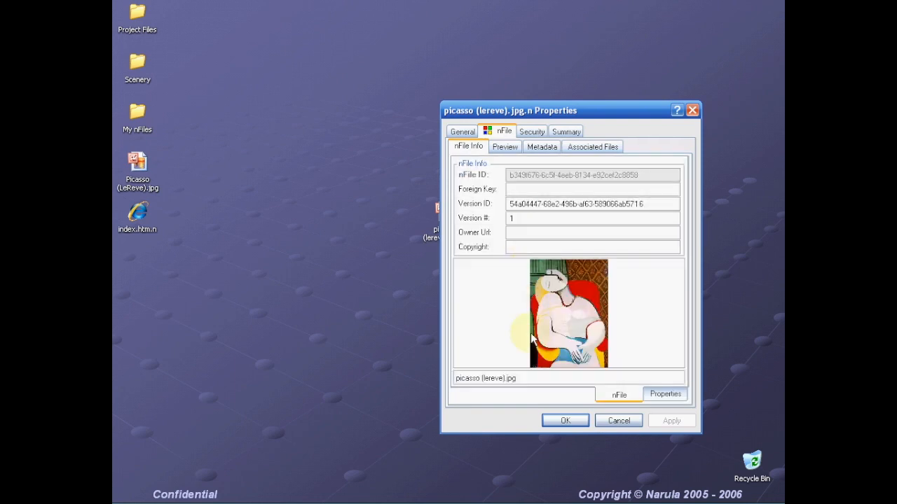
pyautogui.click(503, 147)
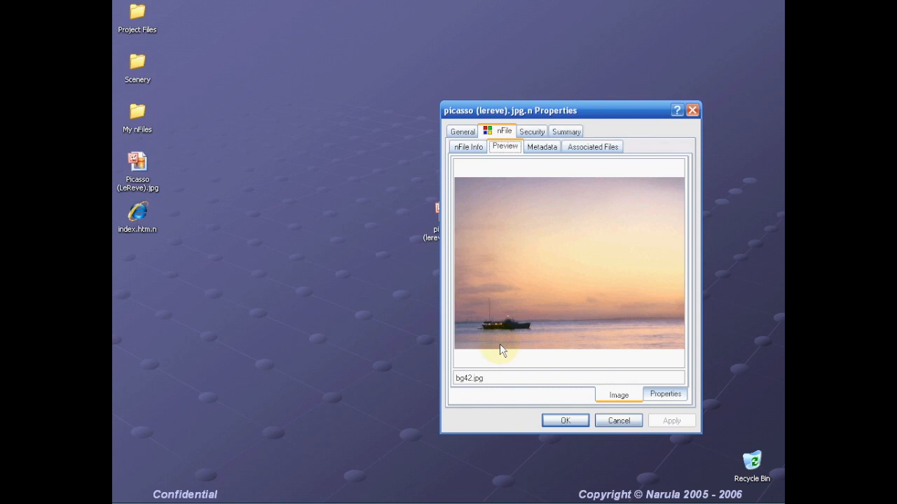
pyautogui.click(583, 147)
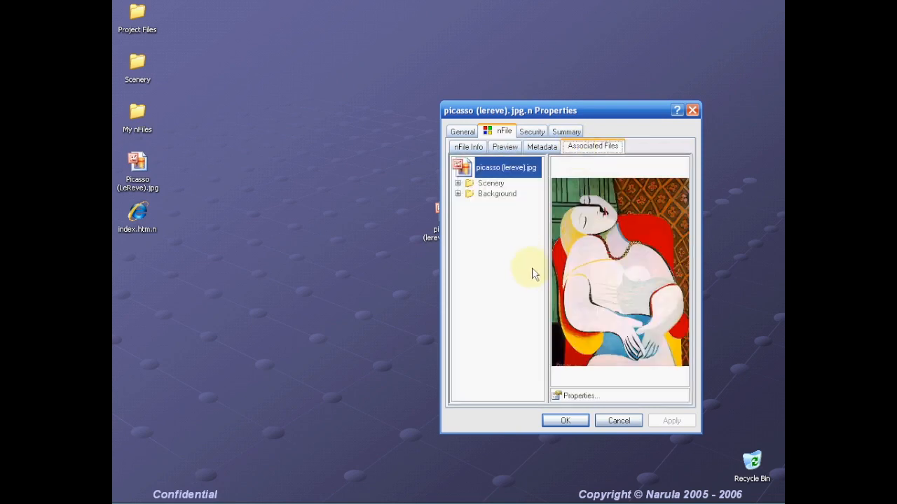
pyautogui.click(484, 185)
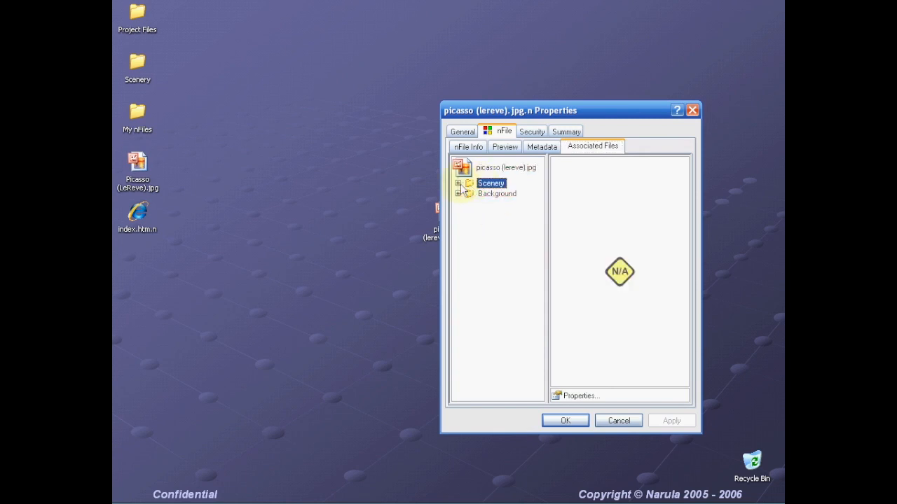
pyautogui.click(458, 183)
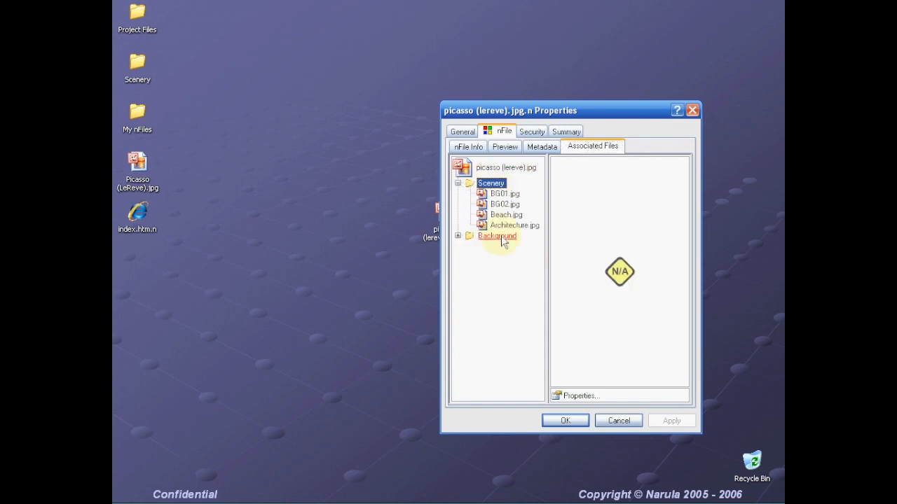
pyautogui.click(457, 236)
# - Delete Thumbs.db from the Background folder and confirm with Yes
pyautogui.moveTo(542, 250); pyautogui.dragTo(536, 326)
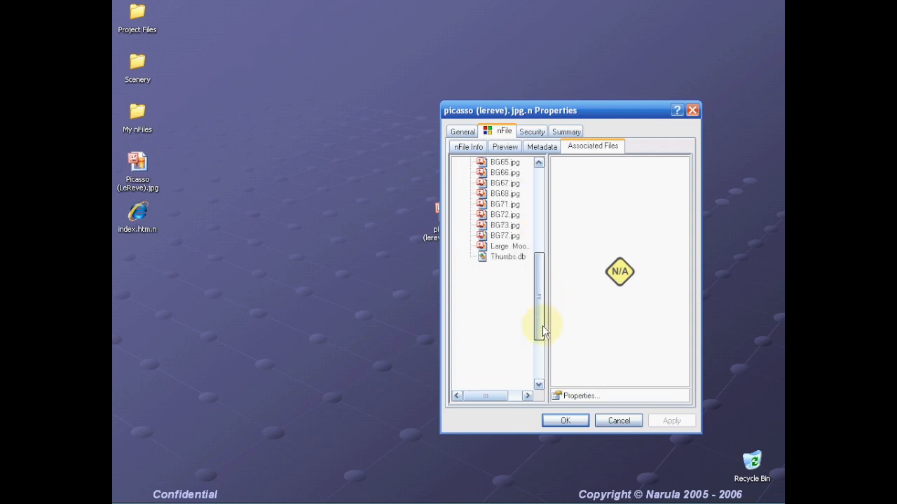
pyautogui.rightClick(508, 257)
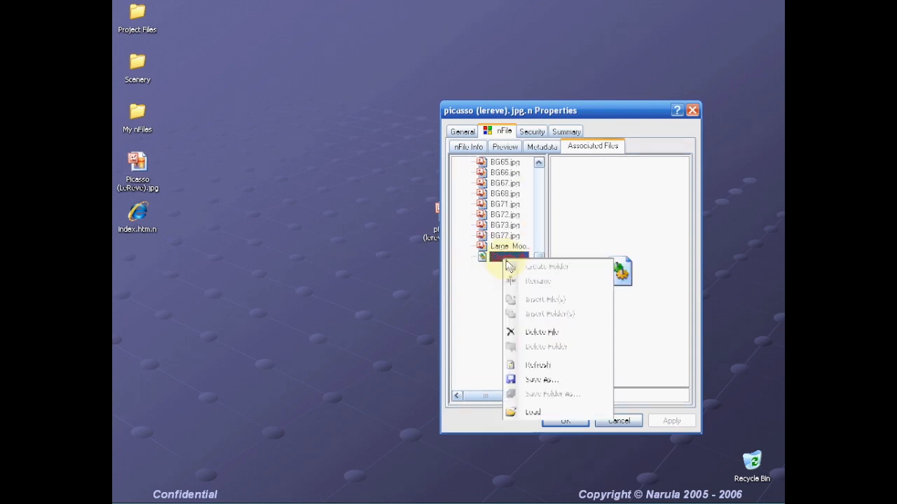
pyautogui.click(538, 335)
pyautogui.click(429, 299)
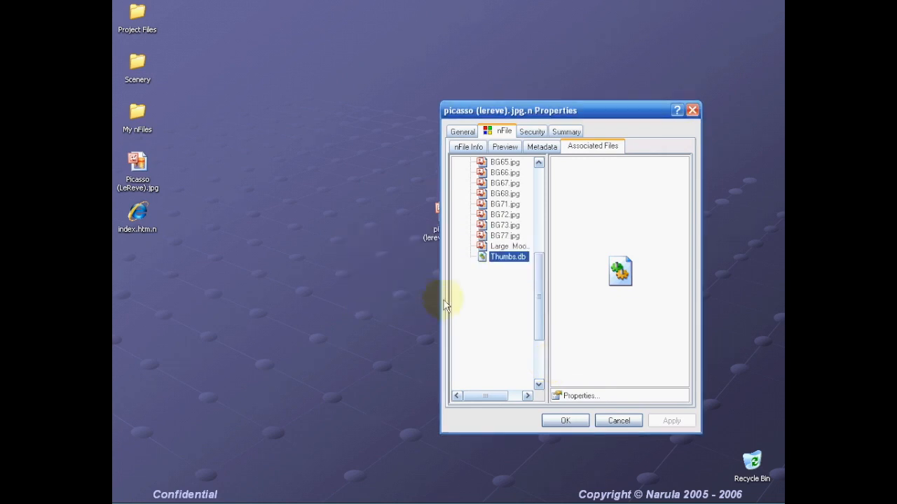
# - Preview BG66.jpg and BG51.jpg, then collapse the Background and Scenery folders
pyautogui.moveTo(536, 286); pyautogui.dragTo(538, 200)
pyautogui.click(503, 239)
pyautogui.click(505, 214)
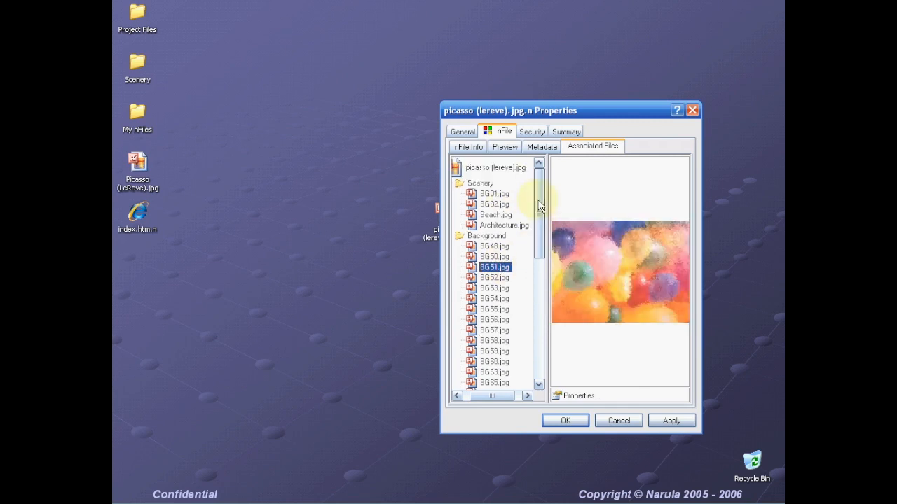
pyautogui.click(492, 237)
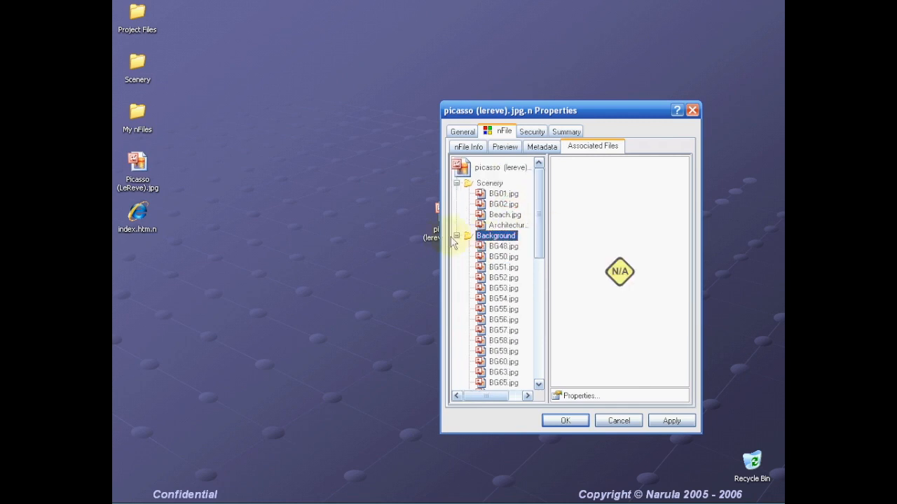
pyautogui.click(456, 236)
pyautogui.click(457, 183)
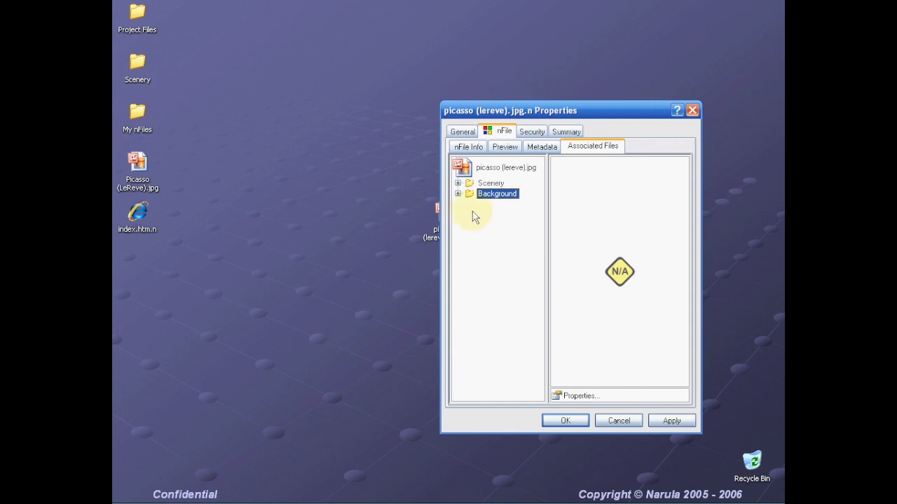
# - Reposition the Properties window, re-expand Background and bring up BG51.jpg's actions
pyautogui.press('Return')
pyautogui.moveTo(524, 110); pyautogui.dragTo(540, 68)
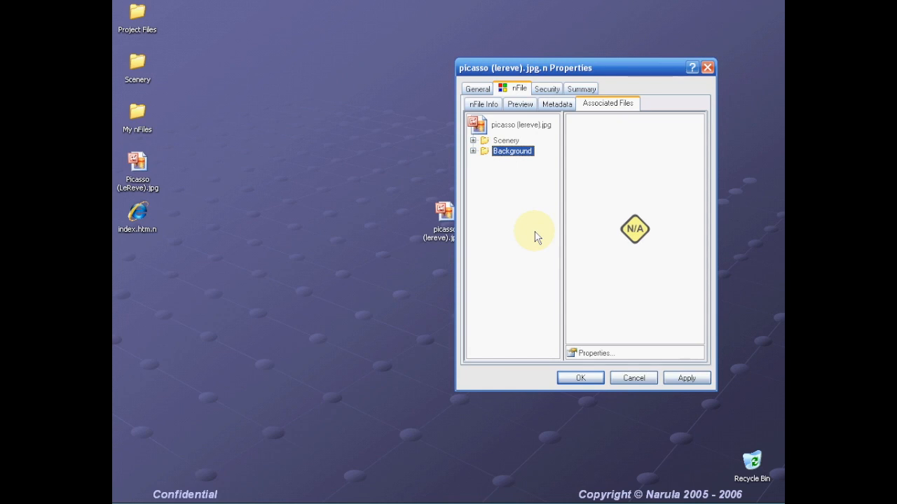
pyautogui.moveTo(520, 70); pyautogui.dragTo(546, 68)
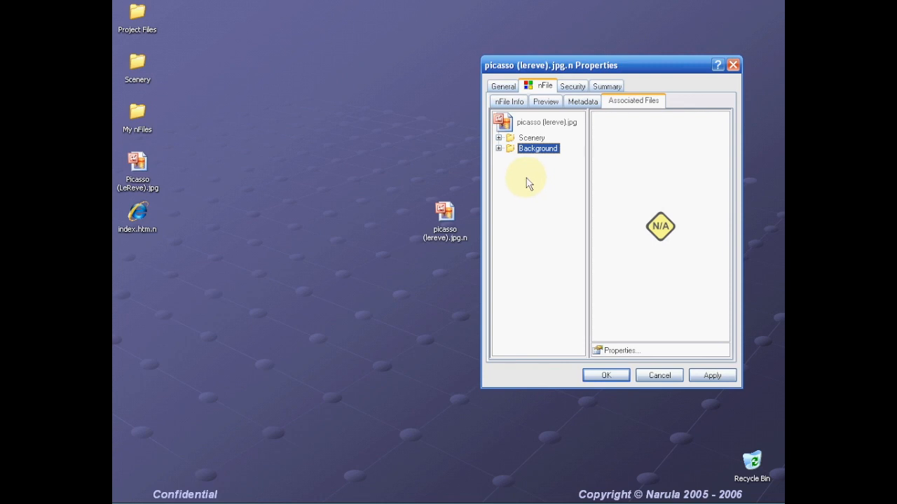
pyautogui.click(498, 148)
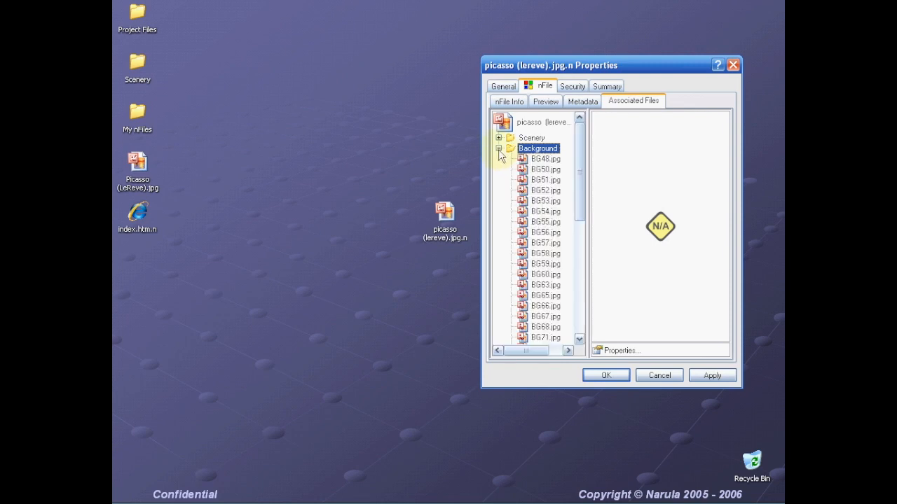
pyautogui.click(546, 181)
pyautogui.rightClick(554, 183)
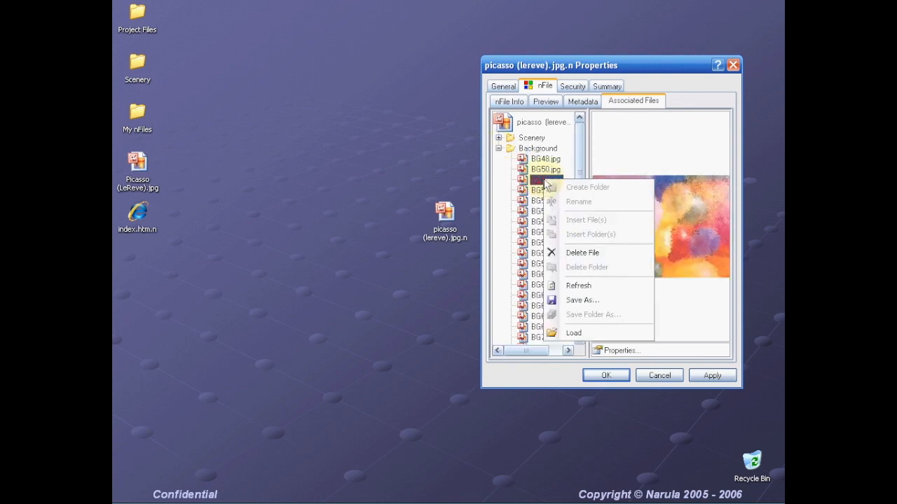
# - Save a copy of BG51.jpg to the Desktop and move its icon toward the centre
pyautogui.click(573, 301)
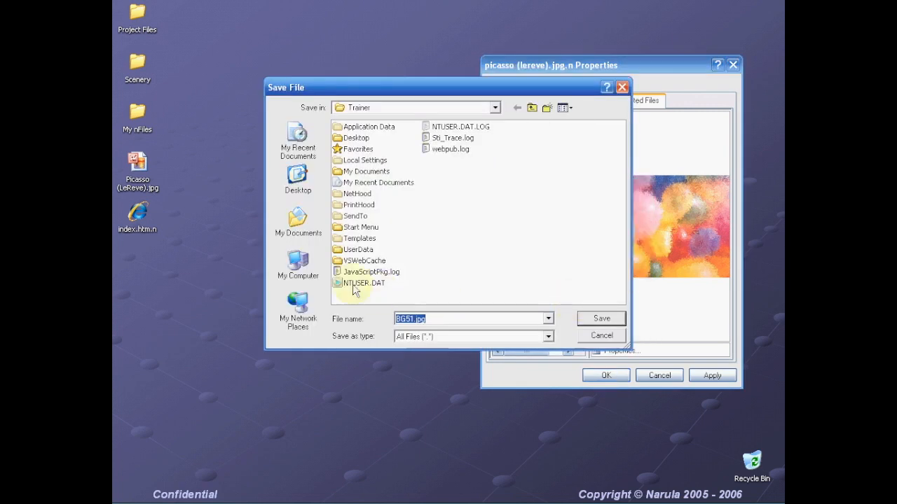
pyautogui.click(299, 186)
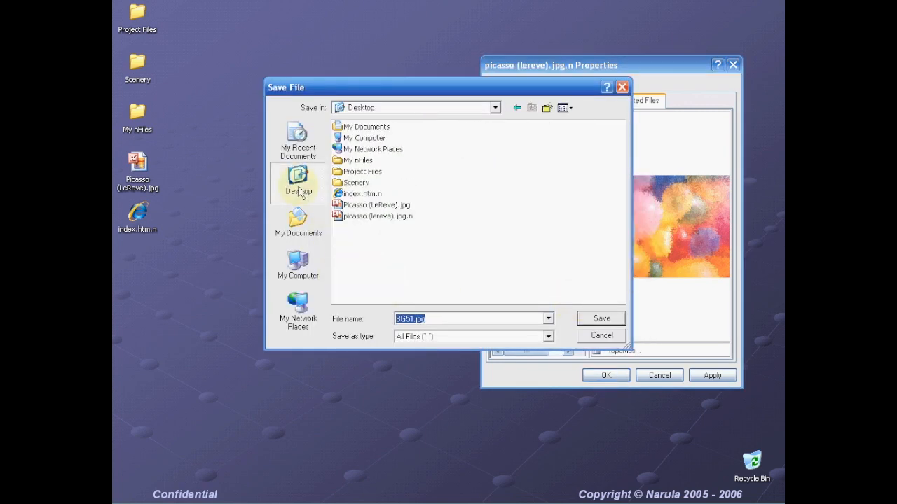
pyautogui.click(602, 319)
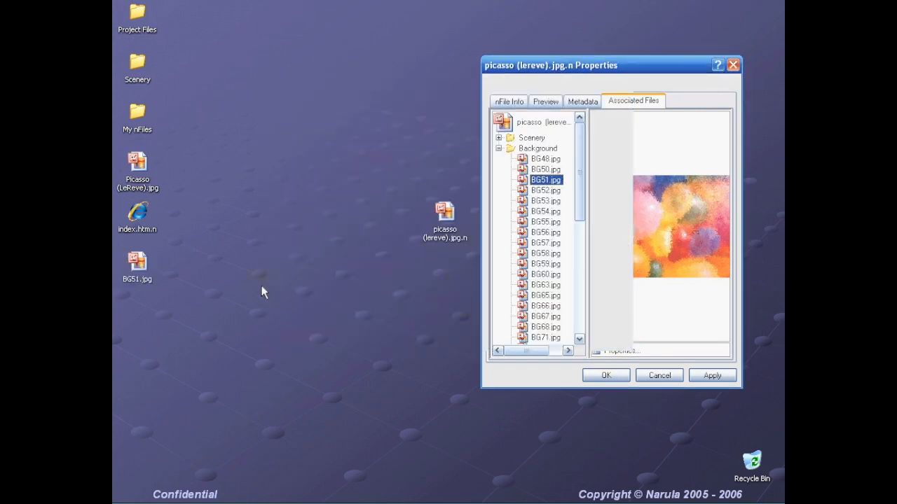
pyautogui.moveTo(146, 282); pyautogui.dragTo(351, 282)
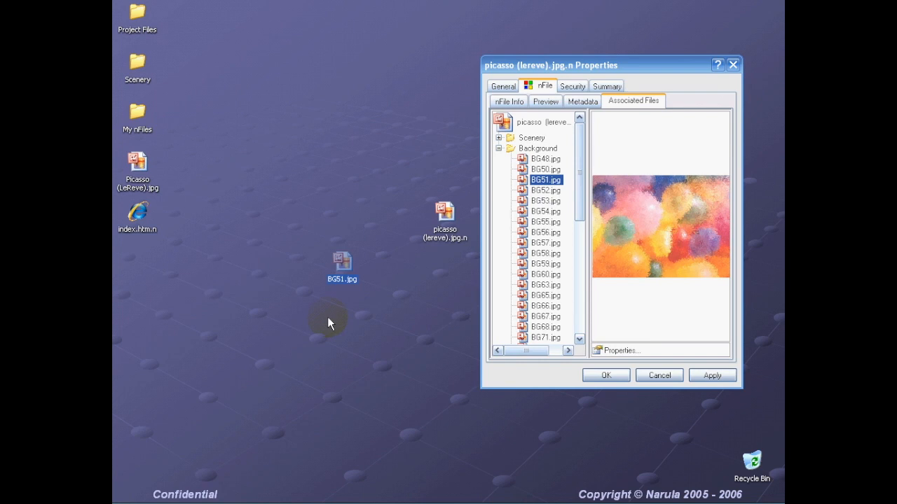
# - Close the picasso nFile's Properties, answering Yes to save the changes
pyautogui.click(498, 149)
pyautogui.rightClick(527, 151)
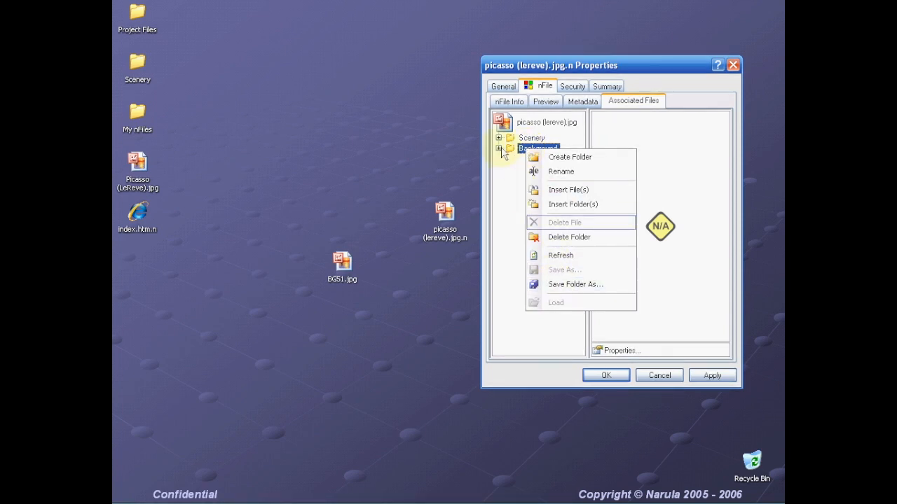
pyautogui.click(498, 149)
pyautogui.click(498, 149)
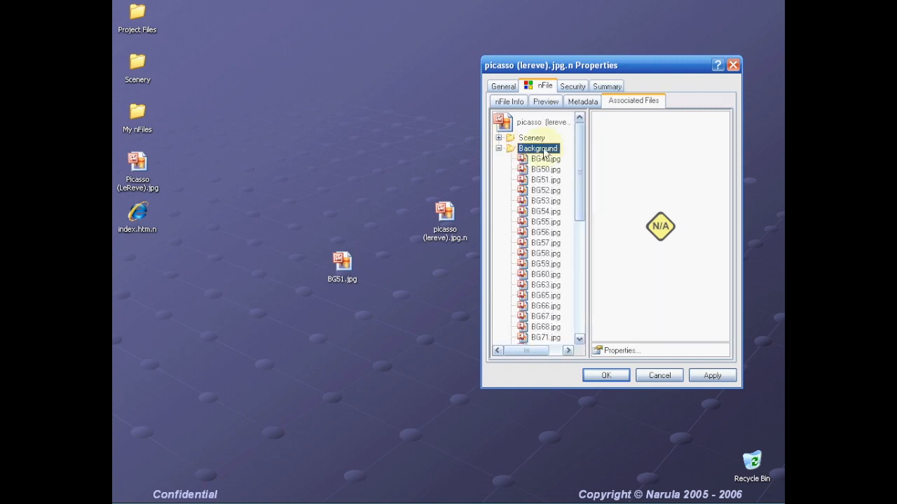
pyautogui.click(733, 65)
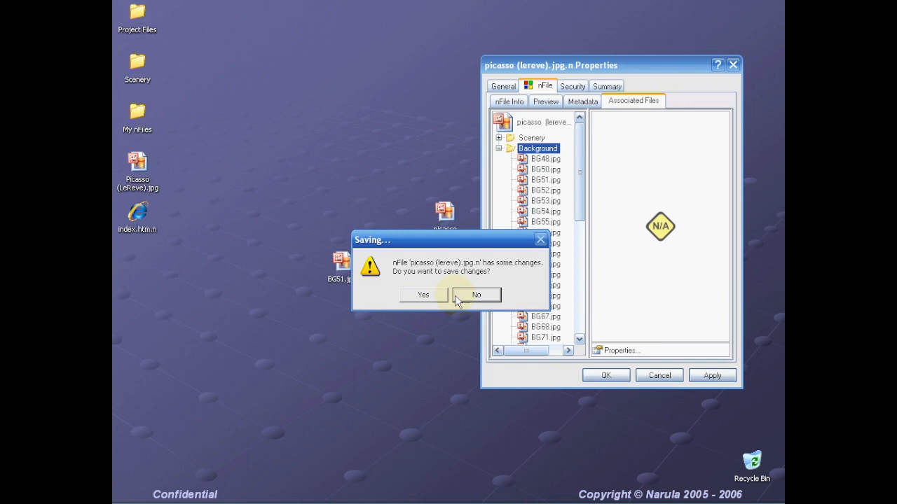
pyautogui.click(440, 296)
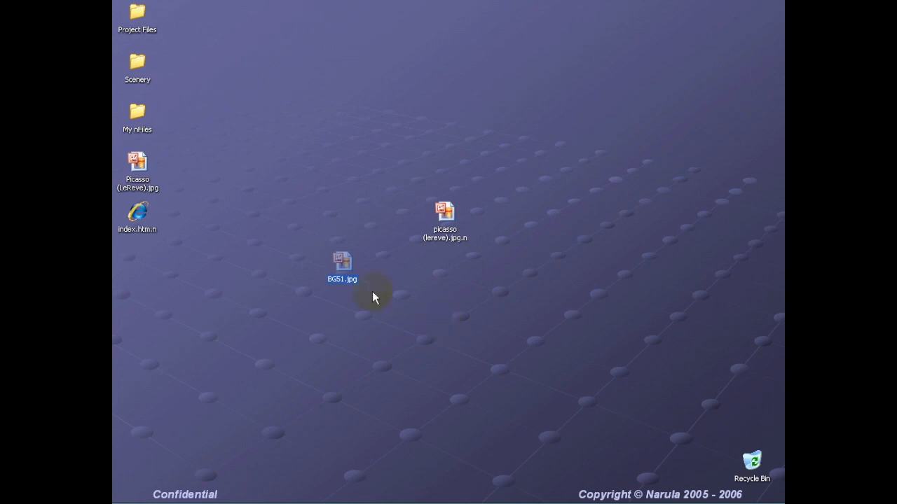
# - Recycle BG51.jpg, create a desktop folder named output, and line the picasso nFile up beside it
pyautogui.moveTo(343, 267); pyautogui.dragTo(751, 462)
pyautogui.moveTo(445, 214); pyautogui.dragTo(292, 121)
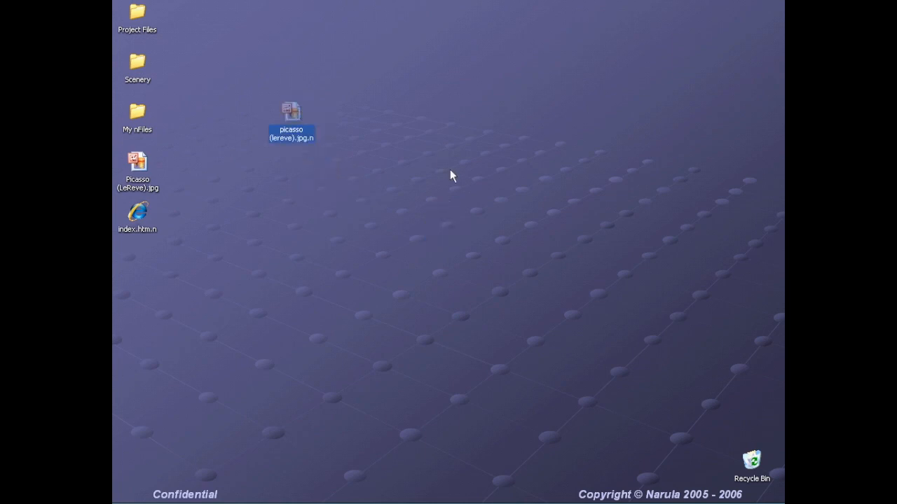
pyautogui.rightClick(447, 167)
pyautogui.moveTo(520, 249)
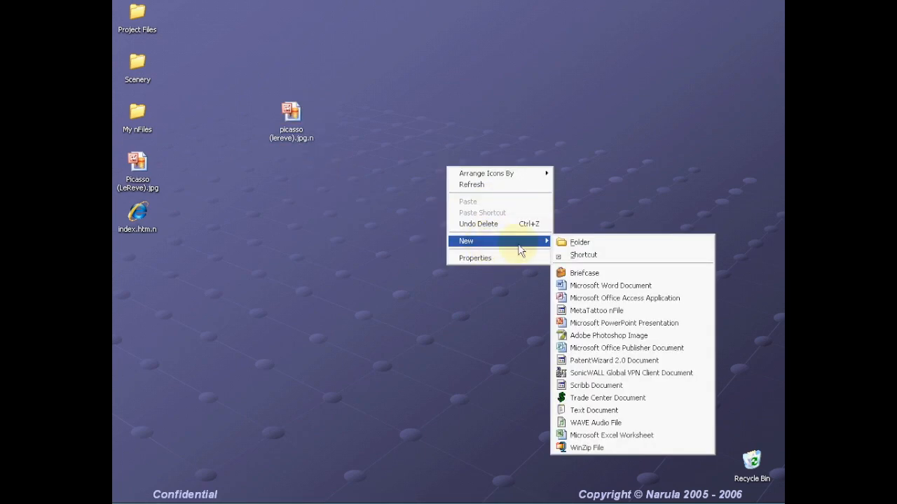
pyautogui.click(573, 242)
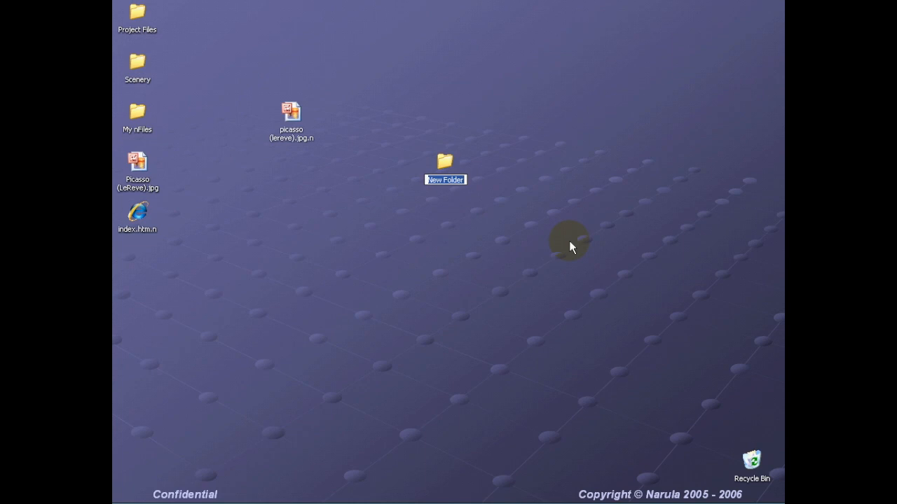
pyautogui.write('output')
pyautogui.press('Return')
pyautogui.moveTo(290, 114); pyautogui.dragTo(306, 171)
pyautogui.moveTo(294, 171)
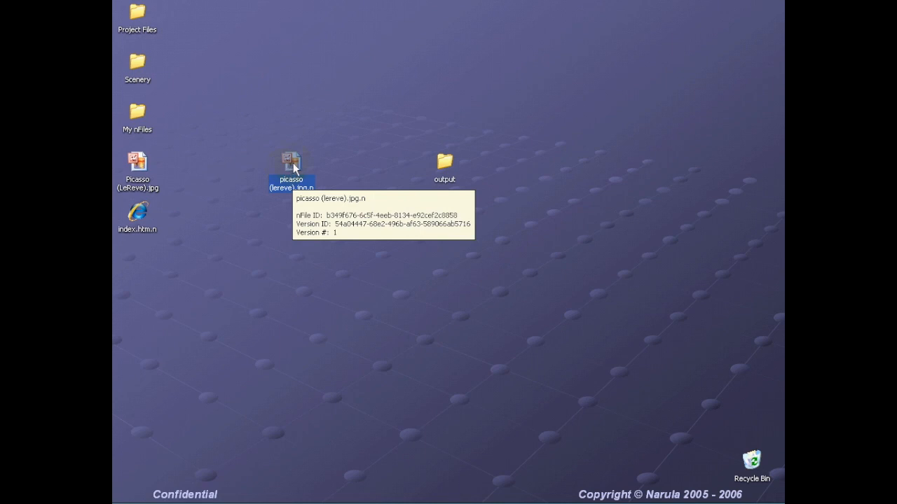
# - Right-drag the picasso nFile onto output and choose Extract > Preview to extract only its preview
pyautogui.rightClick(294, 167)
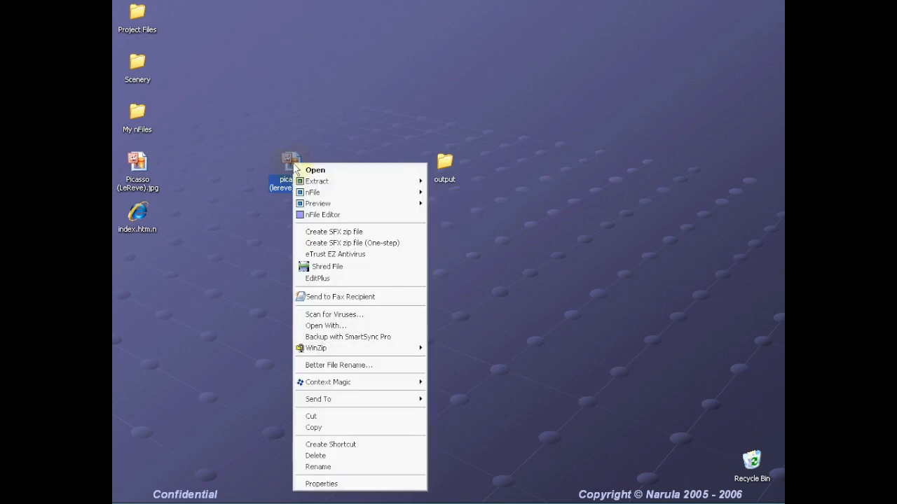
pyautogui.moveTo(308, 184)
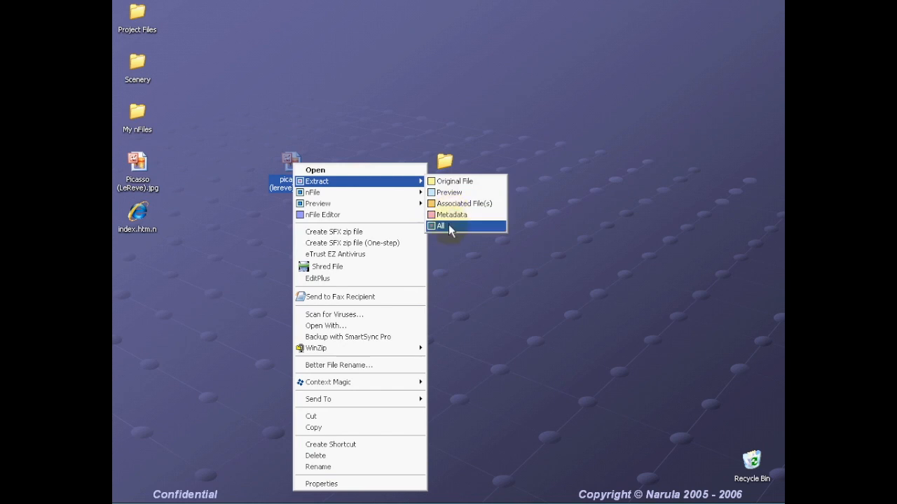
pyautogui.click(451, 249)
pyautogui.moveTo(281, 166); pyautogui.dragTo(448, 170)
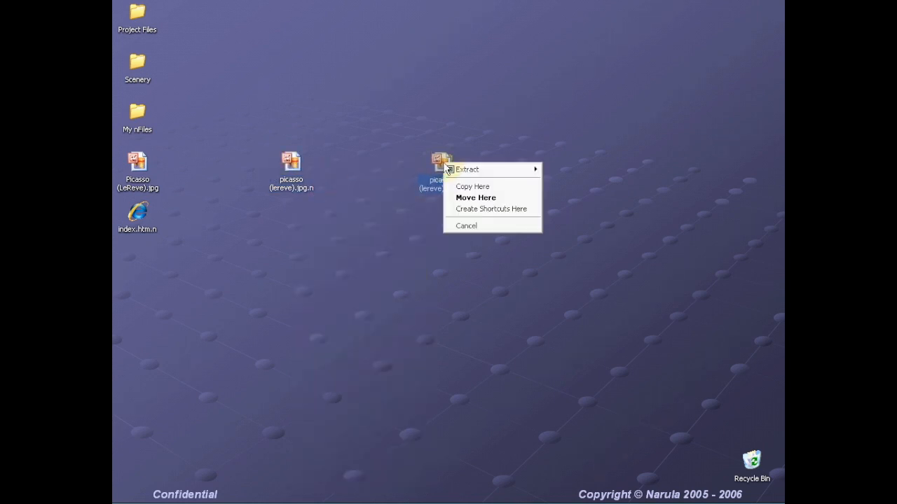
pyautogui.moveTo(450, 169)
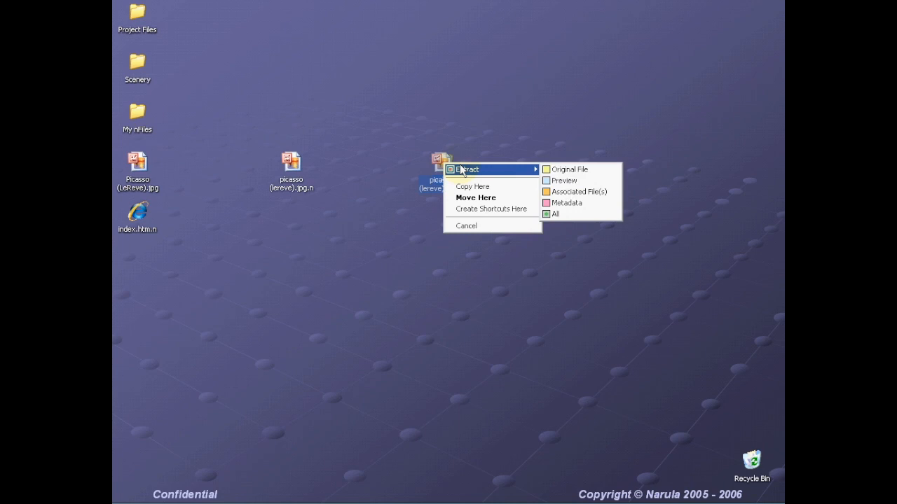
pyautogui.click(577, 181)
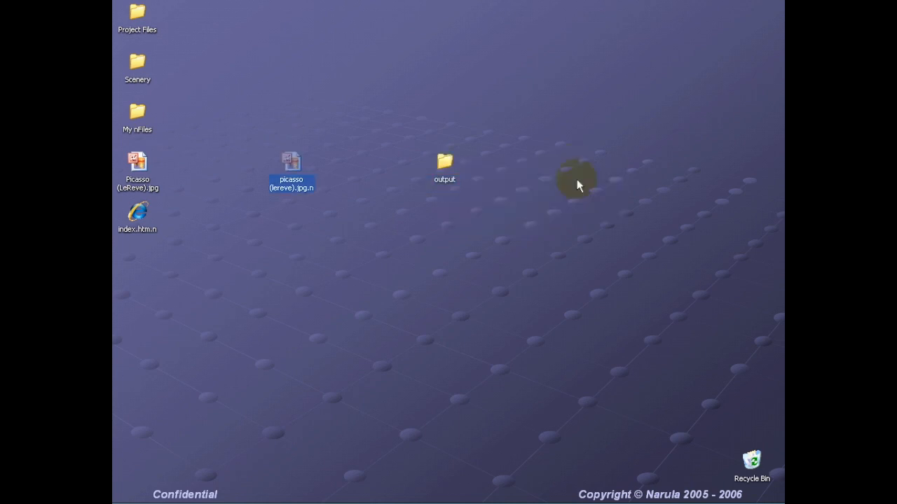
pyautogui.doubleClick(447, 165)
# - Switch the output folder window to Thumbnails view
pyautogui.moveTo(438, 103); pyautogui.dragTo(458, 19)
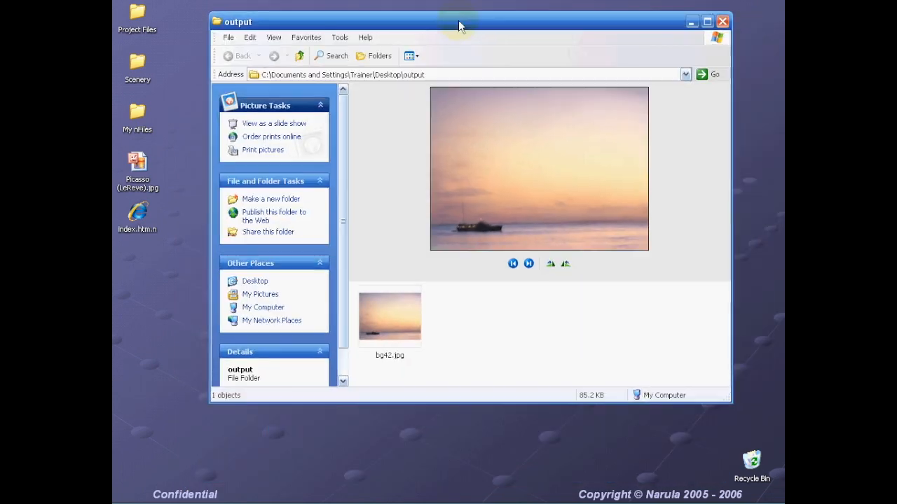
pyautogui.click(413, 56)
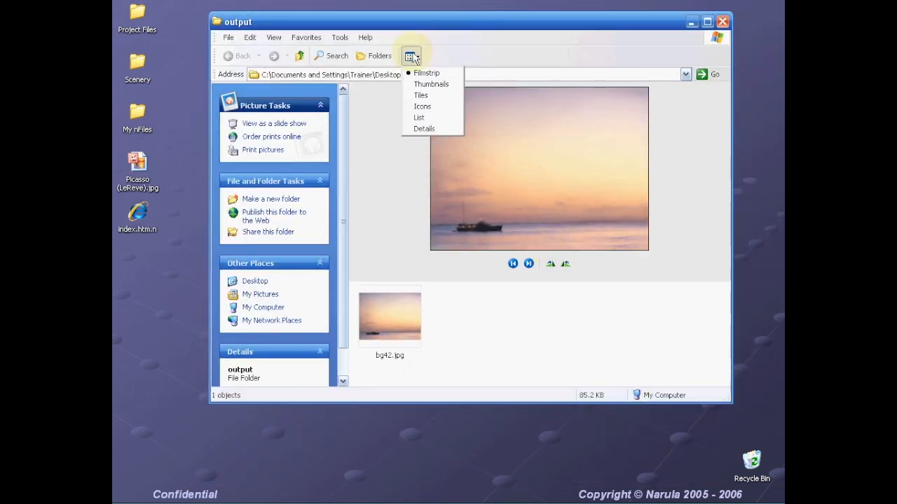
pyautogui.click(430, 84)
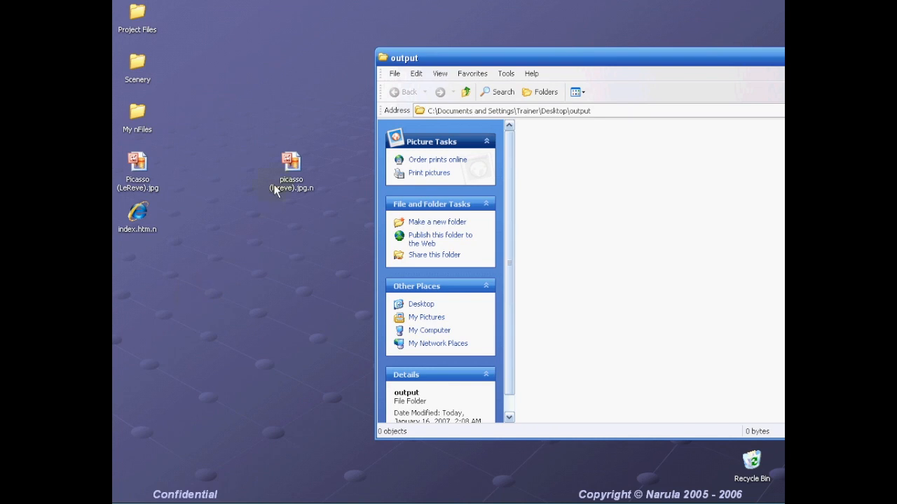
# - Drop the picasso nFile into output and choose Extract > All to unpack its contents
pyautogui.moveTo(294, 163); pyautogui.dragTo(580, 187)
pyautogui.moveTo(596, 191)
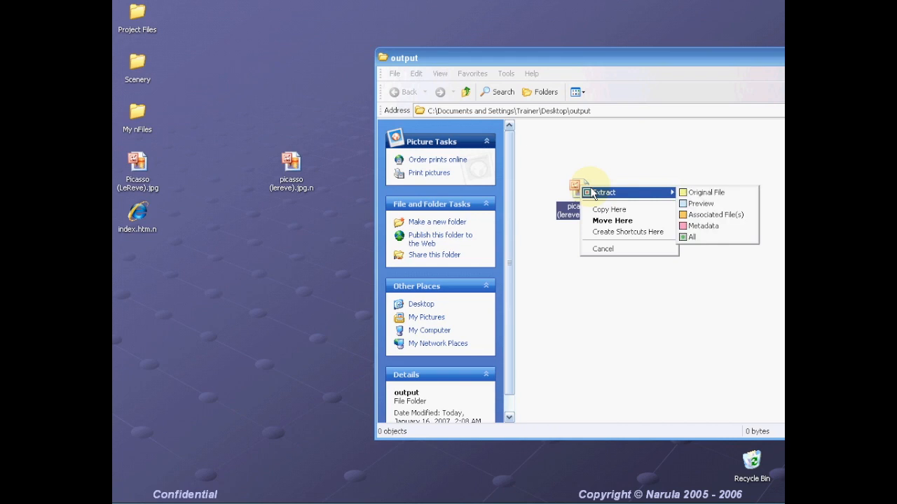
pyautogui.click(700, 238)
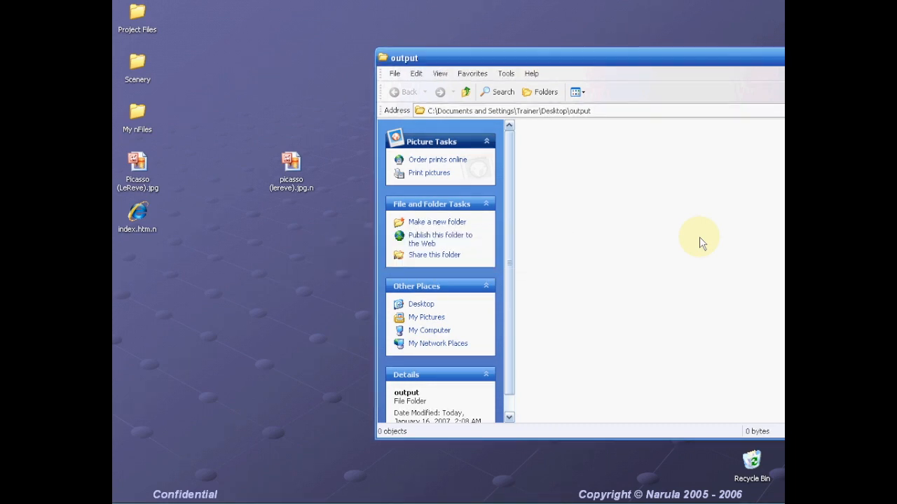
pyautogui.moveTo(655, 66); pyautogui.dragTo(567, 55)
pyautogui.click(714, 161)
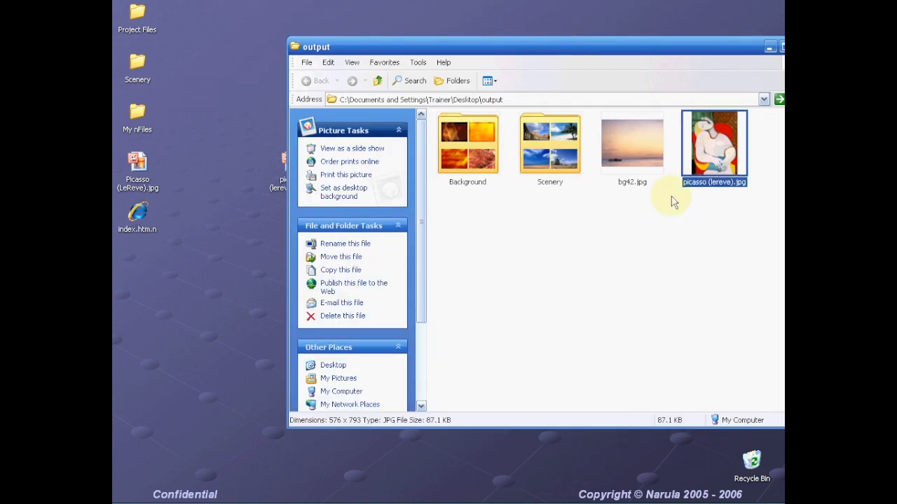
# - Select bg42.jpg and reposition the picasso (lereve).jpg.n nFile on the desktop
pyautogui.click(624, 165)
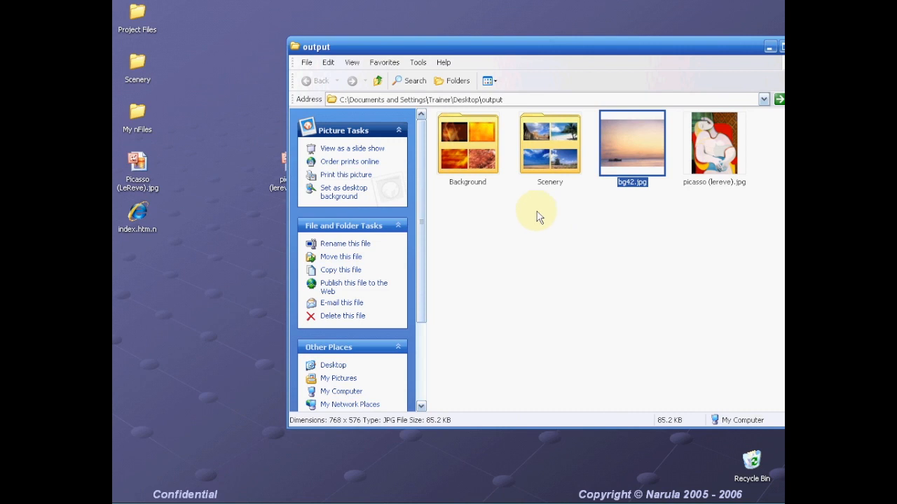
pyautogui.click(268, 187)
pyautogui.moveTo(268, 187); pyautogui.dragTo(238, 190)
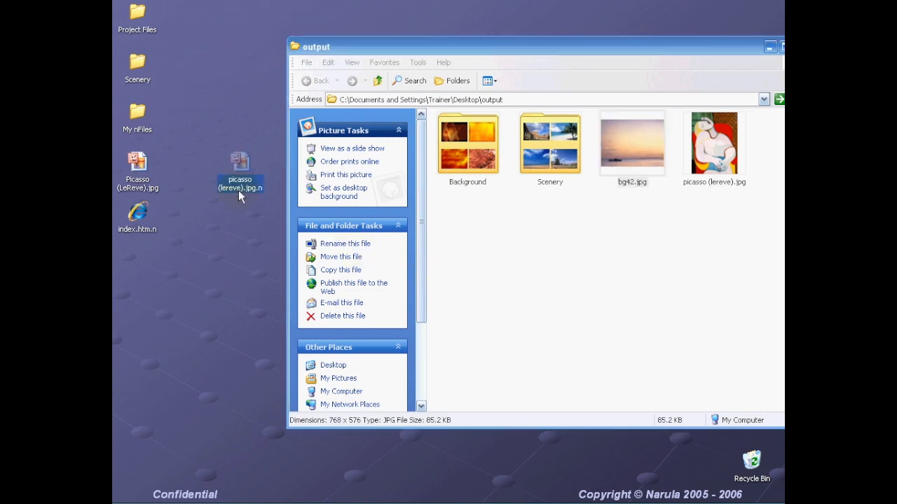
# - Drop index.htm.n into the output folder and extract only its metadata as index.htm.n.xml
pyautogui.click(136, 223)
pyautogui.moveTo(141, 224)
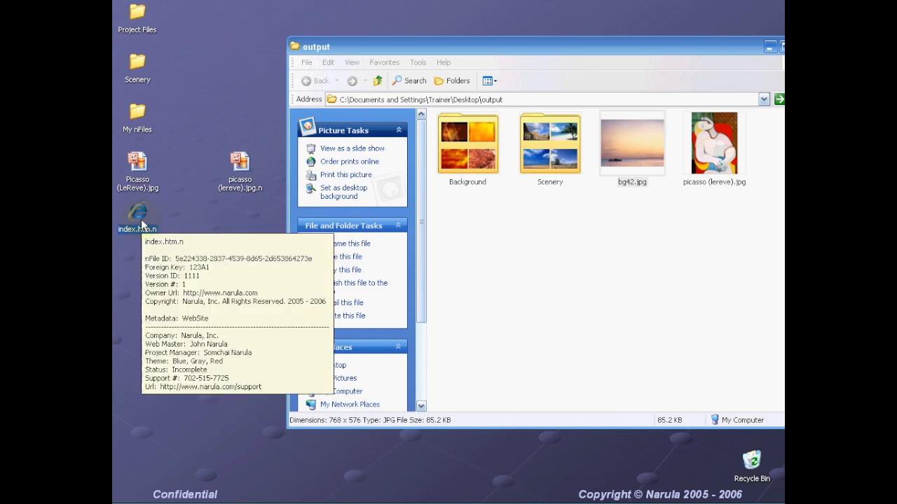
pyautogui.moveTo(137, 220); pyautogui.dragTo(488, 252)
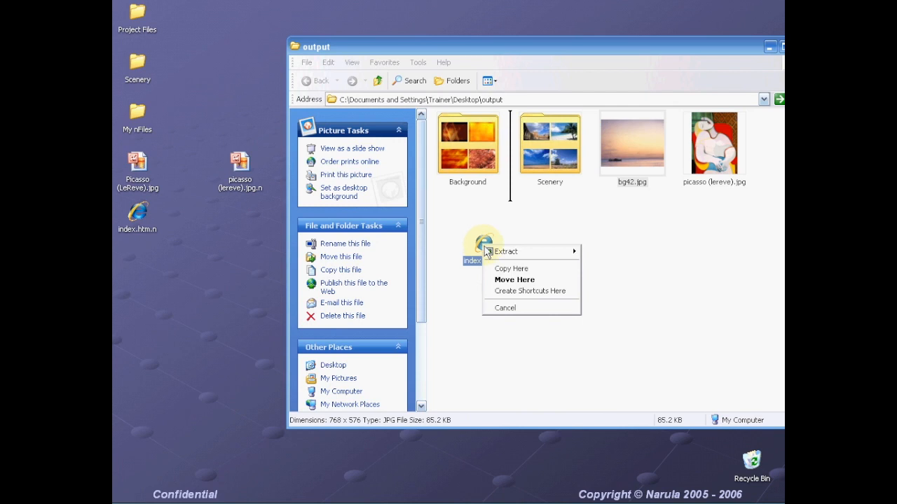
pyautogui.moveTo(501, 254)
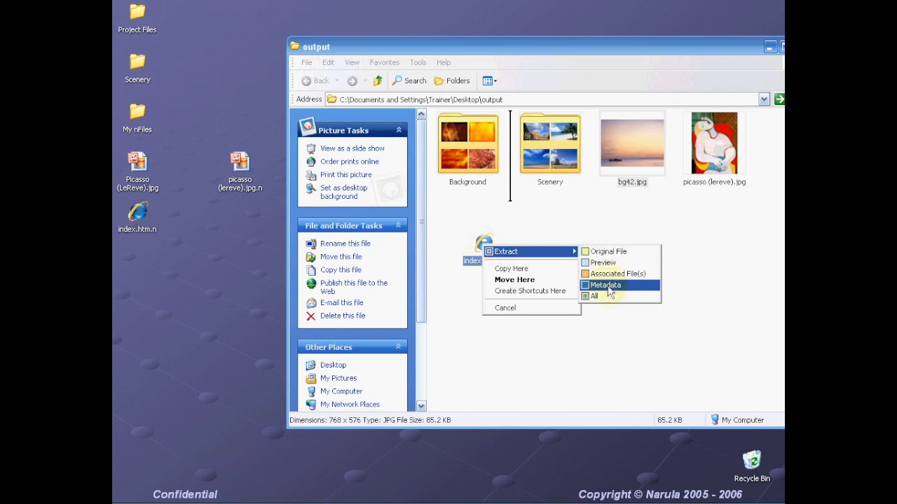
pyautogui.click(607, 287)
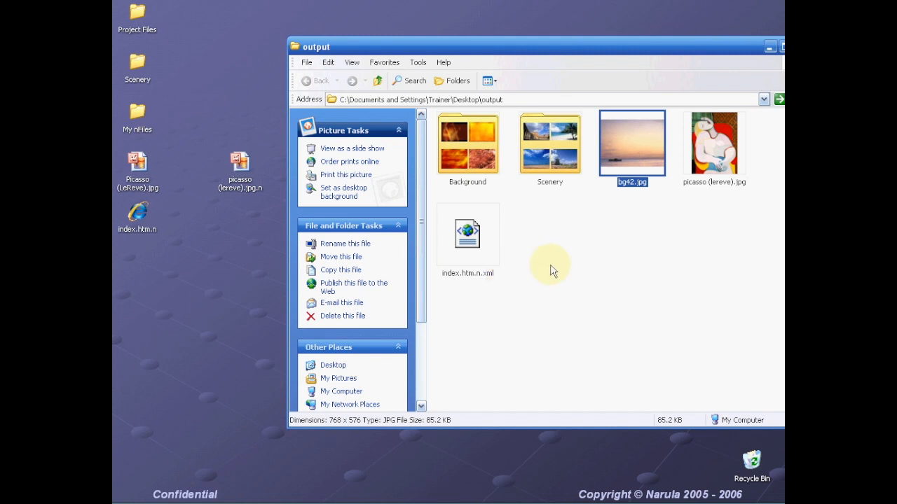
pyautogui.click(471, 236)
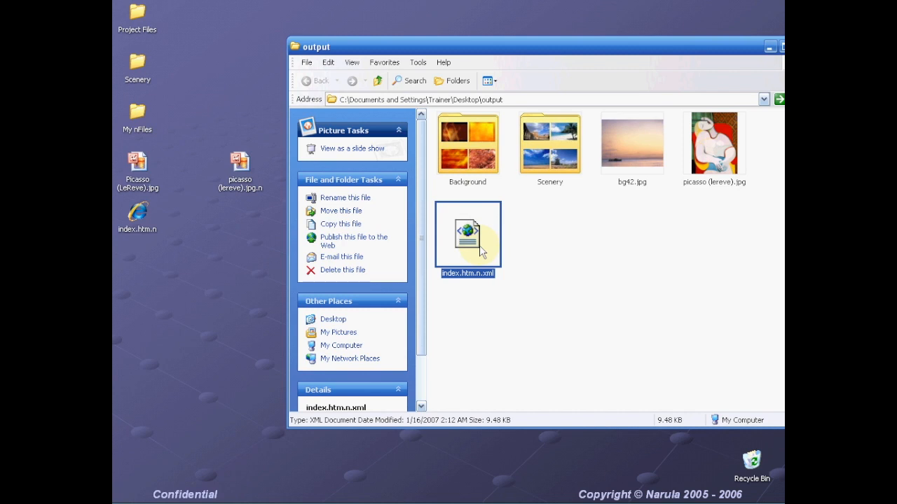
# - Open index.htm.n.xml in Internet Explorer with blocked active content allowed
pyautogui.doubleClick(481, 253)
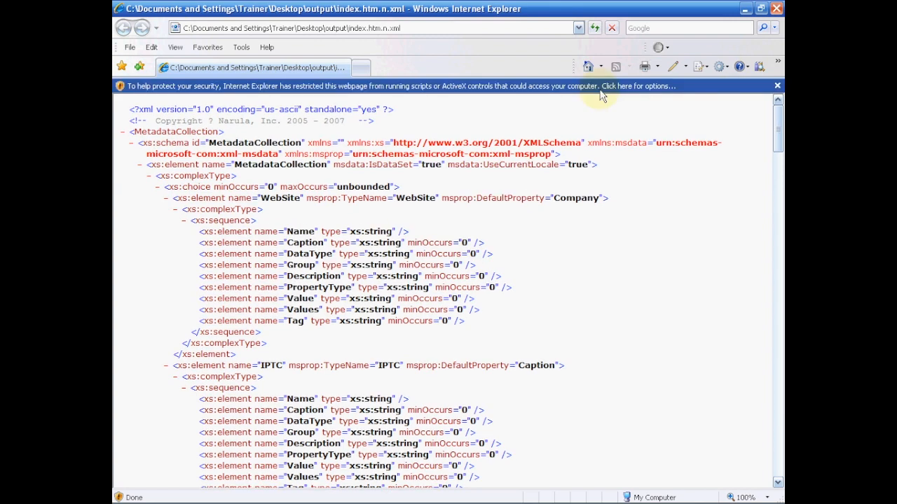
pyautogui.click(600, 91)
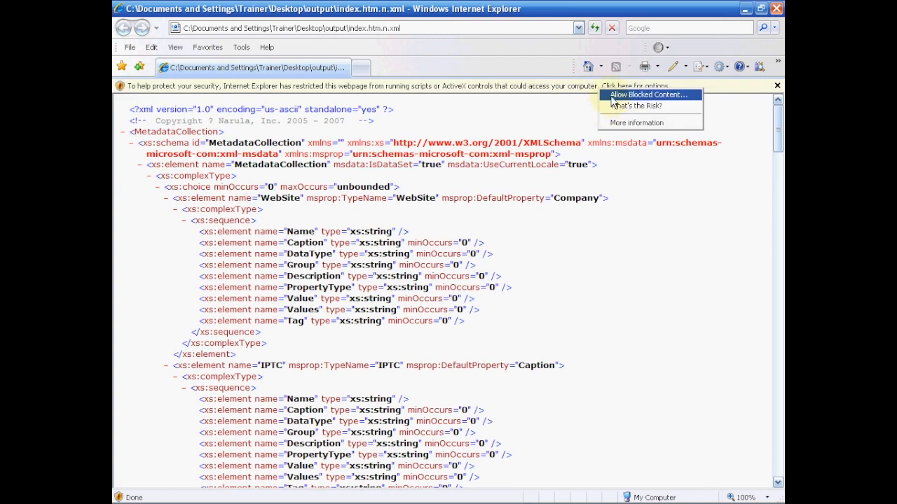
pyautogui.click(657, 96)
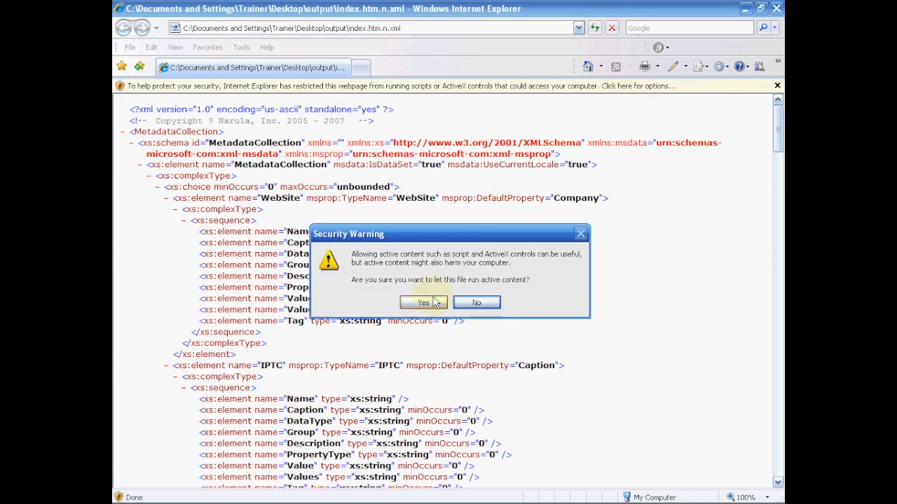
pyautogui.click(429, 304)
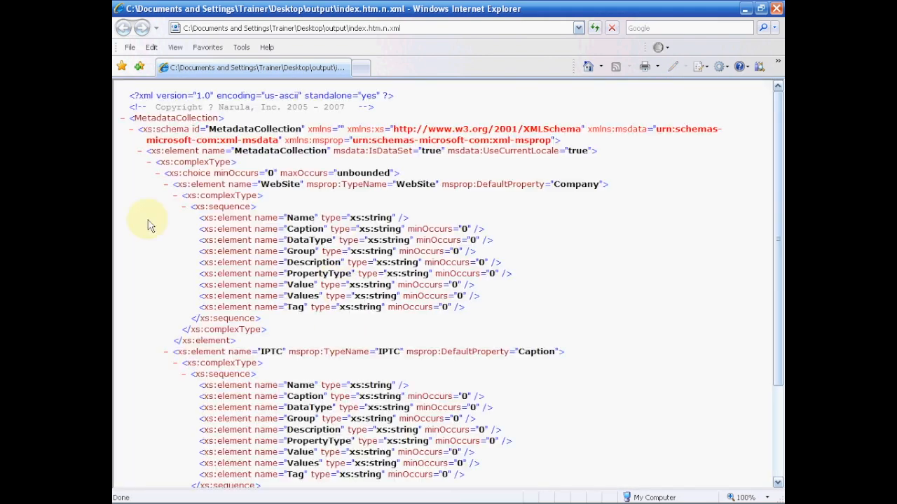
# - Toggle the xs:schema node and scroll down to the WebSite data records
pyautogui.scroll(-1, 207, 174)
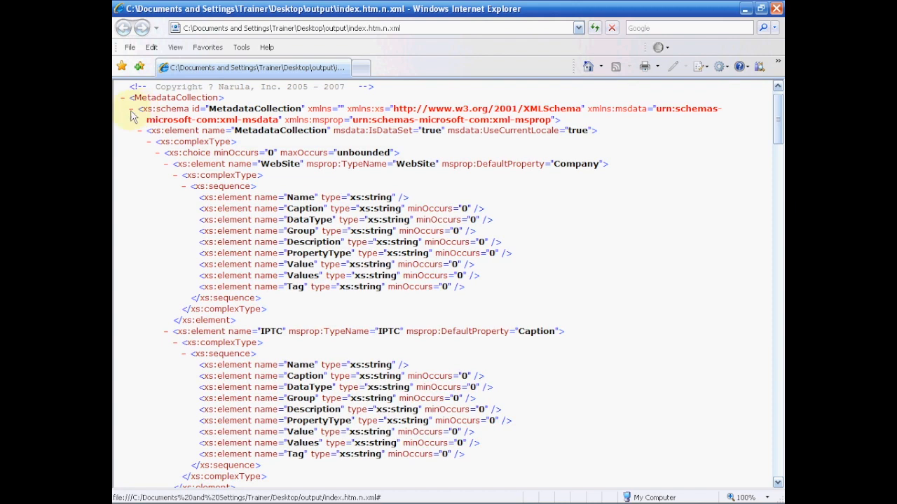
pyautogui.click(131, 111)
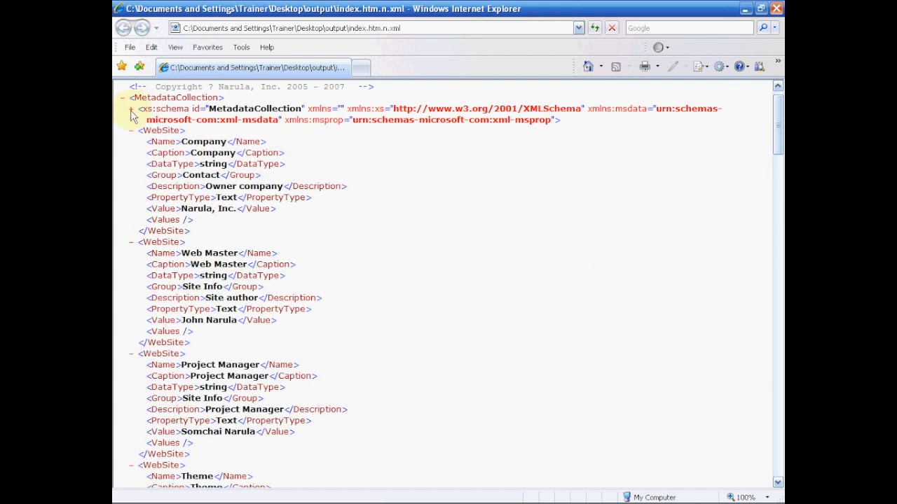
pyautogui.click(131, 111)
pyautogui.scroll(-1, 213, 350)
pyautogui.scroll(-3, 213, 350)
pyautogui.scroll(3, 216, 379)
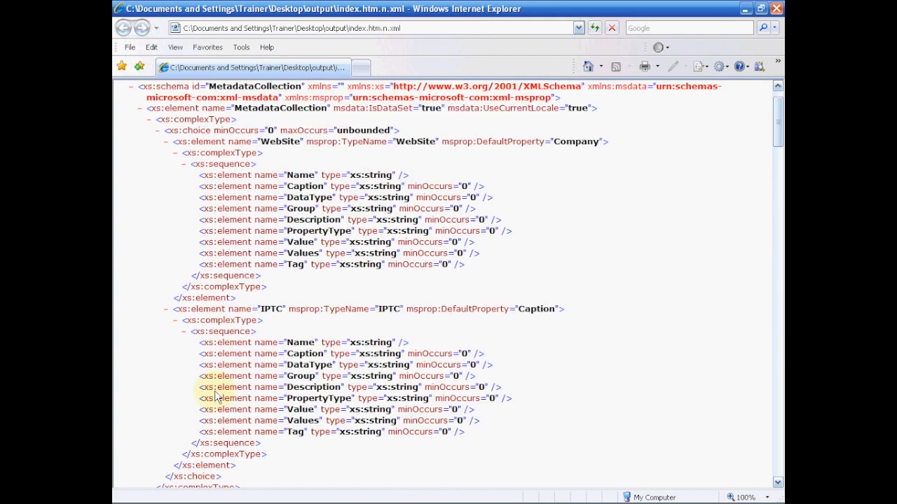
pyautogui.scroll(1, 214, 396)
pyautogui.scroll(-2, 273, 333)
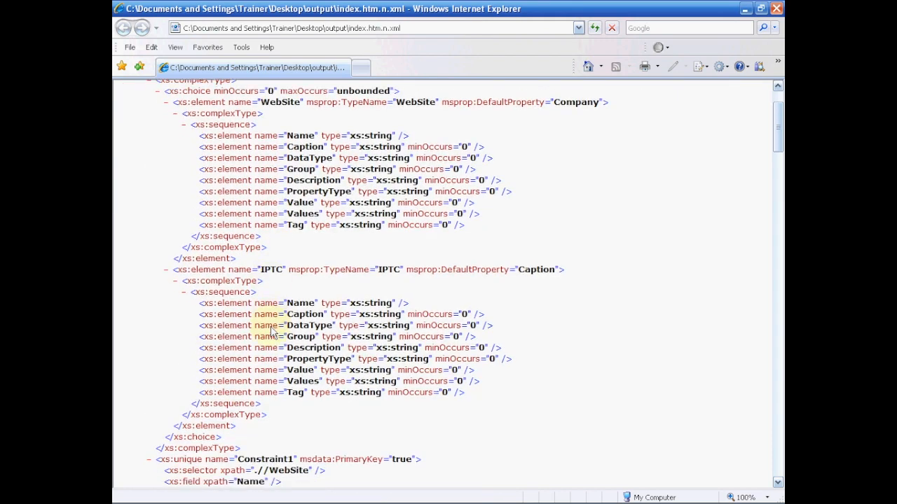
pyautogui.scroll(-2, 273, 333)
pyautogui.scroll(4, 273, 333)
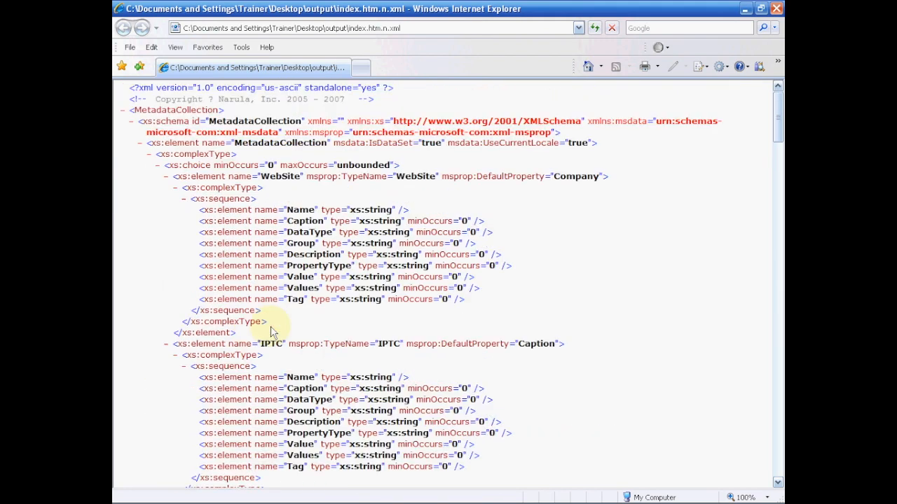
pyautogui.scroll(-14, 272, 331)
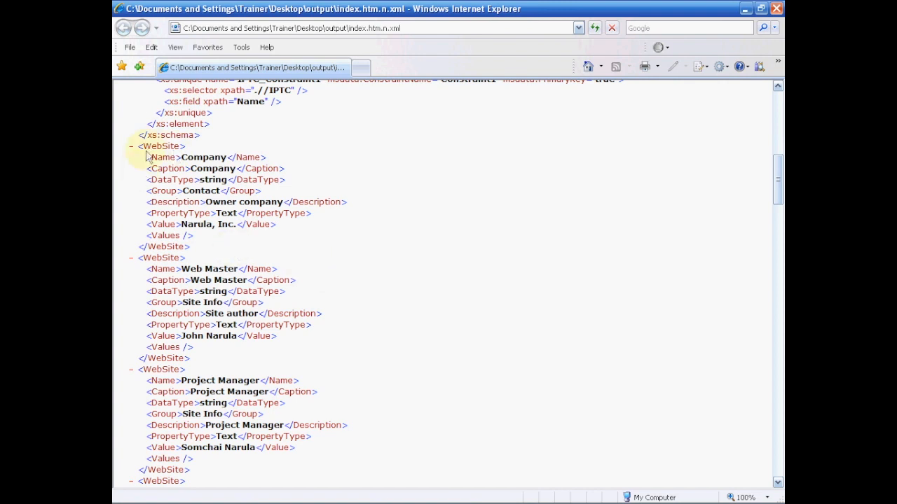
# - Scroll through the WebSite and IPTC entries, selecting the empty Values tag and the word Keywords
pyautogui.scroll(-2, 262, 220)
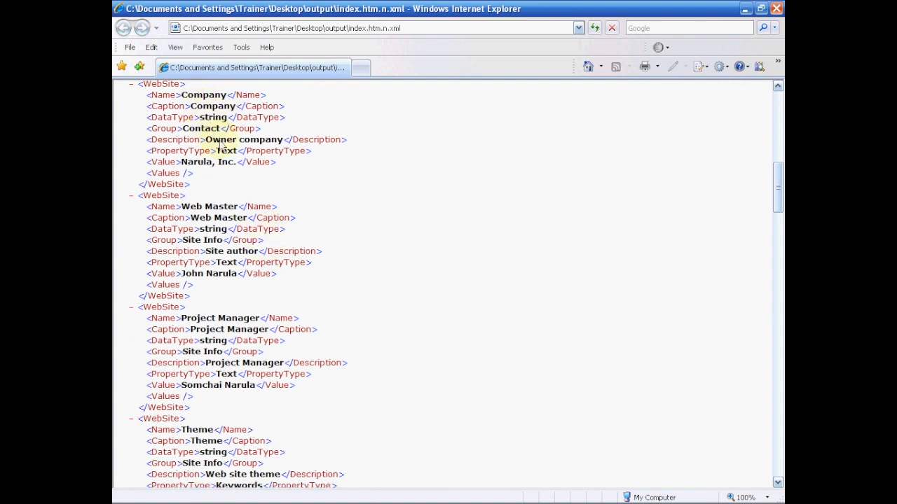
pyautogui.doubleClick(171, 174)
pyautogui.moveTo(171, 174); pyautogui.dragTo(194, 175)
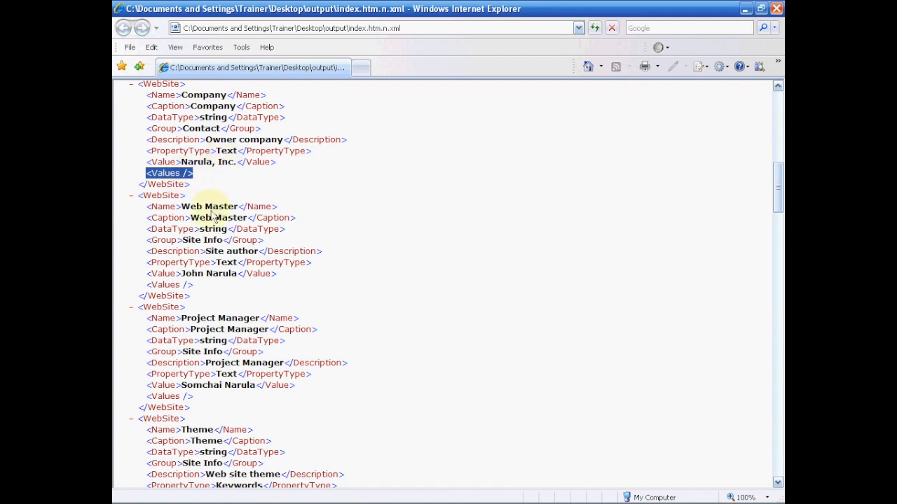
pyautogui.scroll(-6, 217, 231)
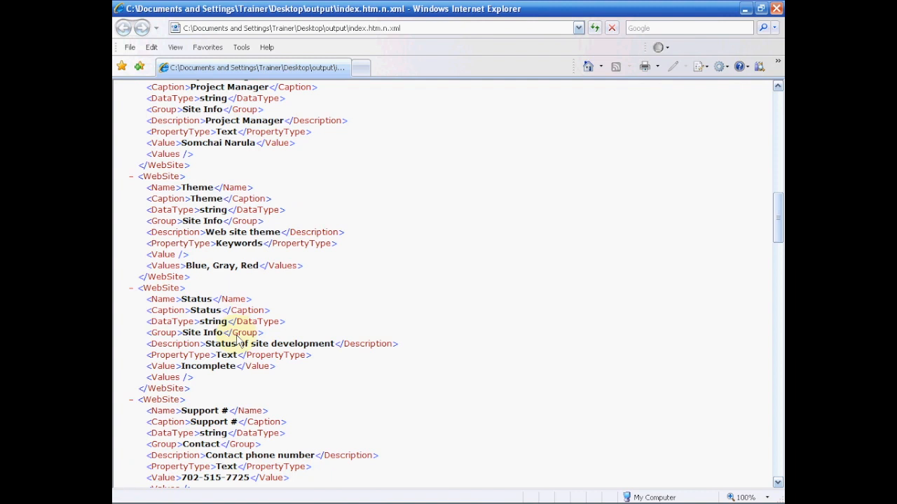
pyautogui.doubleClick(235, 246)
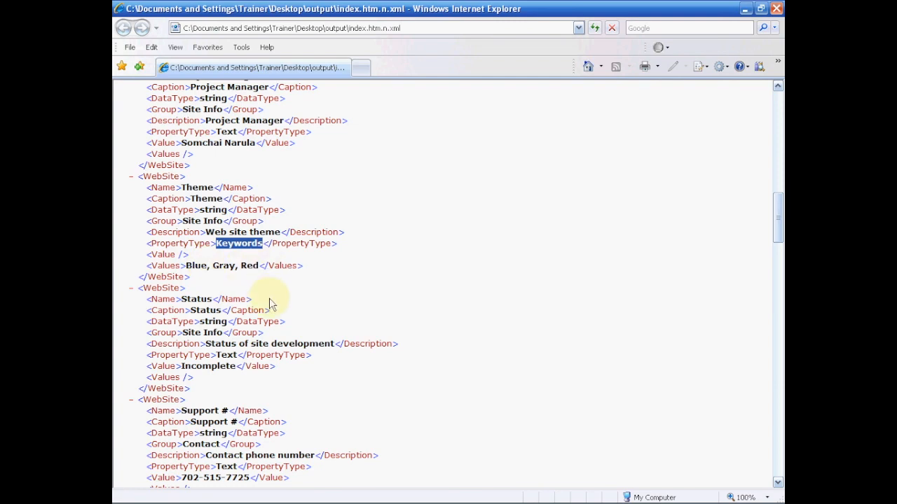
pyautogui.scroll(-20, 269, 301)
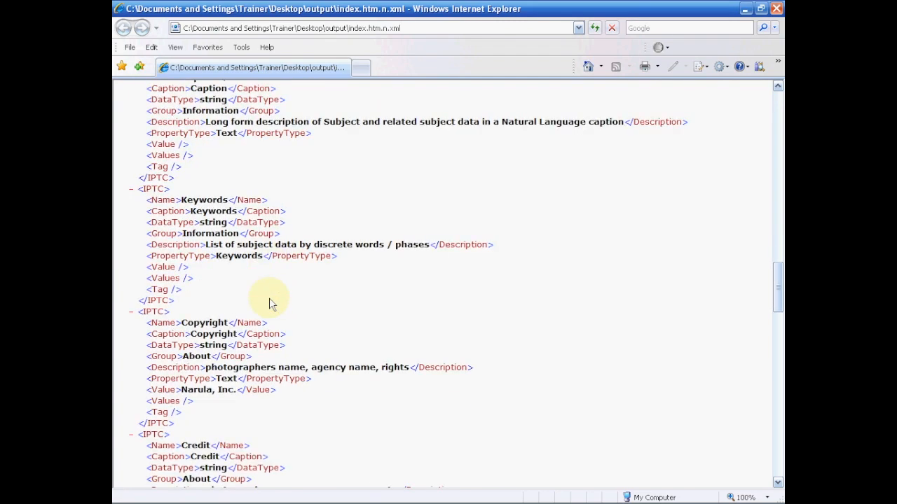
pyautogui.scroll(-4, 269, 298)
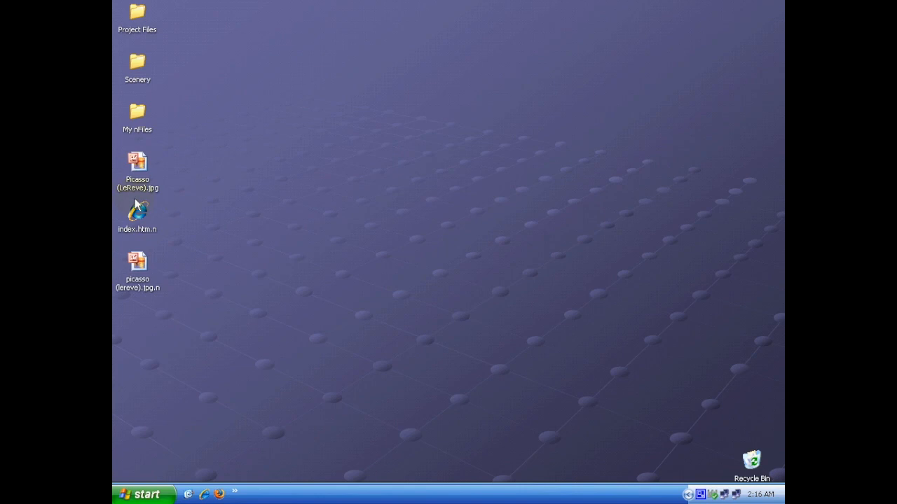
# - Move the picasso (lereve).jpg.n icon on the desktop, then double-click it to open its picture
pyautogui.moveTo(137, 272); pyautogui.dragTo(291, 170)
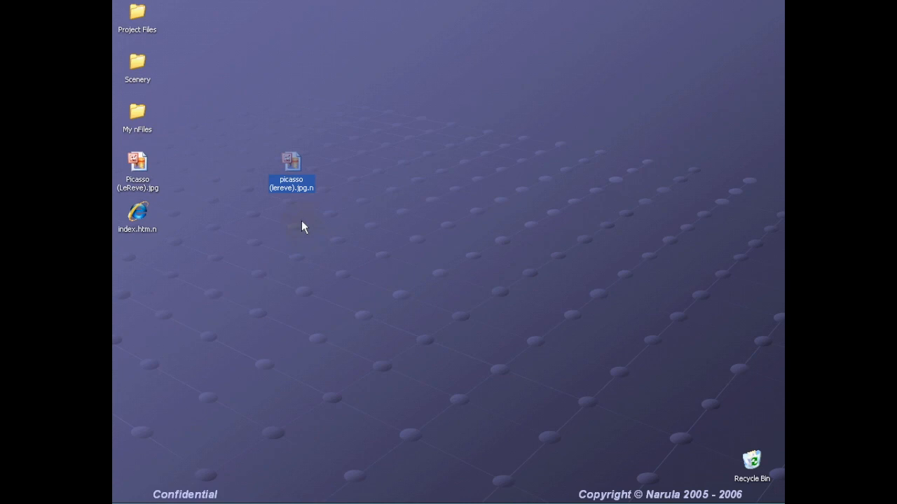
pyautogui.rightClick(294, 165)
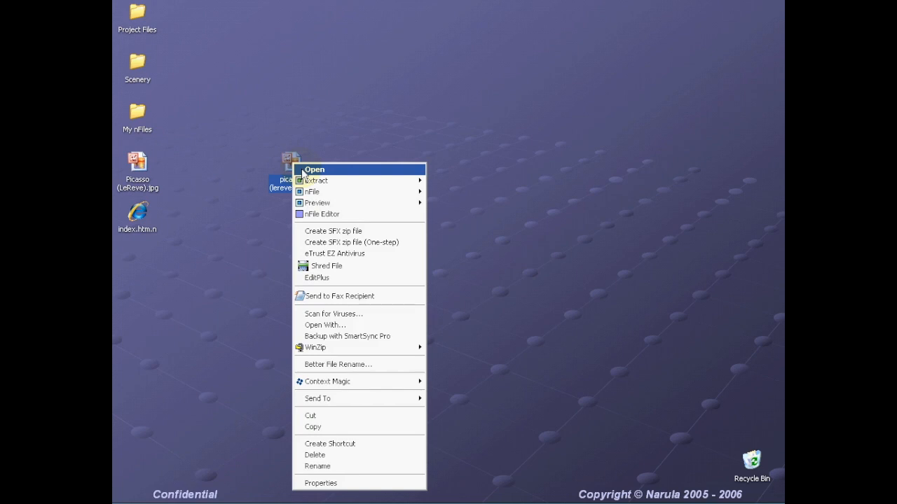
pyautogui.click(273, 250)
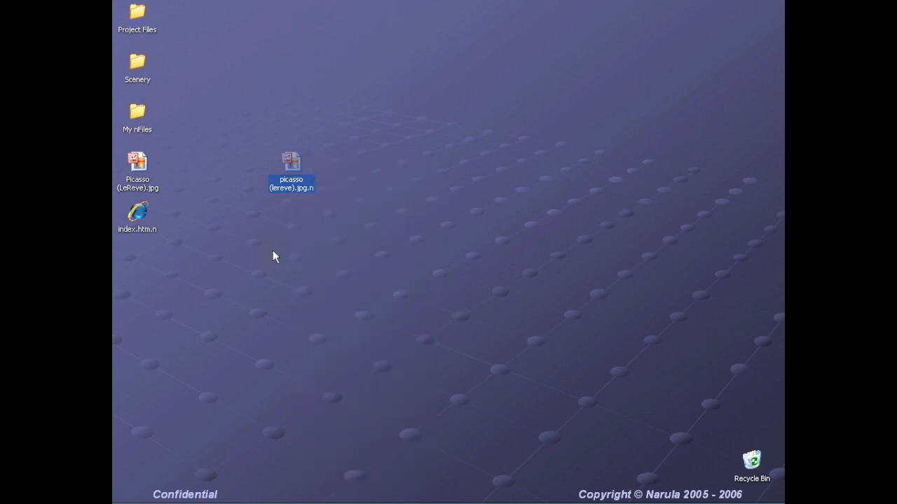
pyautogui.click(293, 162)
pyautogui.doubleClick(293, 161)
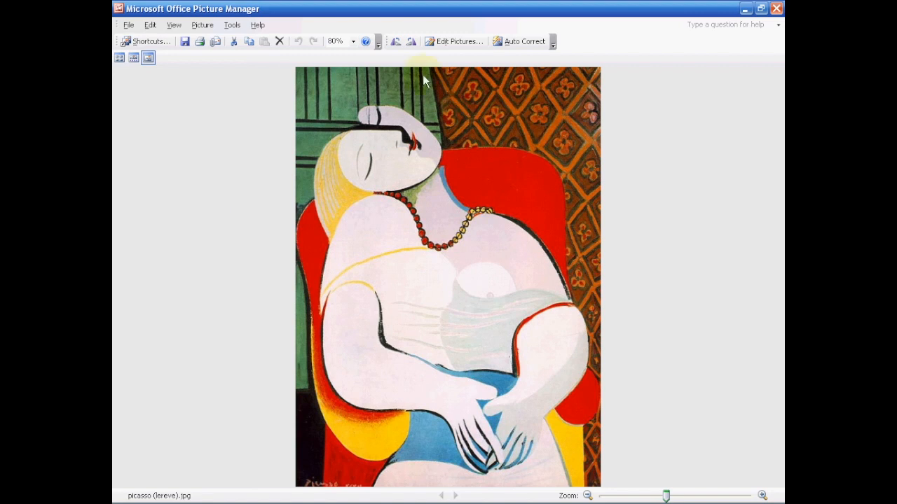
# - Rotate picasso (lereve).jpg right to landscape, save it, and close Picture Manager
pyautogui.click(414, 42)
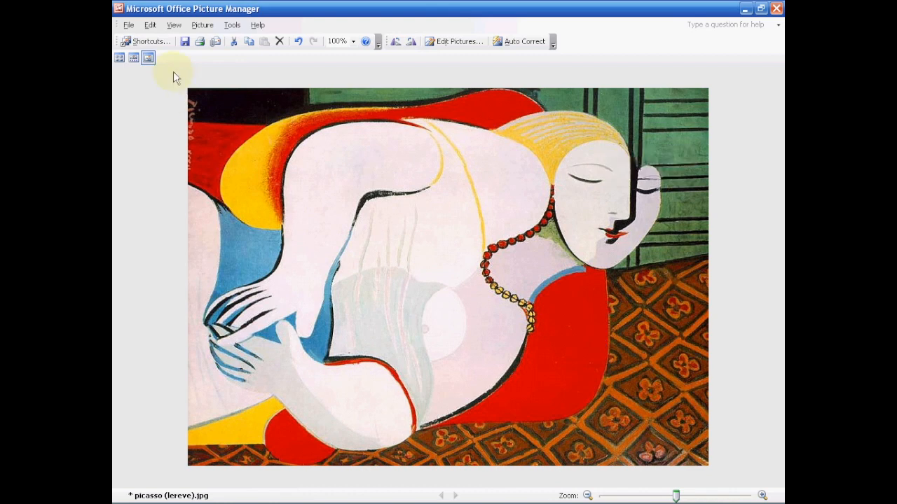
pyautogui.click(185, 43)
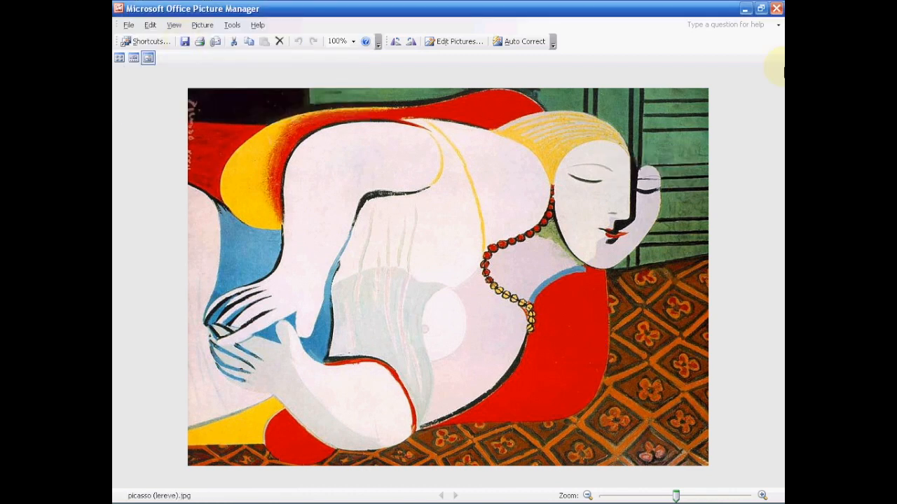
pyautogui.click(776, 9)
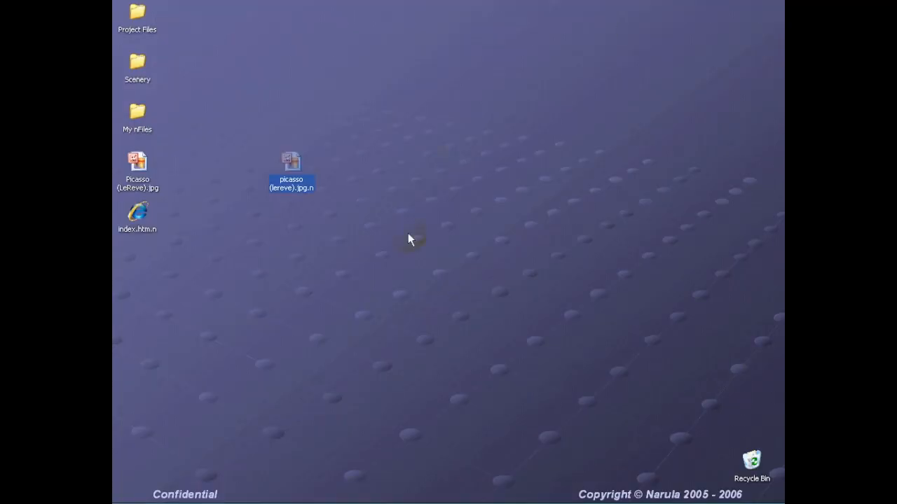
# - Show the picasso nFile's nFile > Preview sunset thumbnail from its context menu, then reopen the menu
pyautogui.rightClick(295, 164)
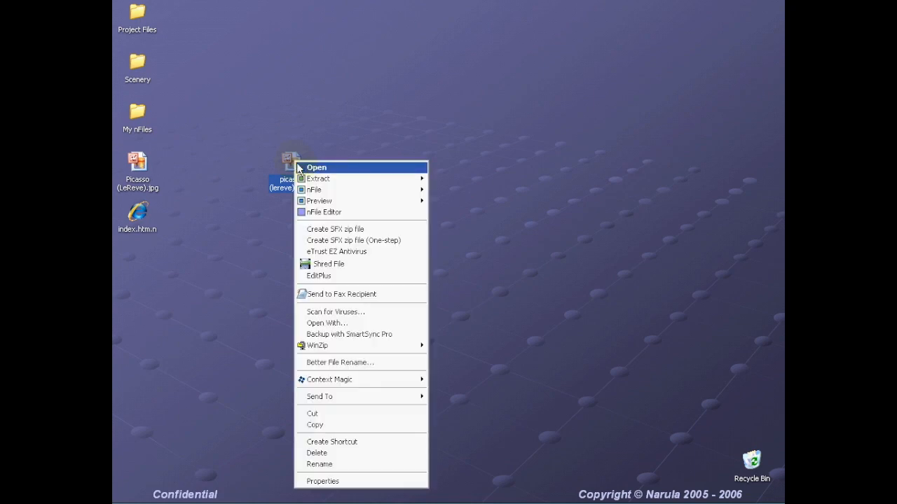
pyautogui.moveTo(310, 195)
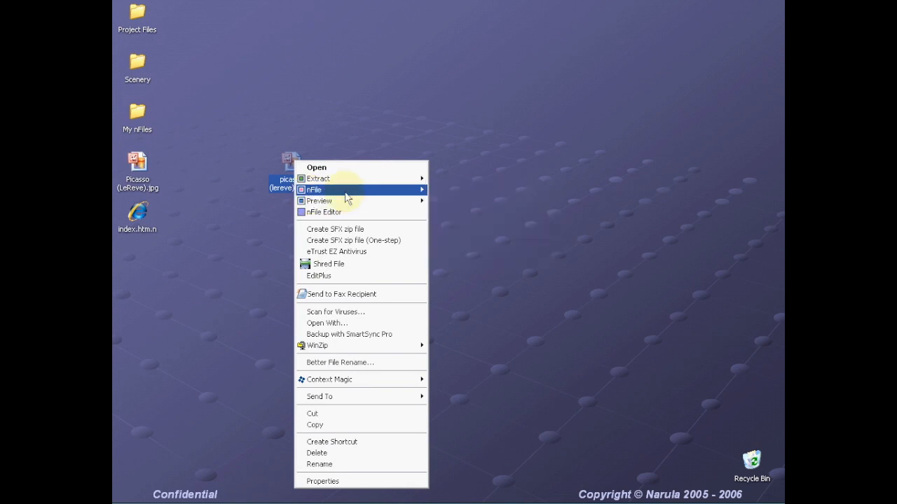
pyautogui.moveTo(356, 197)
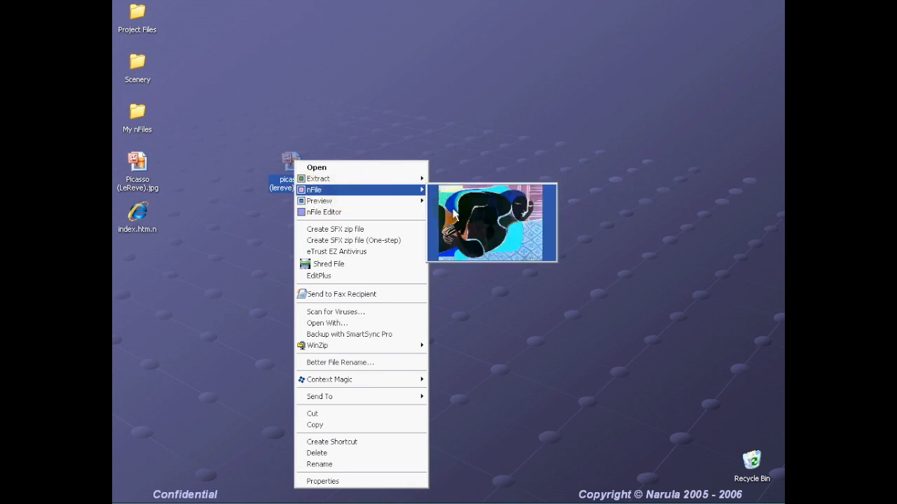
pyautogui.moveTo(401, 203)
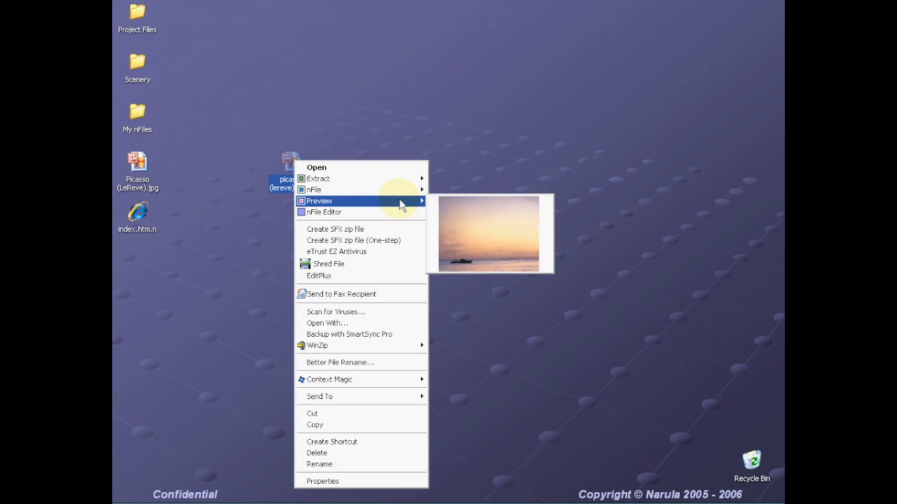
pyautogui.click(444, 123)
pyautogui.click(444, 123)
pyautogui.click(293, 166)
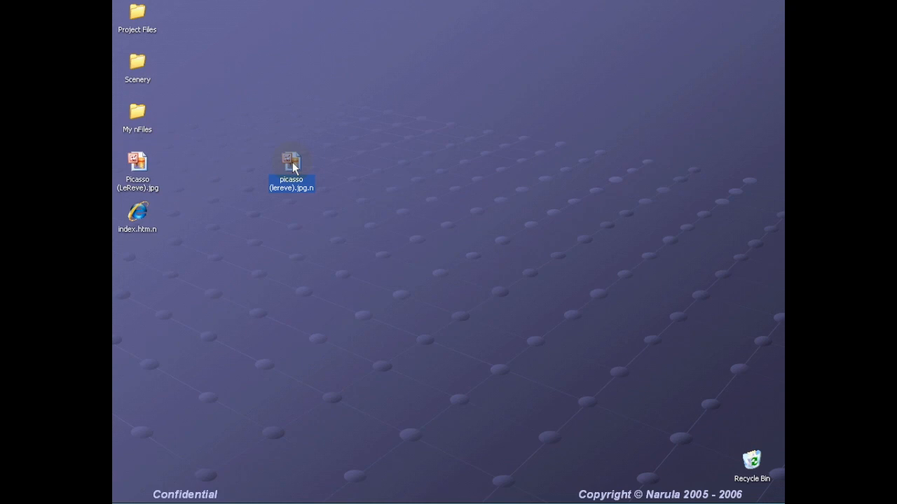
pyautogui.rightClick(292, 162)
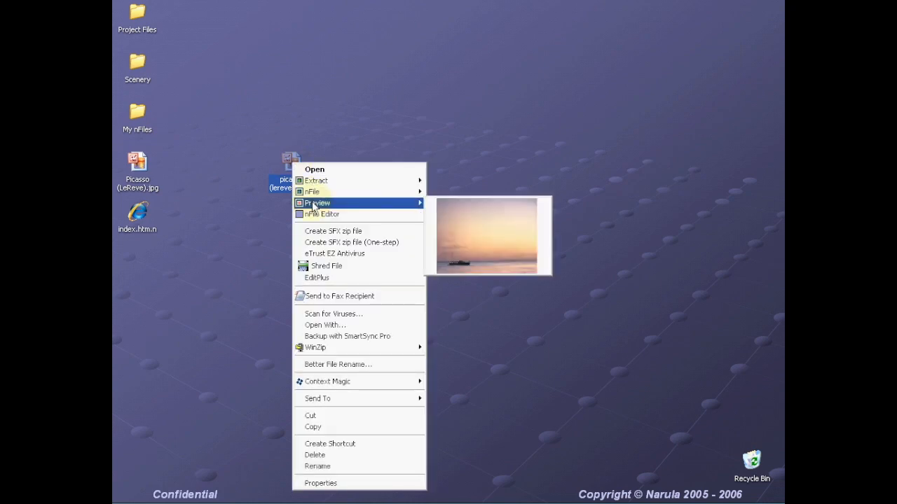
# - Auto-correct bg42.jpg, set brightness -33 and contrast 27, then save and close Picture Manager
pyautogui.click(466, 232)
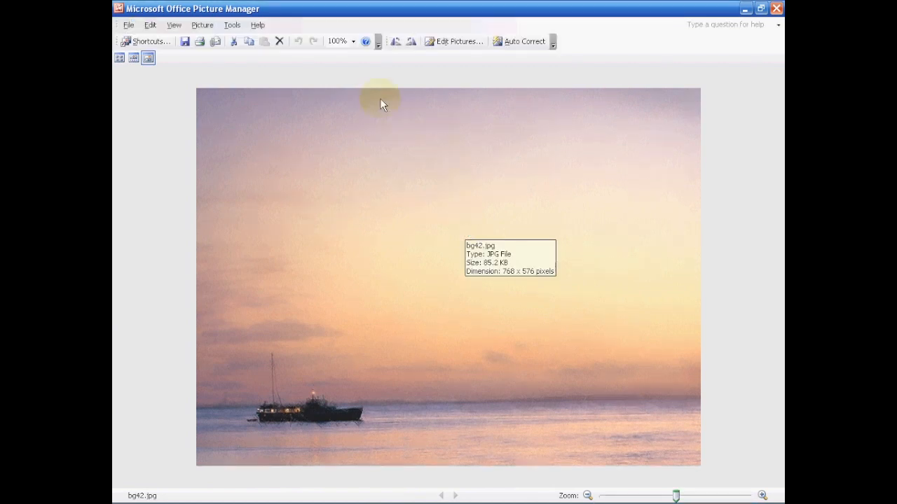
pyautogui.click(444, 45)
pyautogui.click(507, 43)
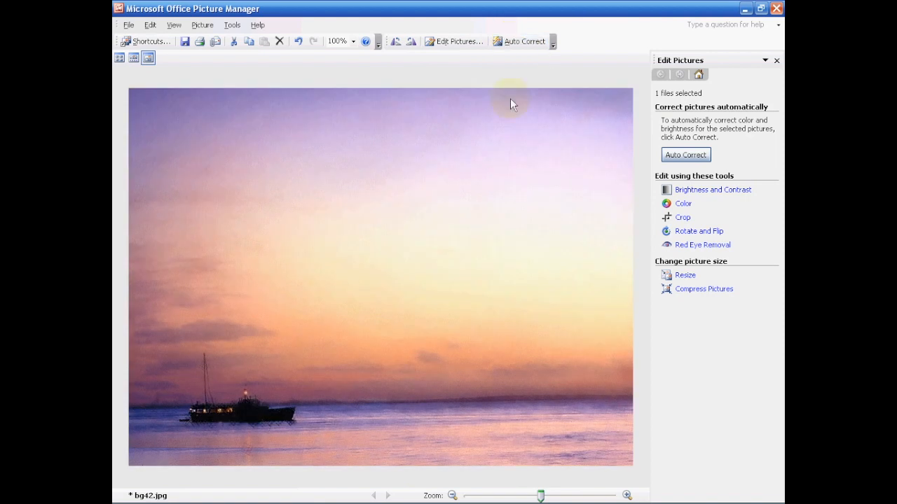
pyautogui.click(683, 190)
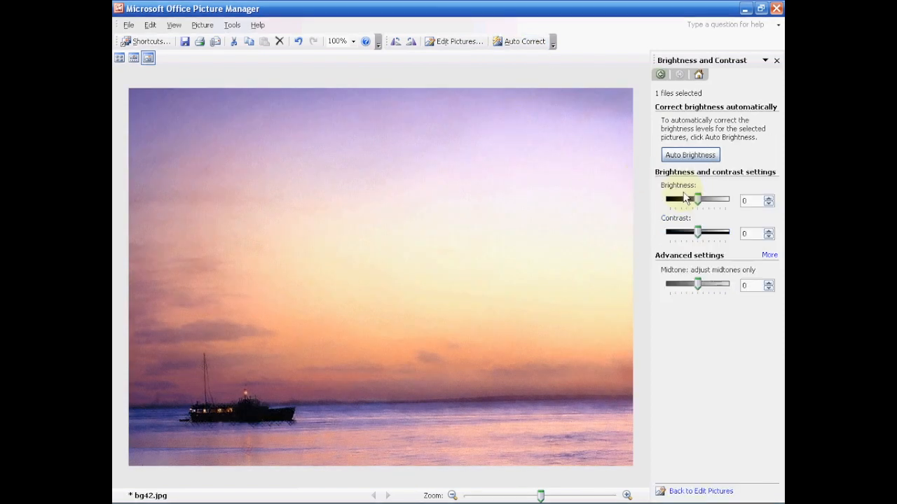
pyautogui.moveTo(698, 201); pyautogui.dragTo(706, 238)
pyautogui.moveTo(700, 200); pyautogui.dragTo(690, 204)
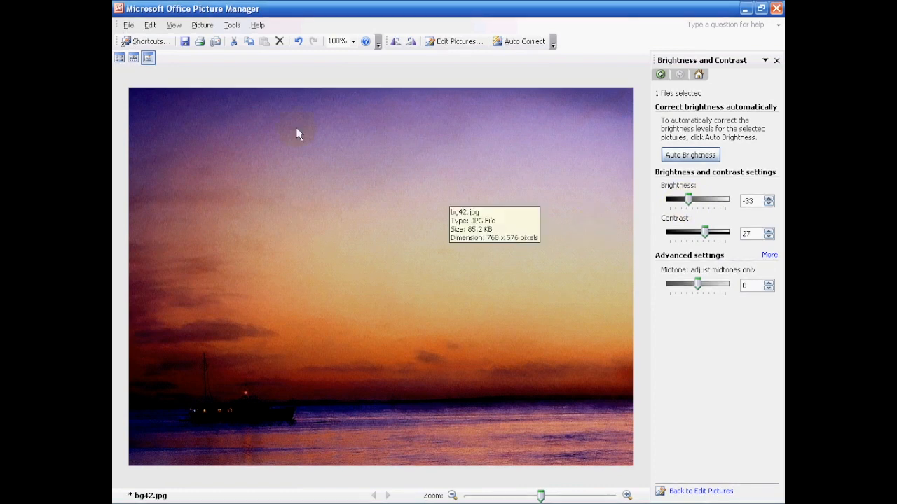
pyautogui.click(184, 42)
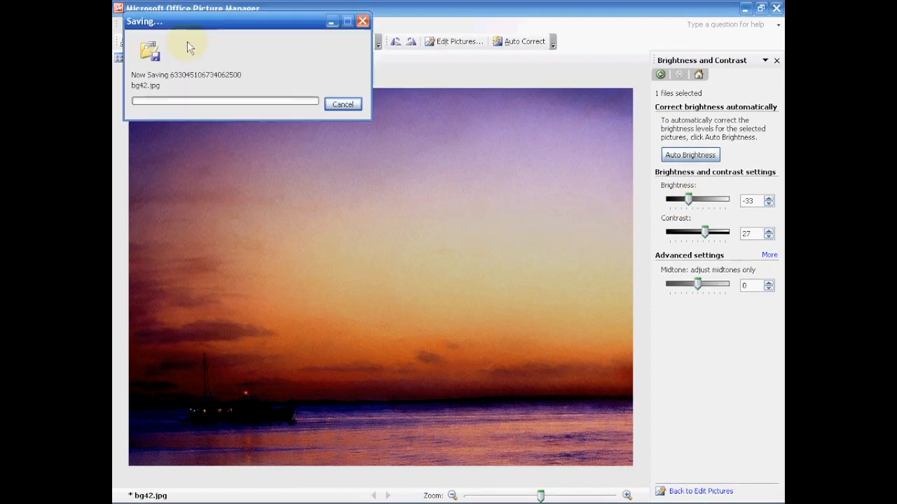
pyautogui.click(776, 9)
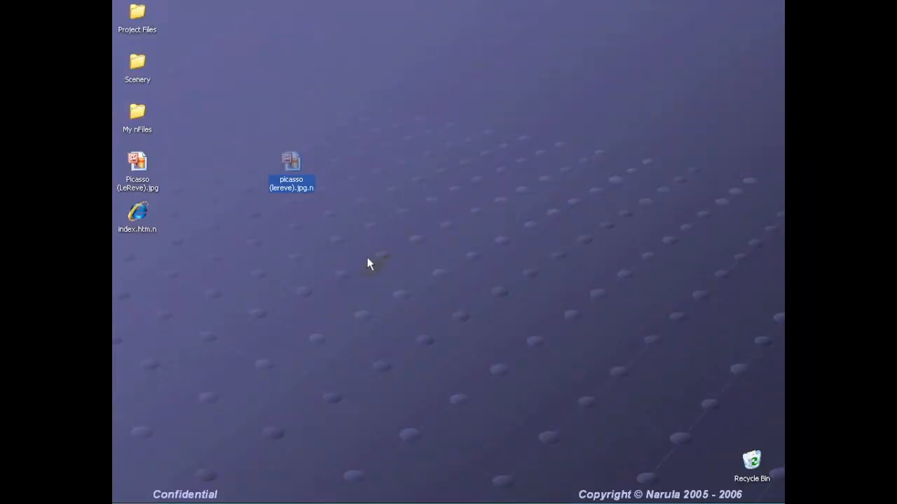
# - Confirm the picasso nFile's Properties preview shows the darkened sunset, then swap its desktop position with index.htm.n
pyautogui.rightClick(296, 163)
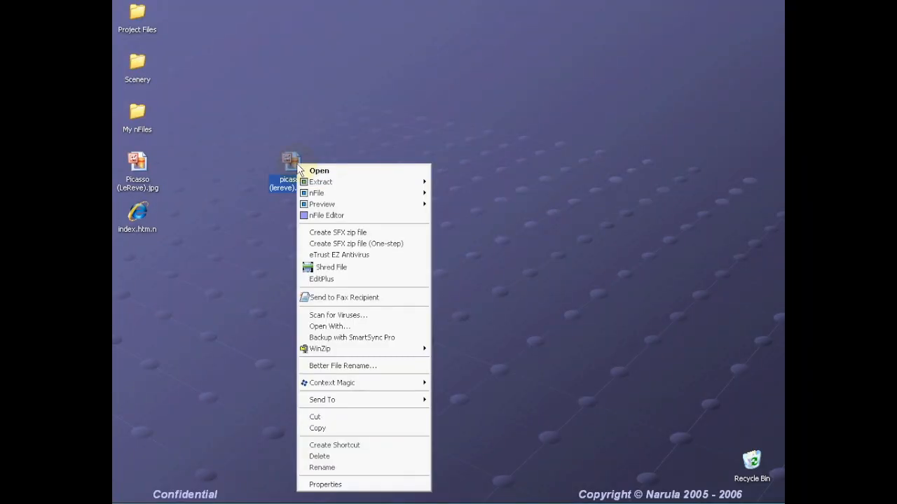
pyautogui.moveTo(324, 206)
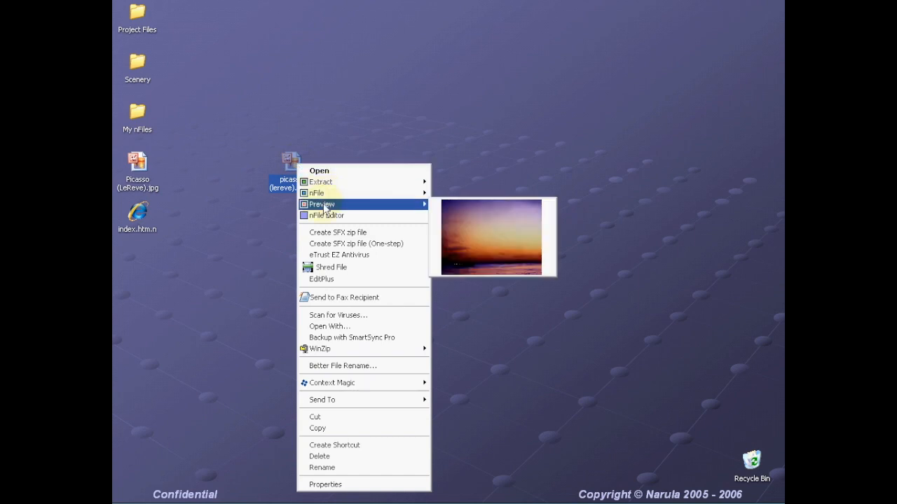
pyautogui.click(323, 484)
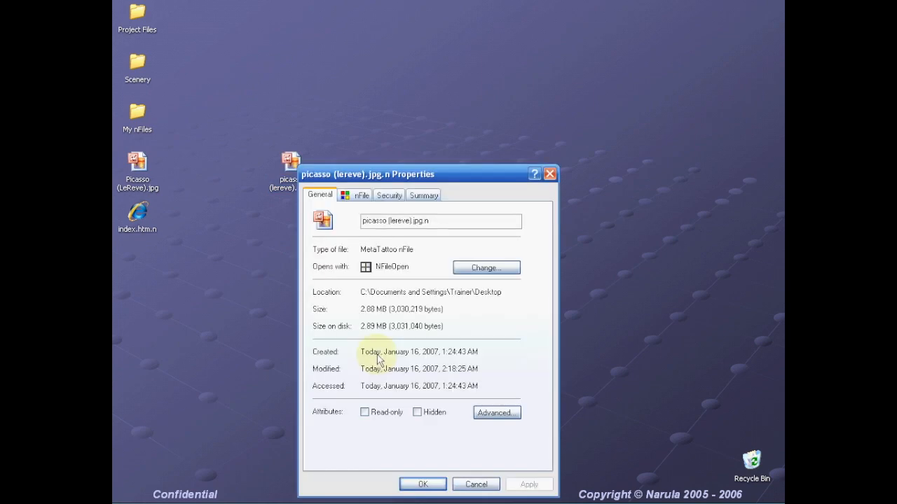
pyautogui.moveTo(402, 175); pyautogui.dragTo(423, 120)
pyautogui.click(385, 140)
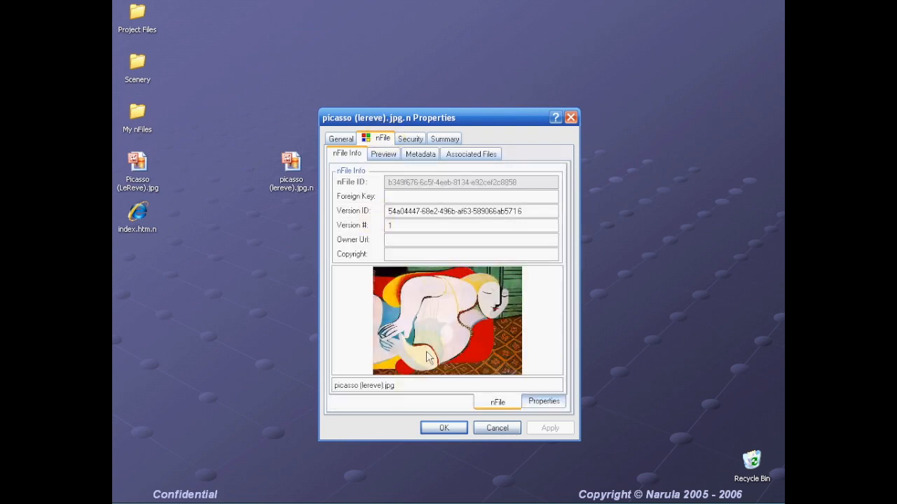
pyautogui.click(386, 156)
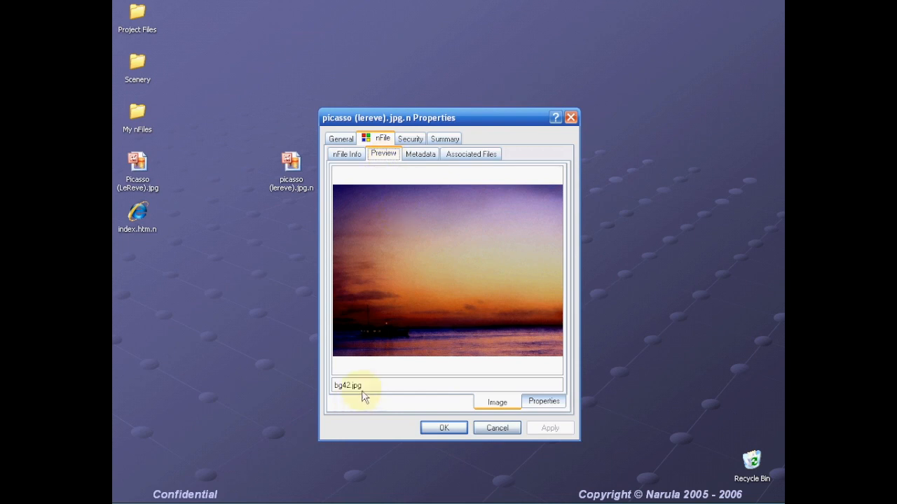
pyautogui.click(444, 427)
pyautogui.moveTo(289, 166)
pyautogui.mouseDown()
pyautogui.moveTo(237, 248)
pyautogui.moveTo(140, 265)
pyautogui.mouseUp()
pyautogui.moveTo(140, 215); pyautogui.dragTo(309, 208)
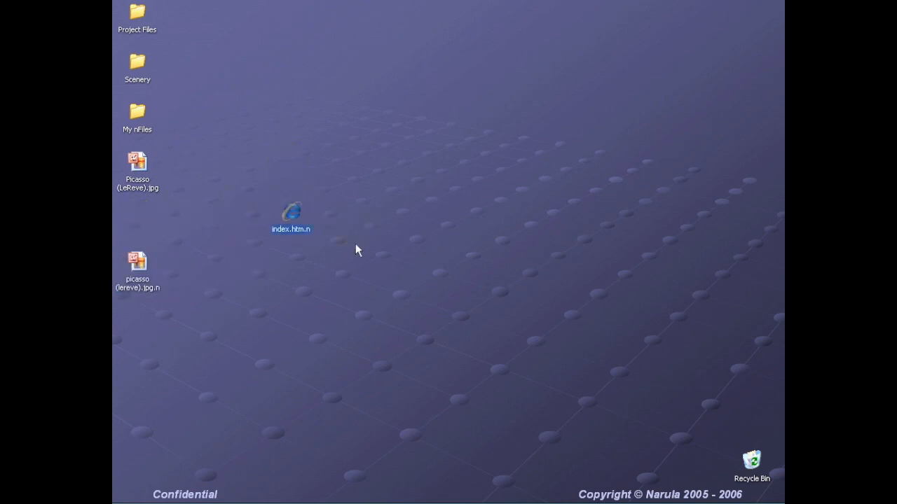
pyautogui.doubleClick(292, 215)
pyautogui.doubleClick(293, 215)
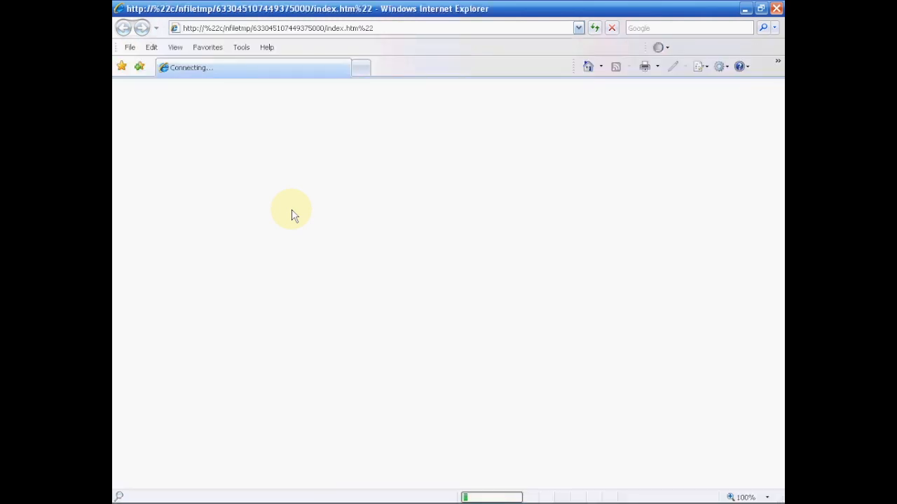
pyautogui.click(217, 30)
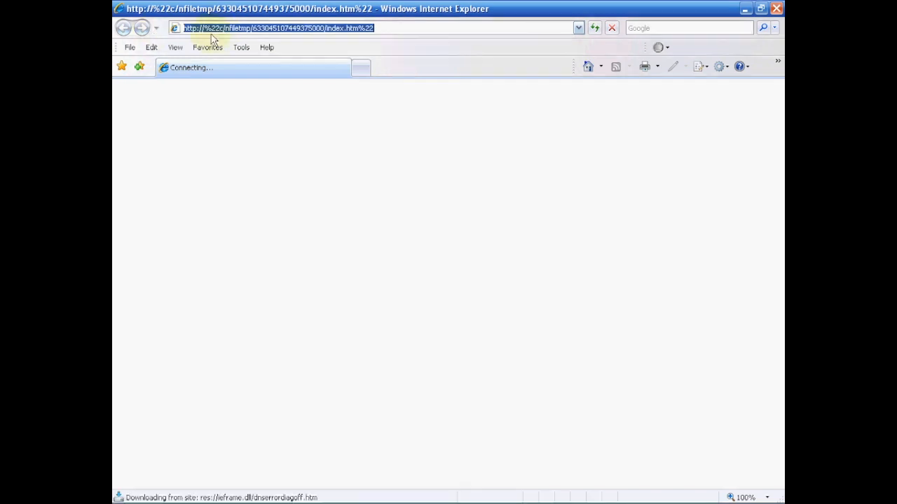
pyautogui.moveTo(220, 31); pyautogui.dragTo(180, 33)
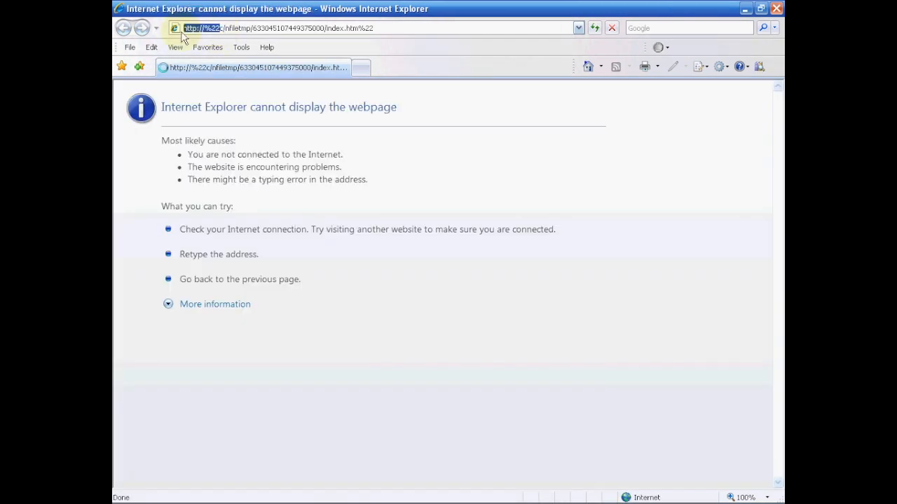
pyautogui.press('Delete')
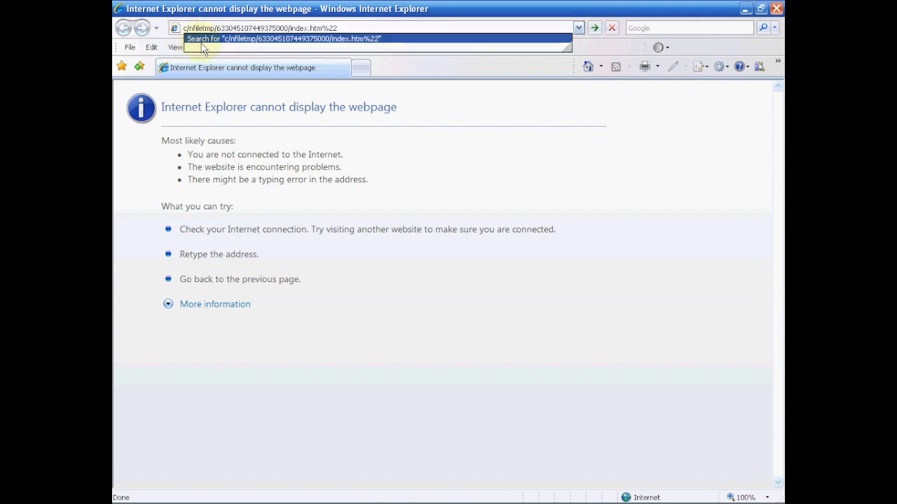
pyautogui.write(':')
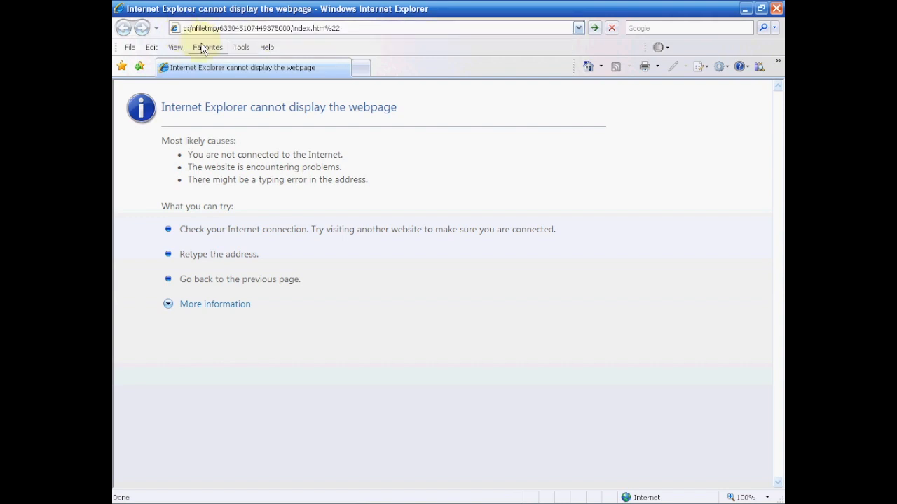
pyautogui.moveTo(327, 33); pyautogui.dragTo(366, 36)
pyautogui.press('Delete')
pyautogui.press('Return')
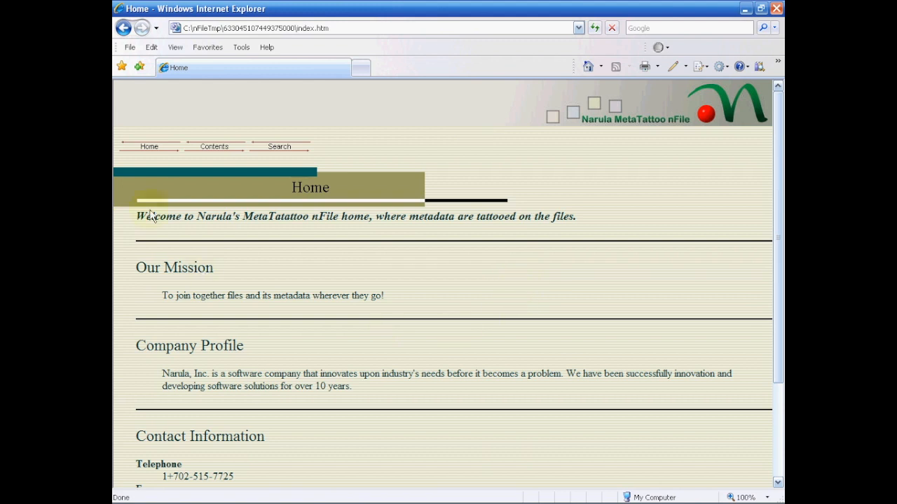
# - Visit the Home, Contents and Search pages, return Home, and show the Edit button's program list
pyautogui.click(145, 151)
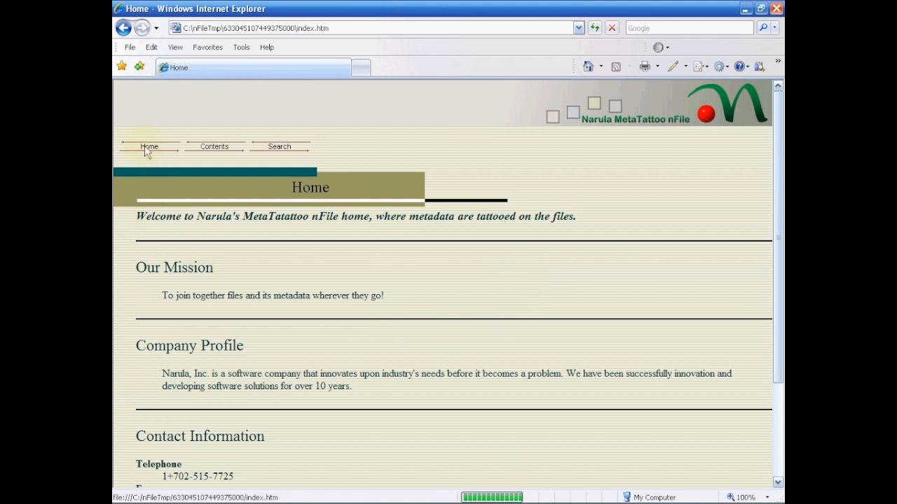
pyautogui.click(203, 152)
pyautogui.click(280, 145)
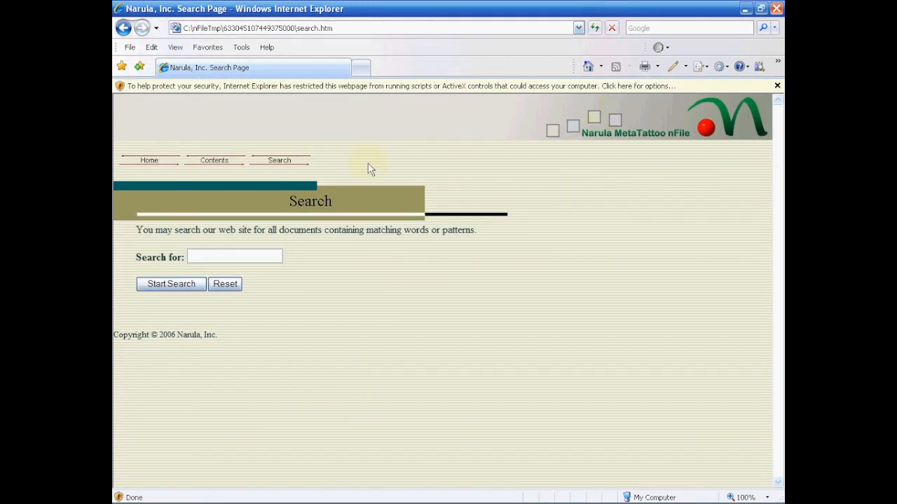
pyautogui.click(161, 166)
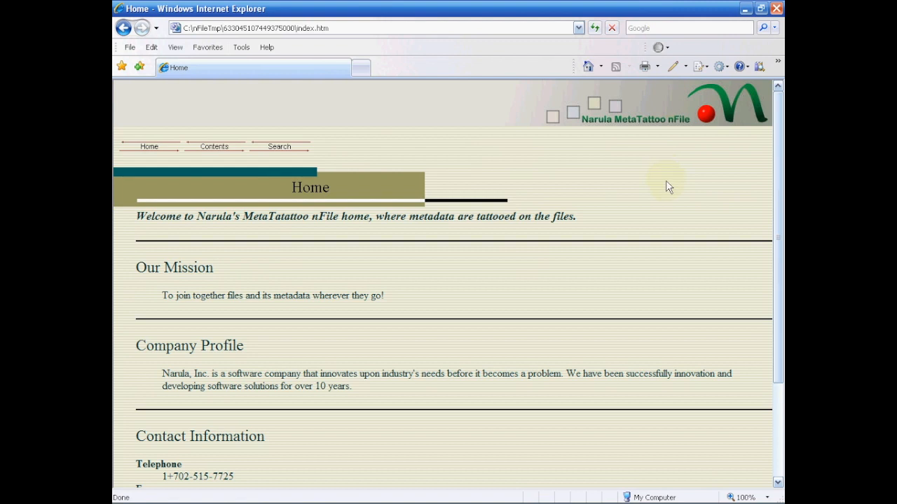
pyautogui.click(686, 68)
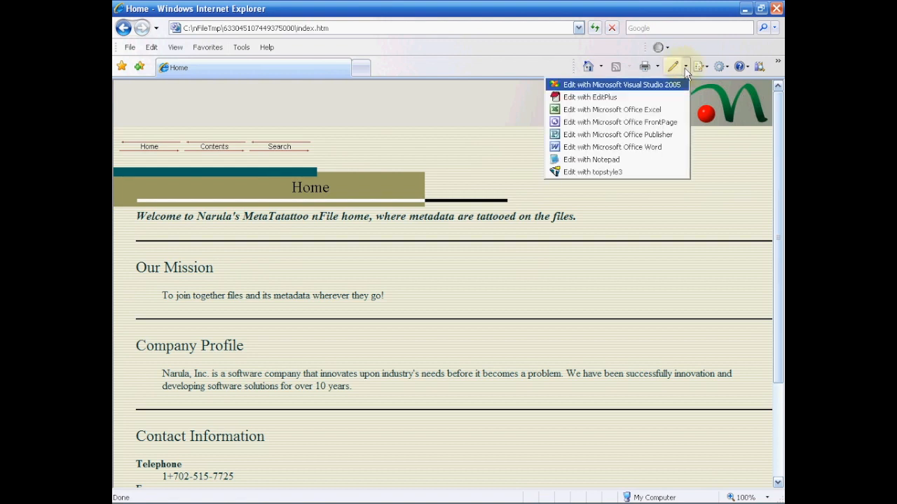
# - Choose Edit with Microsoft Office FrontPage to open index.htm in FrontPage
pyautogui.click(618, 125)
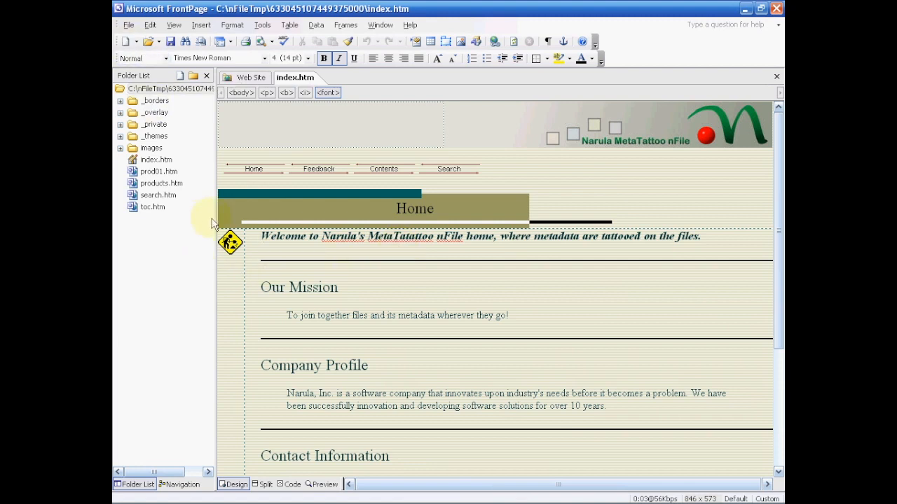
# - Widen the FrontPage Folder List and expand the site's images folder
pyautogui.moveTo(215, 211); pyautogui.dragTo(232, 210)
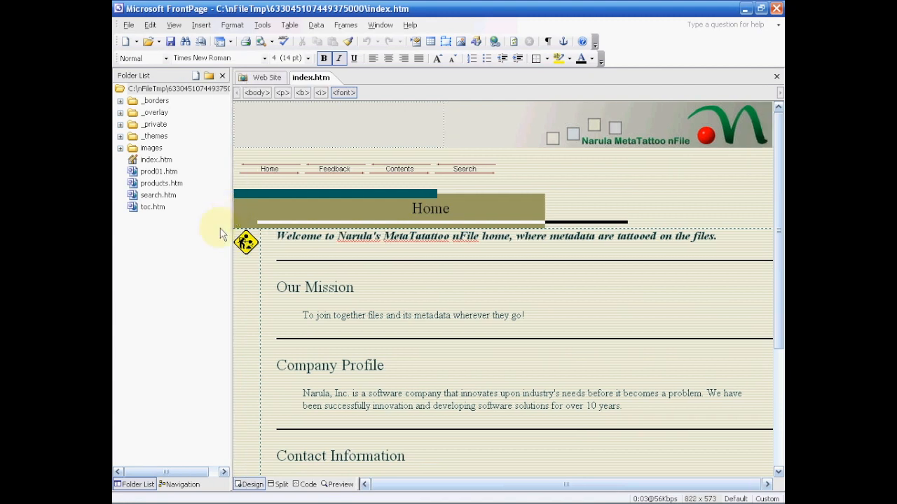
pyautogui.click(120, 150)
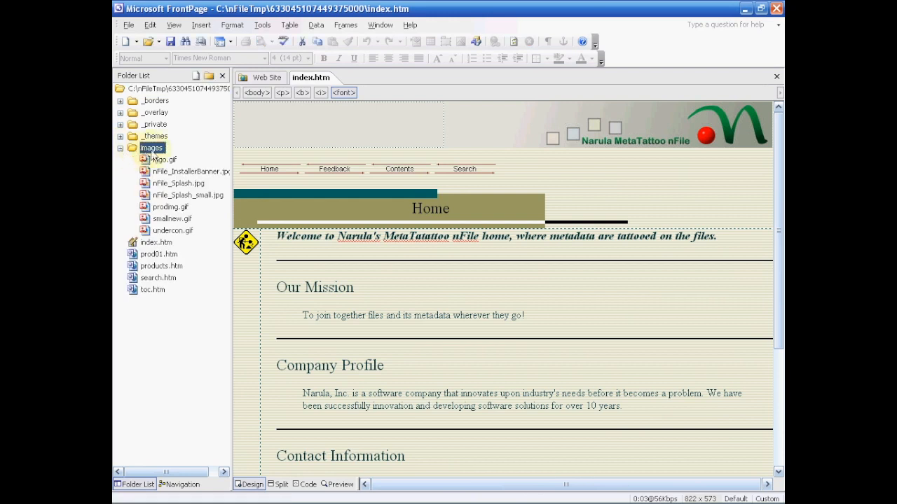
pyautogui.rightClick(152, 157)
pyautogui.moveTo(179, 241)
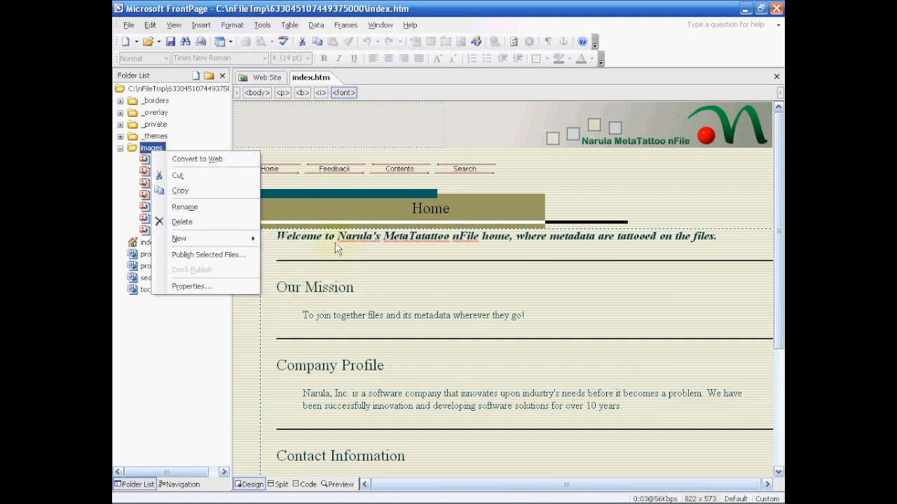
pyautogui.click(344, 259)
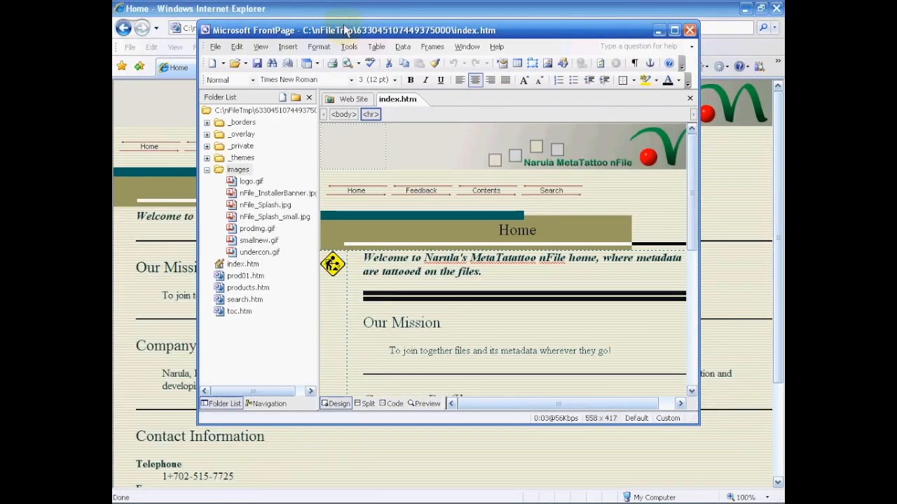
# - Copy Arc de Triomphe.jpg from the desktop Scenery folder into images, then drag it onto the page
pyautogui.moveTo(342, 22); pyautogui.dragTo(386, 28)
pyautogui.click(744, 11)
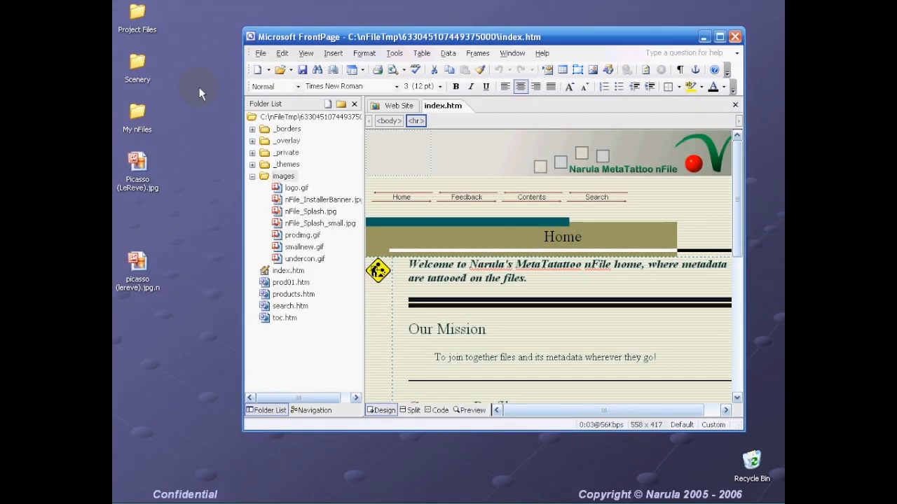
pyautogui.doubleClick(138, 68)
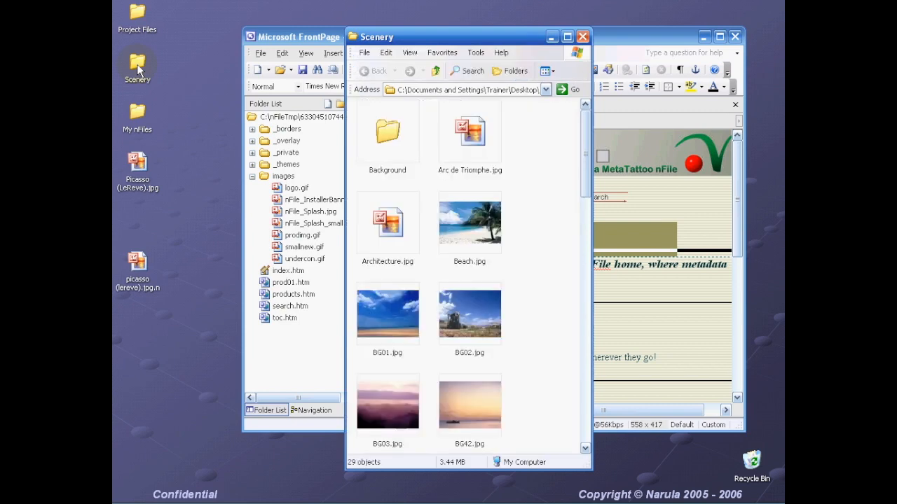
pyautogui.moveTo(477, 36); pyautogui.dragTo(669, 148)
pyautogui.moveTo(662, 244); pyautogui.dragTo(286, 183)
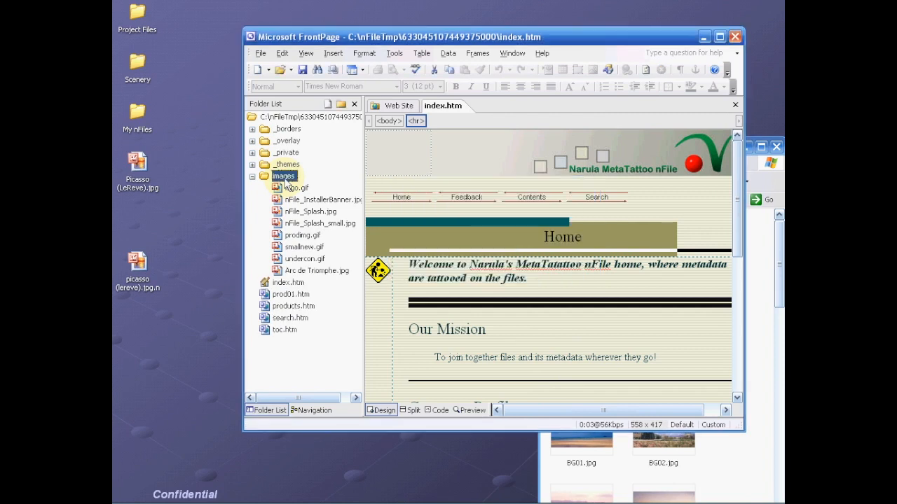
pyautogui.click(777, 147)
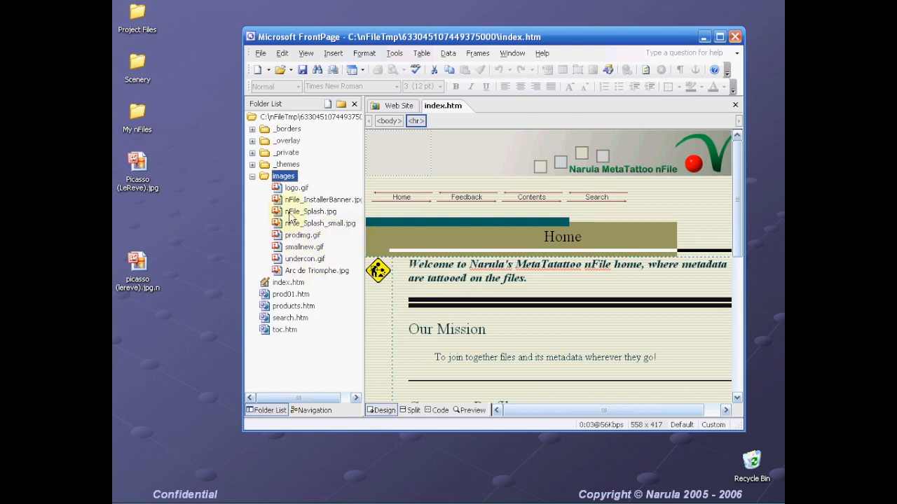
pyautogui.click(304, 272)
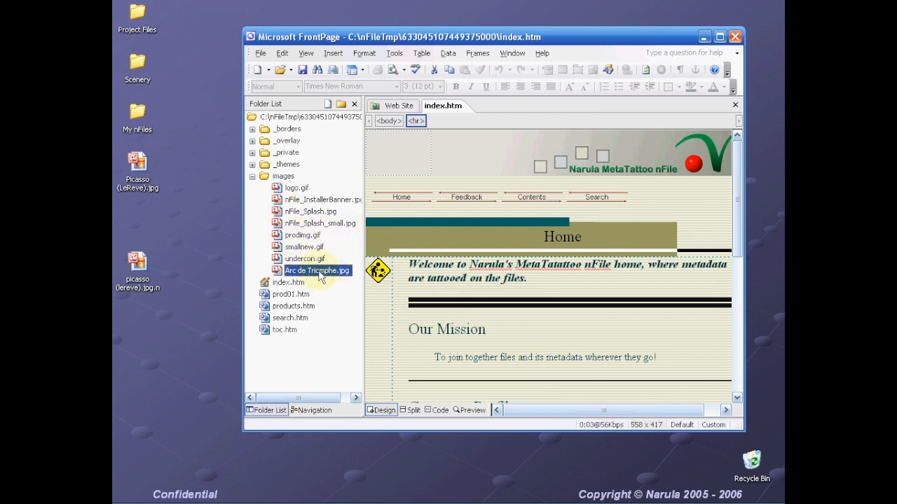
pyautogui.moveTo(319, 272); pyautogui.dragTo(444, 368)
# - Place the Arc de Triomphe photo after the Our Mission sentence, shrink it, and put it on its own line
pyautogui.moveTo(554, 361); pyautogui.dragTo(663, 360)
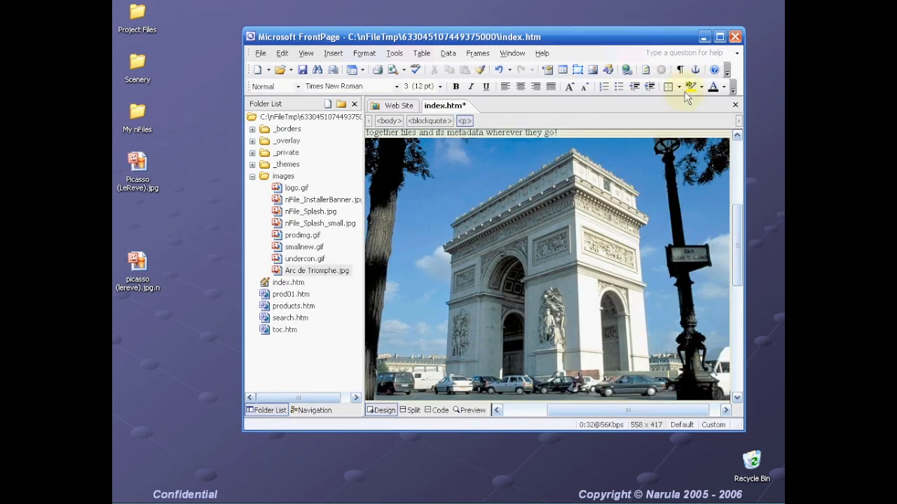
pyautogui.click(720, 37)
pyautogui.click(463, 225)
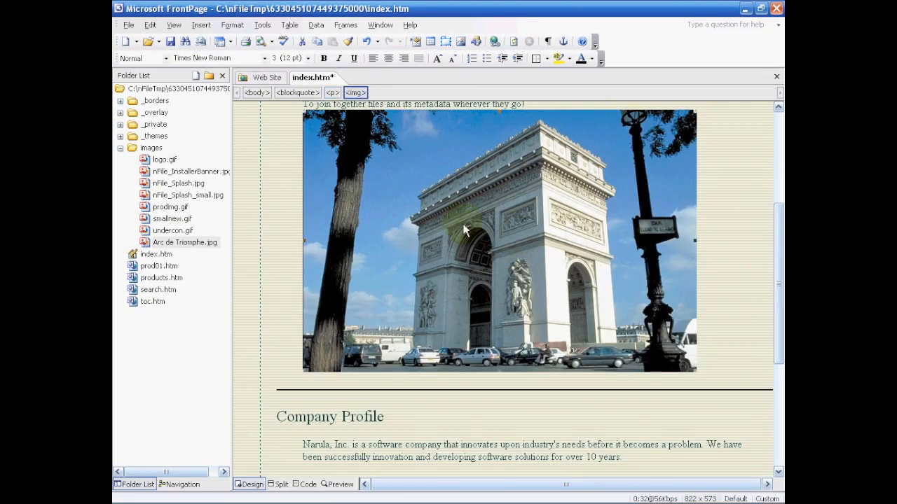
pyautogui.scroll(2, 463, 225)
pyautogui.moveTo(696, 397); pyautogui.dragTo(593, 327)
pyautogui.moveTo(521, 288); pyautogui.dragTo(496, 257)
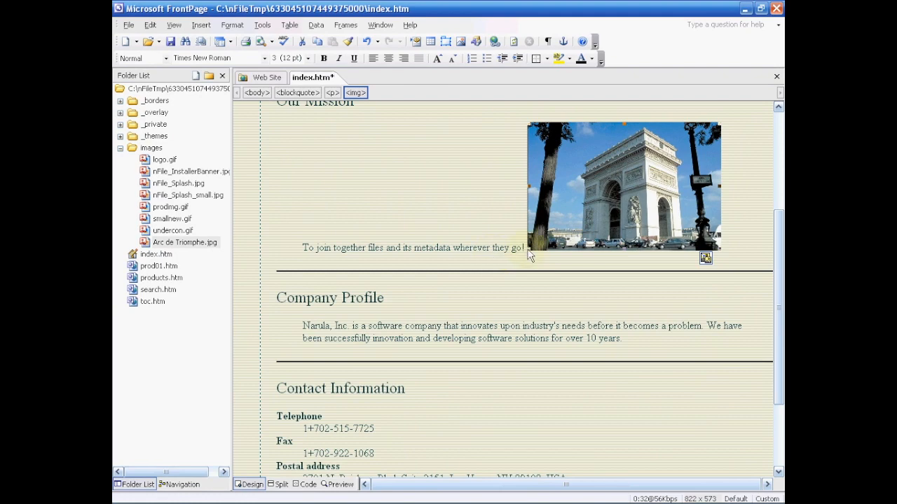
pyautogui.click(527, 254)
pyautogui.press('Return')
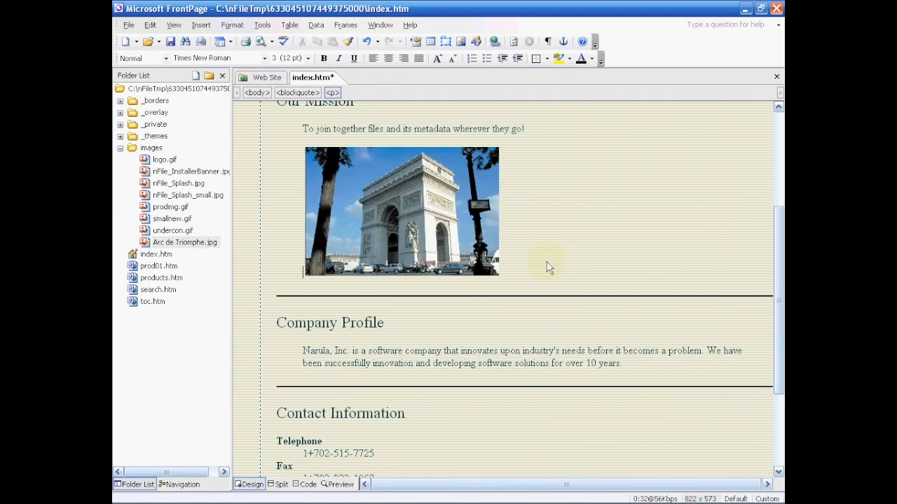
pyautogui.scroll(3, 550, 268)
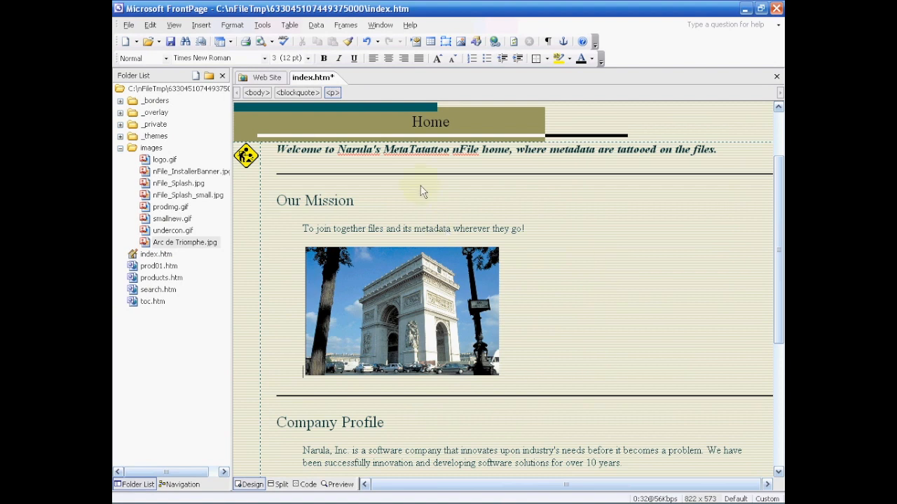
# - Save index.htm and exit FrontPage
pyautogui.click(170, 41)
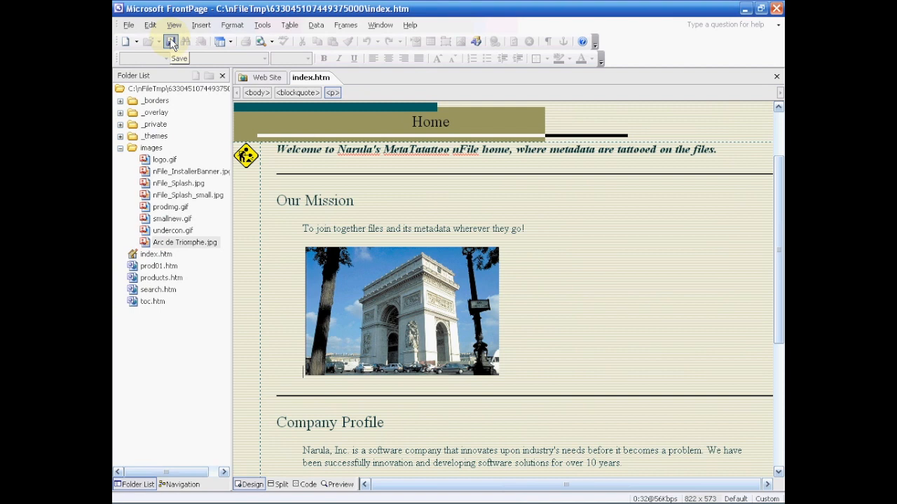
pyautogui.click(128, 25)
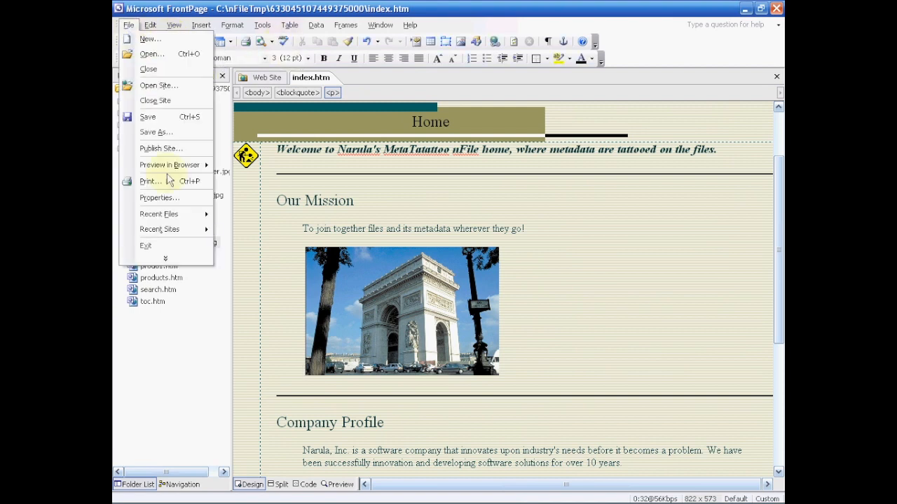
pyautogui.click(174, 246)
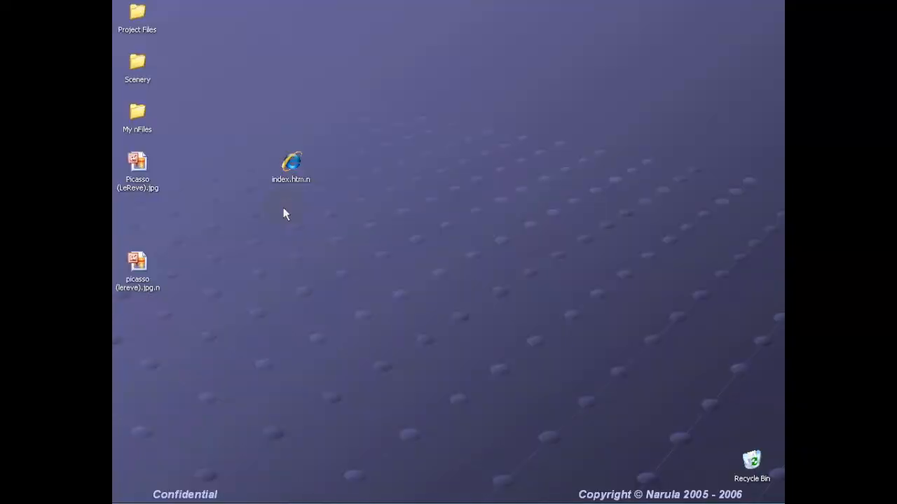
pyautogui.click(292, 165)
pyautogui.rightClick(292, 166)
pyautogui.click(342, 484)
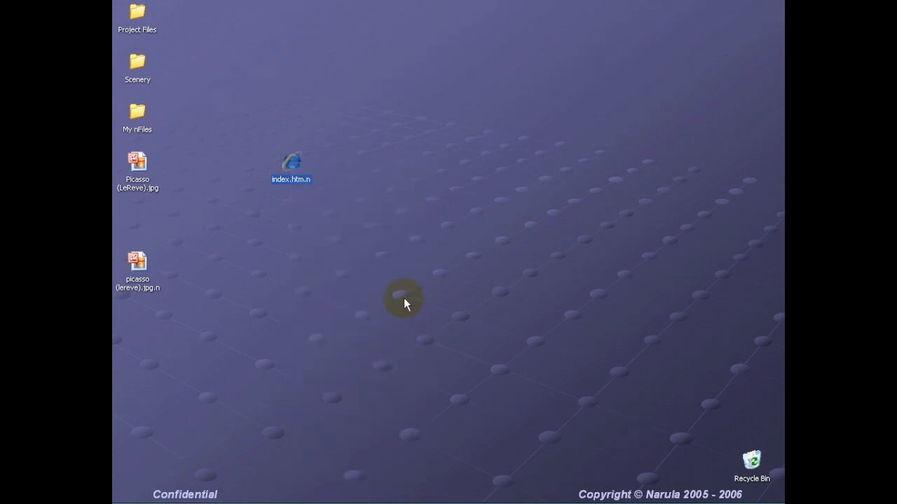
pyautogui.moveTo(404, 174); pyautogui.dragTo(435, 112)
pyautogui.click(389, 130)
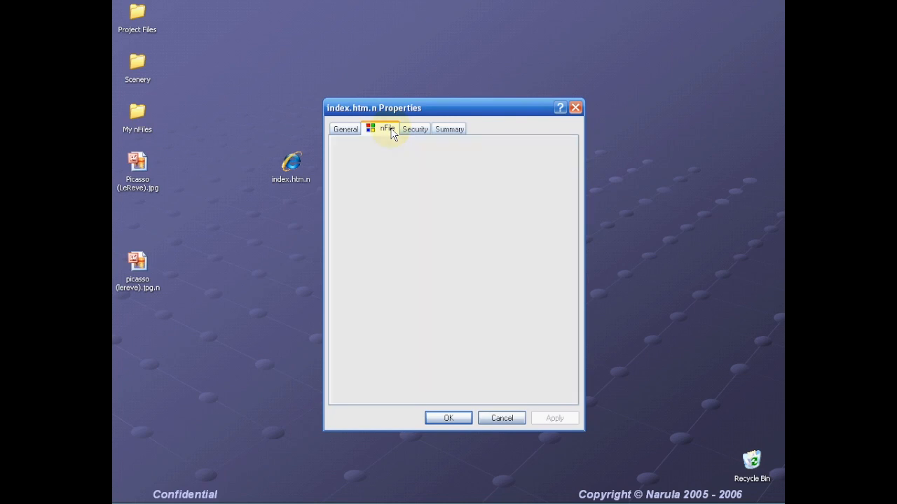
pyautogui.click(462, 148)
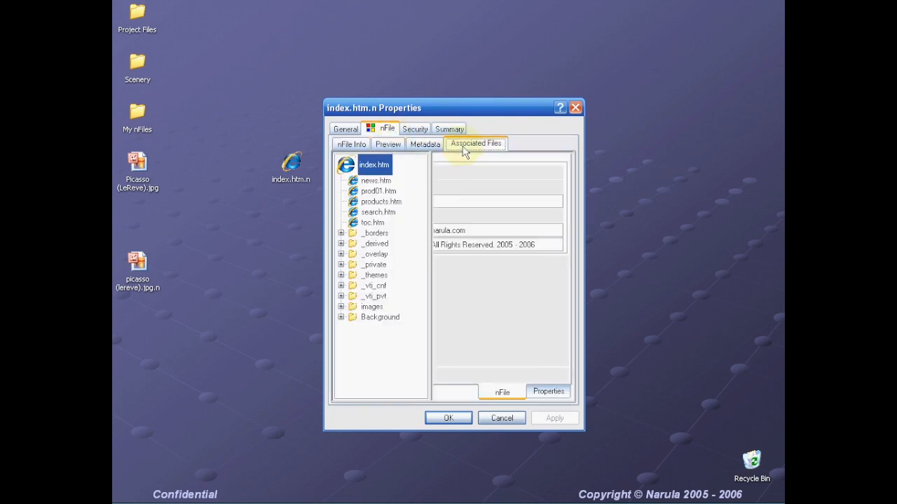
pyautogui.click(340, 307)
pyautogui.moveTo(419, 252); pyautogui.dragTo(421, 303)
pyautogui.click(397, 278)
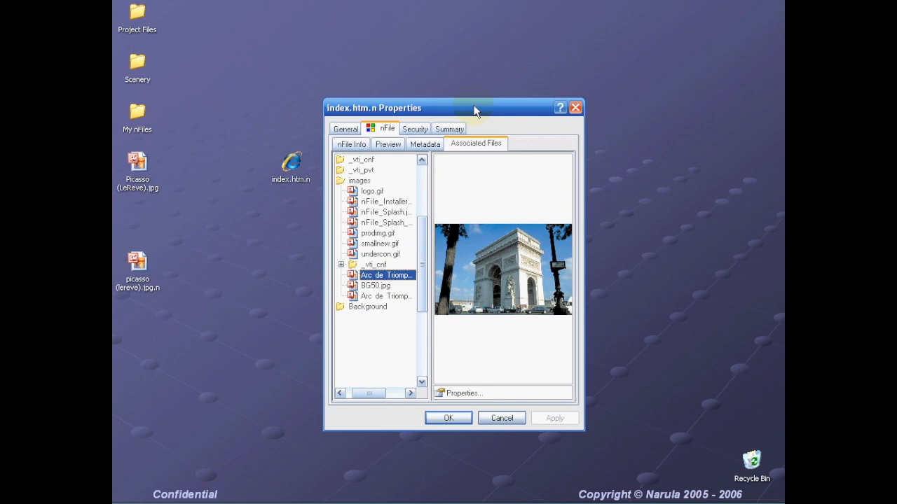
pyautogui.moveTo(366, 393); pyautogui.dragTo(358, 368)
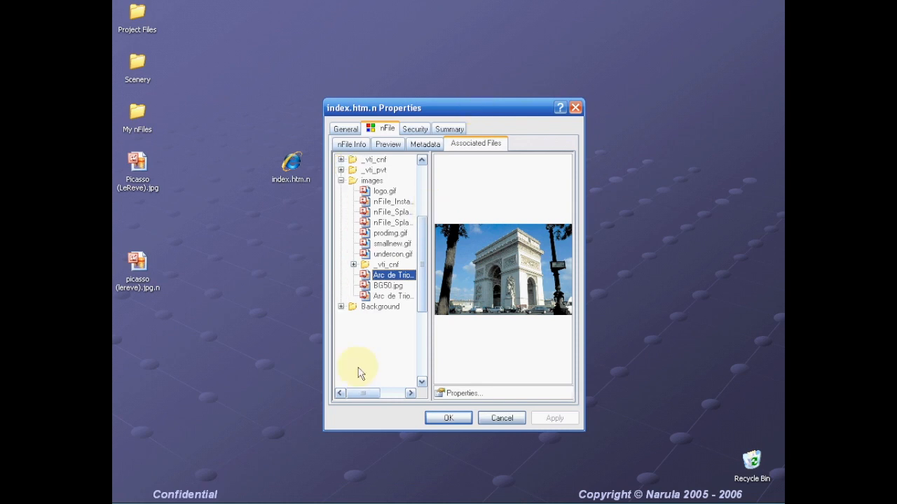
pyautogui.click(448, 418)
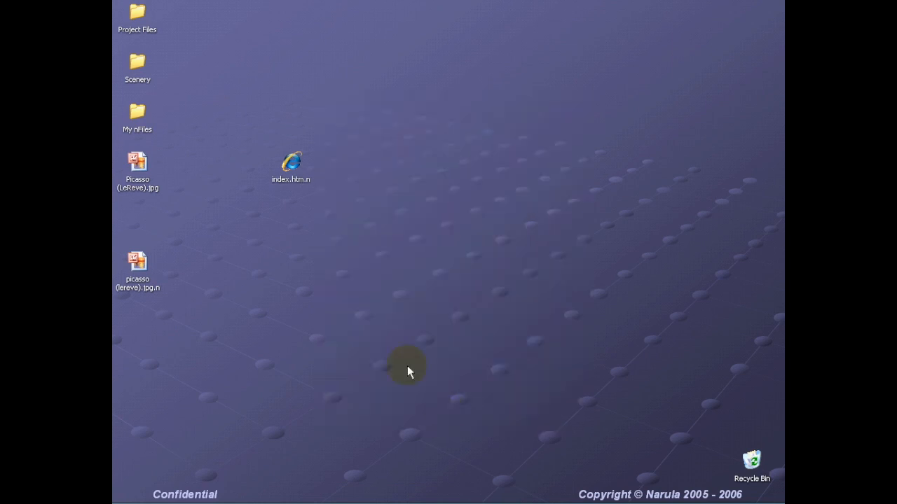
pyautogui.click(290, 168)
pyautogui.doubleClick(290, 168)
pyautogui.doubleClick(289, 166)
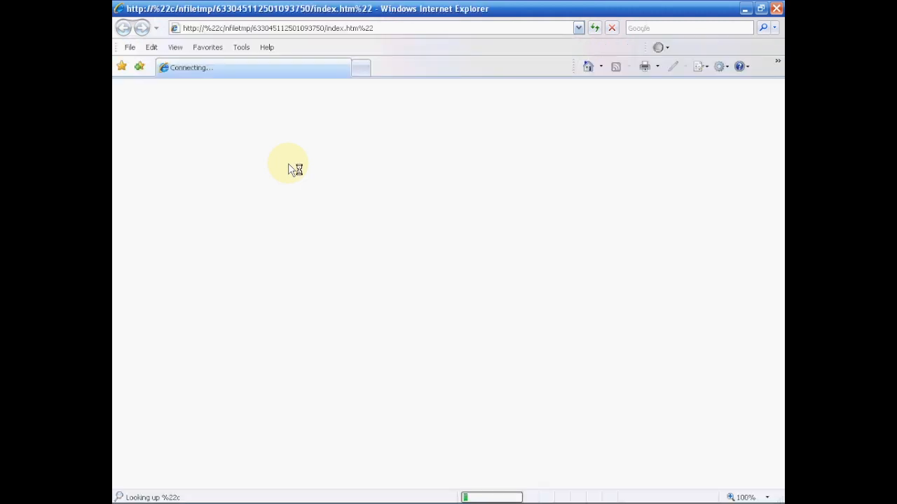
pyautogui.click(219, 27)
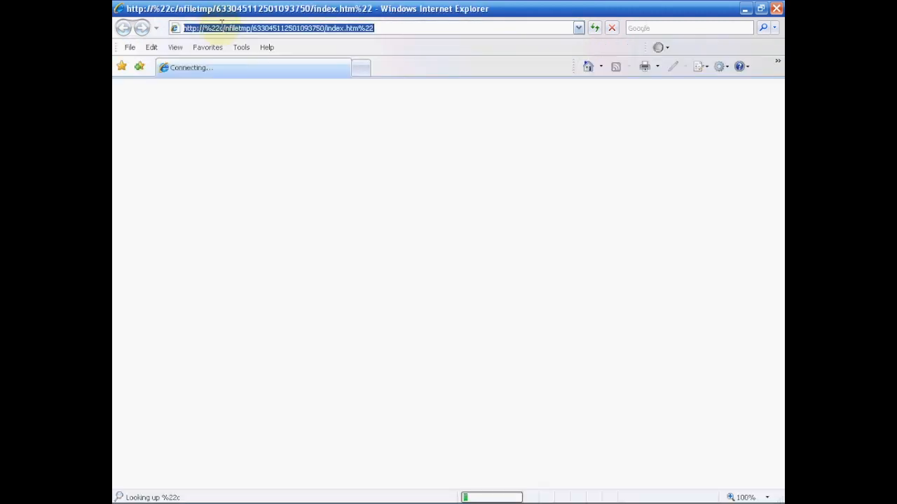
pyautogui.moveTo(220, 26); pyautogui.dragTo(158, 31)
pyautogui.press('BackSpace')
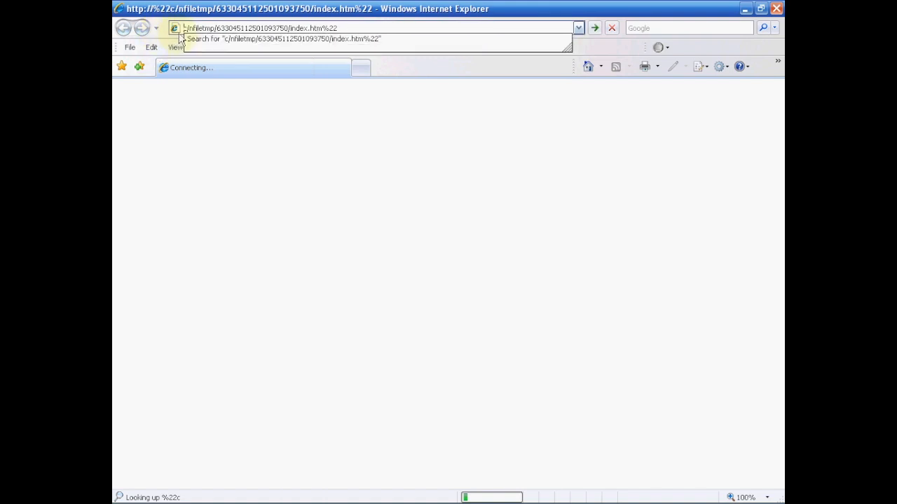
# - Add ':' after the drive letter, remove the trailing '%22', load the page, then minimize Internet Explorer
pyautogui.click(187, 28)
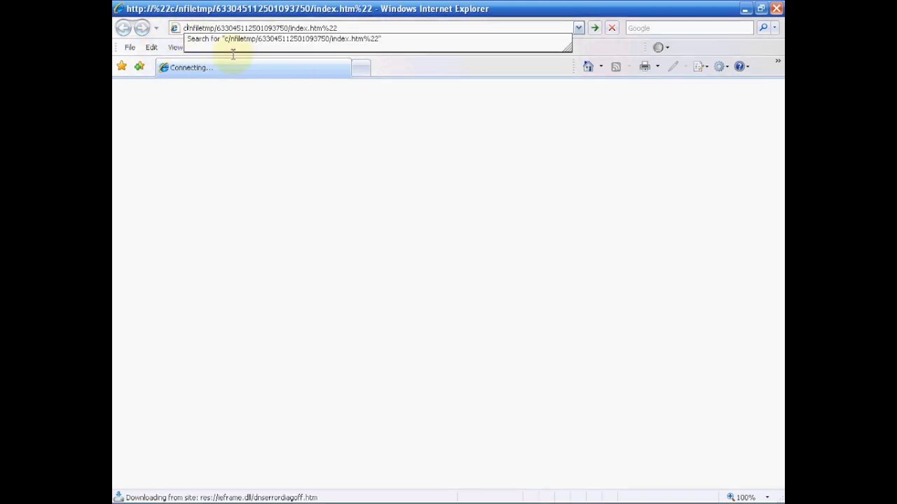
pyautogui.write(':')
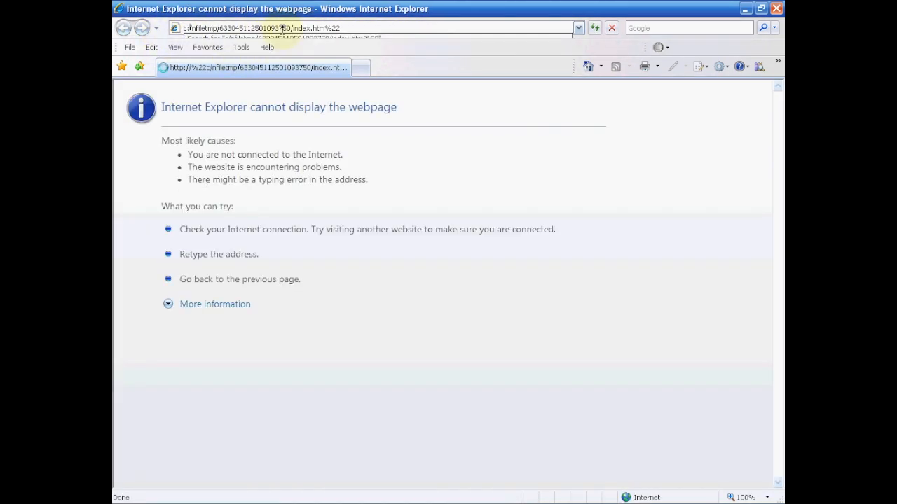
pyautogui.moveTo(324, 28); pyautogui.dragTo(390, 28)
pyautogui.press('BackSpace')
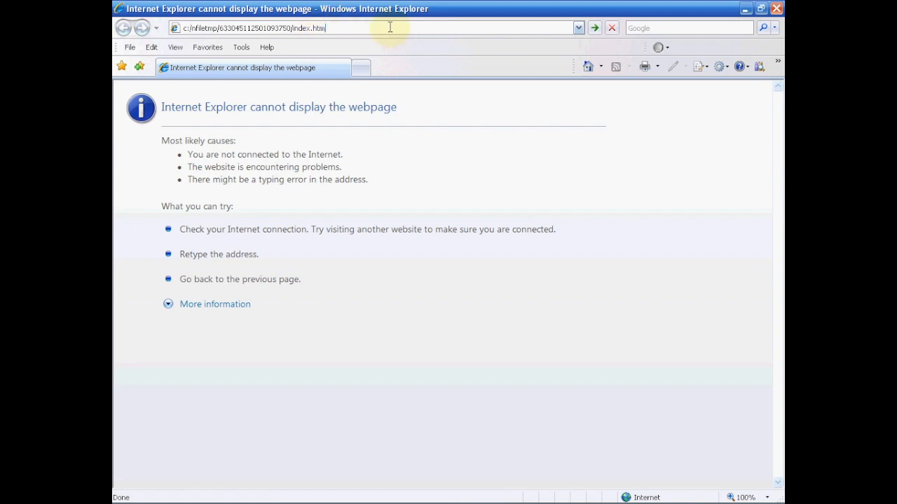
pyautogui.press('Return')
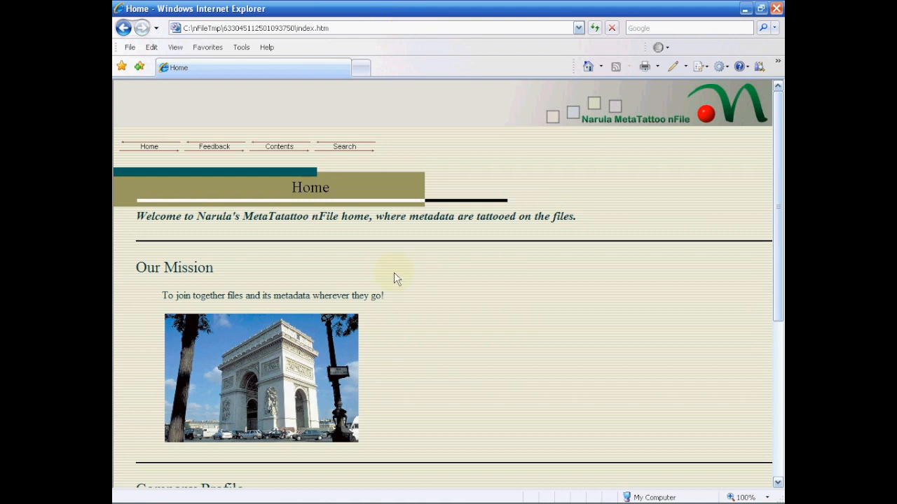
pyautogui.scroll(-1, 434, 308)
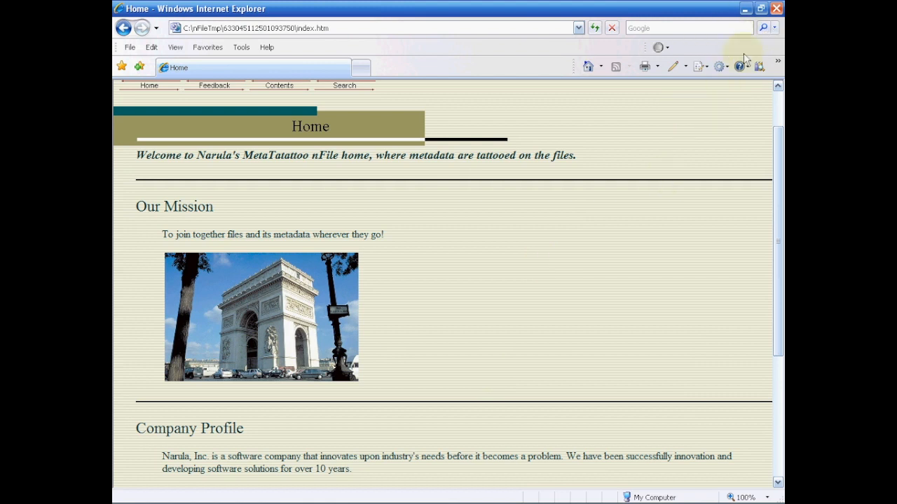
pyautogui.click(745, 10)
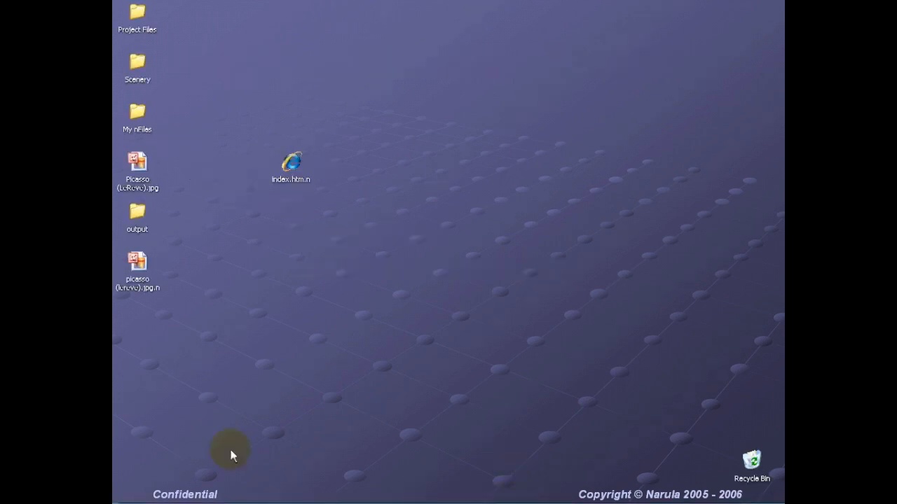
# - Launch MetaTattoo nFile Settings from Start > All Programs > Narula
pyautogui.click(133, 495)
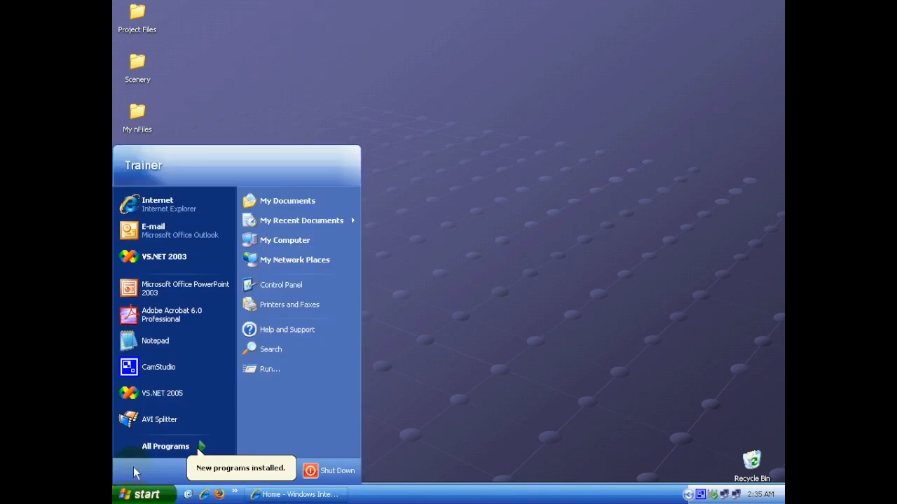
pyautogui.moveTo(137, 445)
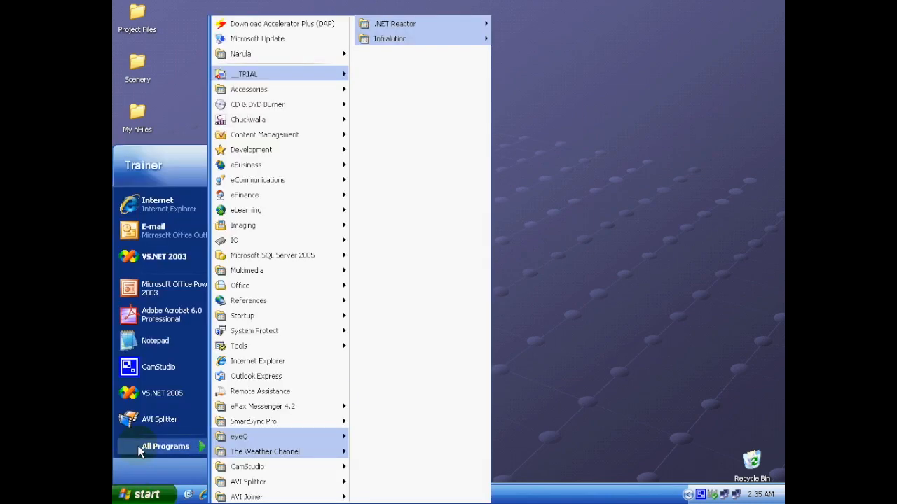
pyautogui.moveTo(300, 52)
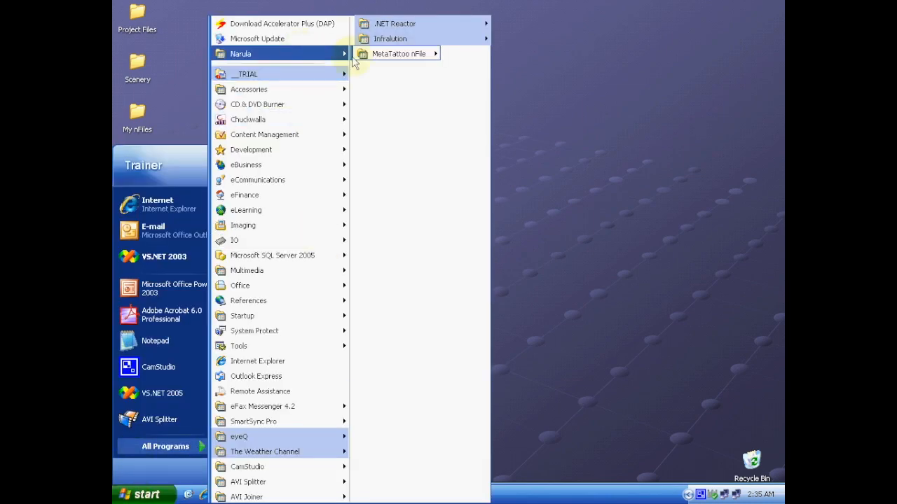
pyautogui.moveTo(383, 61)
pyautogui.click(488, 56)
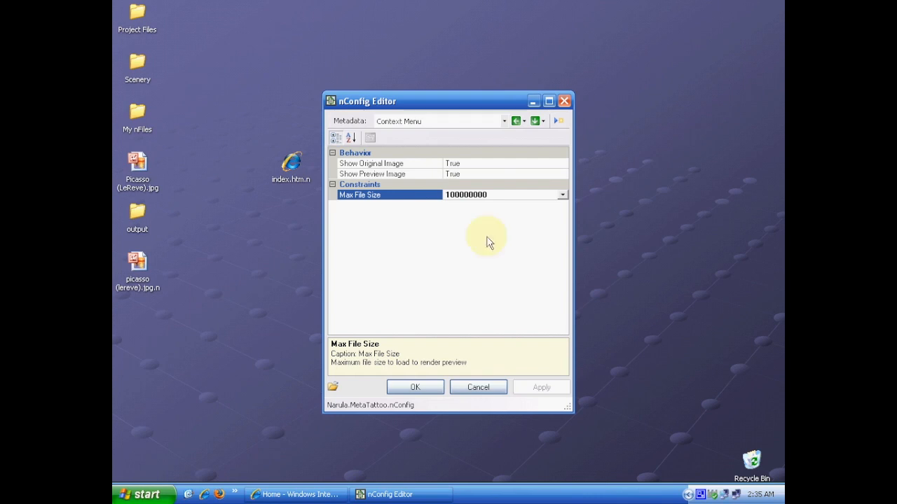
# - Keep the Context Menu category and review its Show Original Image and Max File Size settings
pyautogui.click(503, 121)
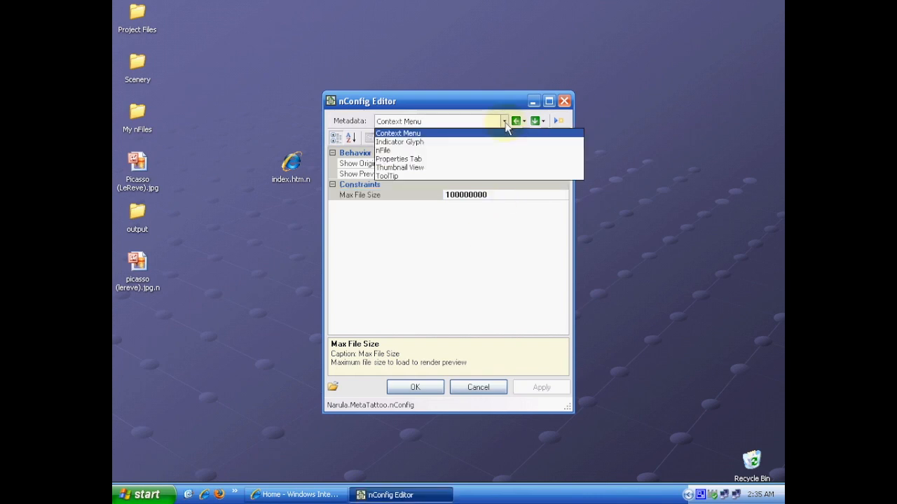
pyautogui.click(412, 138)
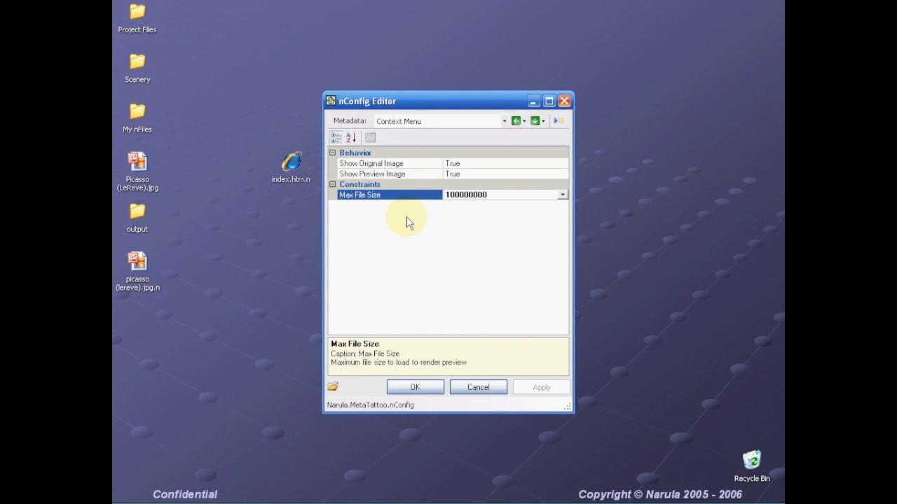
pyautogui.click(401, 165)
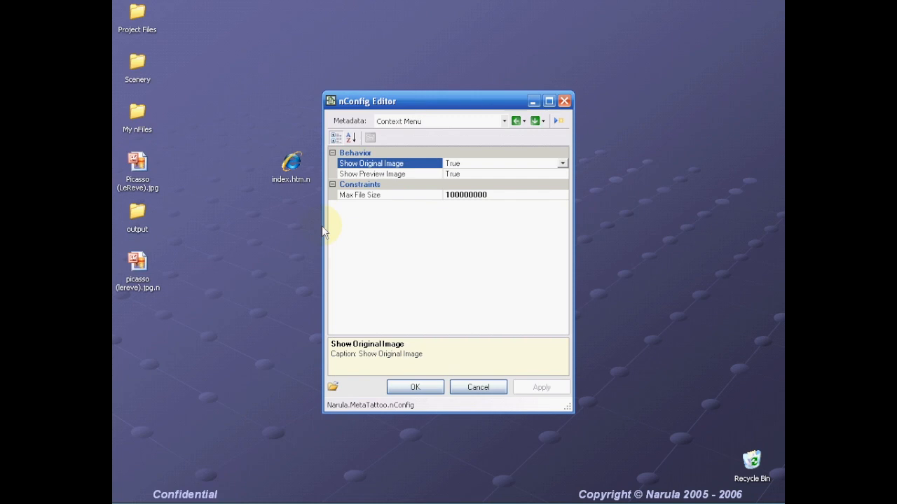
pyautogui.click(416, 199)
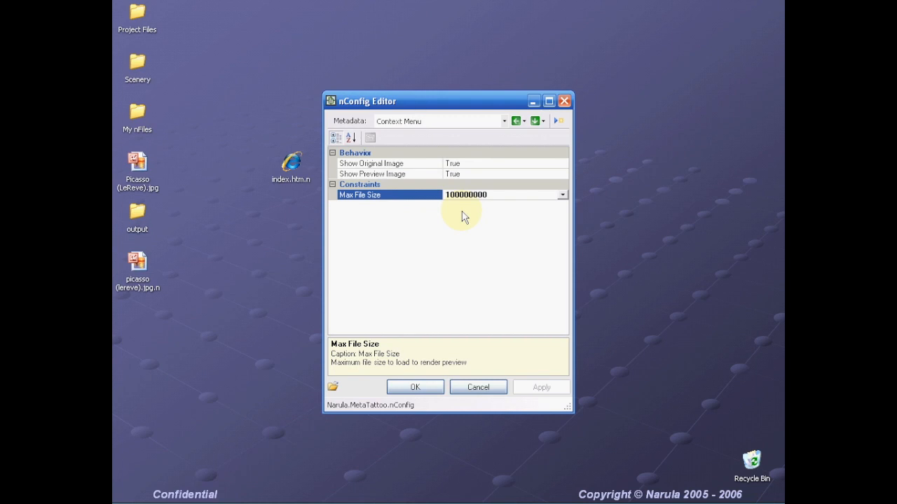
# - Switch the Metadata category to nFile and review its Behavior settings, including Idle wait seconds 180
pyautogui.click(504, 121)
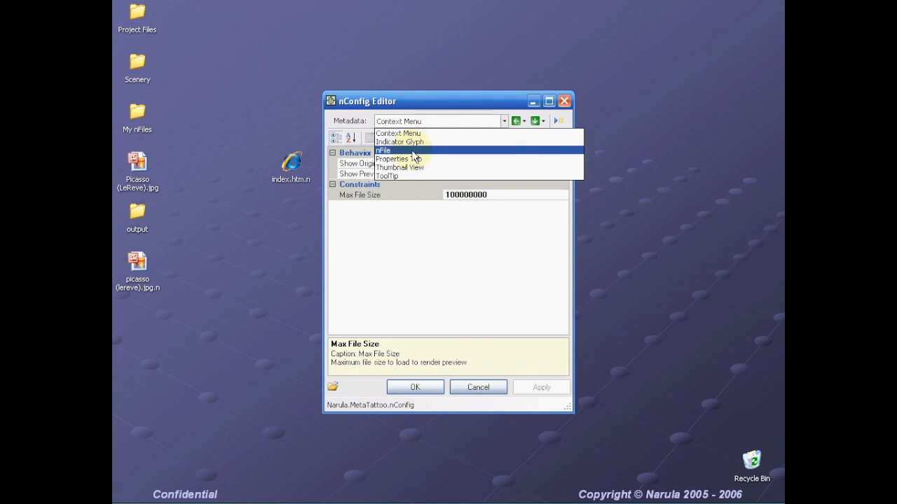
pyautogui.click(384, 150)
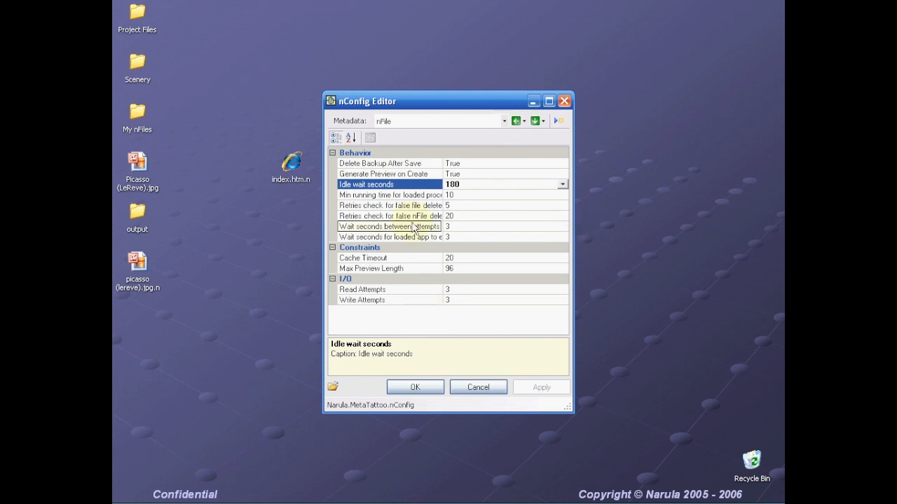
pyautogui.click(370, 165)
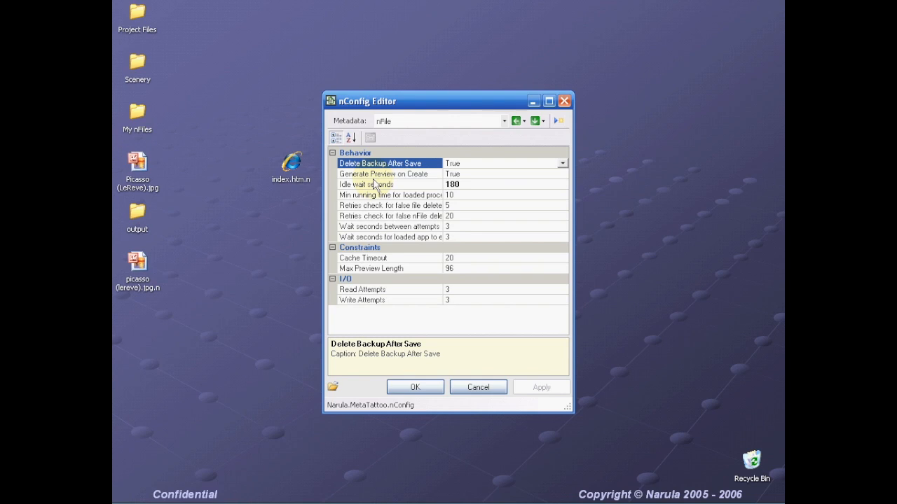
pyautogui.click(434, 175)
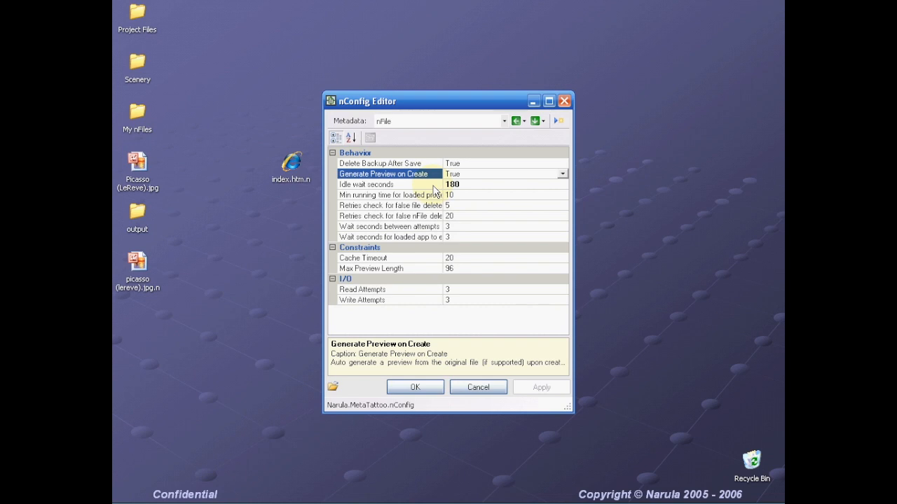
pyautogui.click(433, 186)
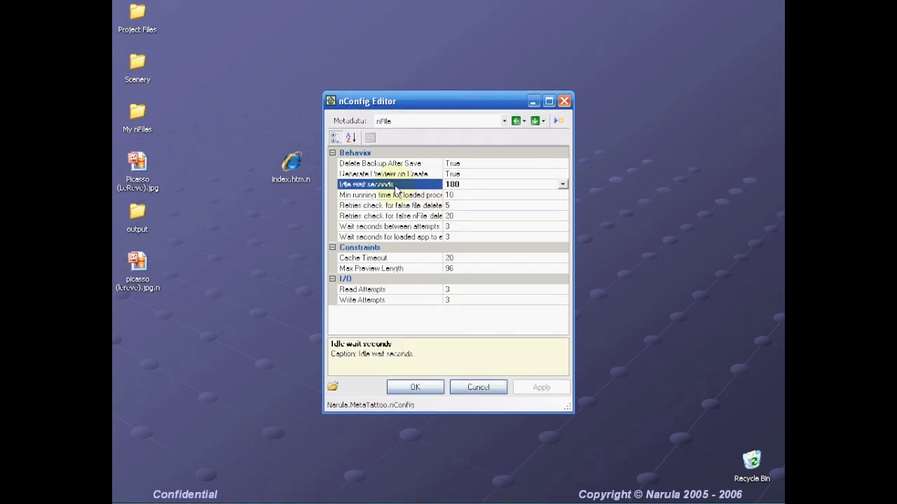
pyautogui.click(391, 199)
pyautogui.click(392, 205)
pyautogui.click(390, 215)
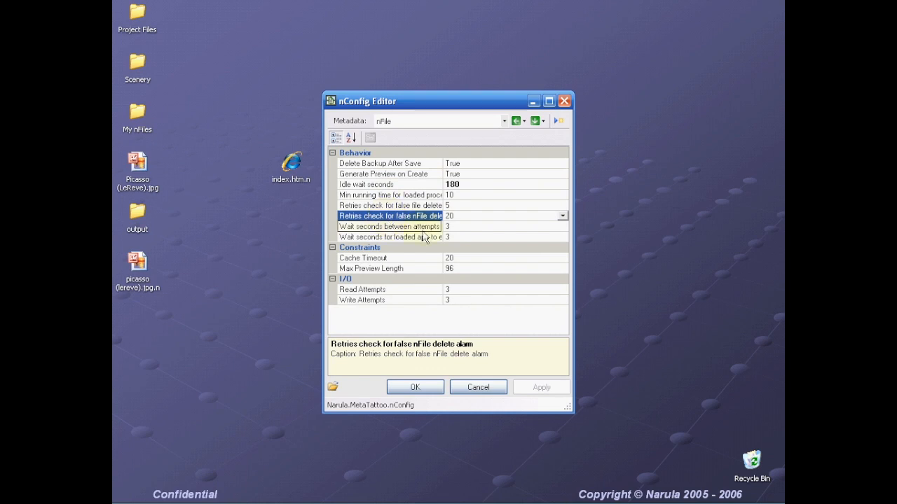
pyautogui.click(423, 231)
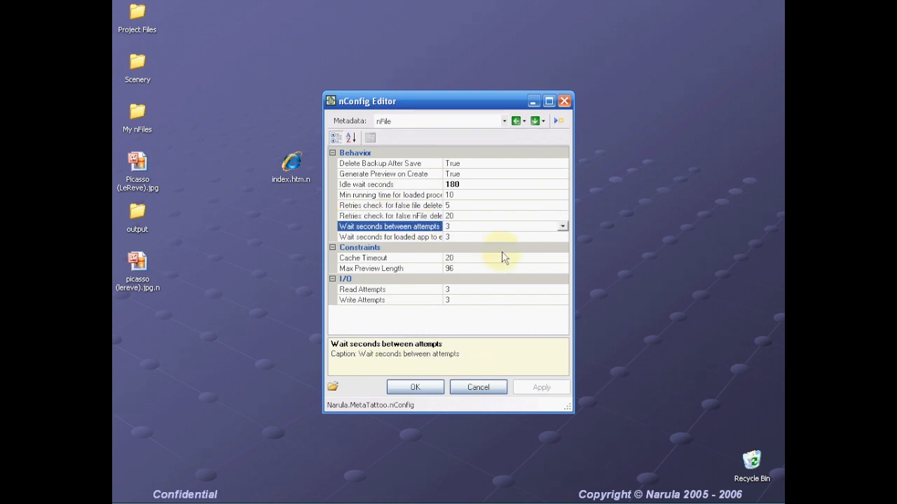
# - Widen the property names and review Cache Timeout 20, Max Preview Length and Read Attempts 3
pyautogui.moveTo(444, 168); pyautogui.dragTo(471, 167)
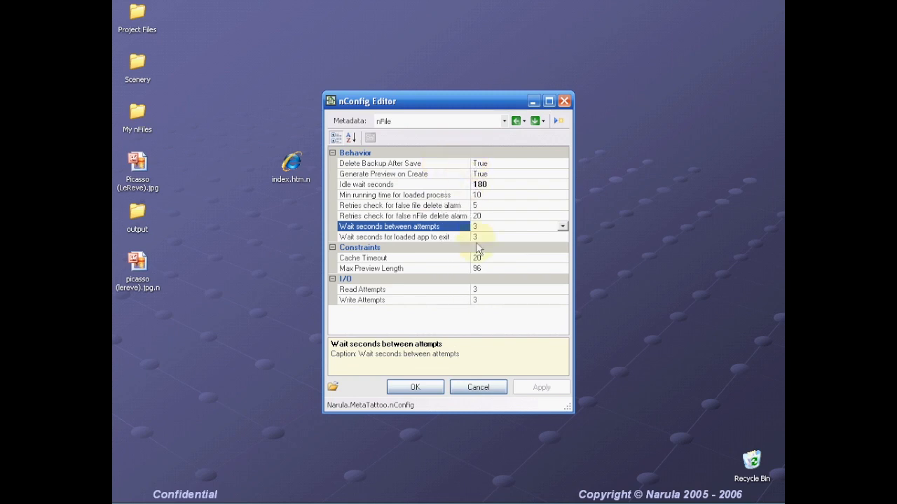
pyautogui.click(417, 260)
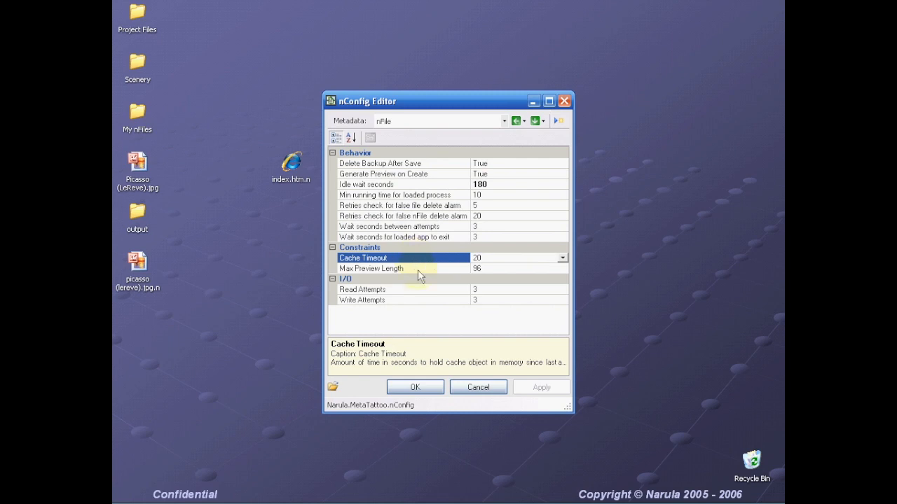
pyautogui.click(417, 270)
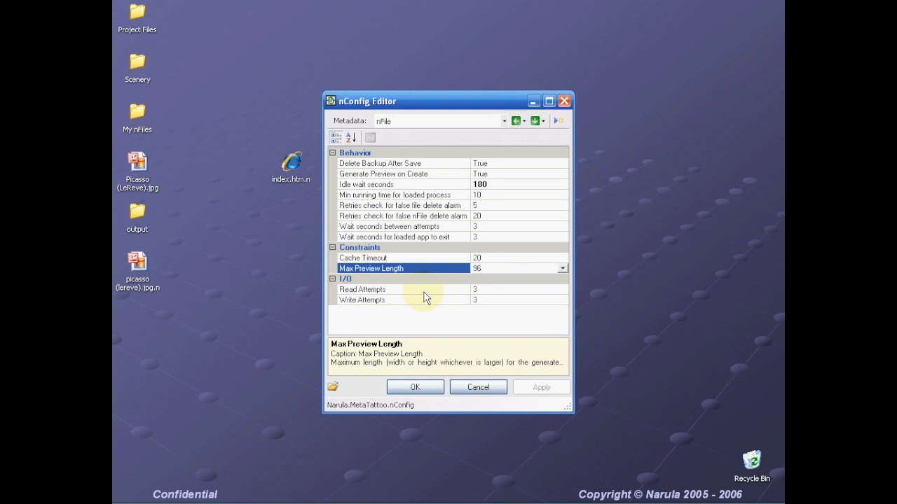
pyautogui.click(380, 177)
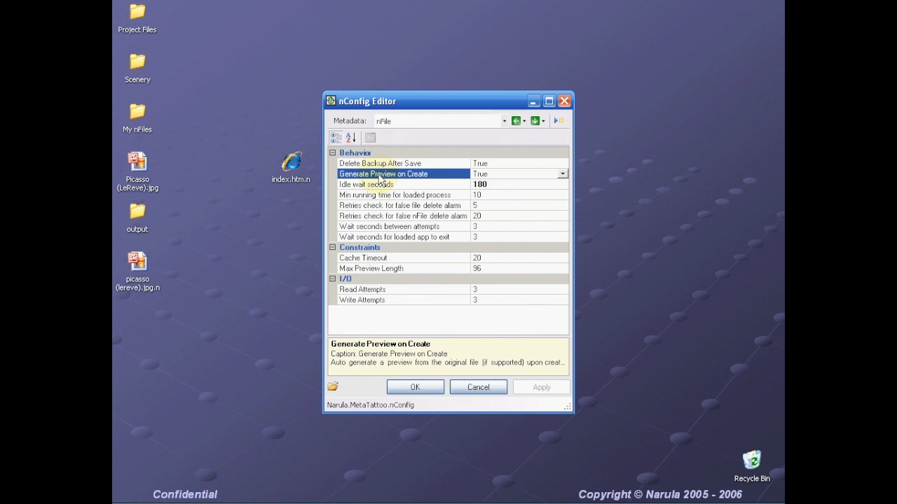
pyautogui.click(406, 270)
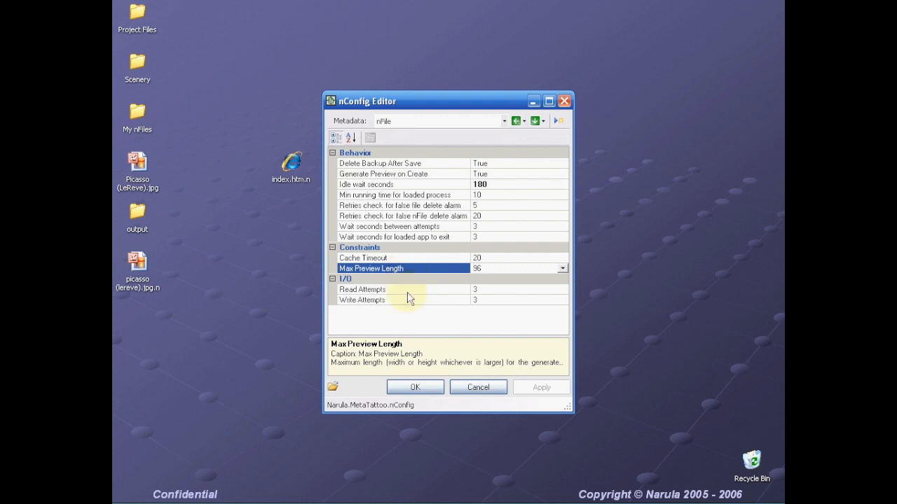
pyautogui.click(407, 293)
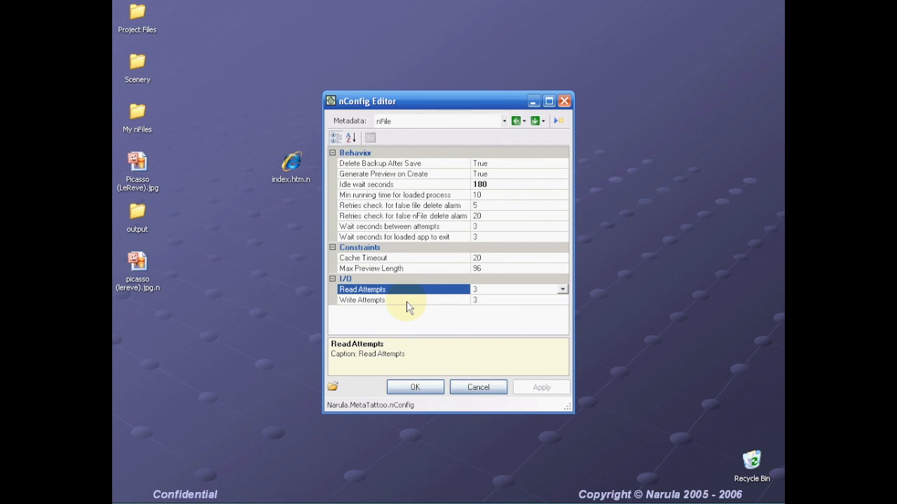
# - Switch the Metadata category to Properties Tab to view its Active True setting
pyautogui.click(504, 121)
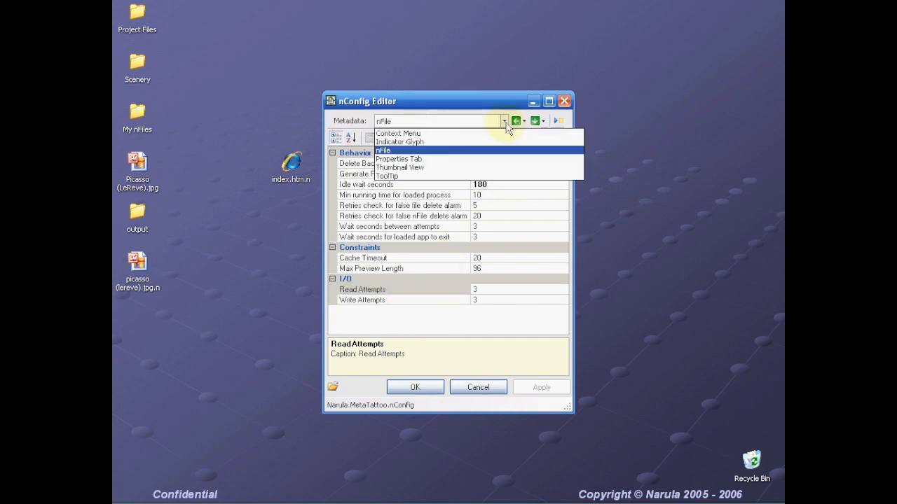
pyautogui.click(424, 159)
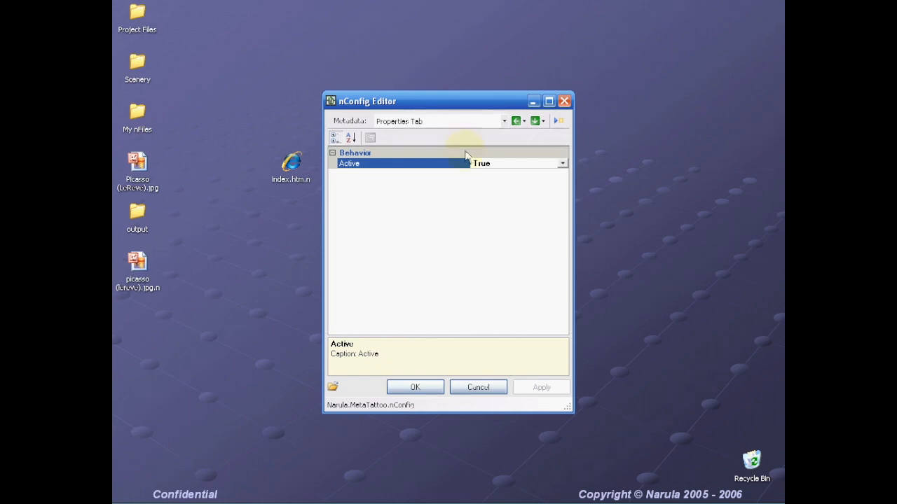
pyautogui.click(504, 121)
# - Review Thumbnail View's Create Thumbnail Cache description, then switch the Metadata category to ToolTip
pyautogui.click(416, 169)
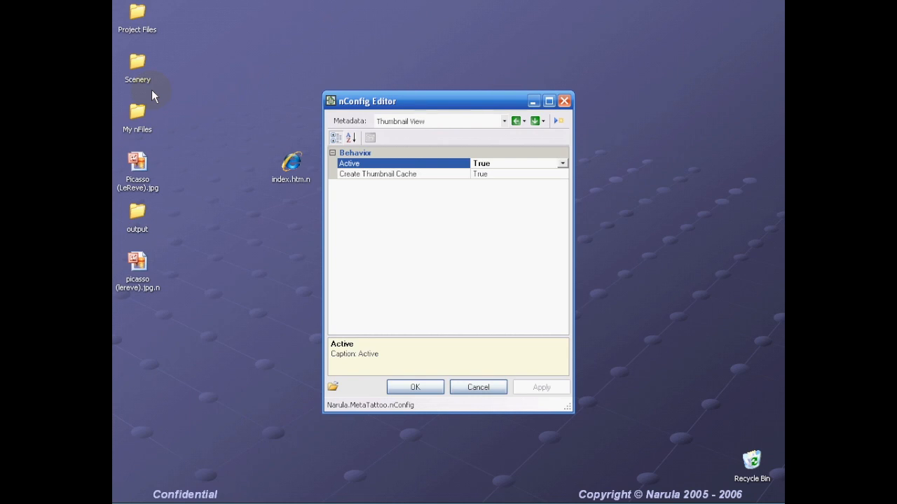
pyautogui.click(399, 175)
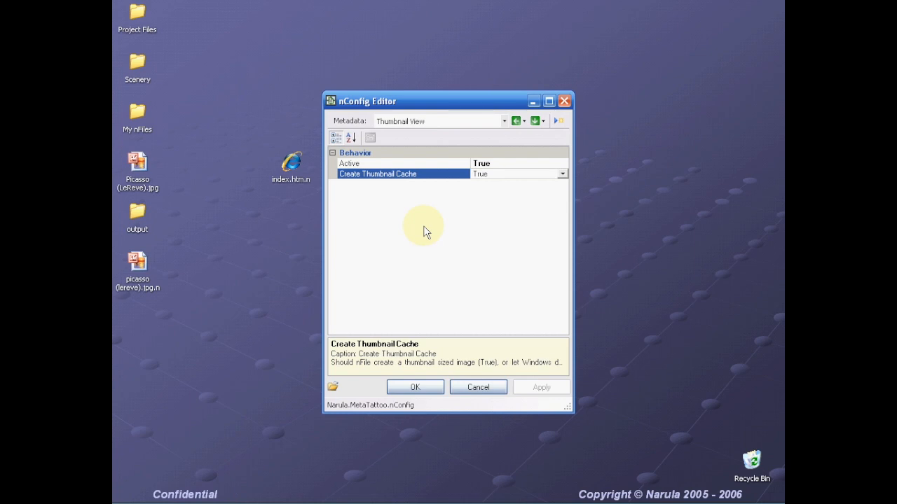
pyautogui.click(504, 122)
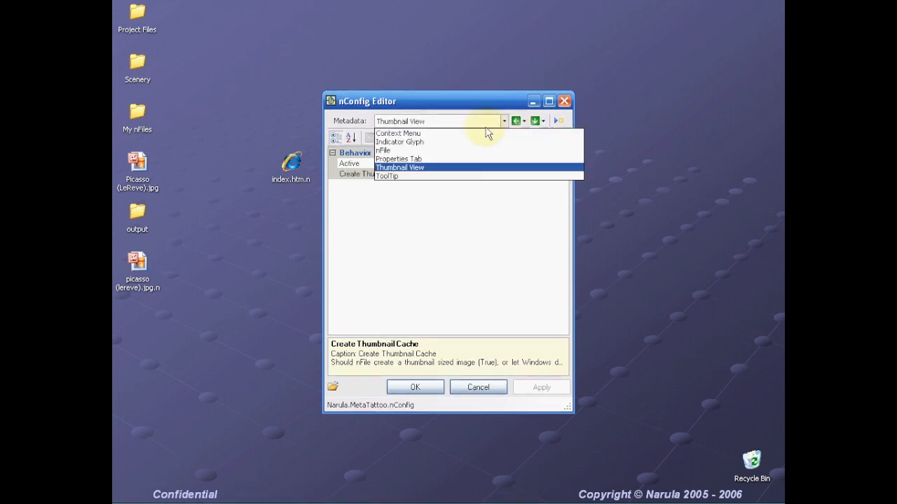
pyautogui.click(390, 176)
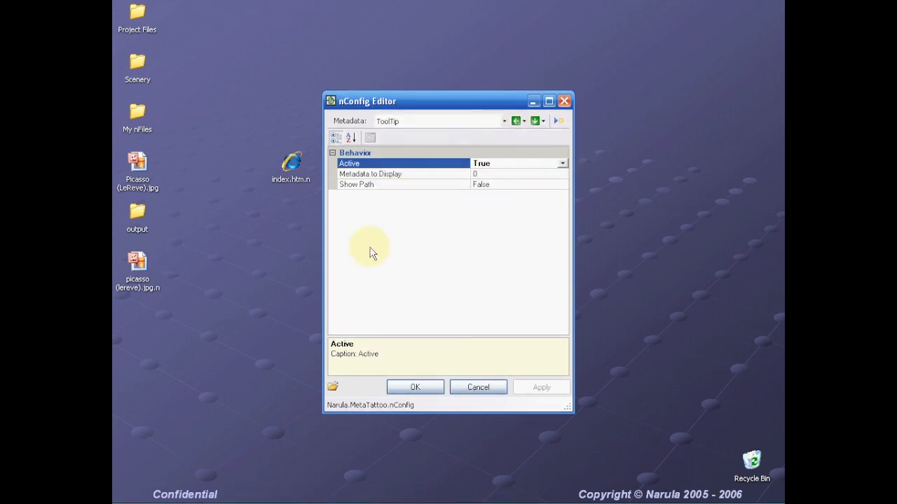
# - Preview the tooltips of Picasso (LeReve).jpg and index.htm.n, then select Metadata to Display
pyautogui.click(138, 164)
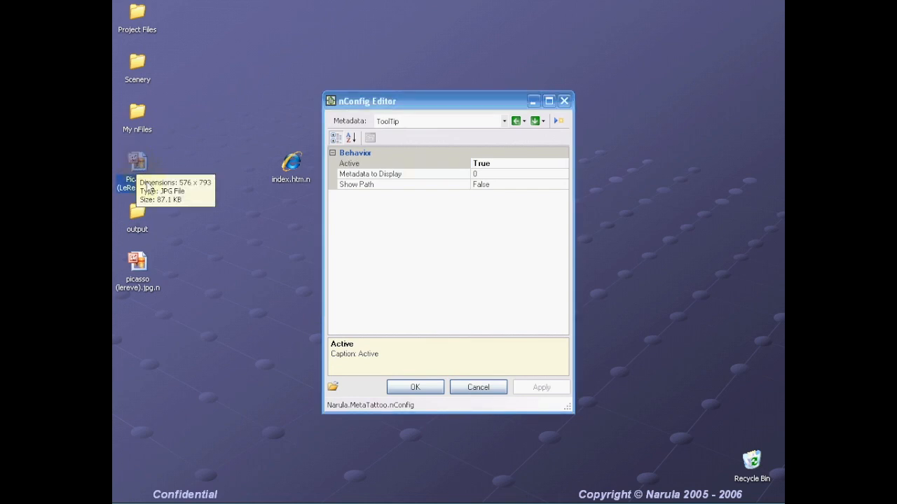
pyautogui.moveTo(138, 267)
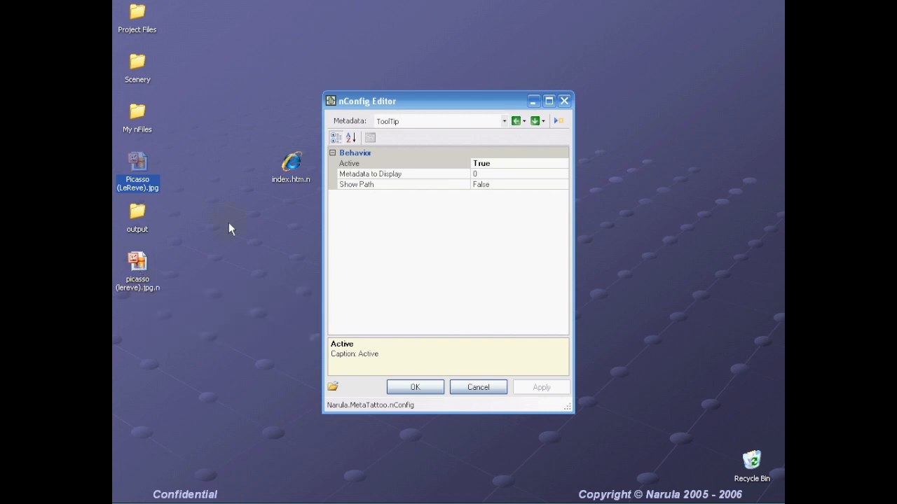
pyautogui.moveTo(293, 164)
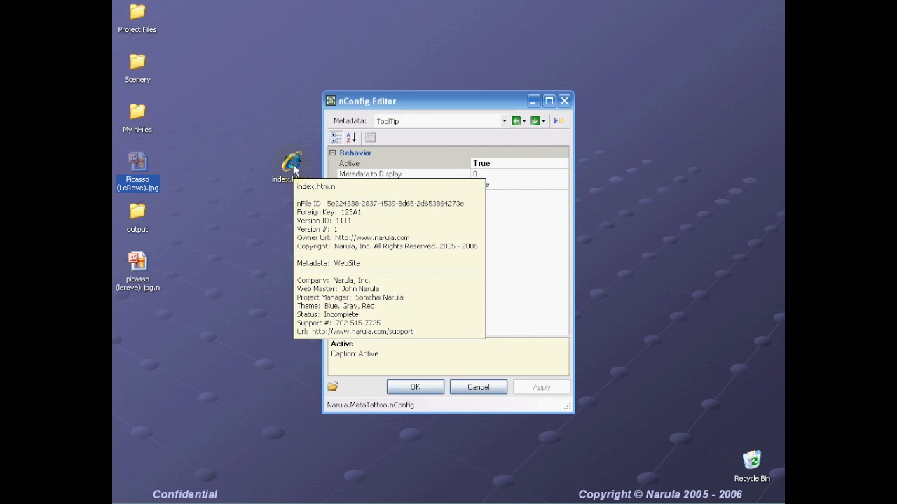
pyautogui.click(383, 167)
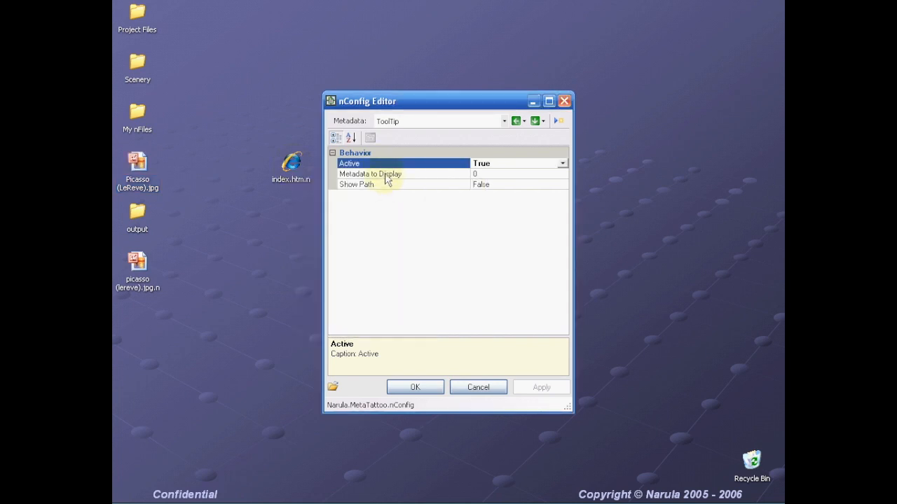
pyautogui.click(385, 176)
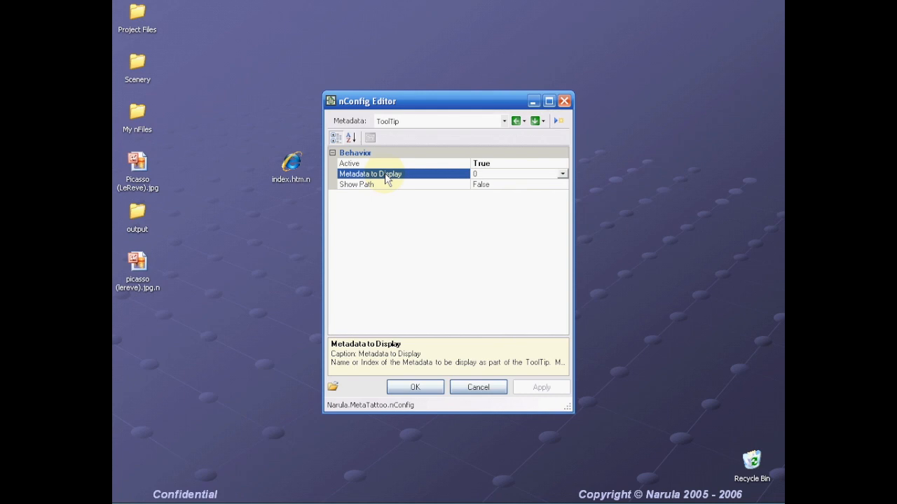
pyautogui.click(290, 171)
pyautogui.moveTo(287, 170)
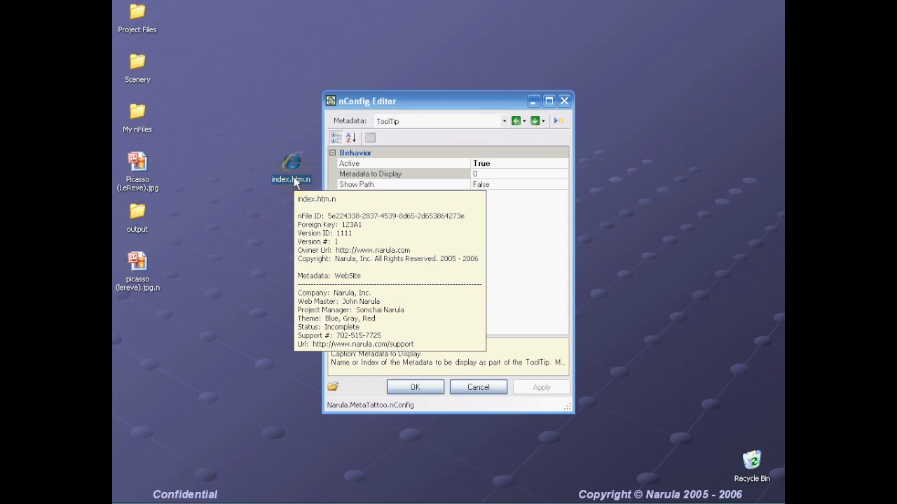
pyautogui.click(395, 174)
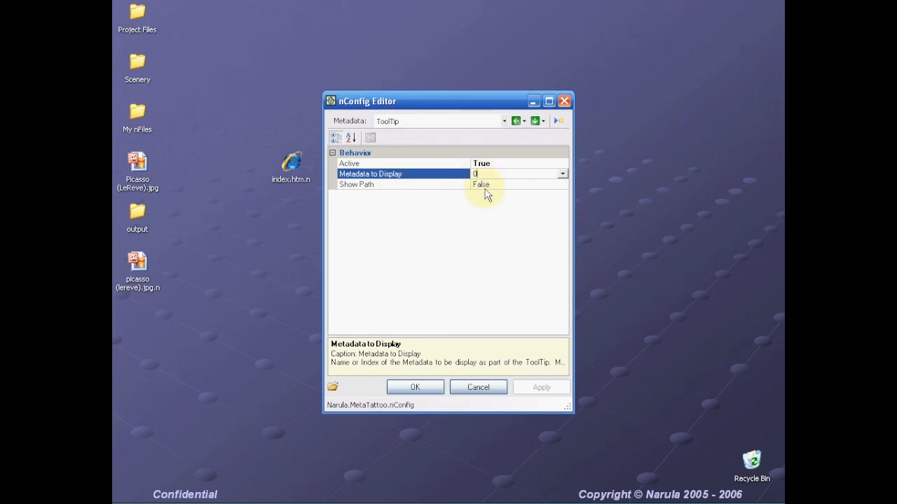
# - Set Metadata to Display to IPTC and apply the change
pyautogui.press('BackSpace')
pyautogui.write('IPTC')
pyautogui.click(382, 186)
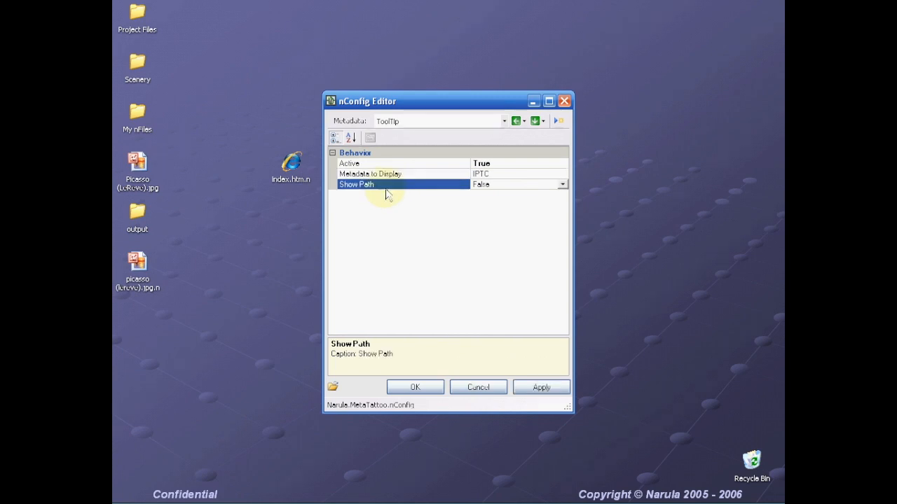
pyautogui.click(546, 394)
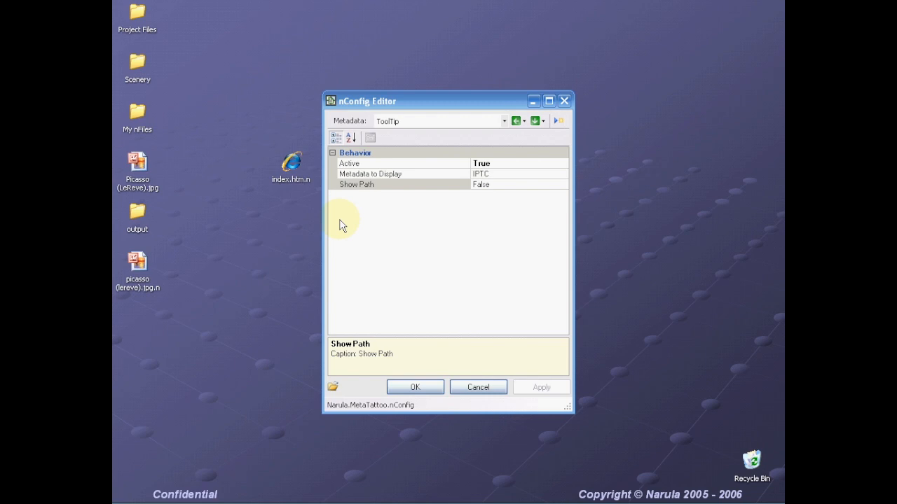
# - Show the Indicator Glyph settings, move the editor aside, and open the Project Files desktop folder
pyautogui.click(504, 121)
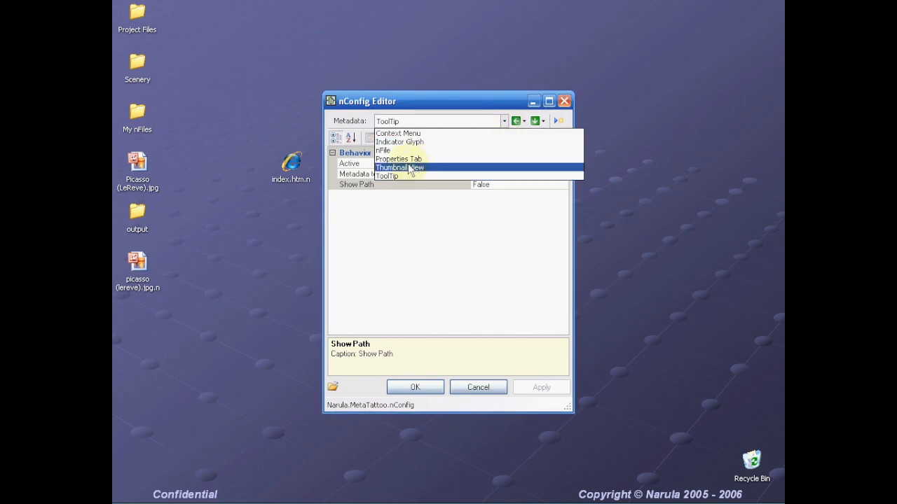
pyautogui.click(399, 142)
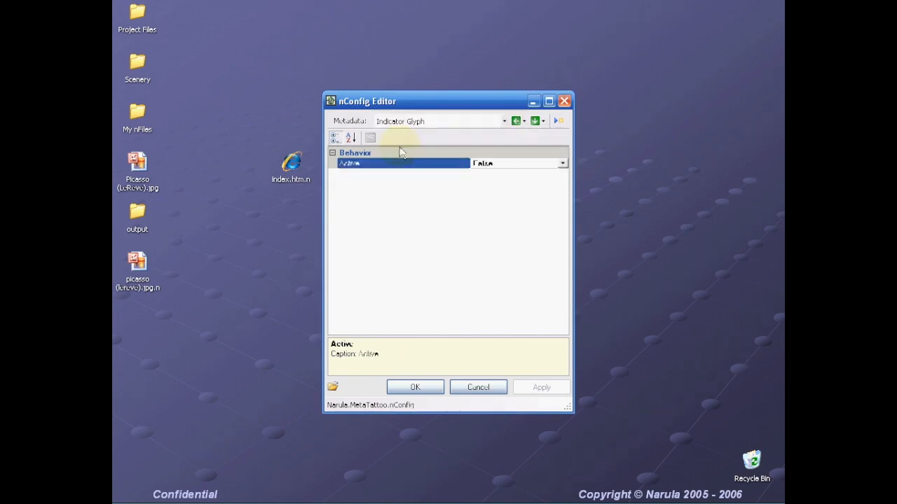
pyautogui.moveTo(415, 103); pyautogui.dragTo(424, 62)
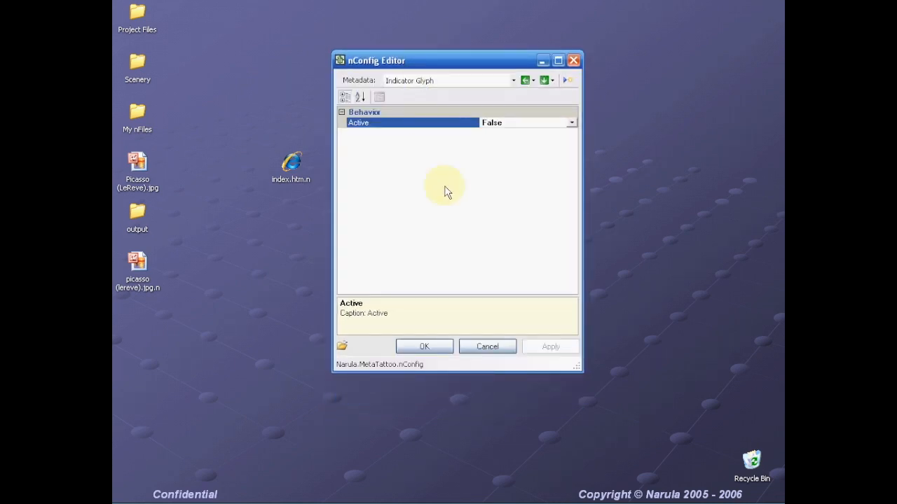
pyautogui.doubleClick(136, 17)
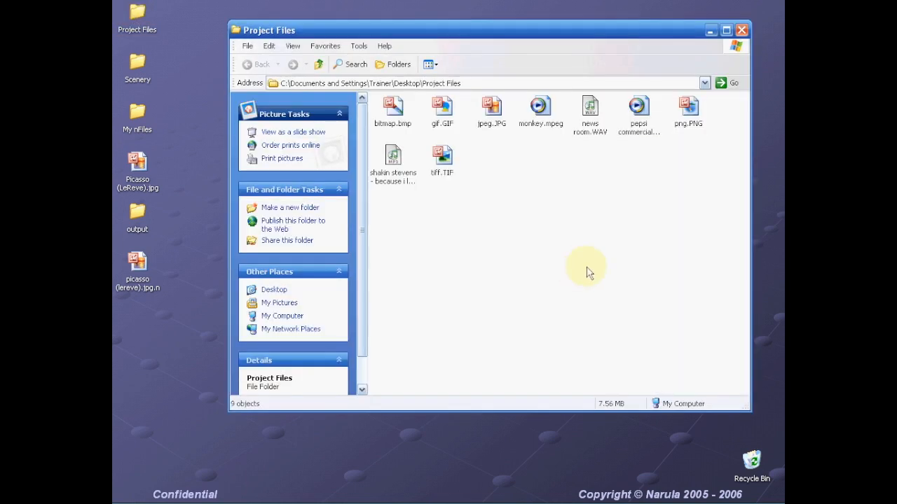
# - Click each file from bitmap.bmp to the mp3 song, then marquee-select all nine
pyautogui.click(392, 114)
pyautogui.click(440, 123)
pyautogui.click(489, 125)
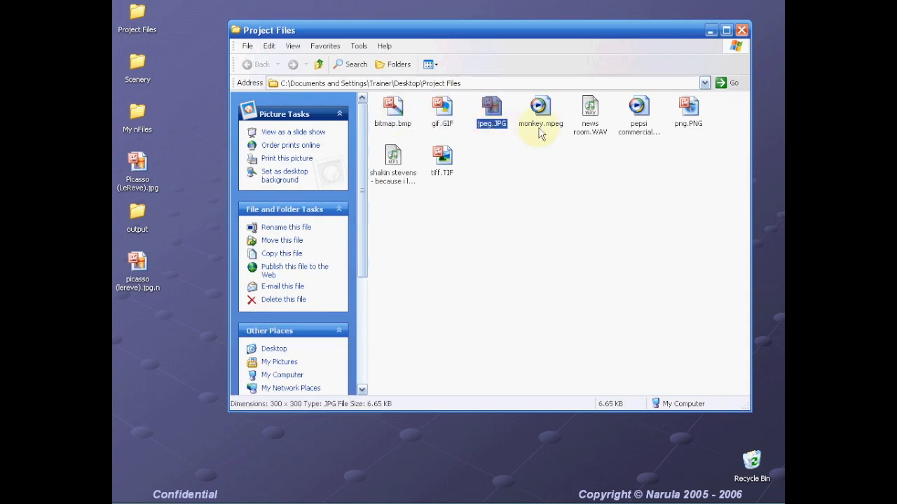
pyautogui.click(540, 127)
pyautogui.click(592, 129)
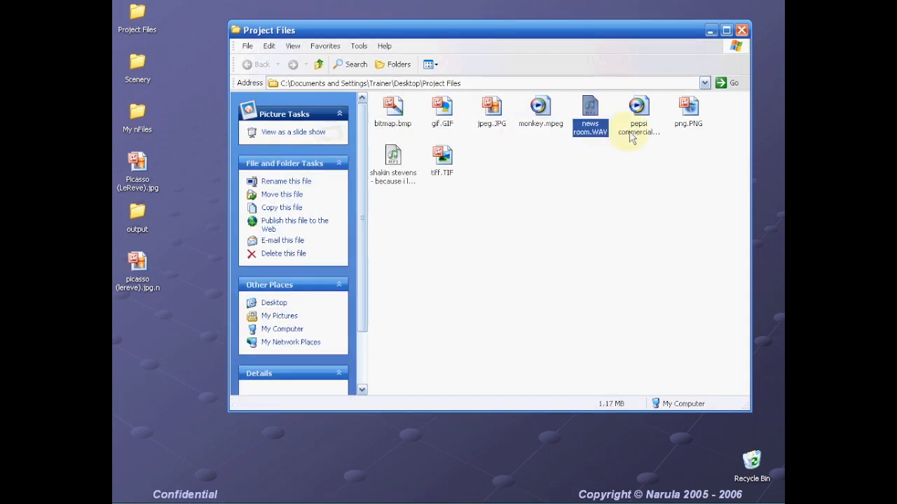
pyautogui.click(632, 133)
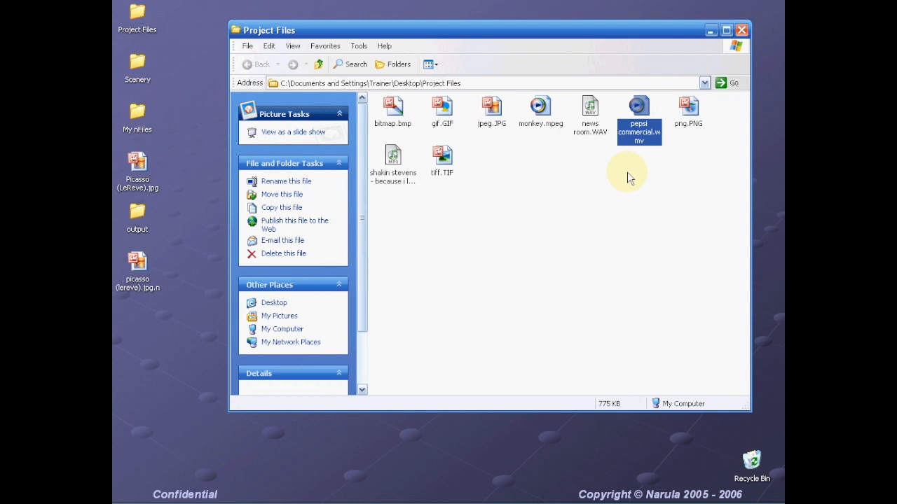
pyautogui.click(397, 174)
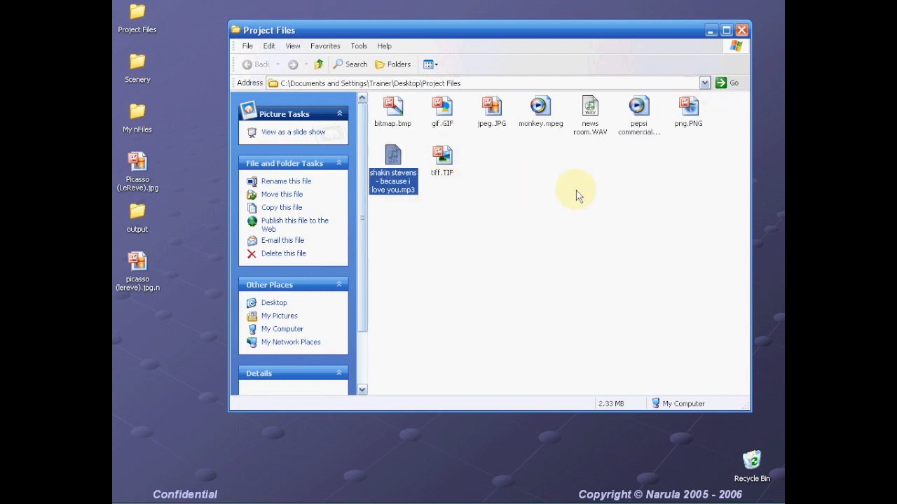
pyautogui.moveTo(732, 179); pyautogui.dragTo(324, 89)
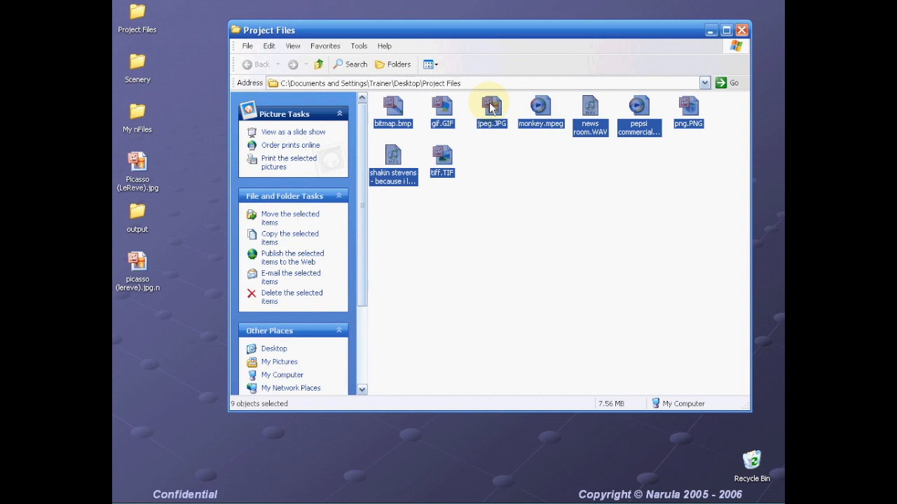
# - Create an nFile for each of the nine selected media files
pyautogui.rightClick(491, 105)
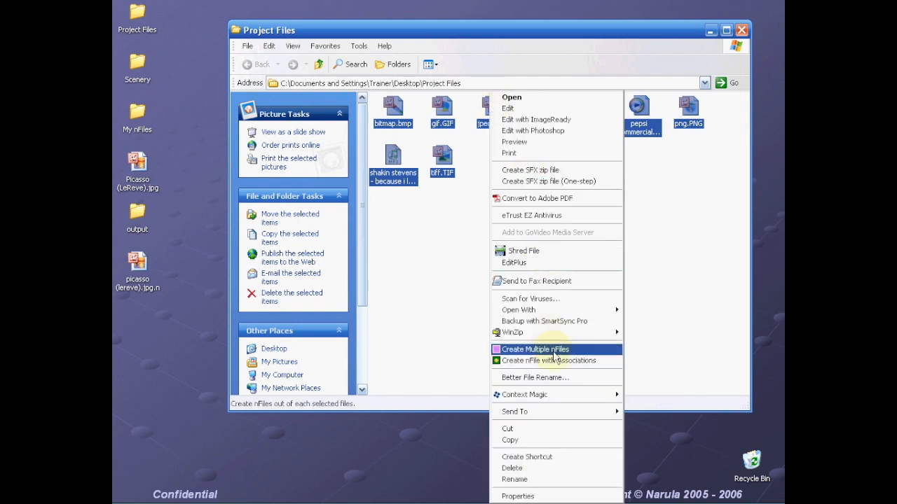
pyautogui.click(552, 351)
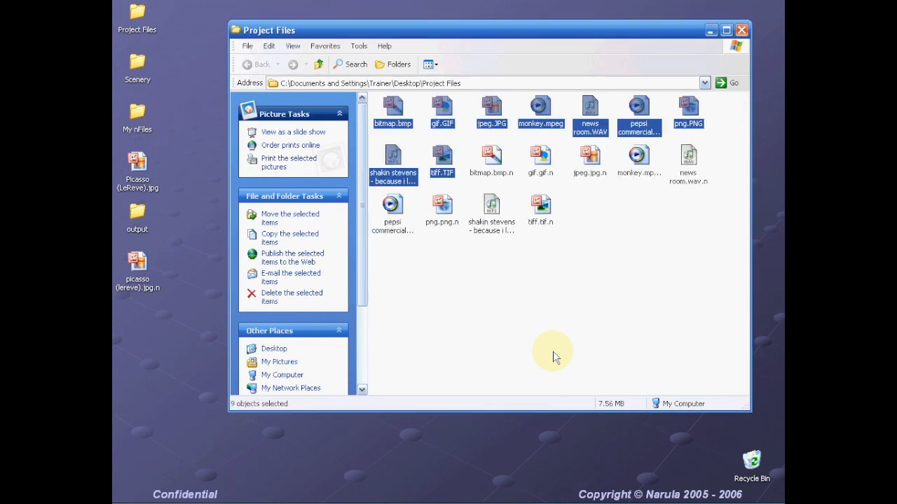
pyautogui.click(579, 301)
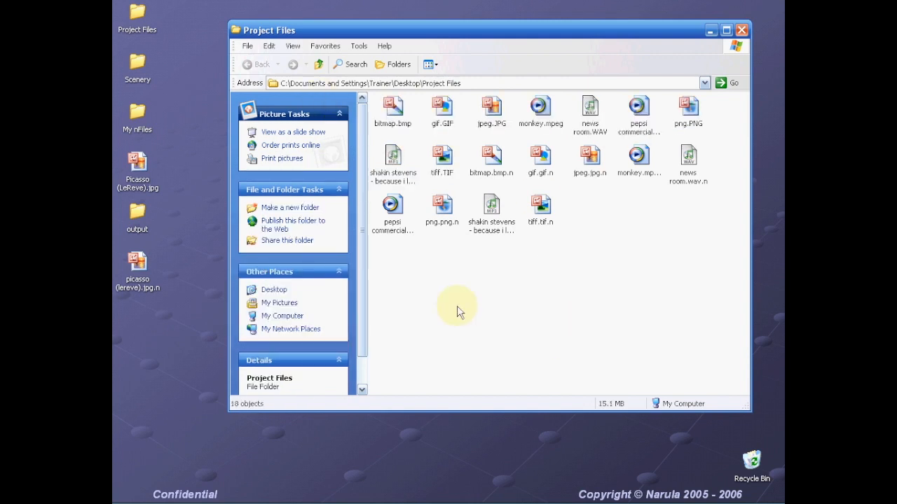
# - Compare bitmap.bmp.n and news room.wav.n IDs against their original files in the status bar
pyautogui.click(491, 158)
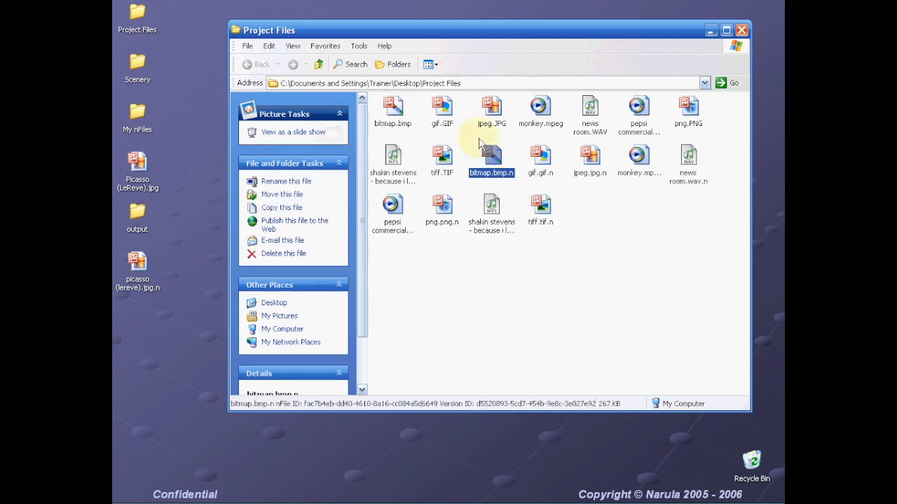
pyautogui.click(395, 117)
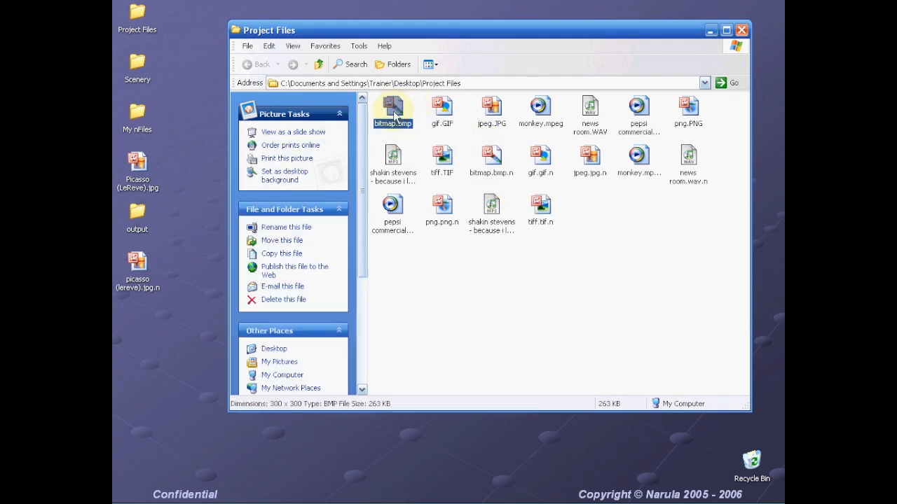
pyautogui.click(687, 160)
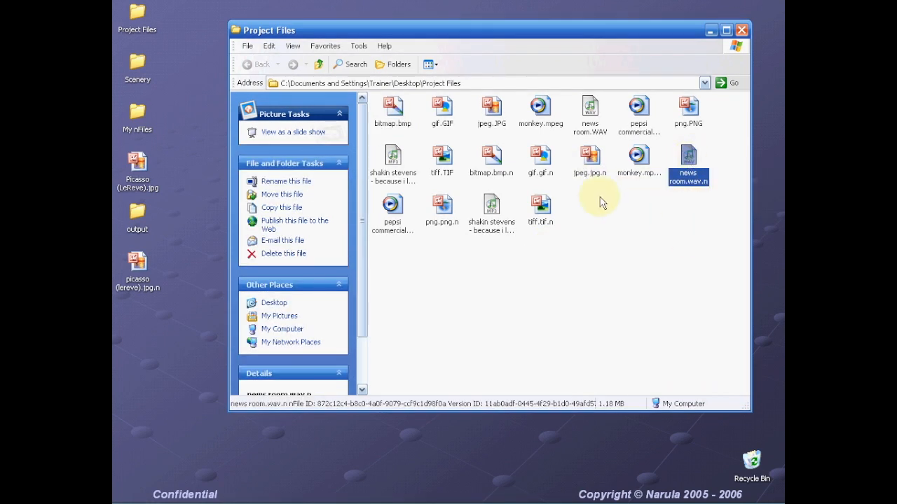
pyautogui.click(588, 114)
pyautogui.click(639, 252)
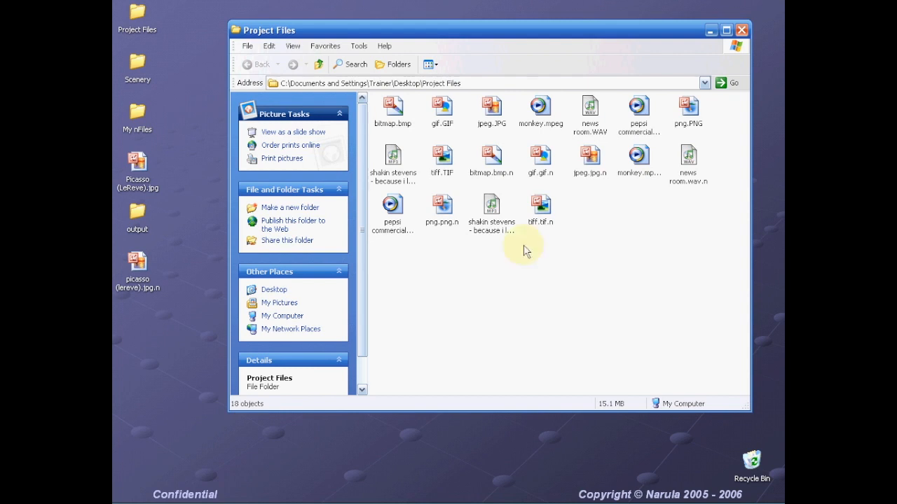
# - Move the mp3 nFile after tiff.tif.n and check the monkey.mpeg.n and gif.gif.n IDs
pyautogui.moveTo(491, 206); pyautogui.dragTo(549, 290)
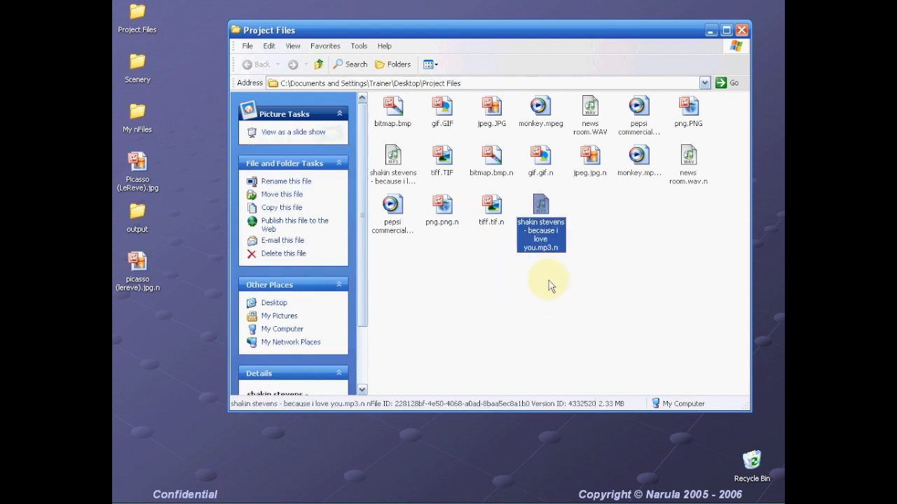
pyautogui.click(641, 159)
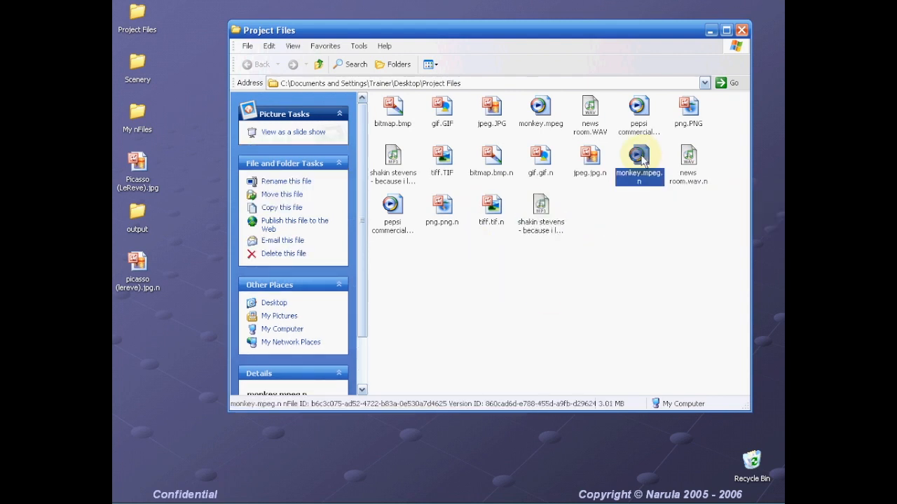
pyautogui.click(559, 221)
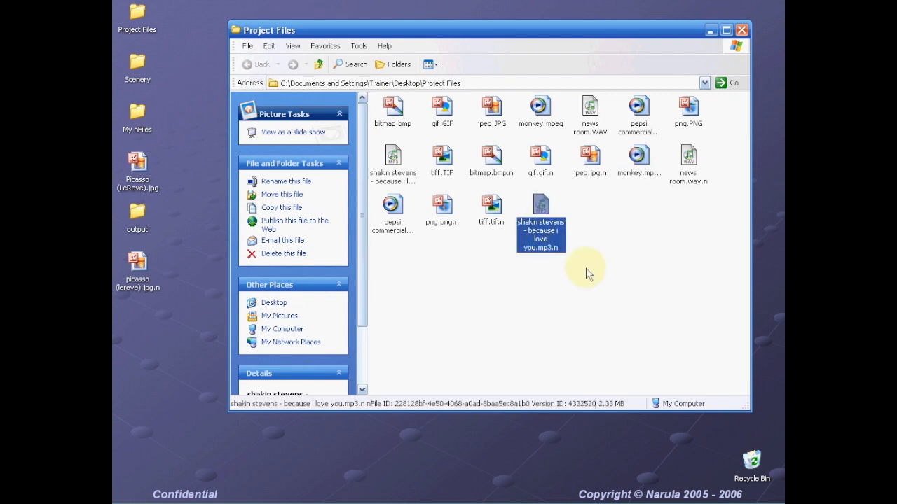
pyautogui.click(639, 158)
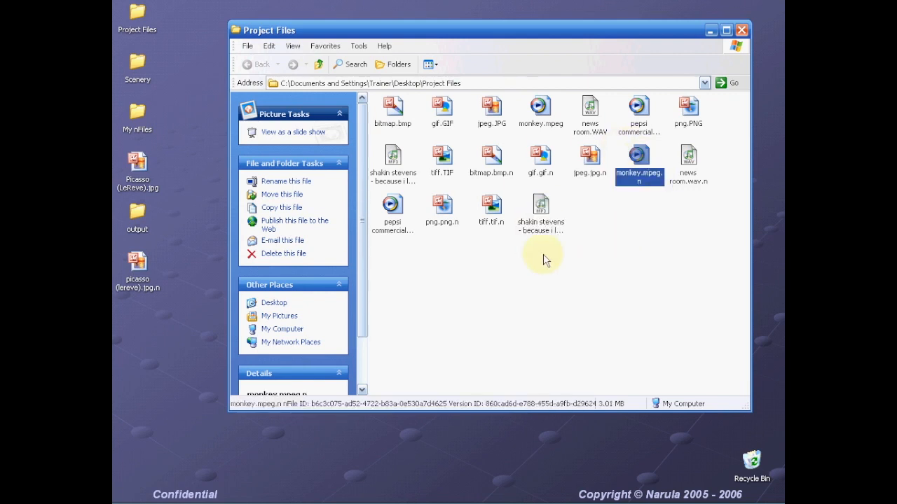
pyautogui.click(539, 156)
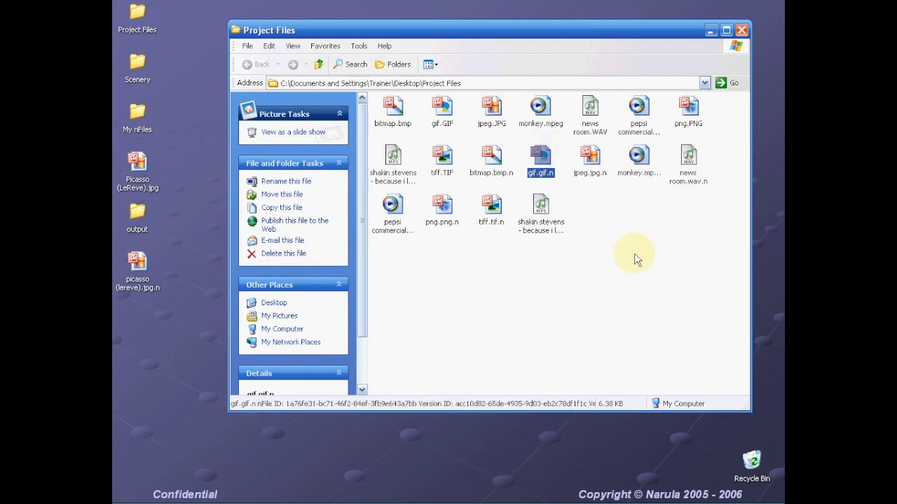
pyautogui.click(598, 265)
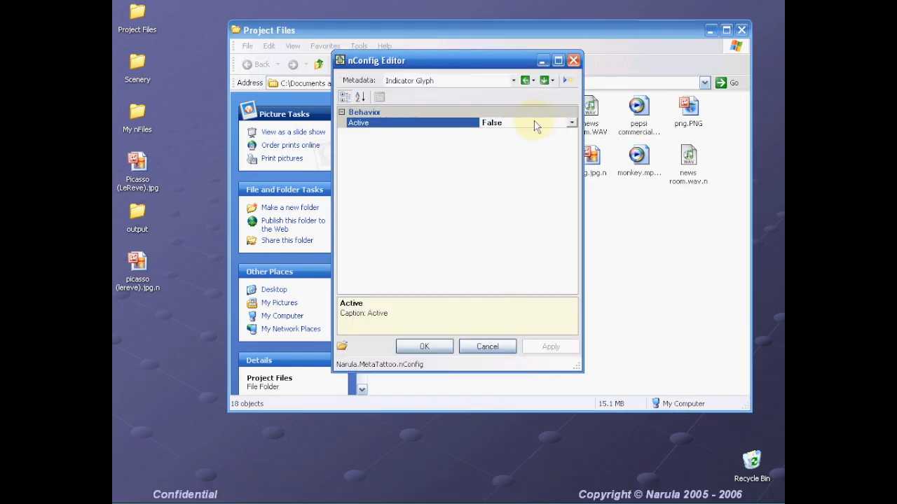
# - Set the Indicator Glyph's Active value to True, then apply and confirm
pyautogui.click(501, 126)
pyautogui.write('True')
pyautogui.press('Return')
pyautogui.click(560, 349)
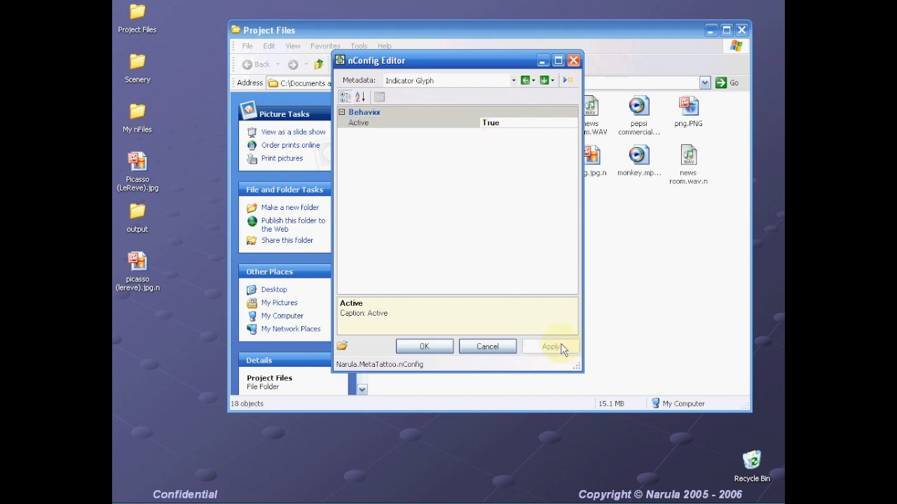
pyautogui.click(433, 347)
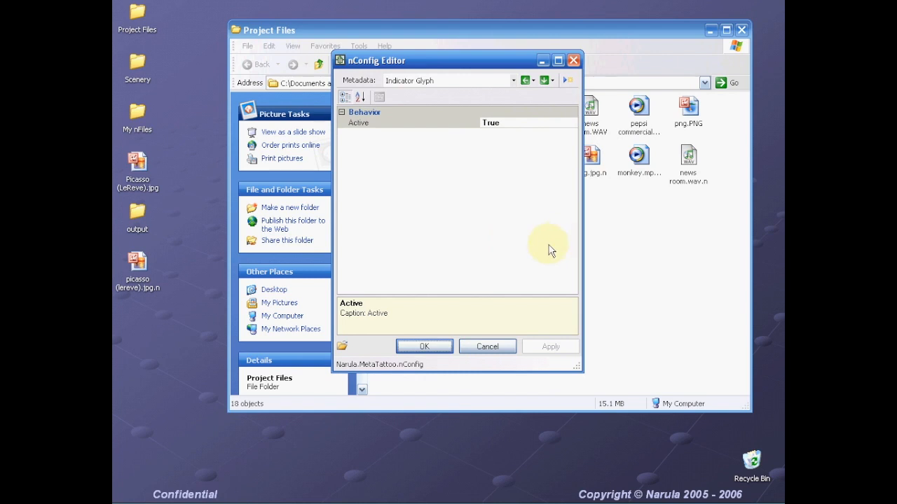
pyautogui.click(427, 349)
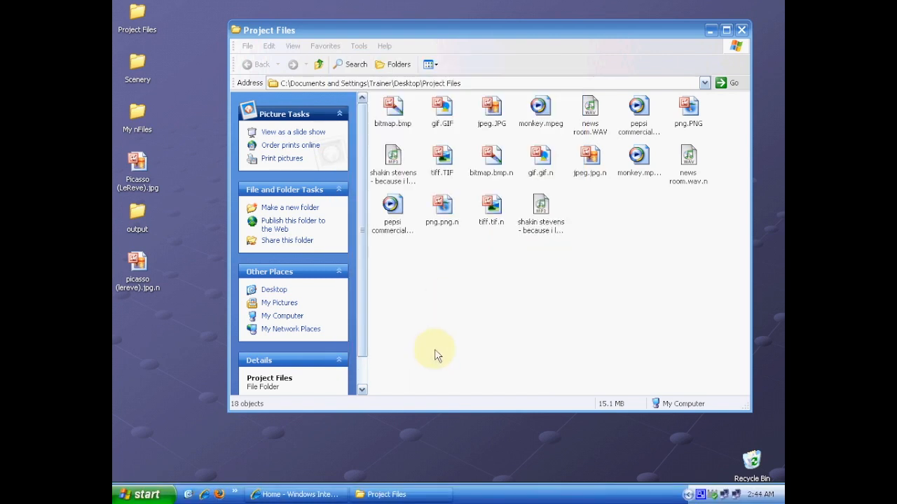
# - Refresh the Project Files folder so the glyph overlays appear on the nFiles
pyautogui.rightClick(571, 313)
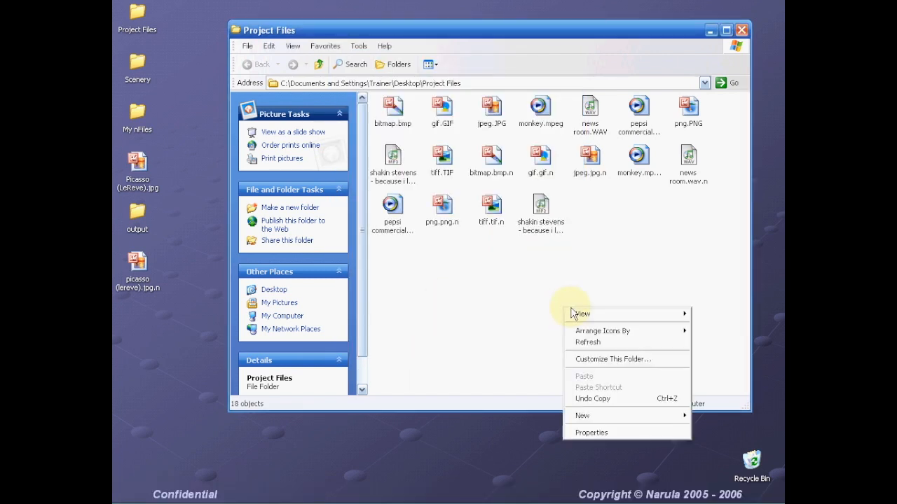
pyautogui.click(587, 342)
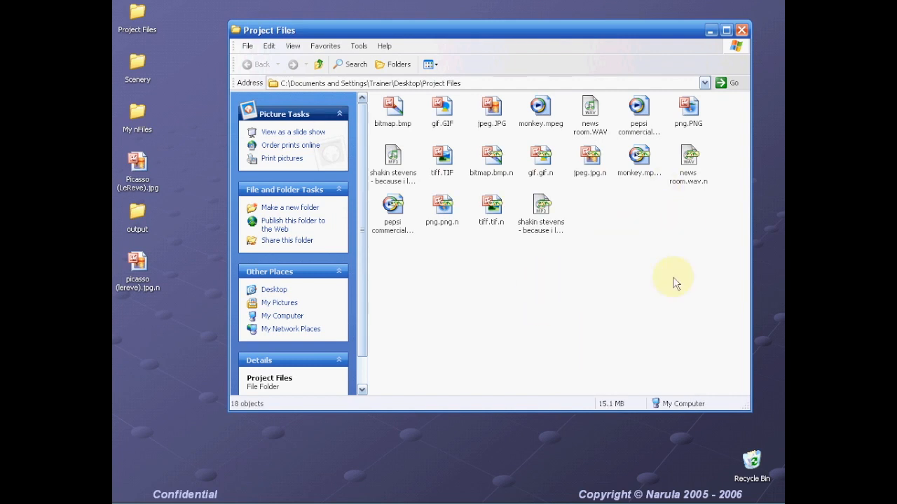
pyautogui.moveTo(505, 163)
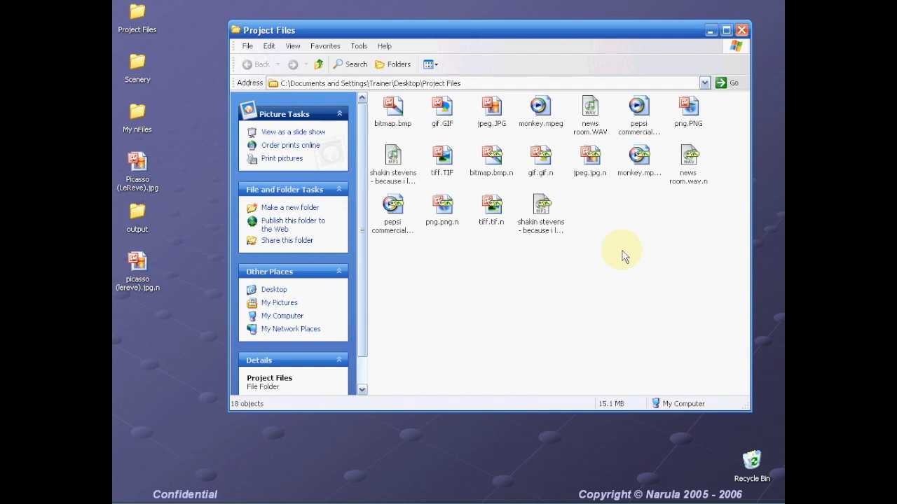
# - Cycle the Project Files view through Details, Icons and Thumbnails, scrolling the thumbnail list
pyautogui.click(427, 65)
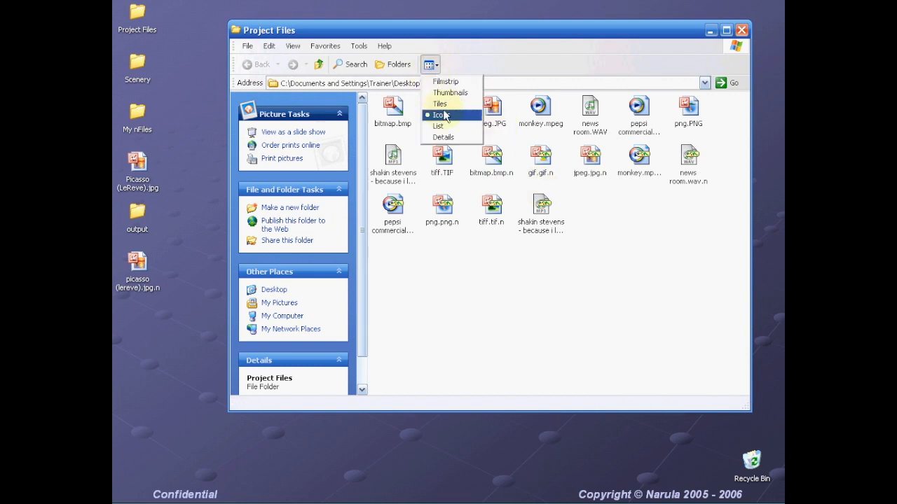
pyautogui.click(443, 137)
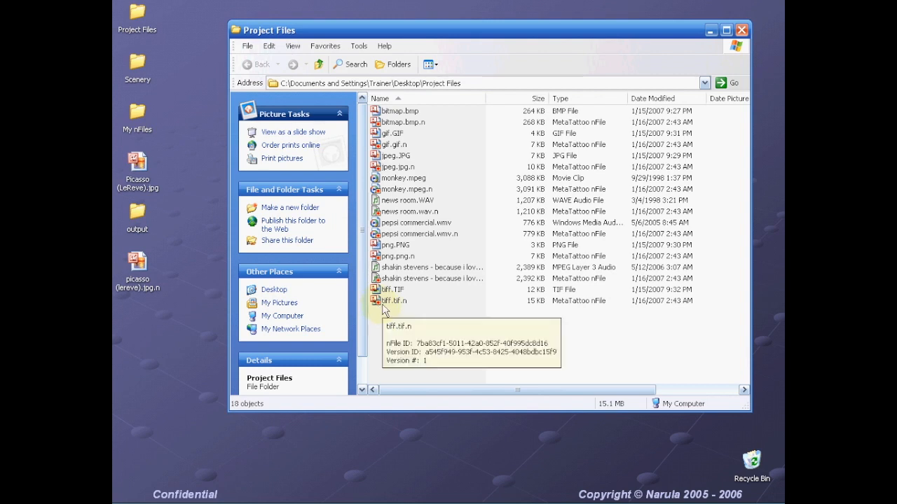
pyautogui.click(429, 64)
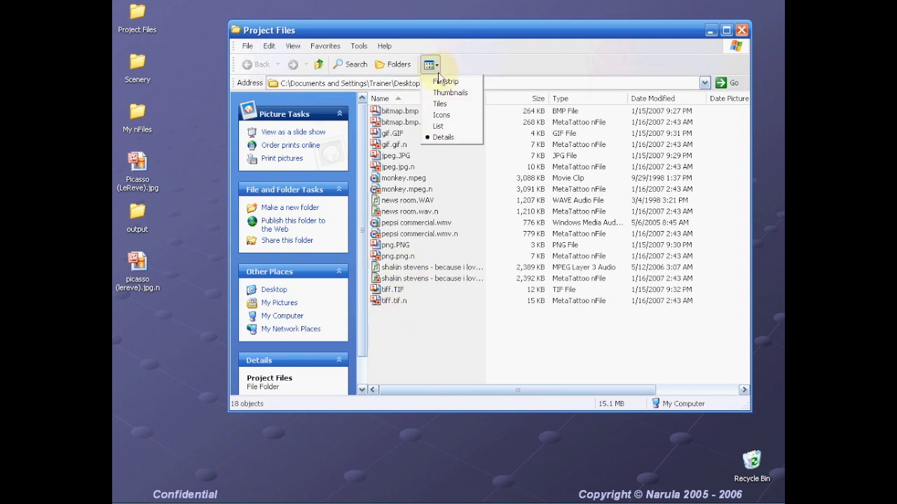
pyautogui.click(442, 114)
pyautogui.moveTo(444, 210)
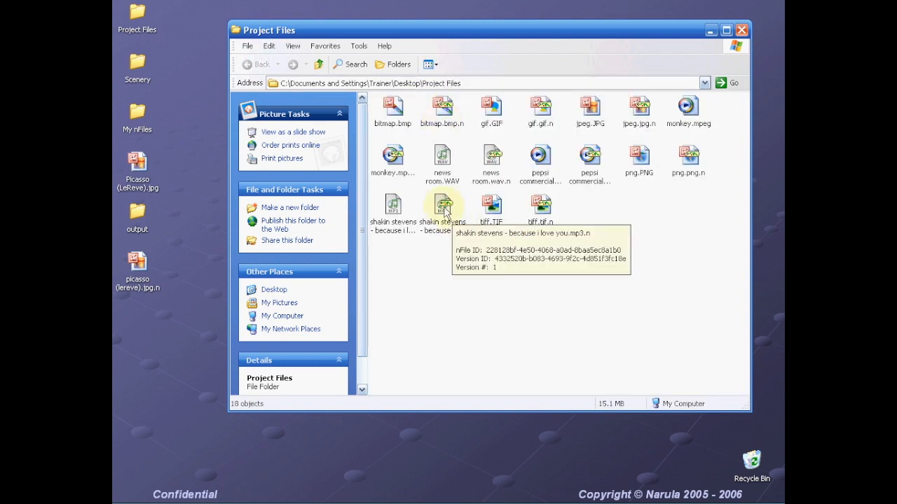
pyautogui.click(429, 64)
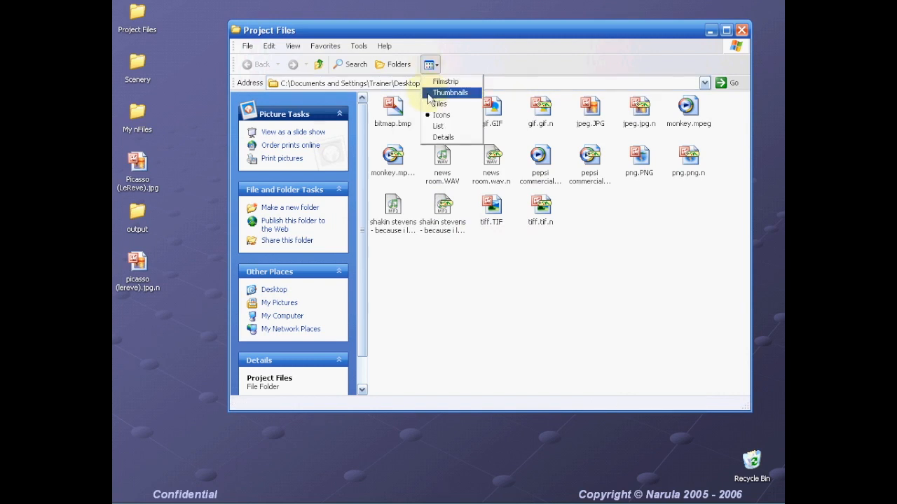
pyautogui.click(428, 91)
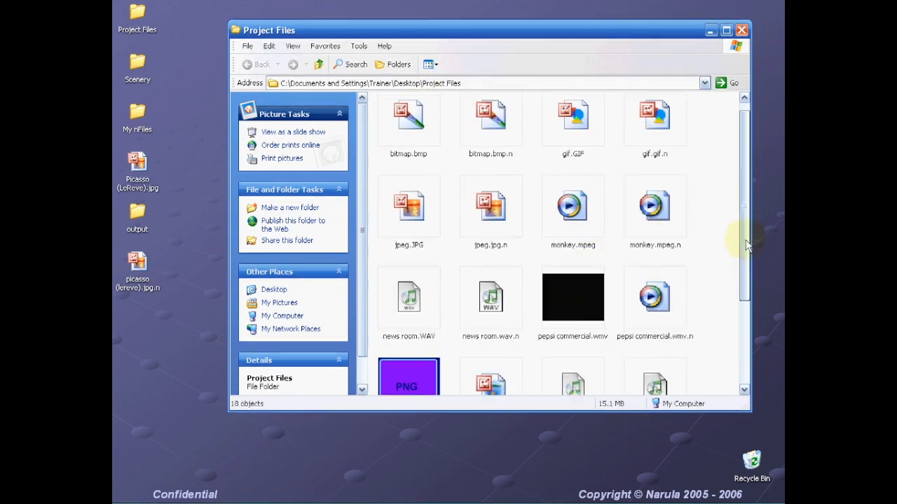
pyautogui.moveTo(747, 236); pyautogui.dragTo(747, 344)
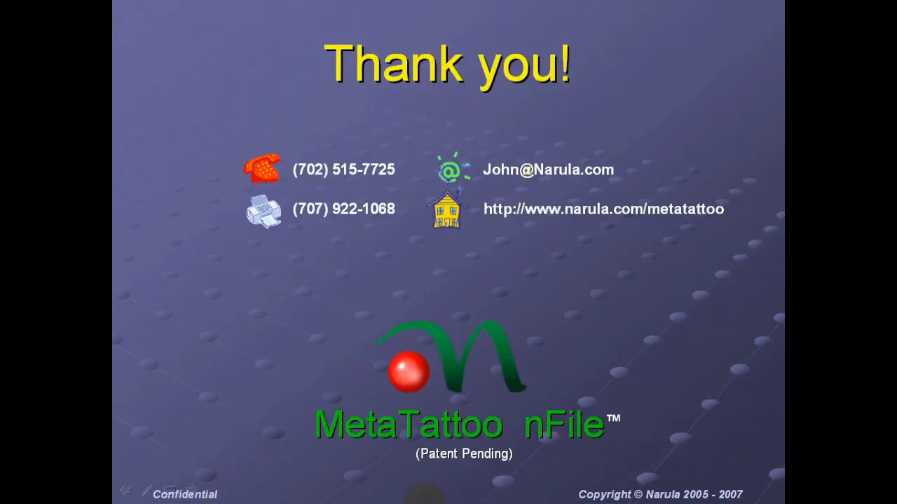